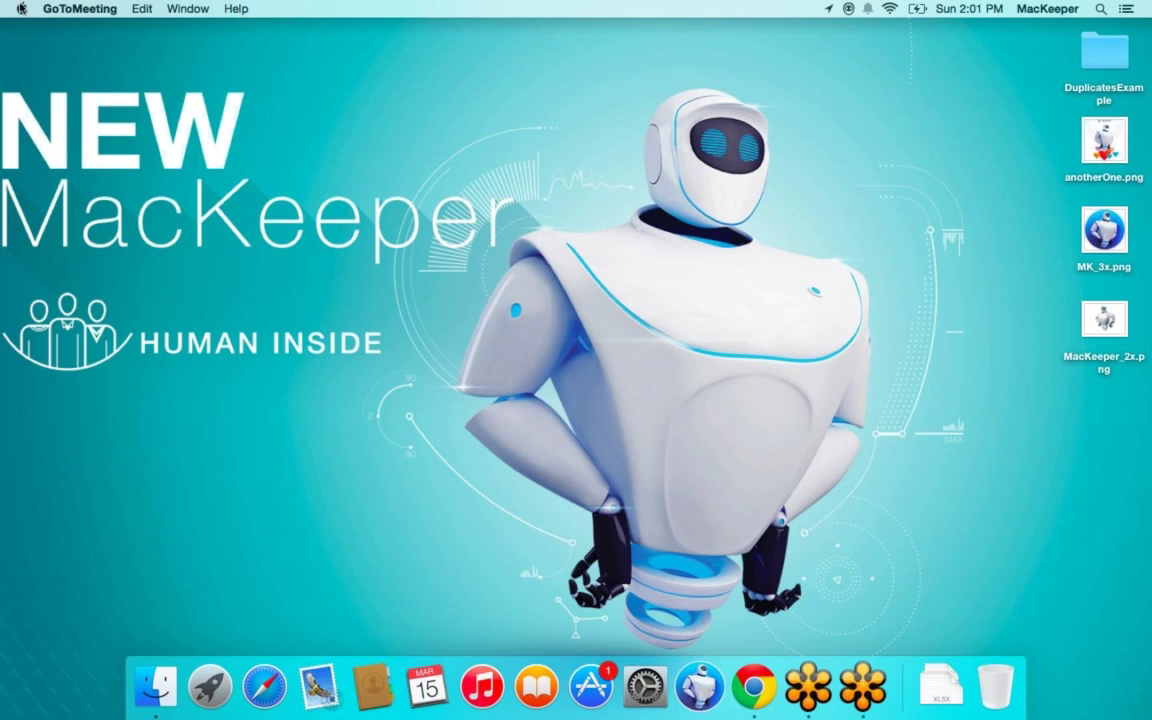
- Check the App Store for available software updates and close its window
click(21, 8)
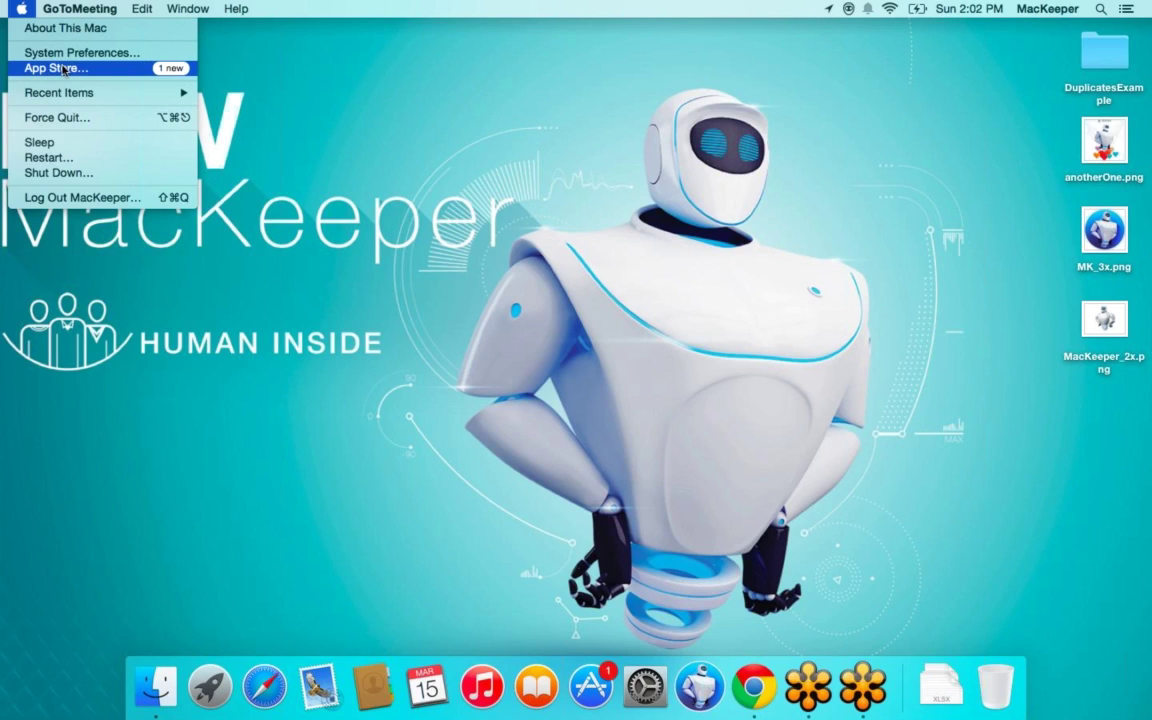
click(120, 72)
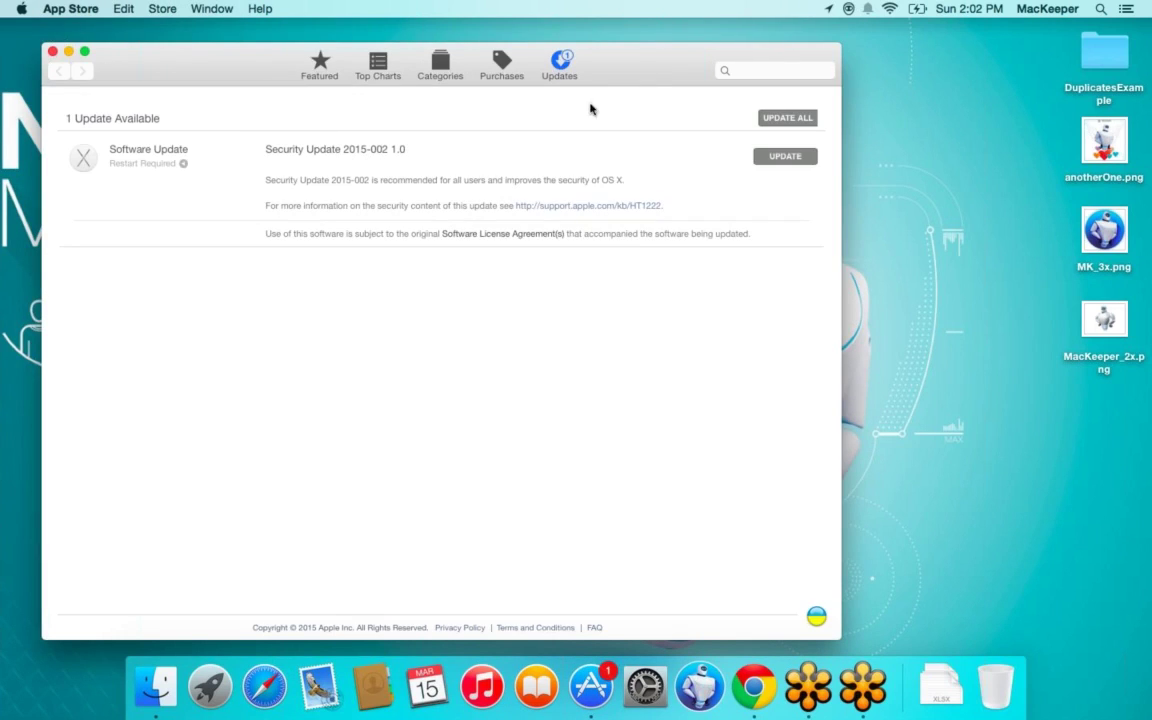
click(312, 64)
click(552, 78)
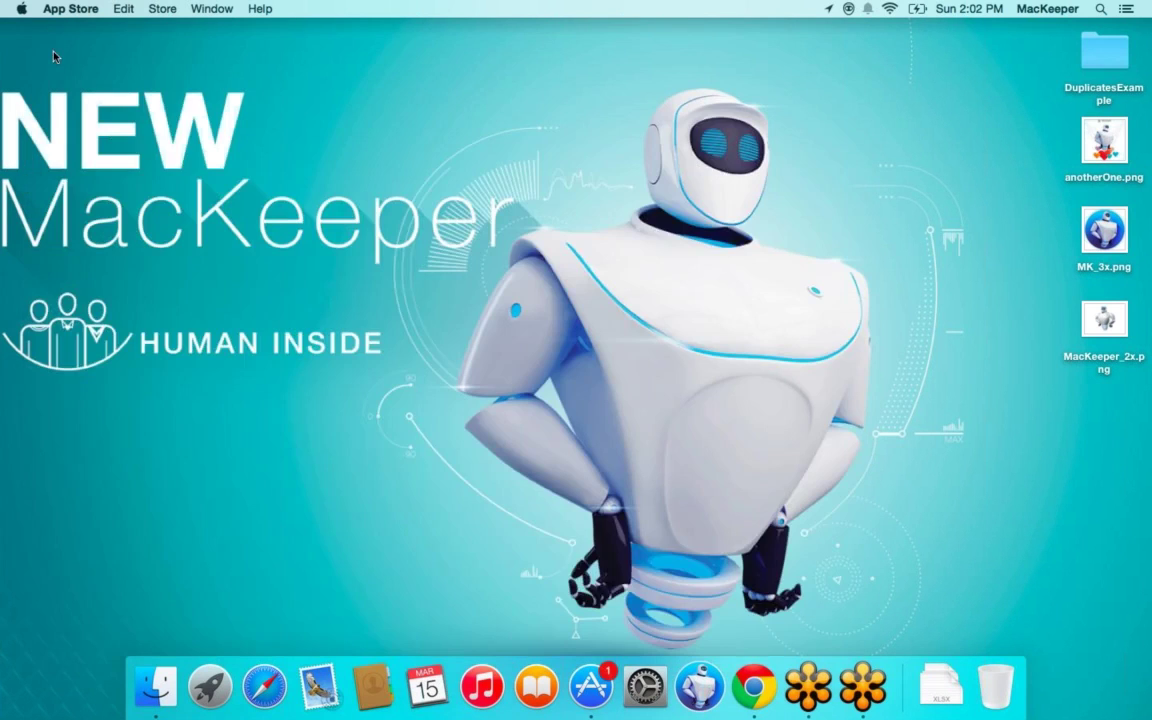
click(52, 51)
- Examine the Mac's storage usage and system overview in About This Mac
click(22, 9)
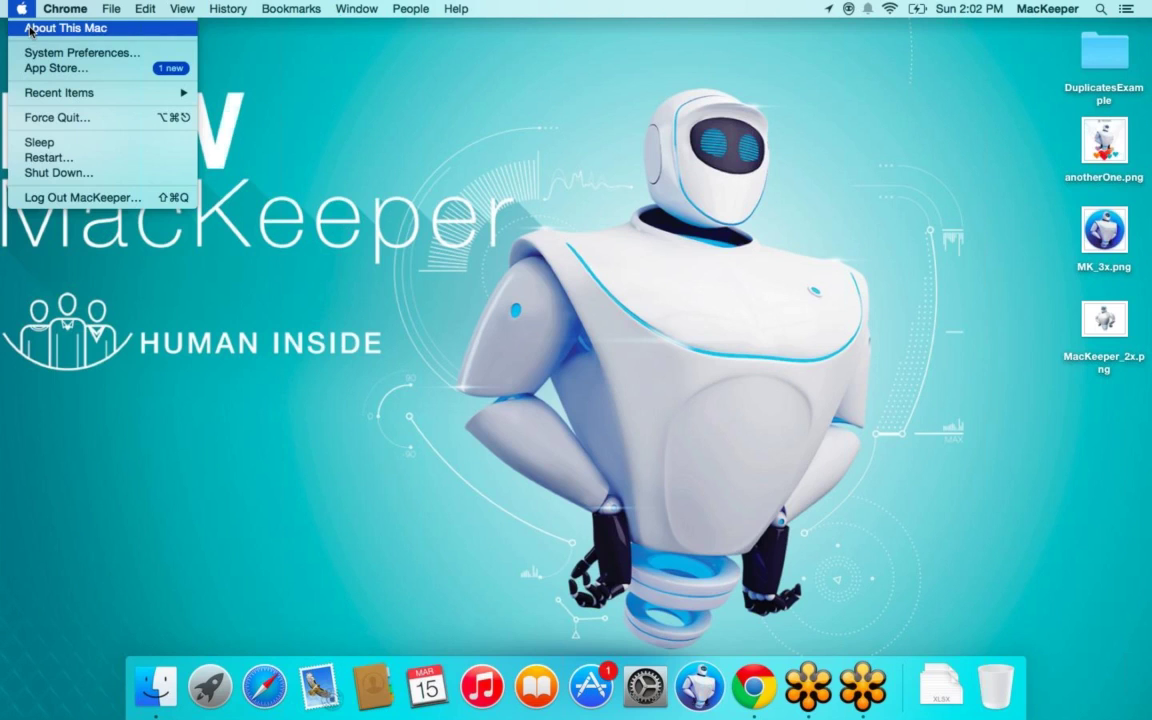
click(30, 30)
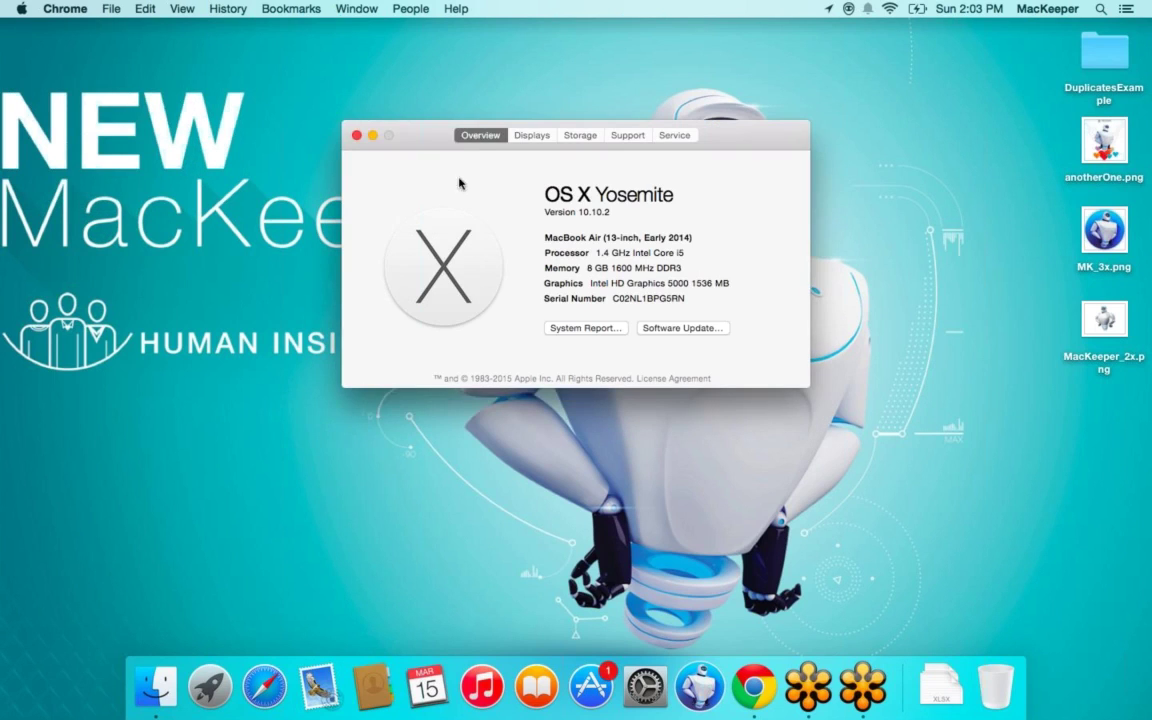
click(580, 137)
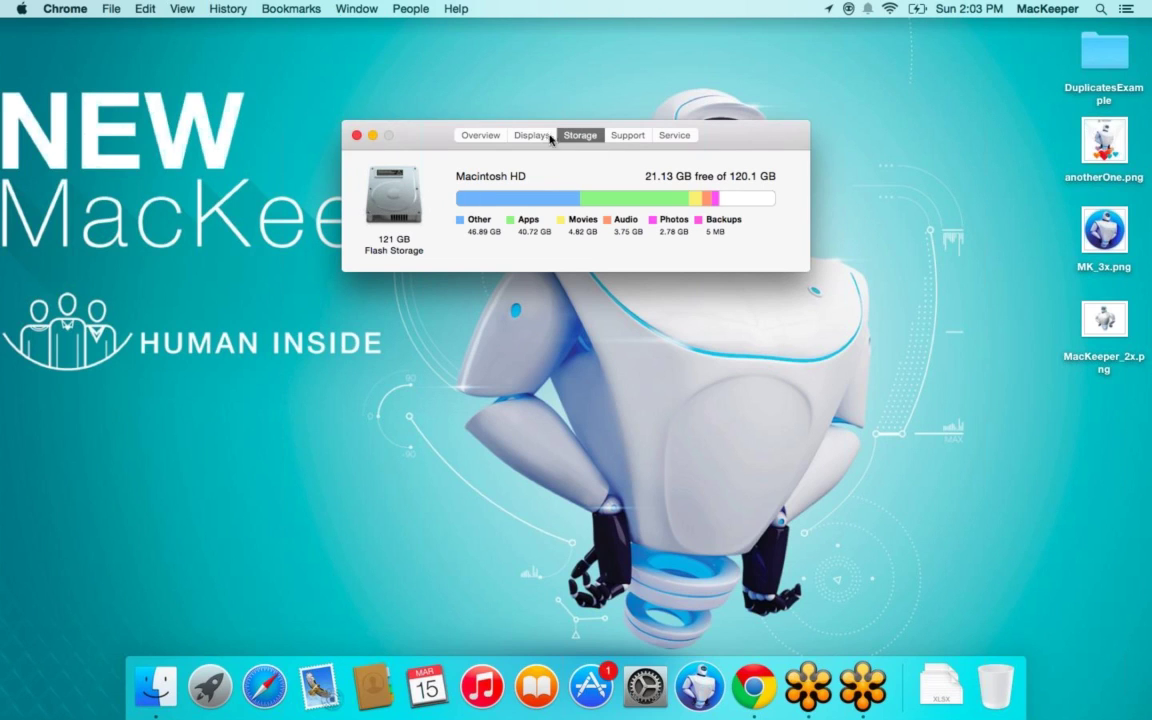
click(466, 137)
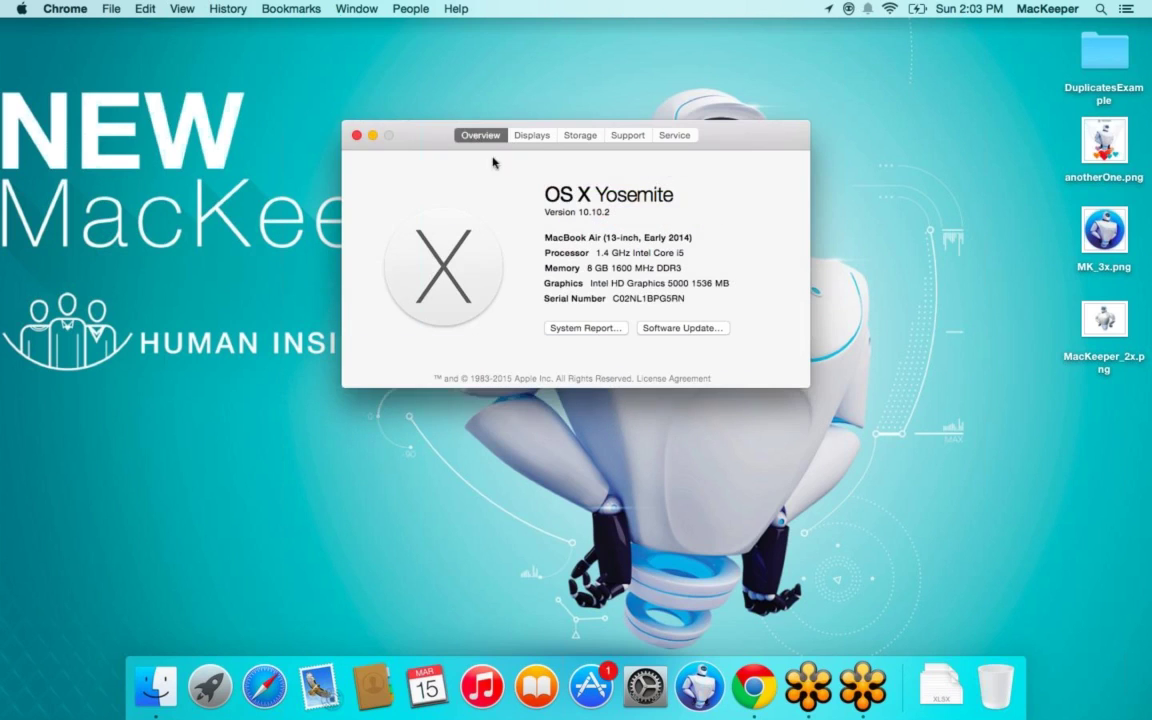
- Check for software updates from About This Mac, closing the App Store and system information windows when done
click(679, 328)
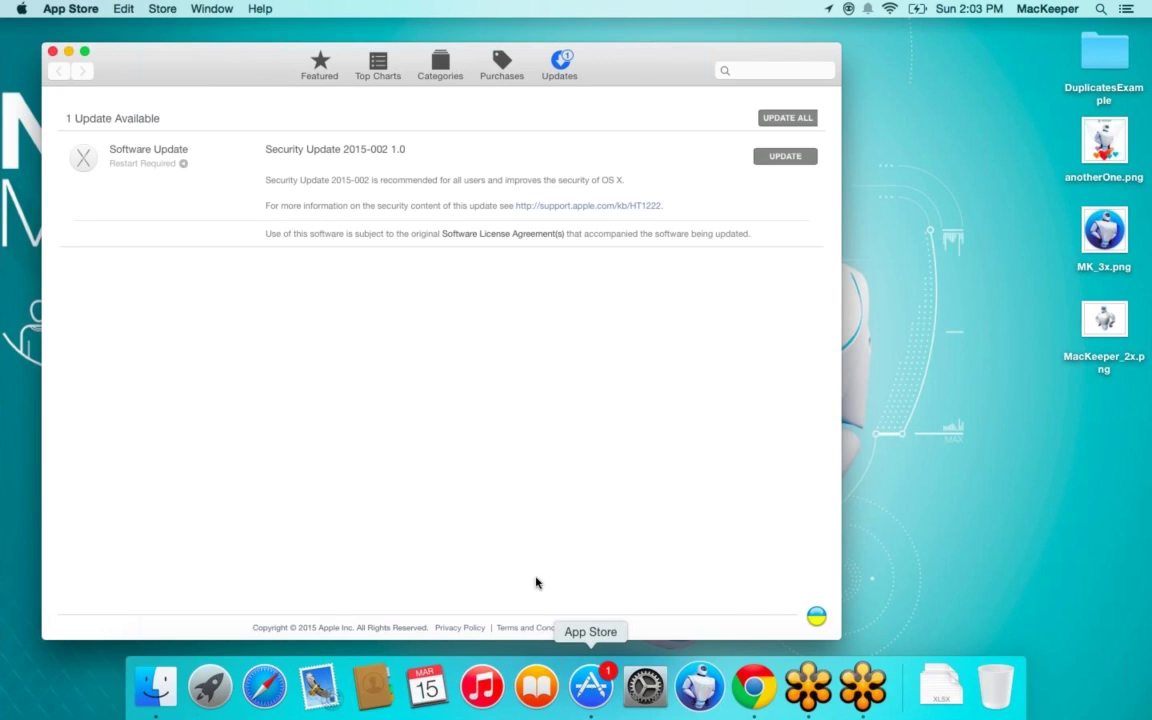
click(53, 50)
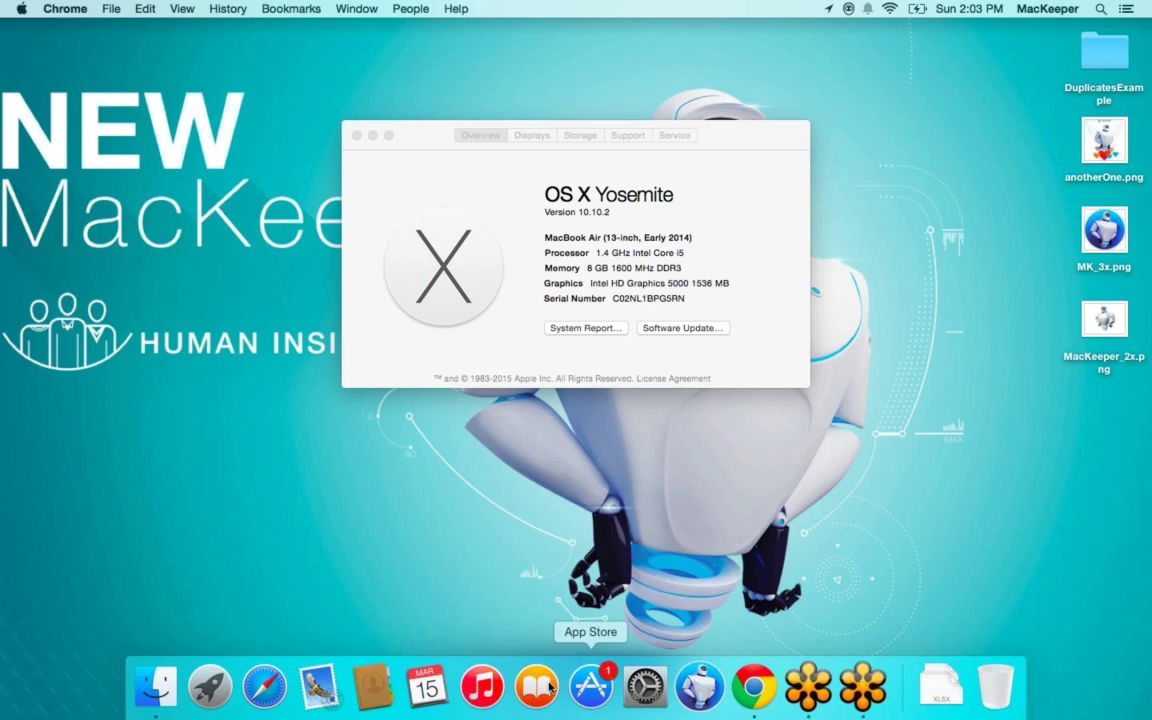
click(357, 135)
click(406, 260)
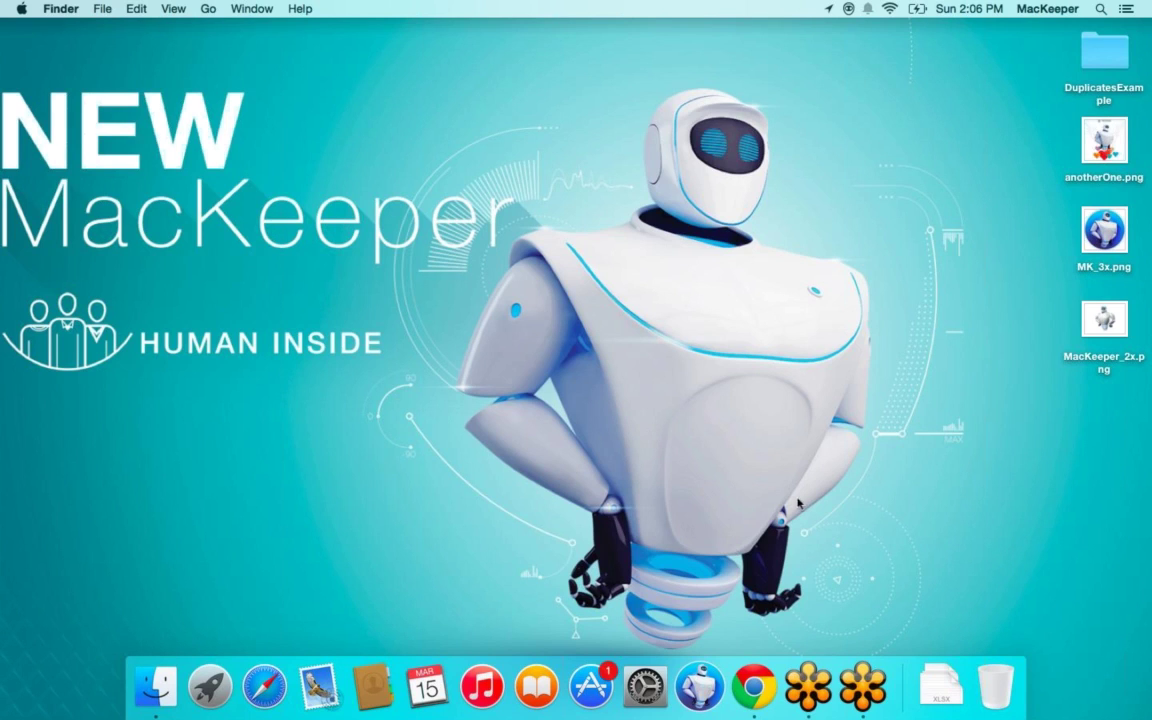
- Launch MacKeeper from the Dock and quit it
click(687, 706)
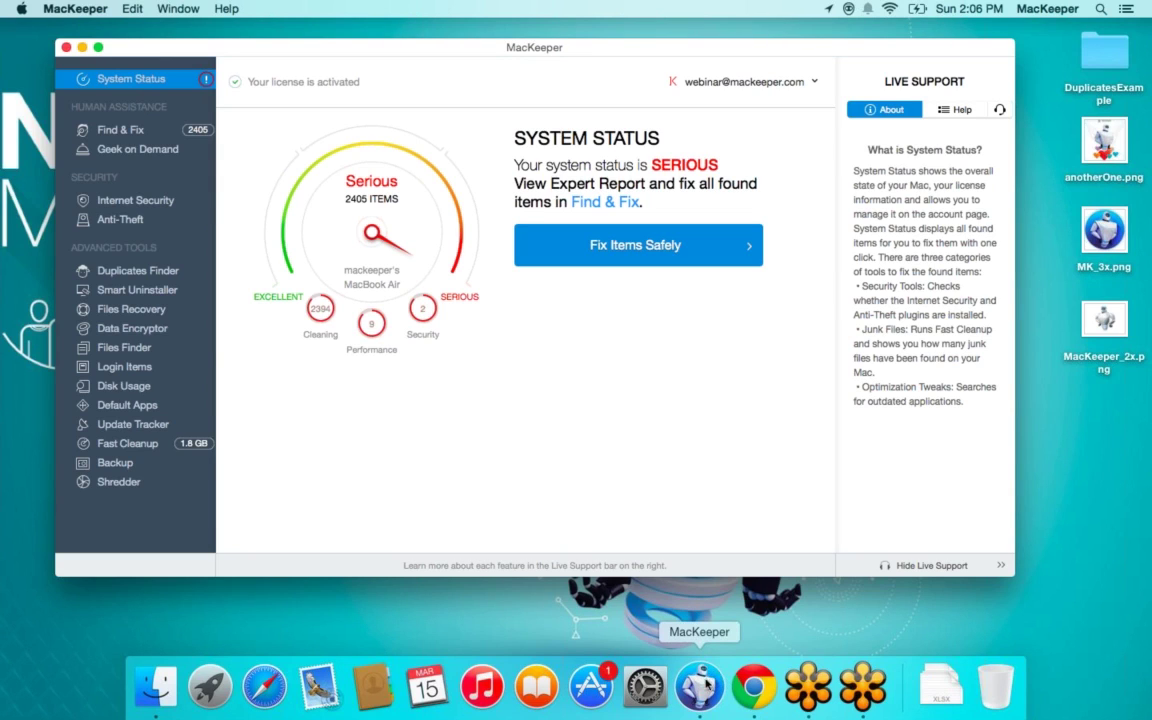
click(45, 9)
click(62, 182)
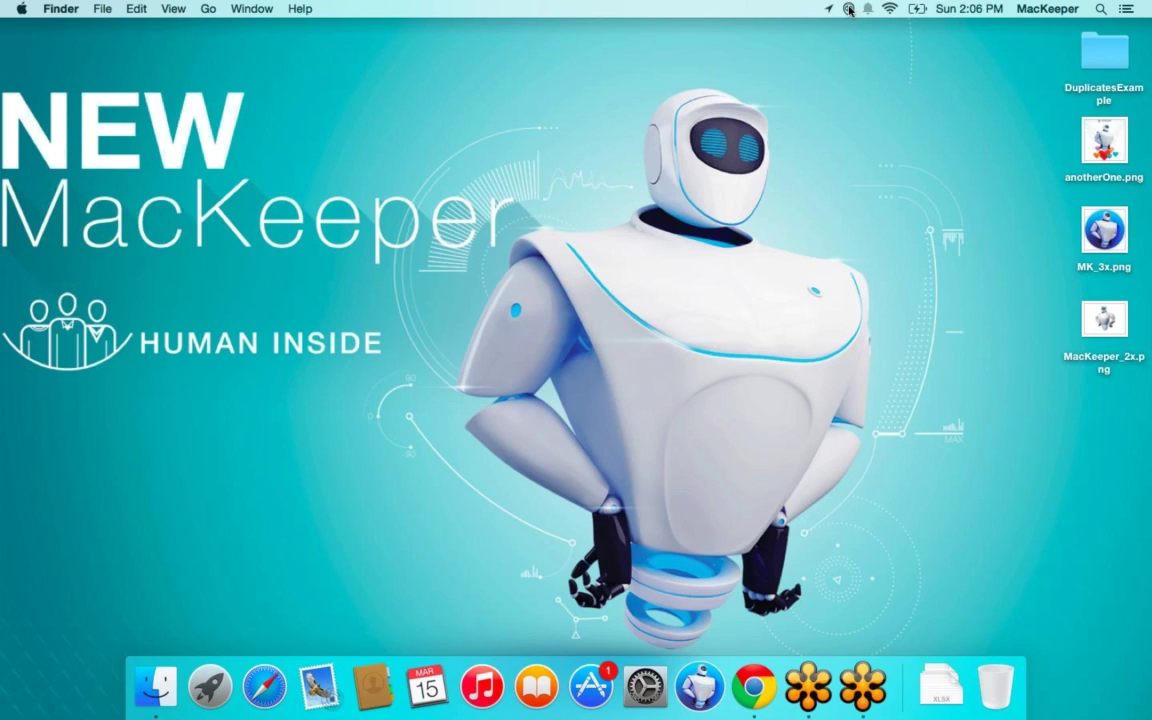
- Open MacKeeper through its Internet Security status item and quit it again
click(850, 10)
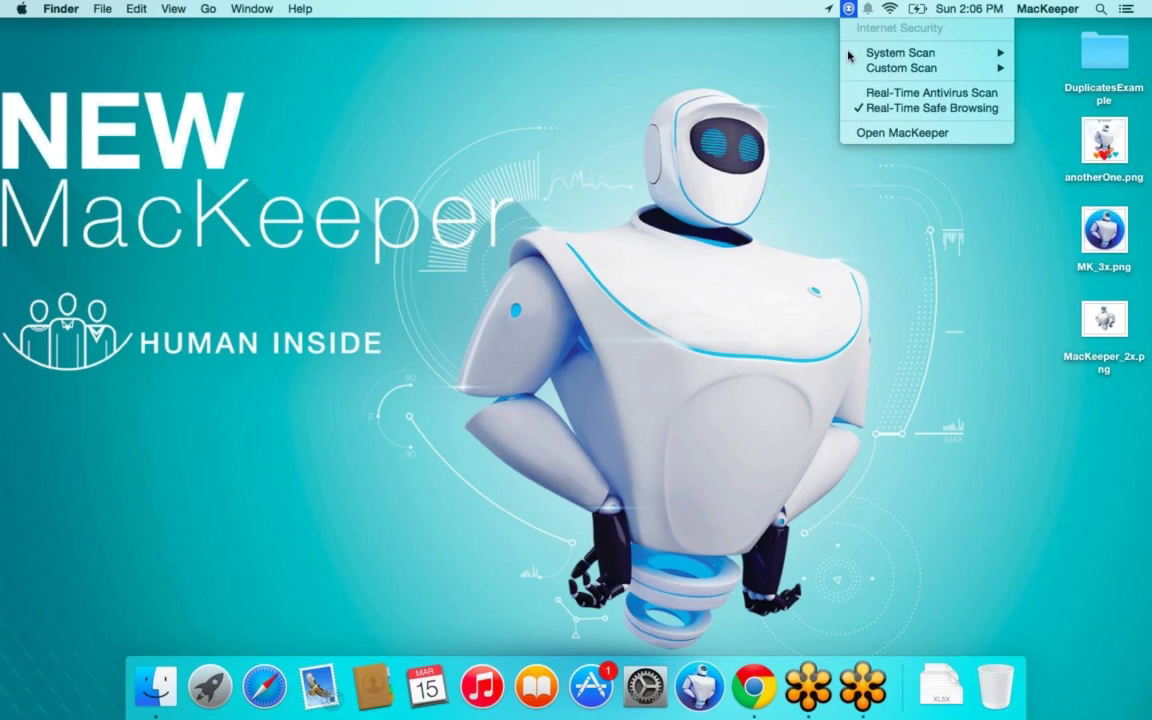
click(852, 132)
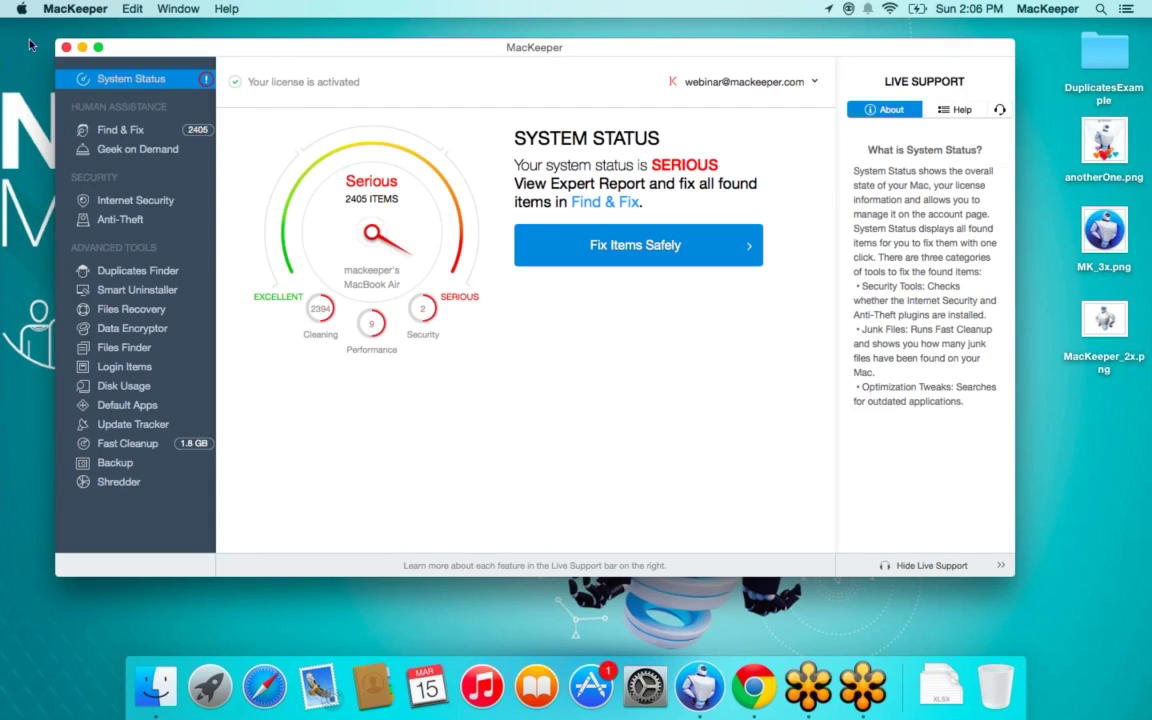
click(60, 8)
click(60, 183)
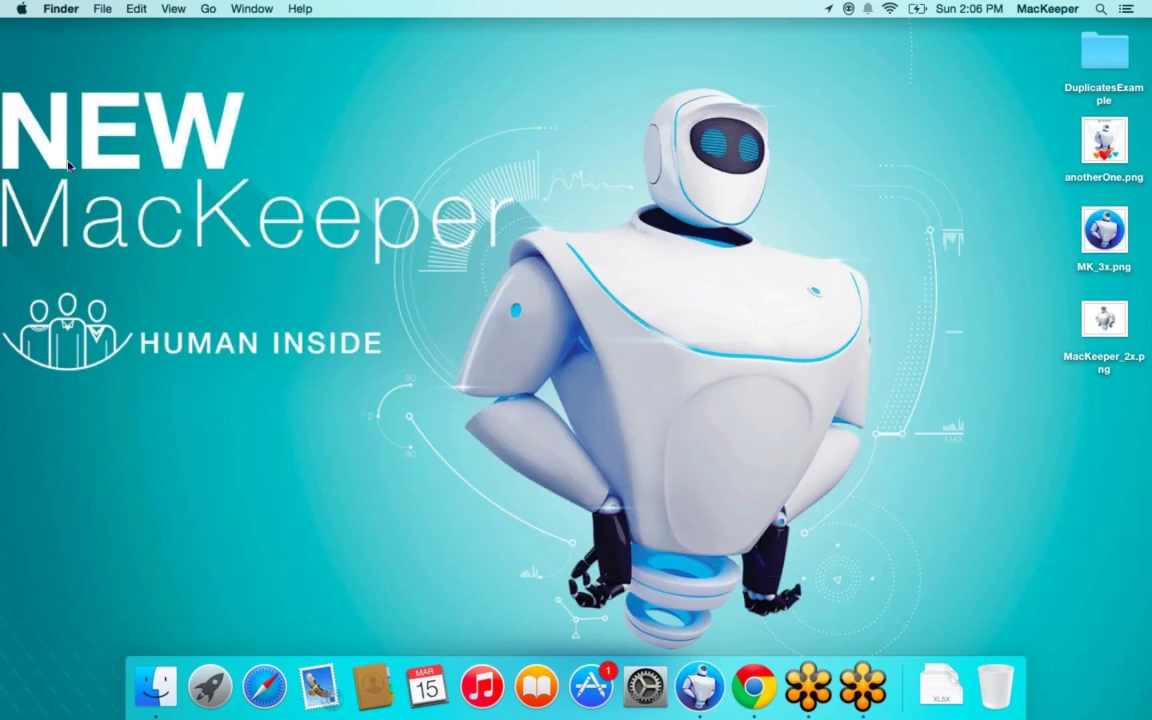
- Find MacKeeper in the Finder's Applications folder and launch it from there
click(146, 690)
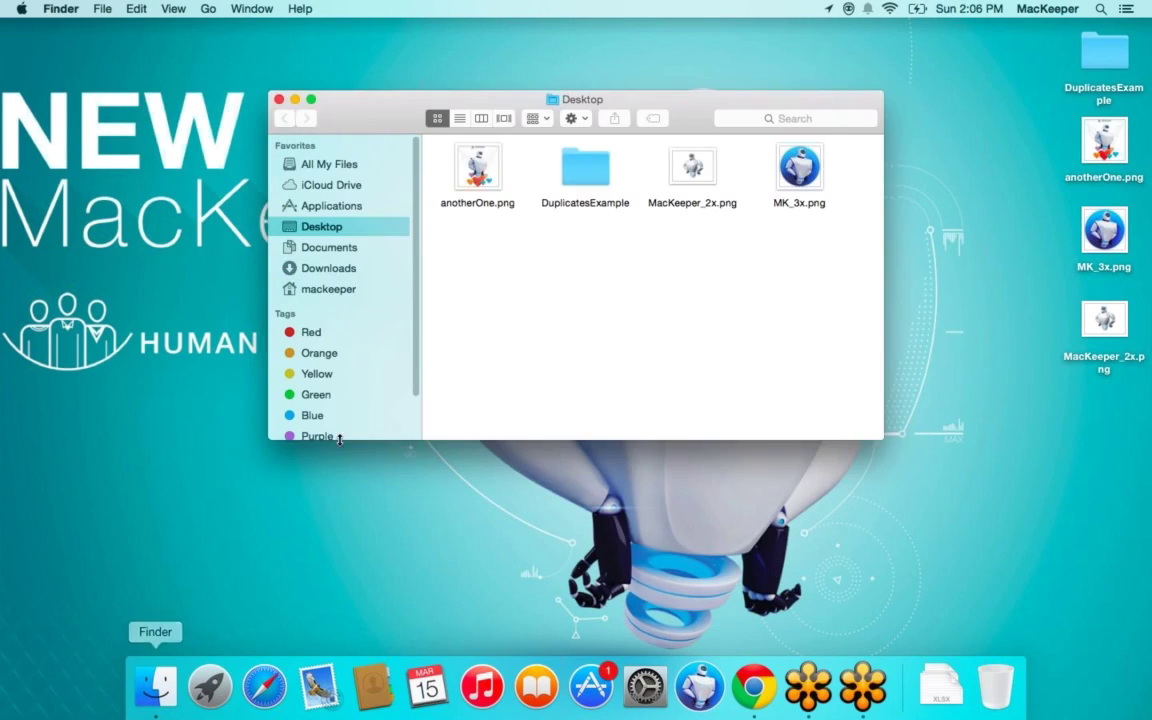
click(332, 207)
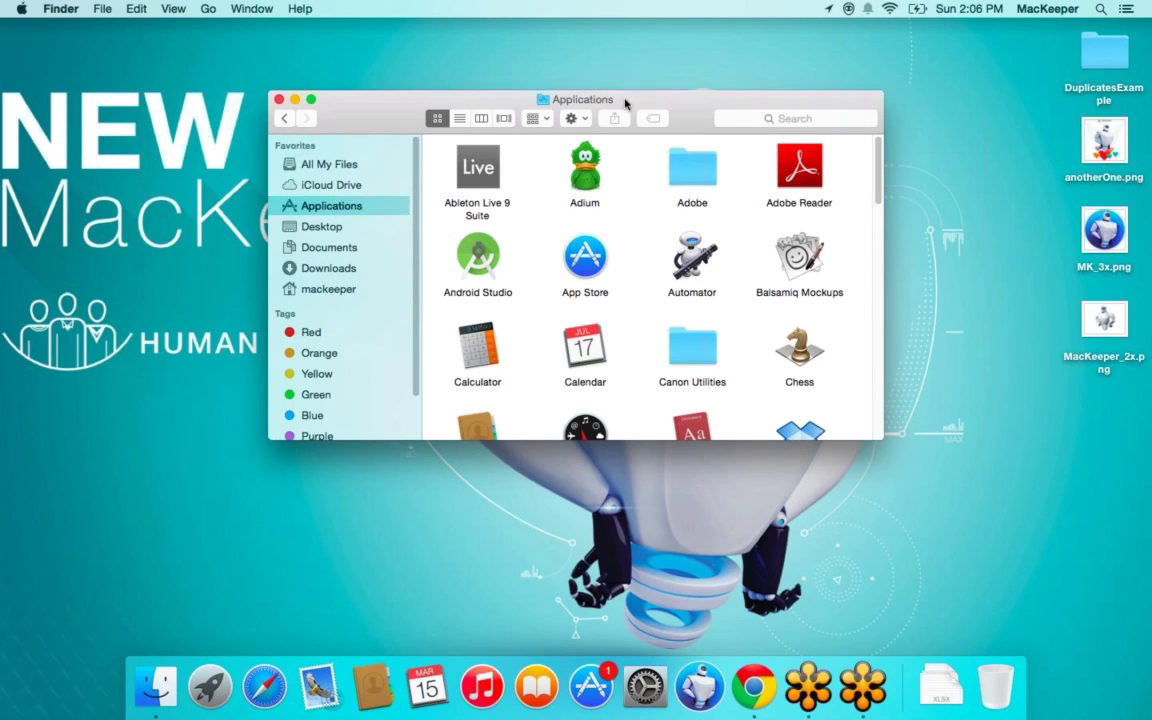
drag(625, 103, 491, 108)
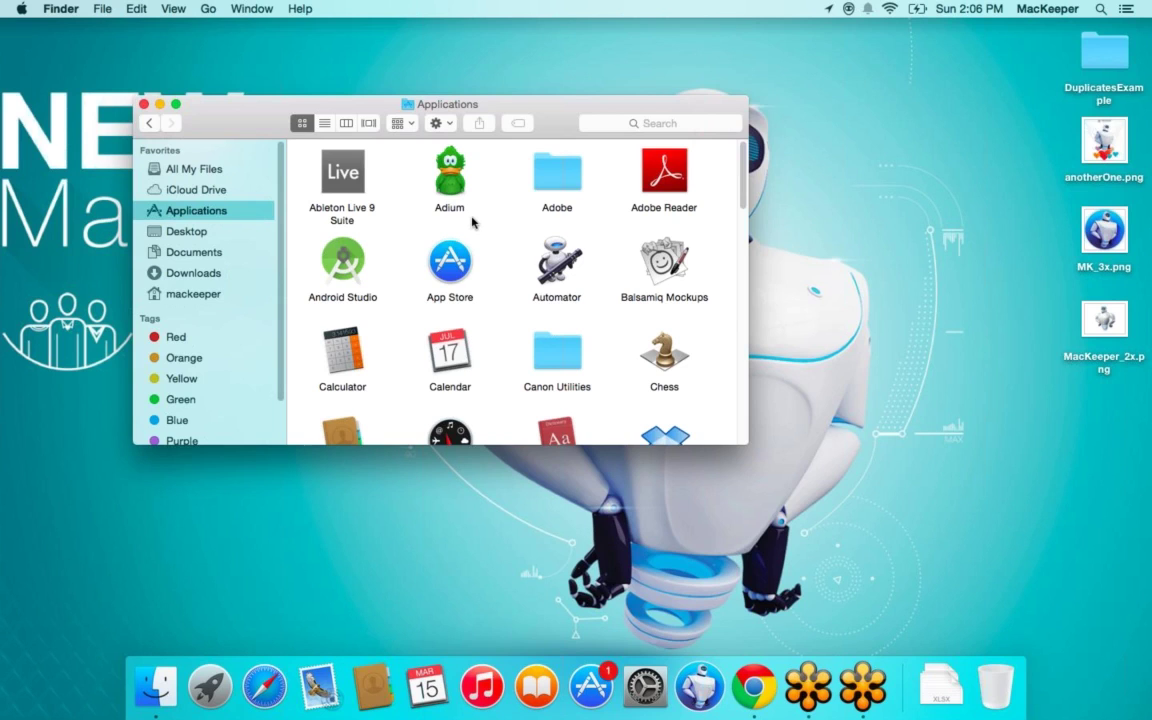
scroll(473, 221, down, 3)
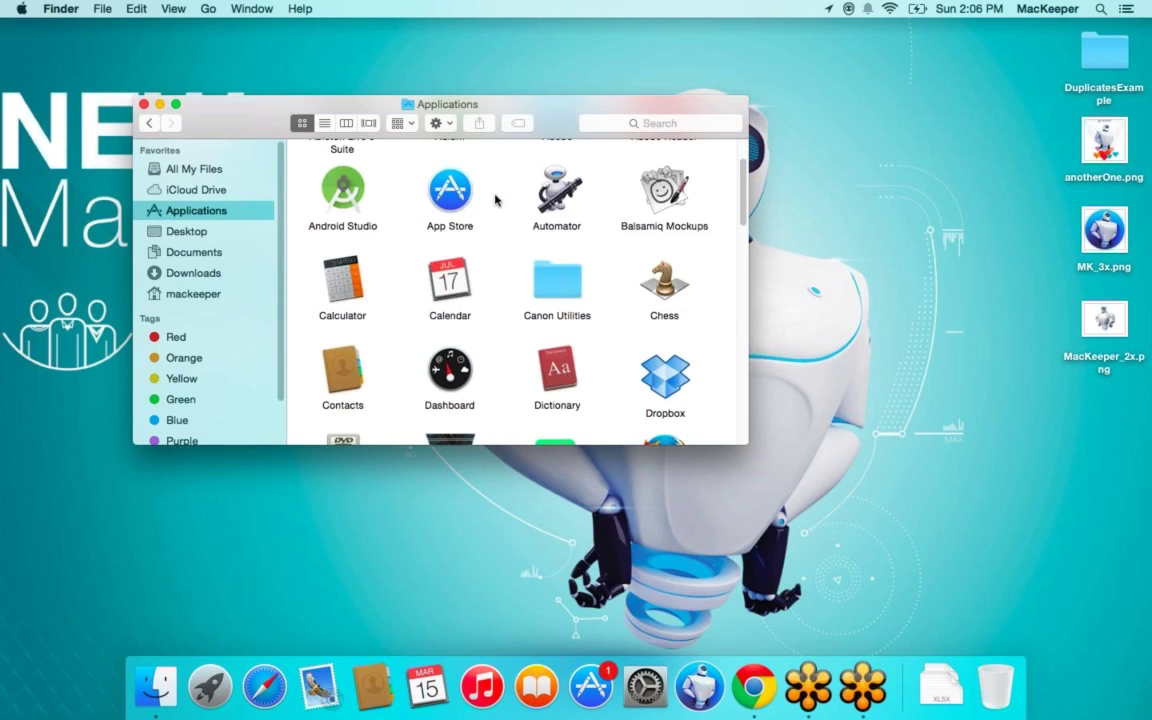
text(mac)
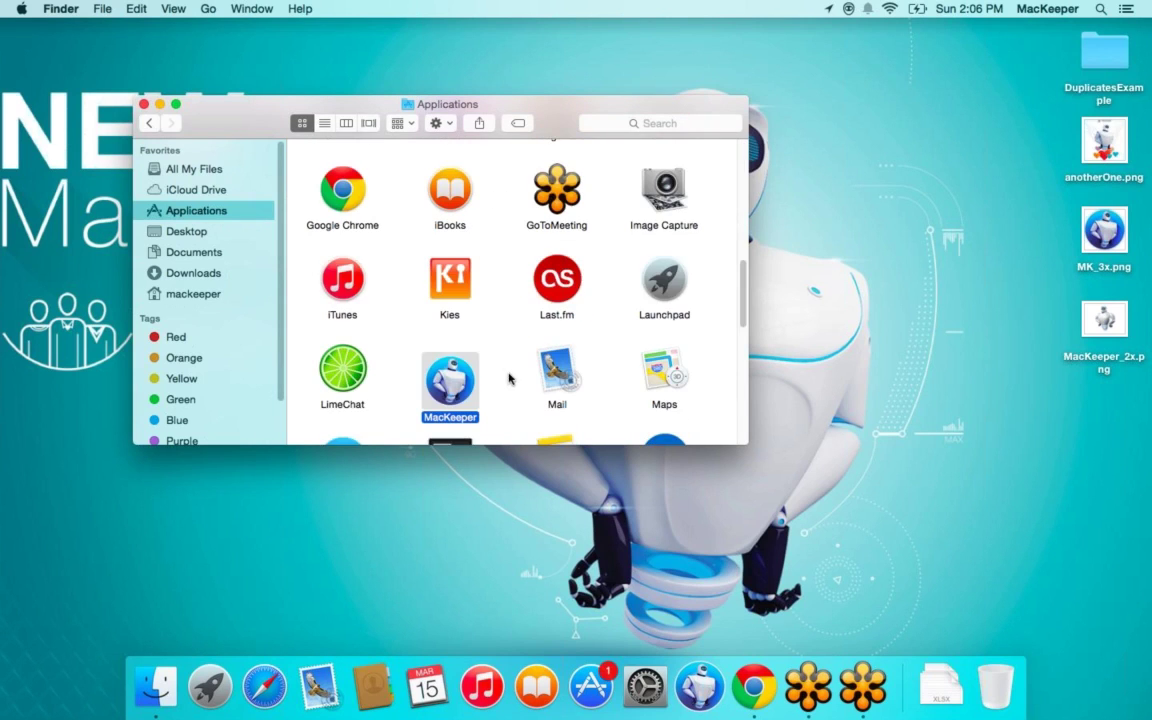
scroll(500, 334, down, 1)
scroll(499, 334, down, 5)
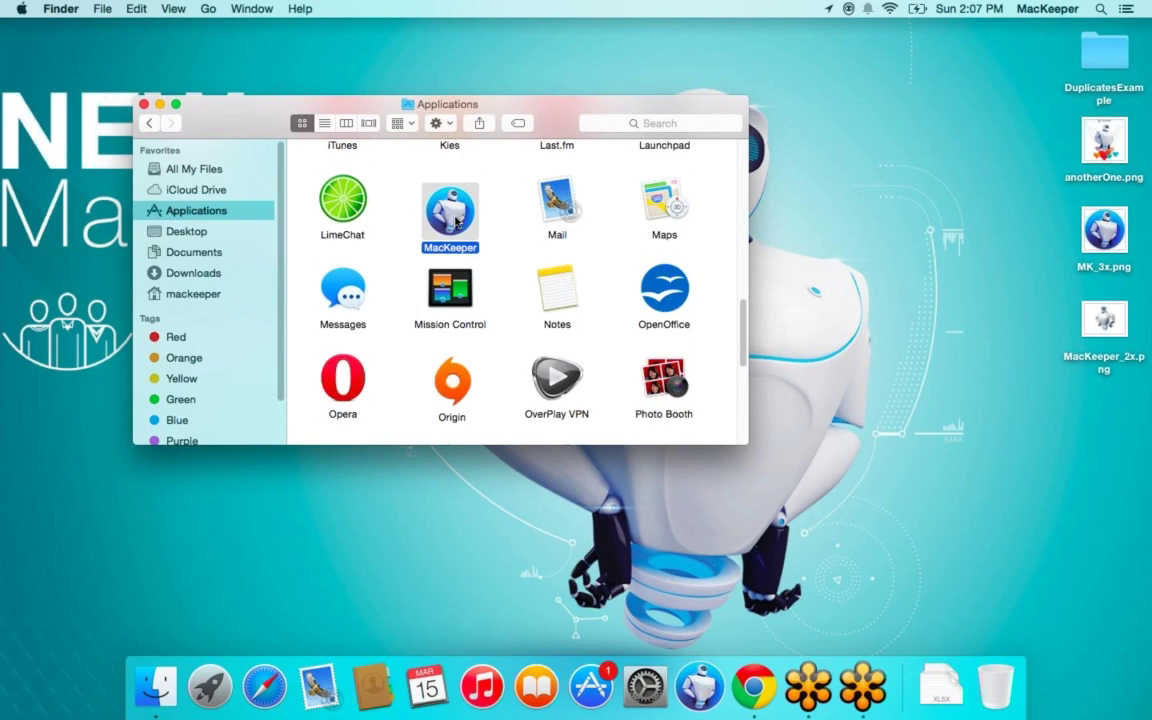
double_click(452, 216)
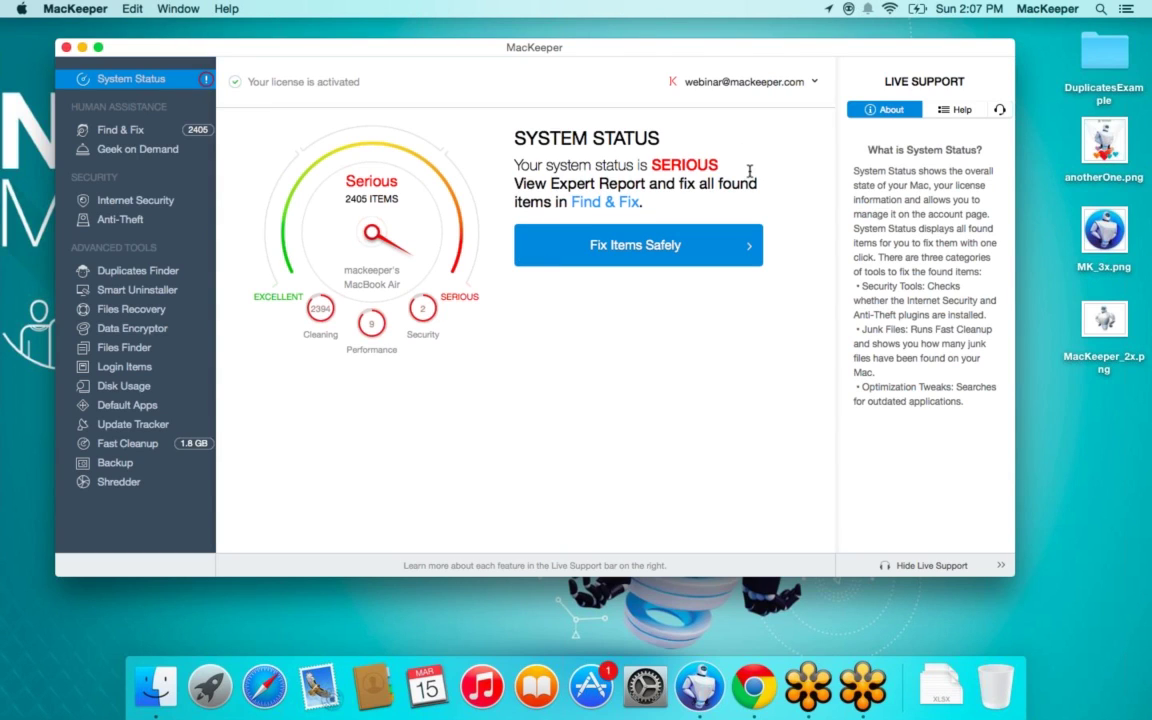
- Search Spotlight for "macke" and dismiss the search
key(super+space)
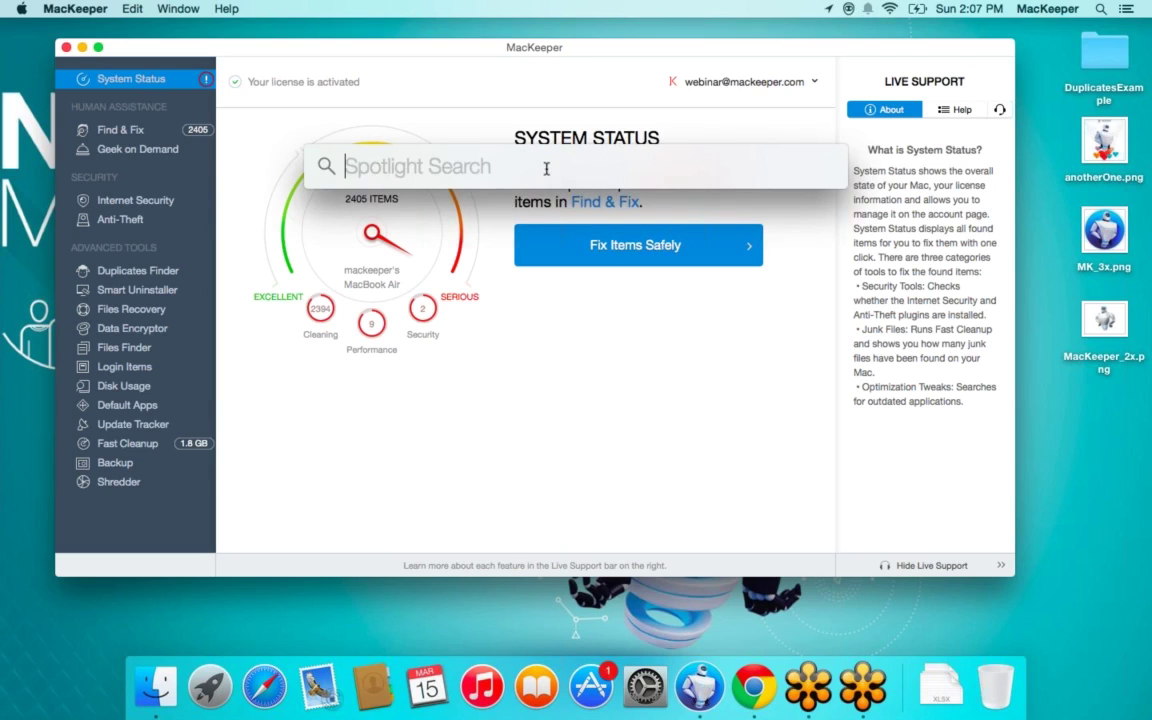
click(1101, 10)
click(1101, 10)
click(1101, 10)
click(1101, 10)
text(macke)
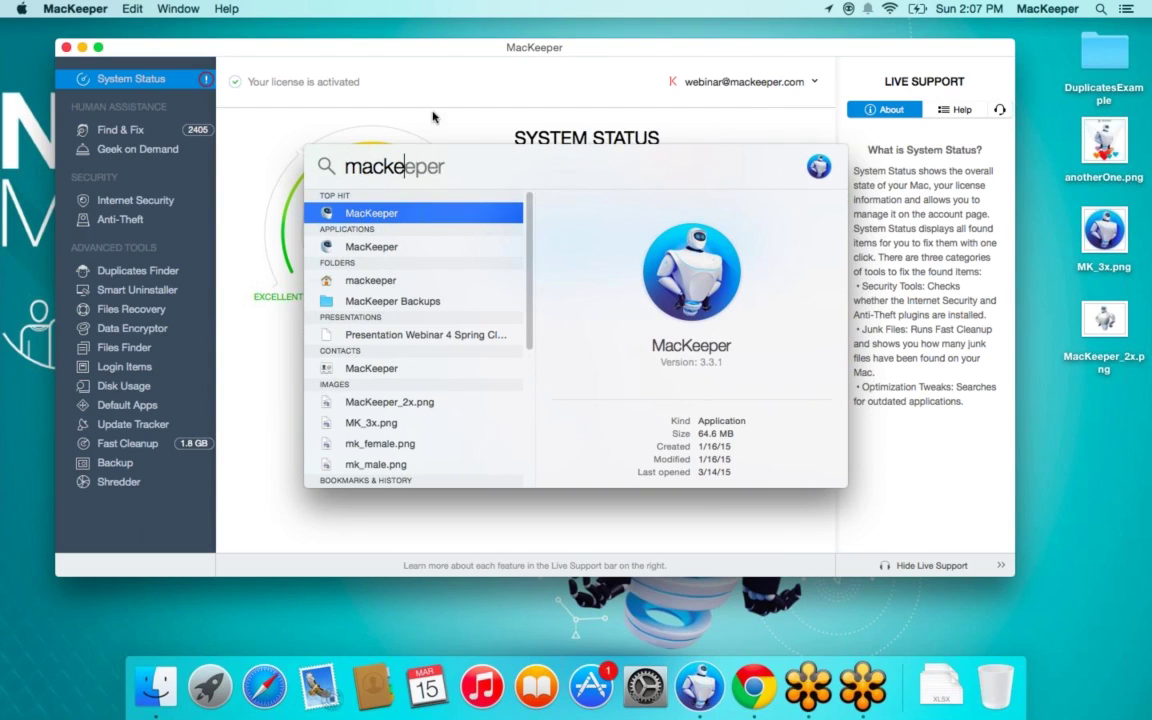
click(390, 104)
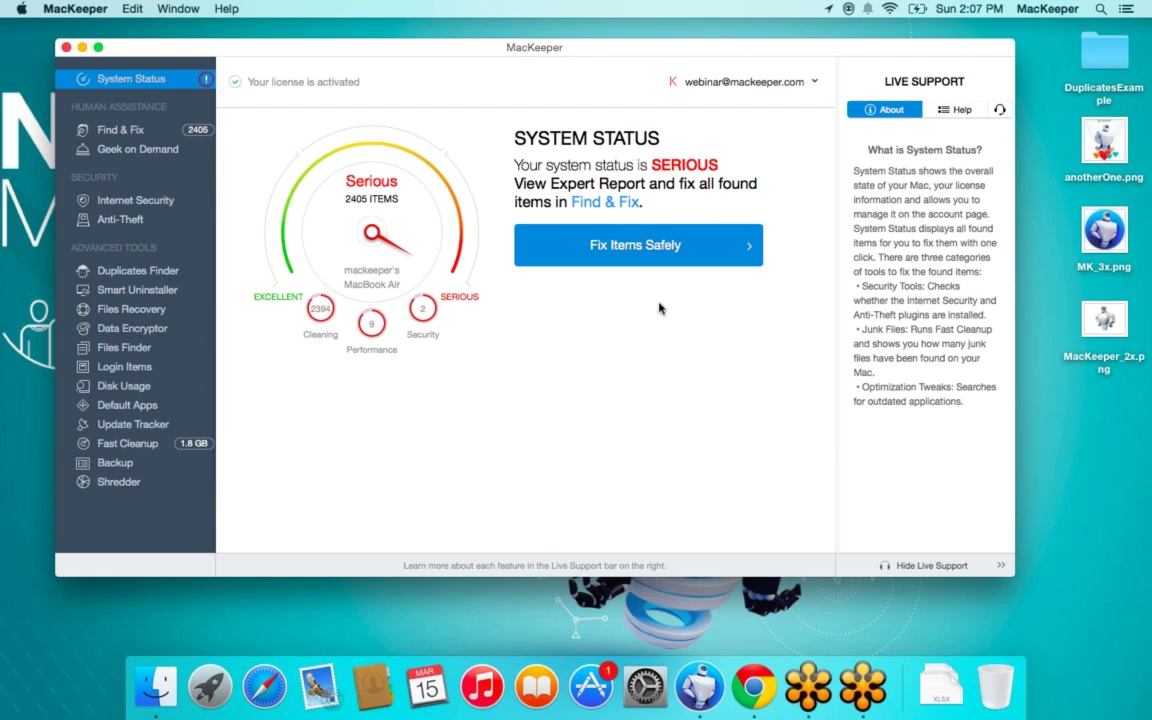
- Try moving the MacKeeper app icon out of its place in the Applications folder and close the folder window
click(155, 686)
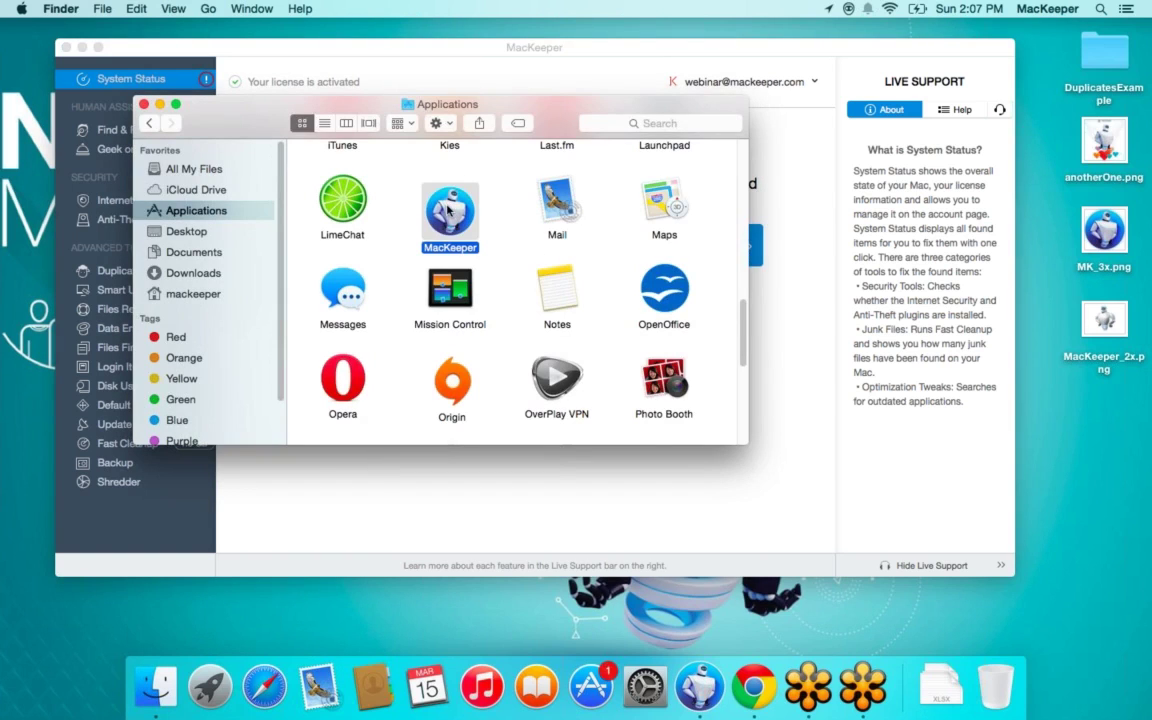
drag(440, 225, 511, 262)
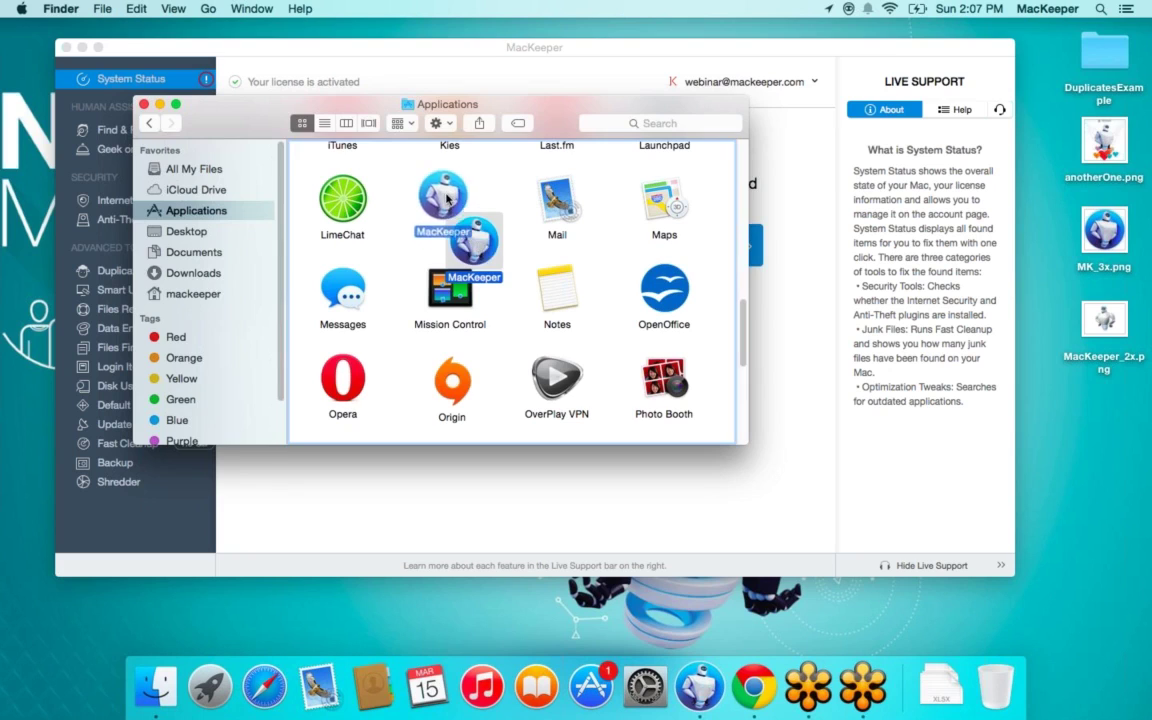
click(755, 487)
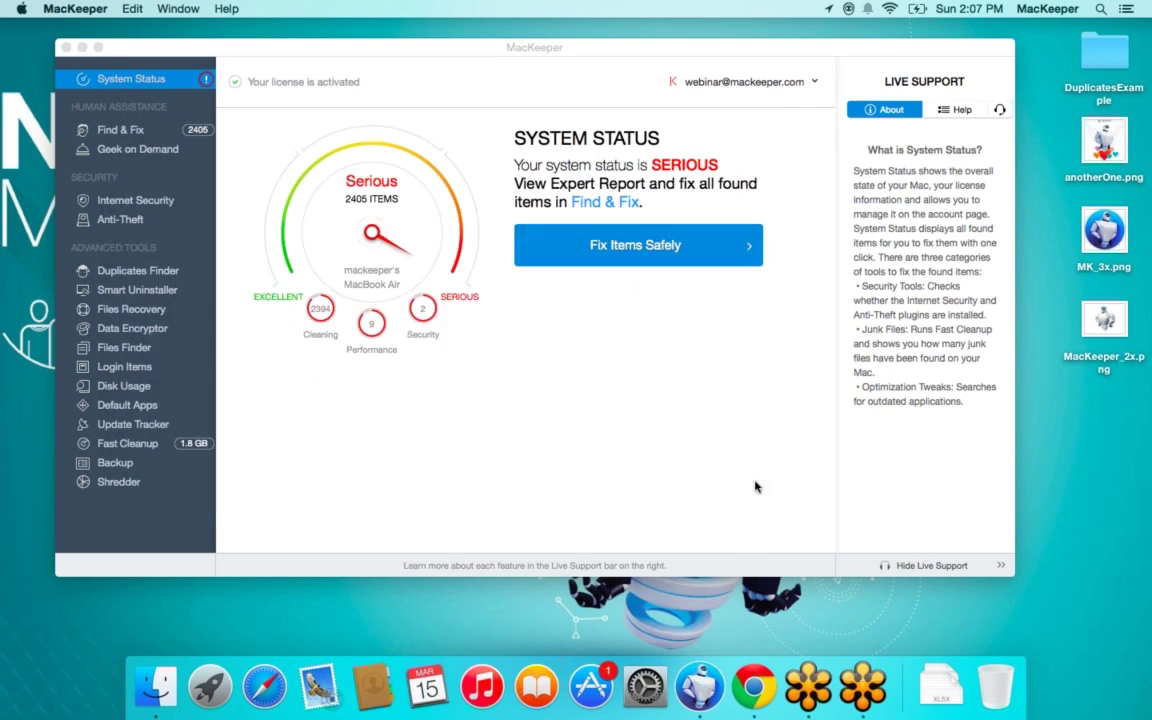
- Examine the Keep in Dock option for MacKeeper and return to its window
right_click(693, 692)
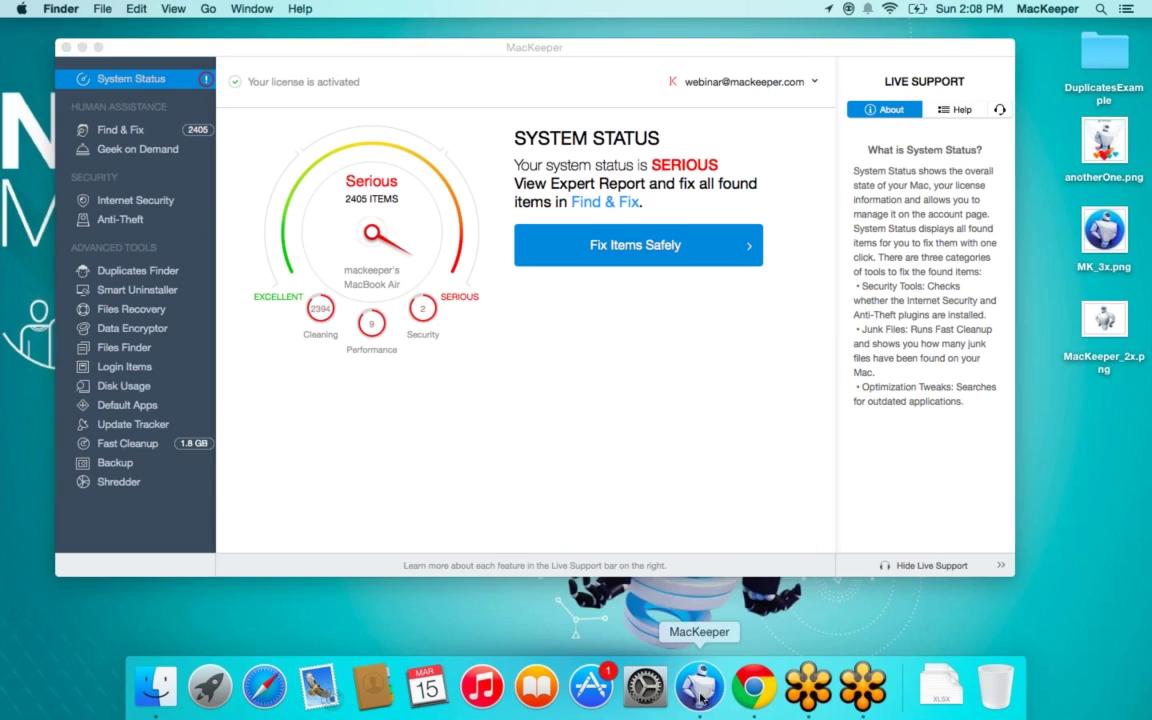
right_click(700, 690)
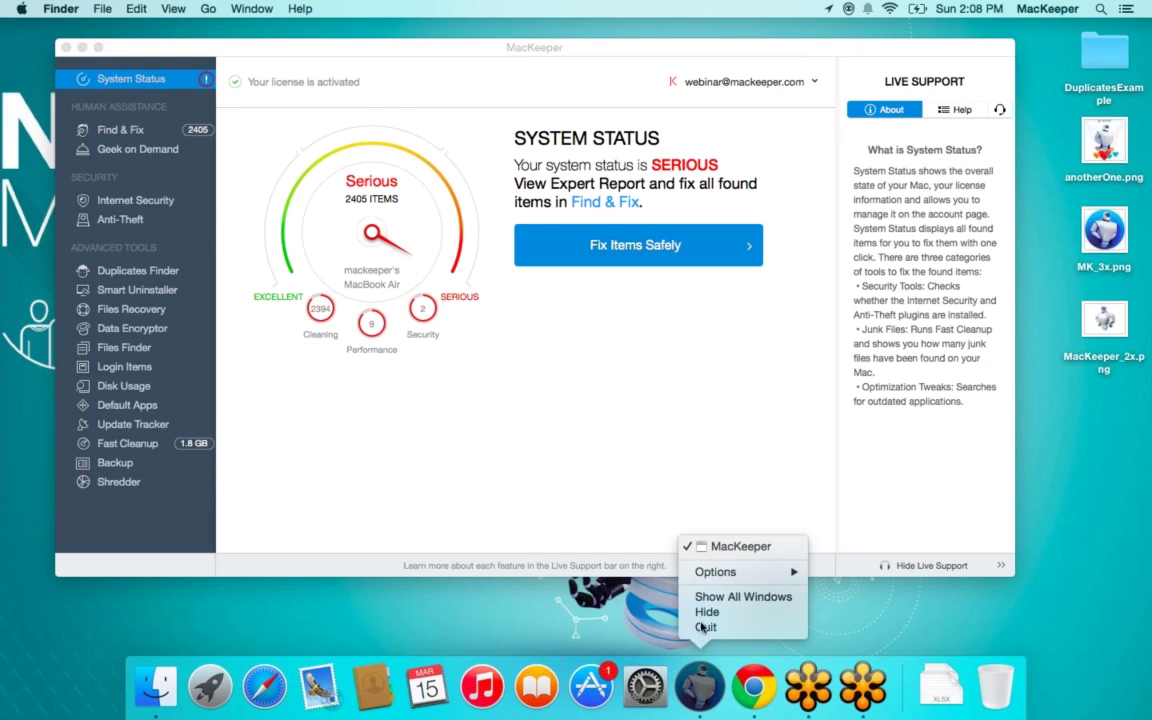
mouse_move(722, 575)
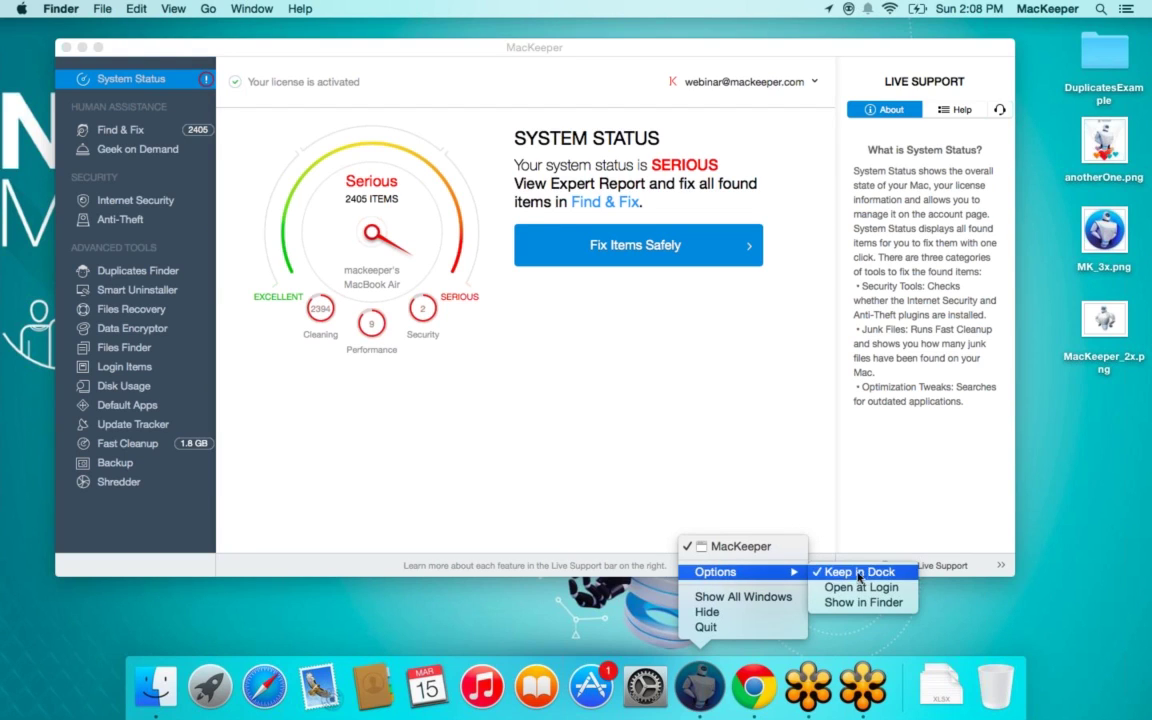
click(663, 366)
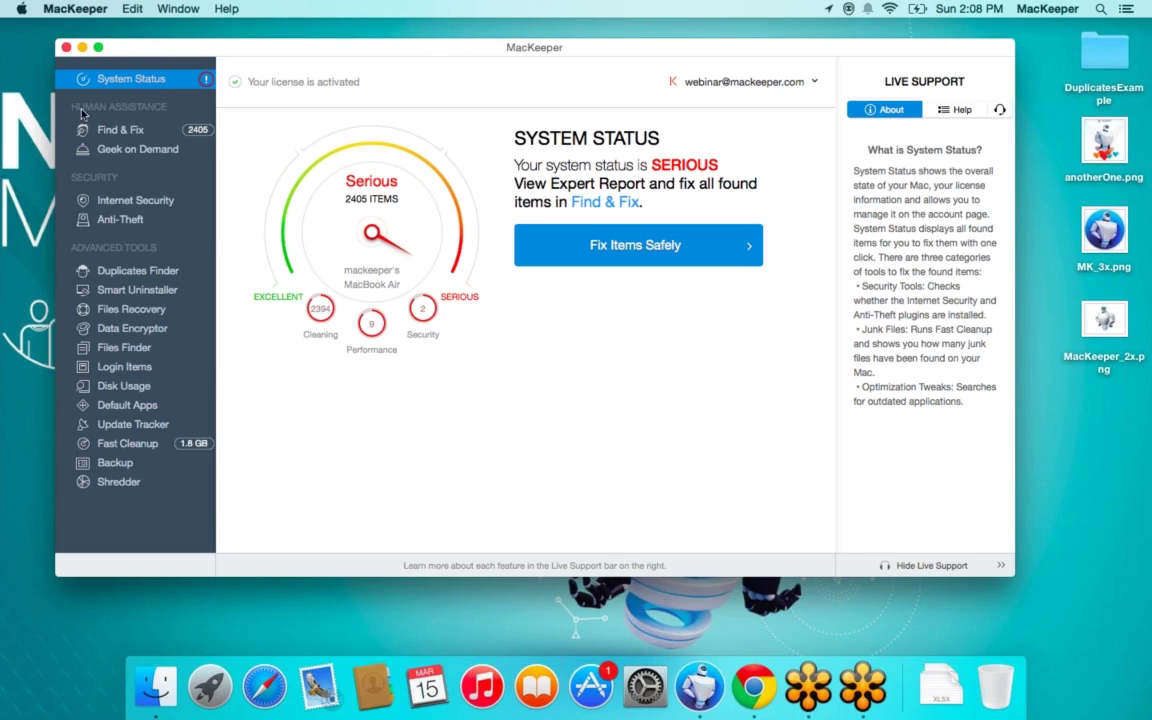
- Start a full antivirus scan in MacKeeper's Internet Security tool
click(115, 201)
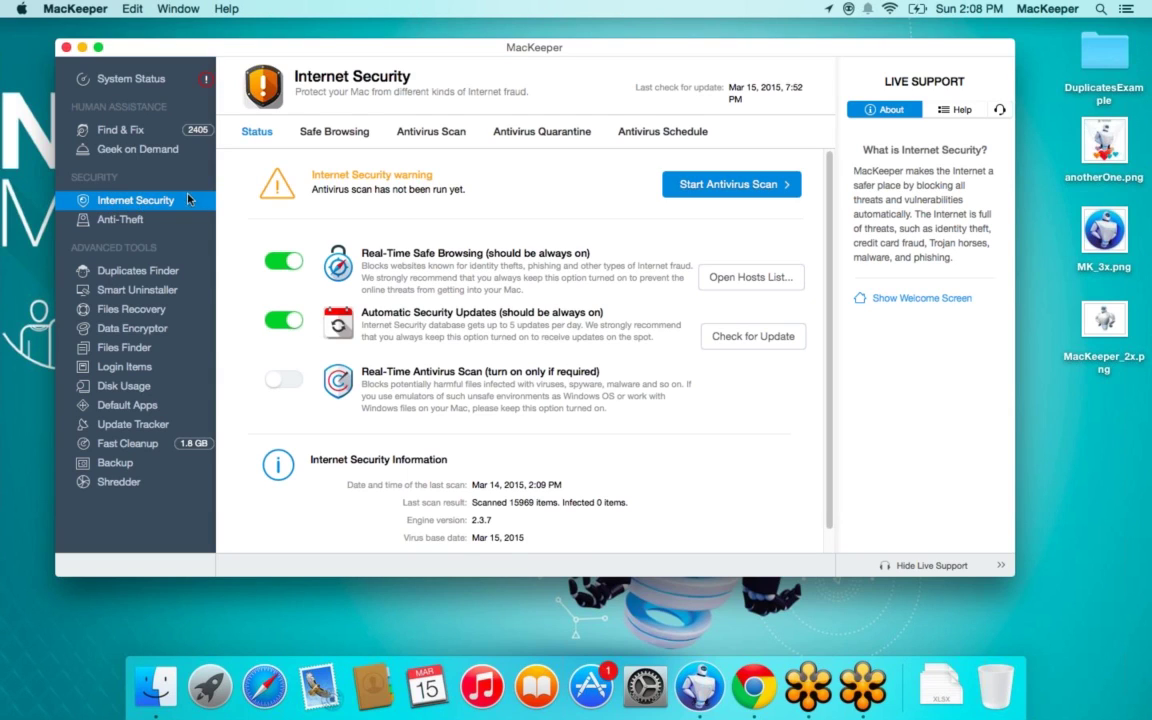
click(430, 135)
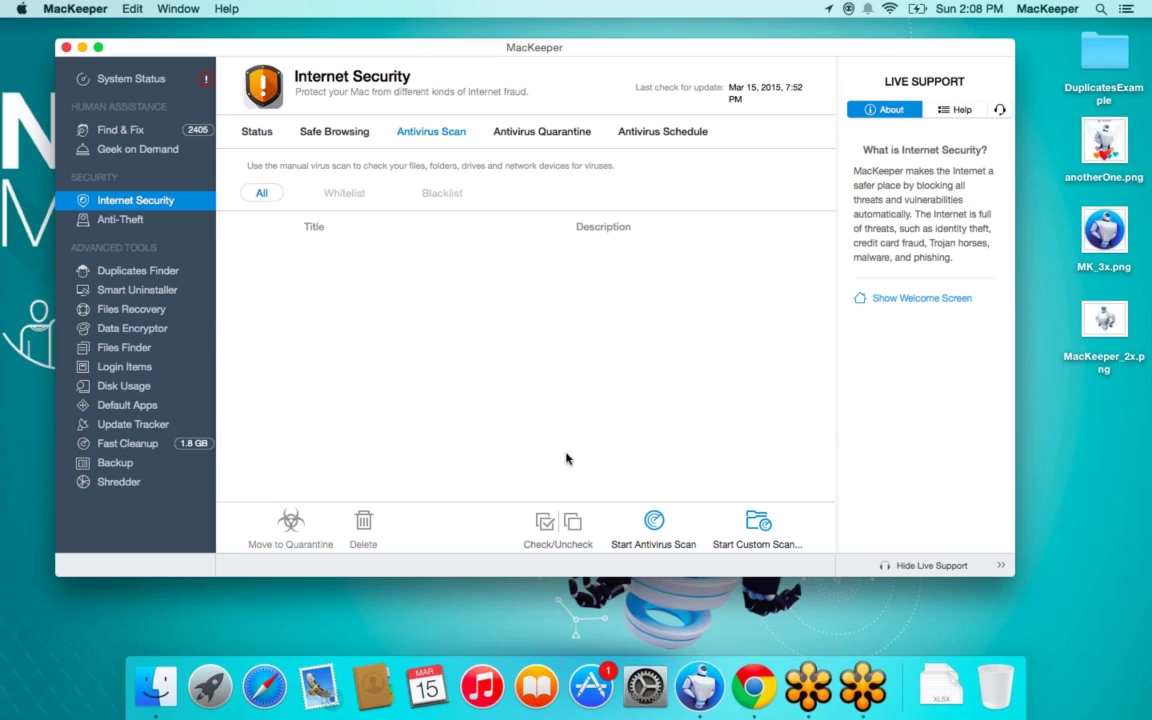
click(654, 524)
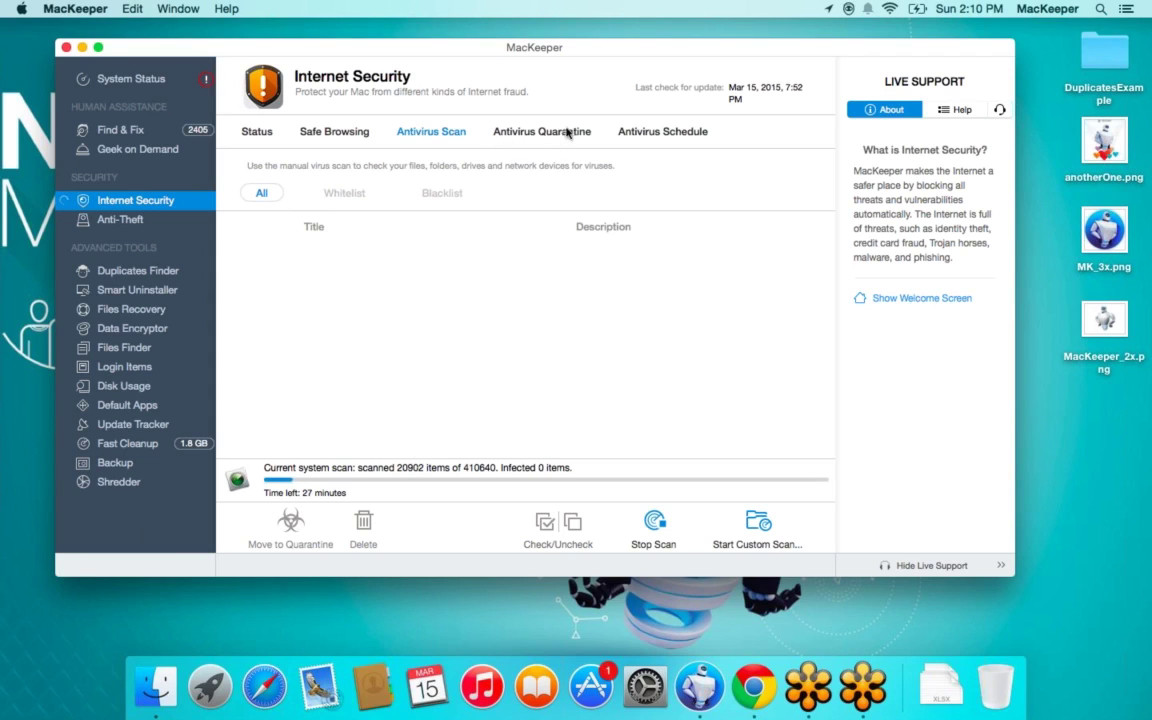
- View the Antivirus Quarantine section, return to the antivirus scan and stop it
click(533, 133)
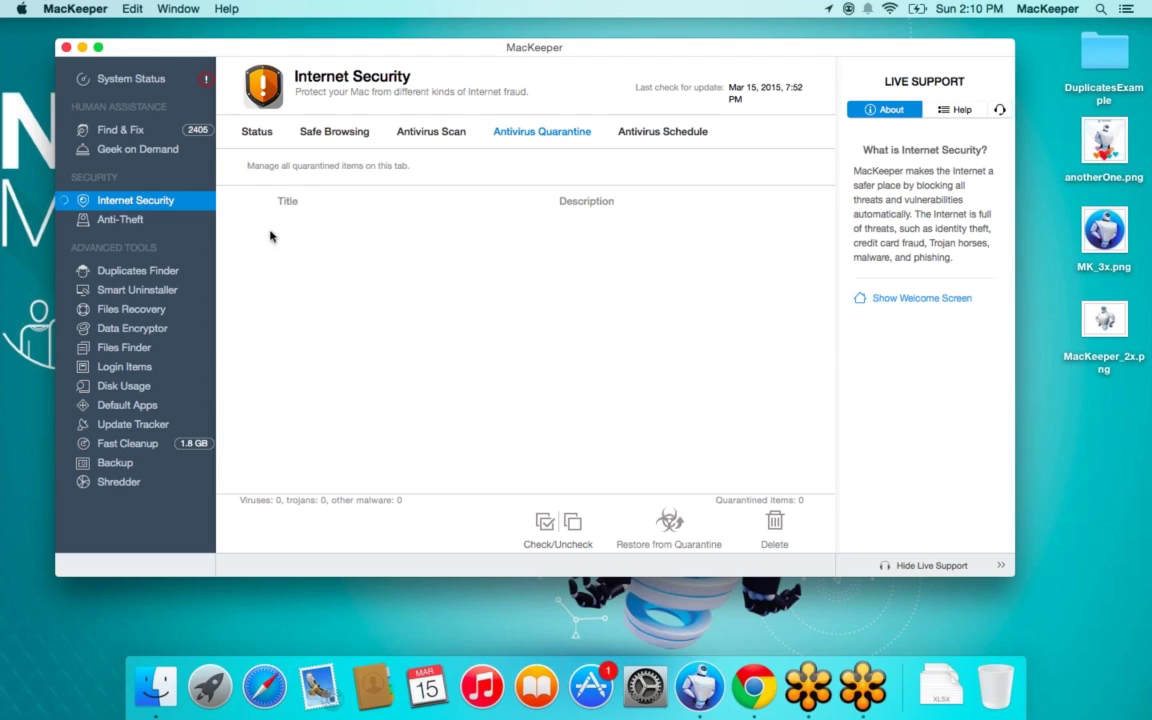
click(432, 132)
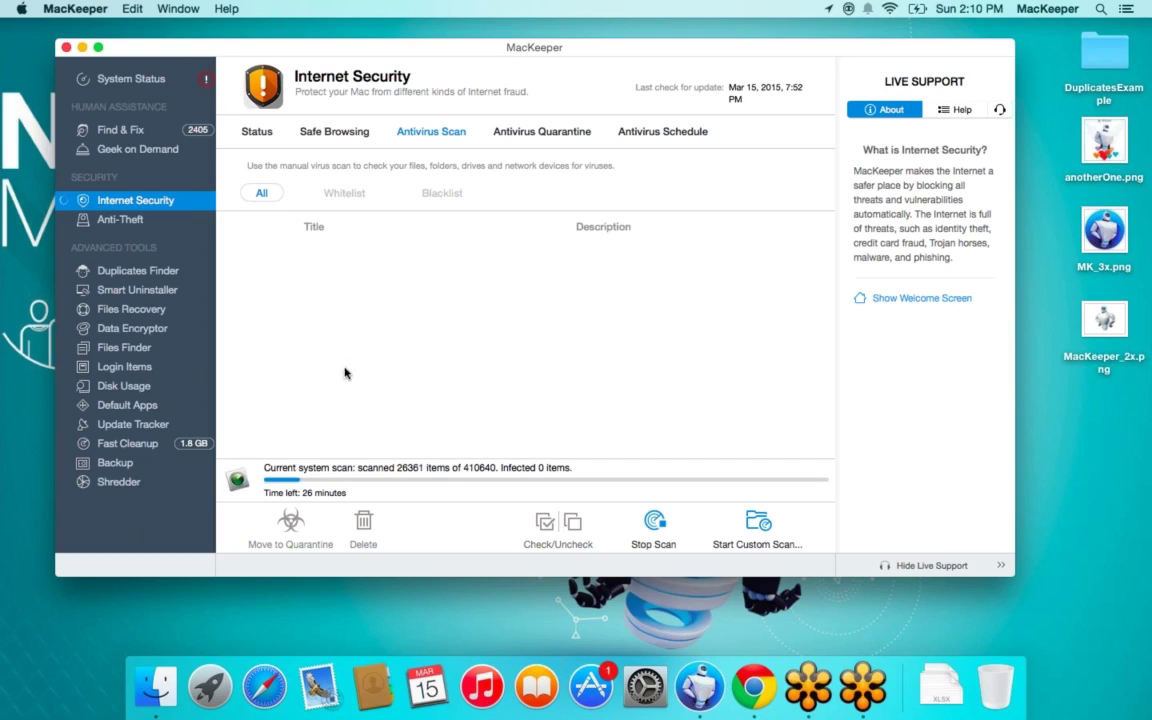
click(655, 519)
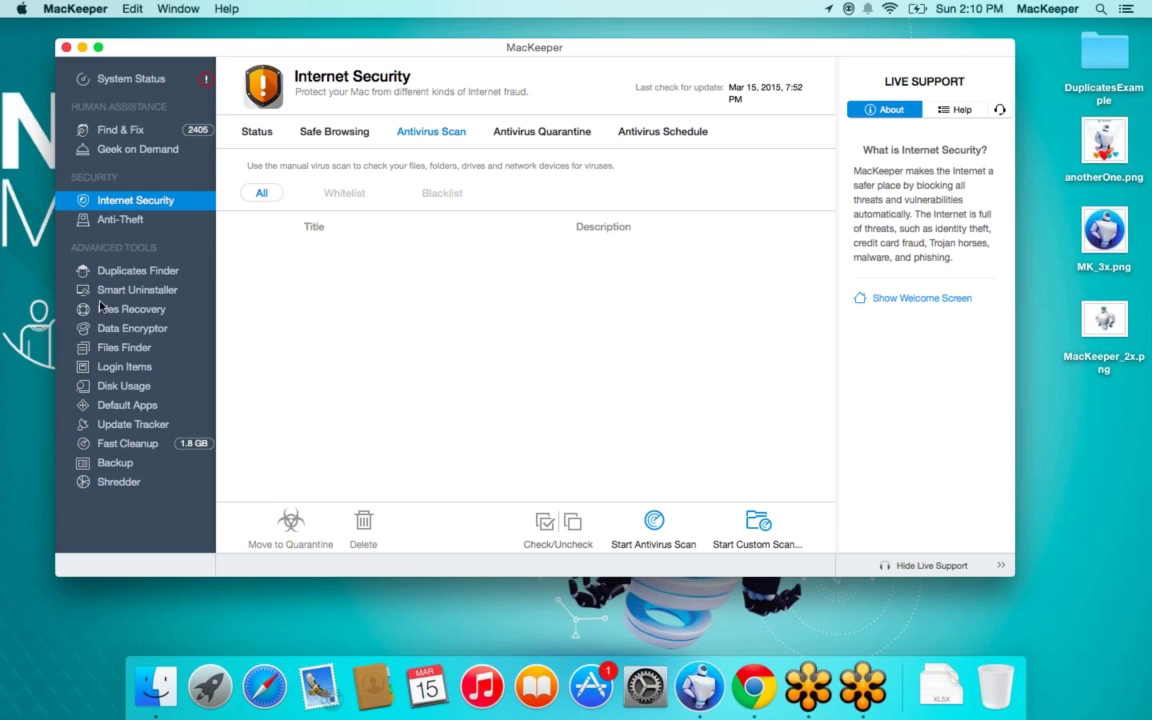
- Collapse and re-expand the Advanced Tools section, and run a Fast Cleanup scan
click(185, 247)
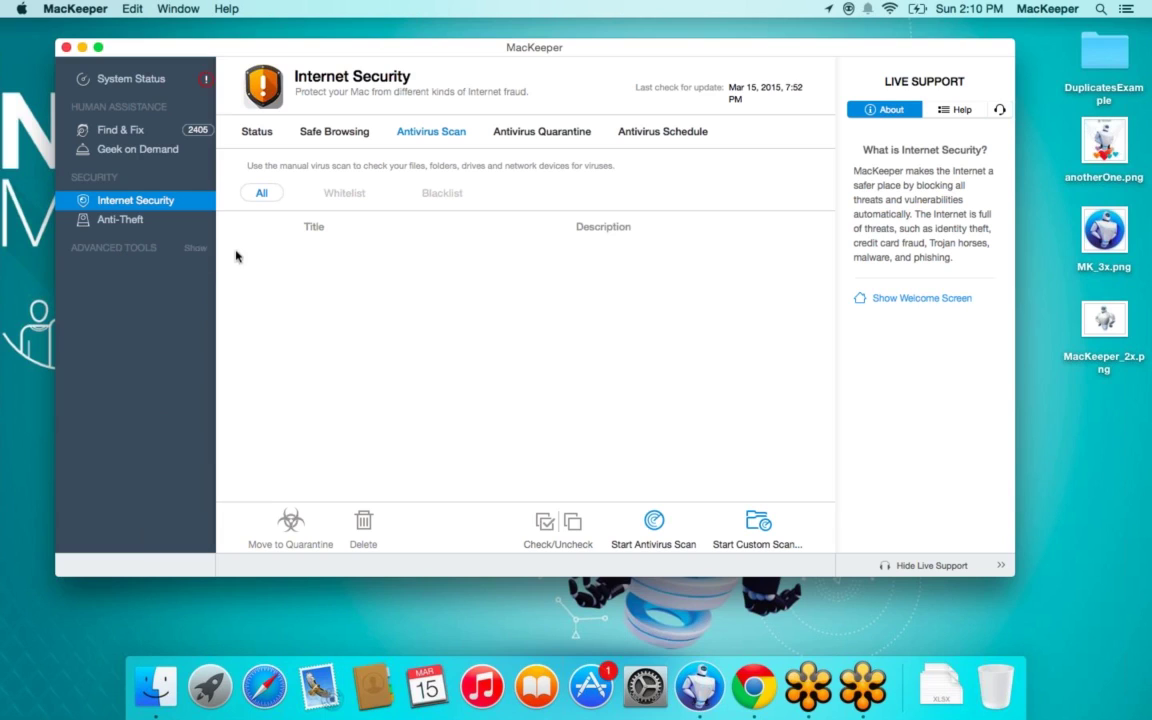
mouse_move(87, 248)
click(100, 252)
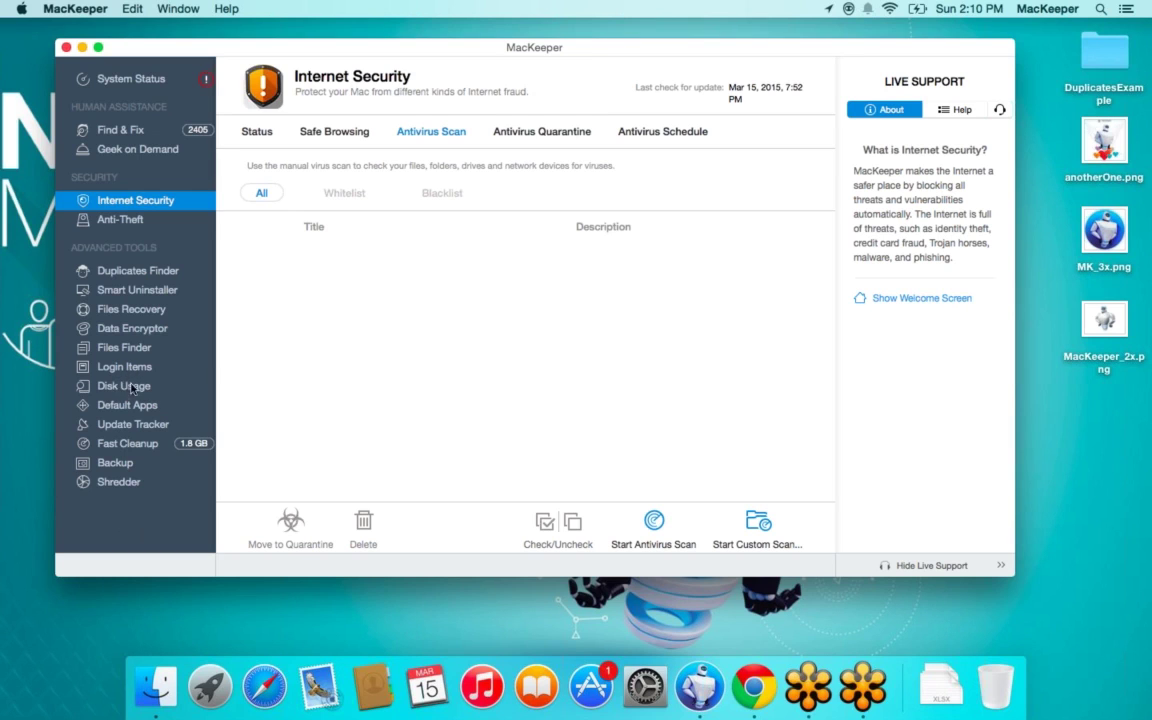
click(121, 444)
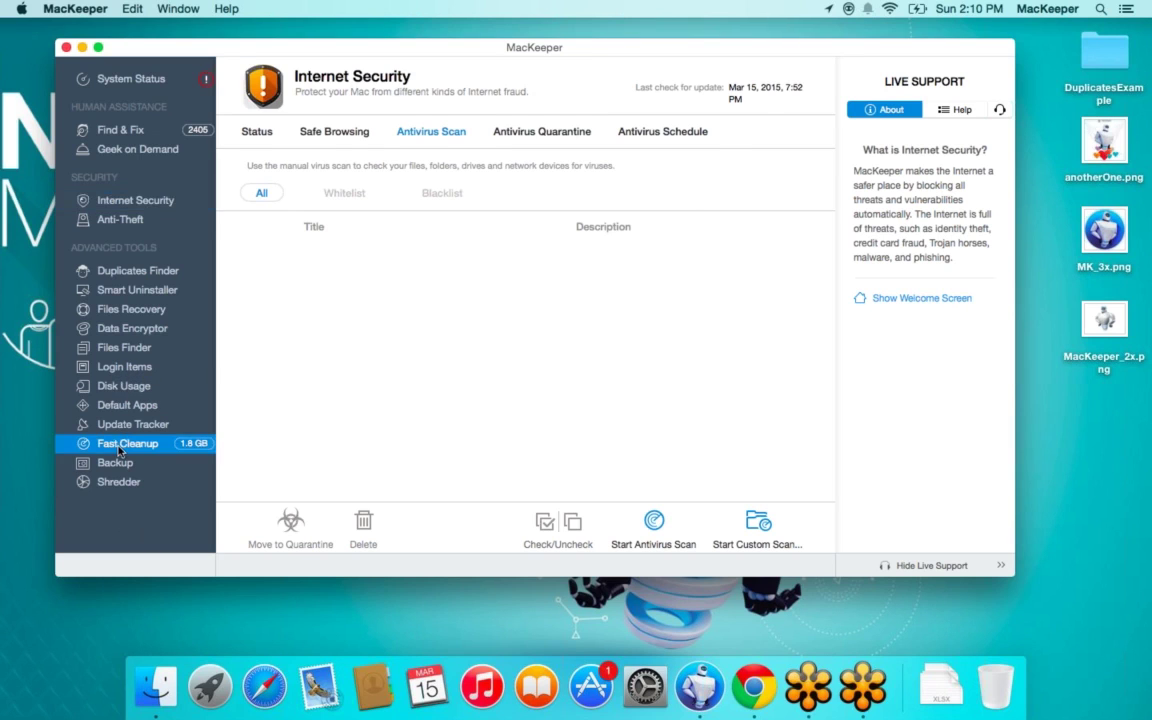
click(477, 510)
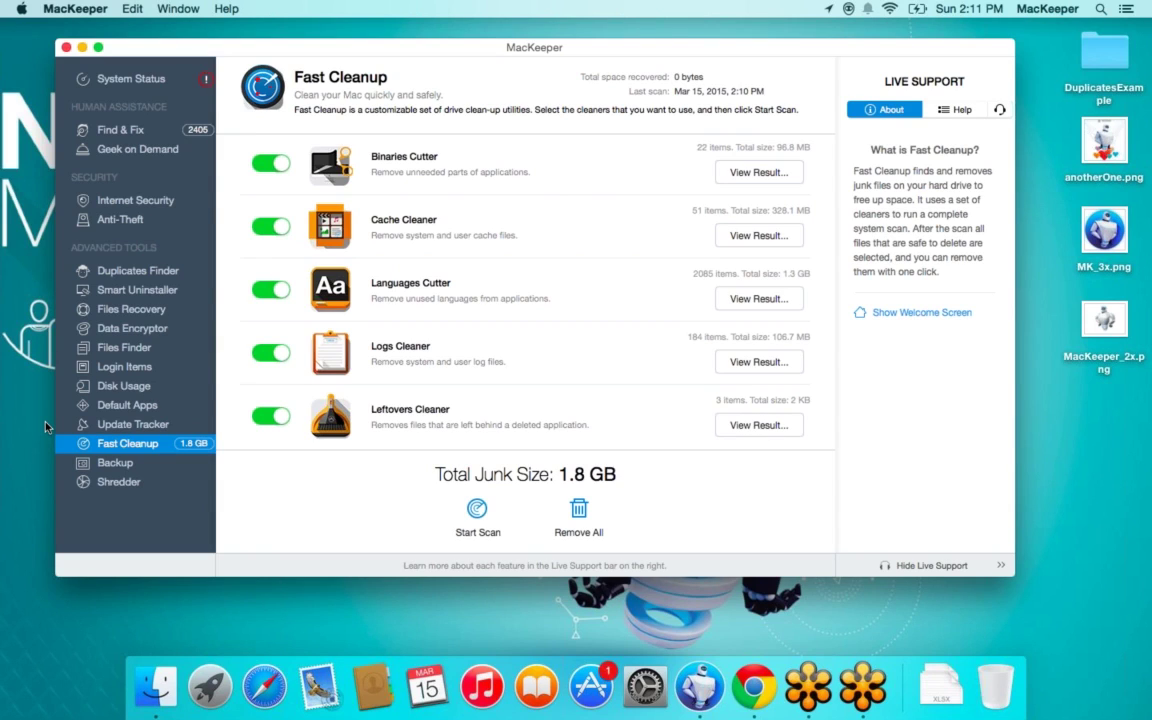
- Inspect the package contents of Google Chrome from the Applications folder down to its Contents folder, and close the folder window
click(155, 687)
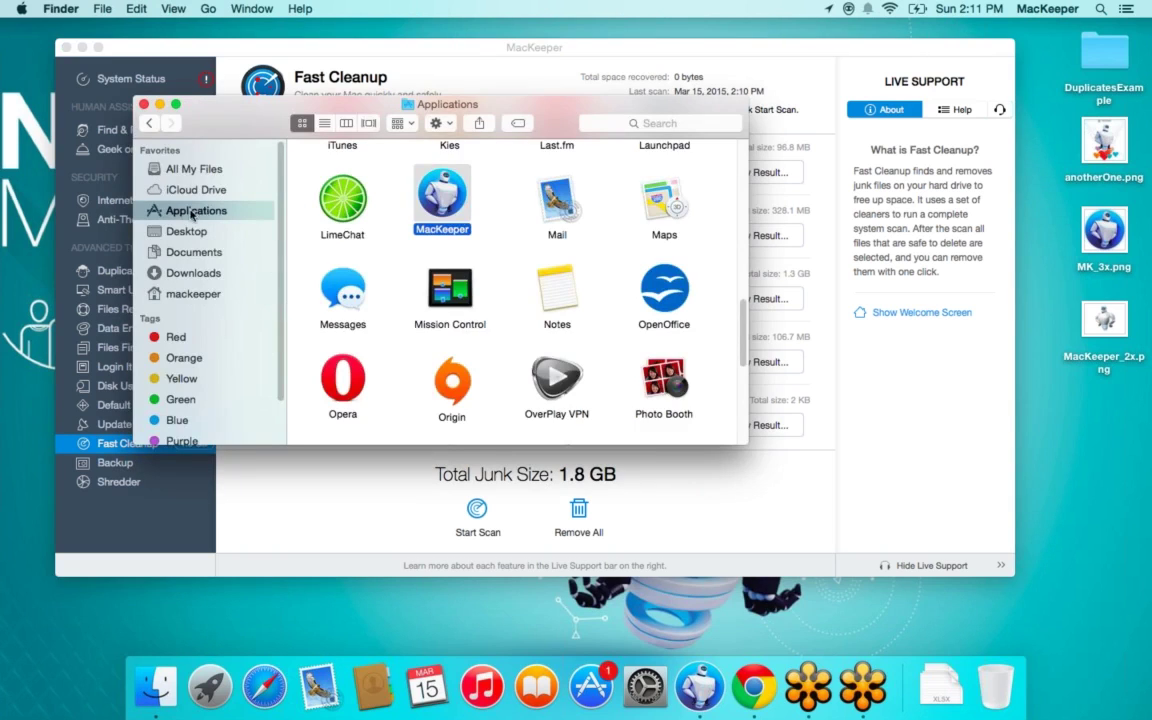
scroll(519, 234, down, 10)
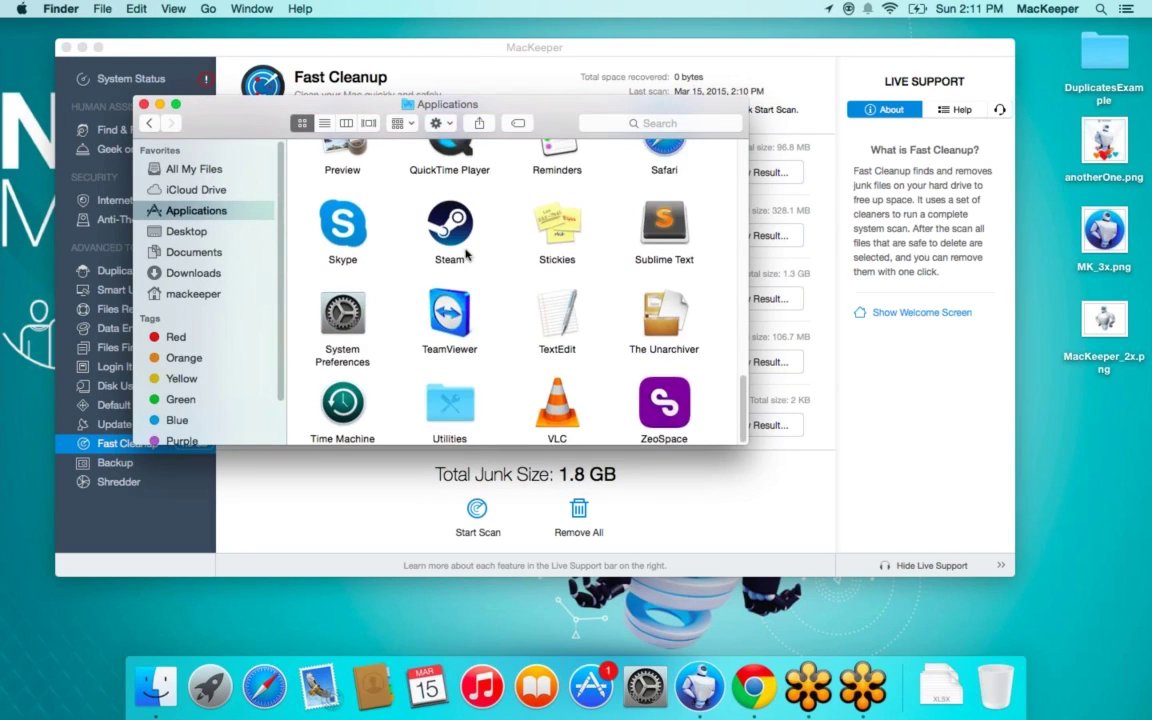
scroll(466, 256, up, 15)
scroll(465, 252, down, 5)
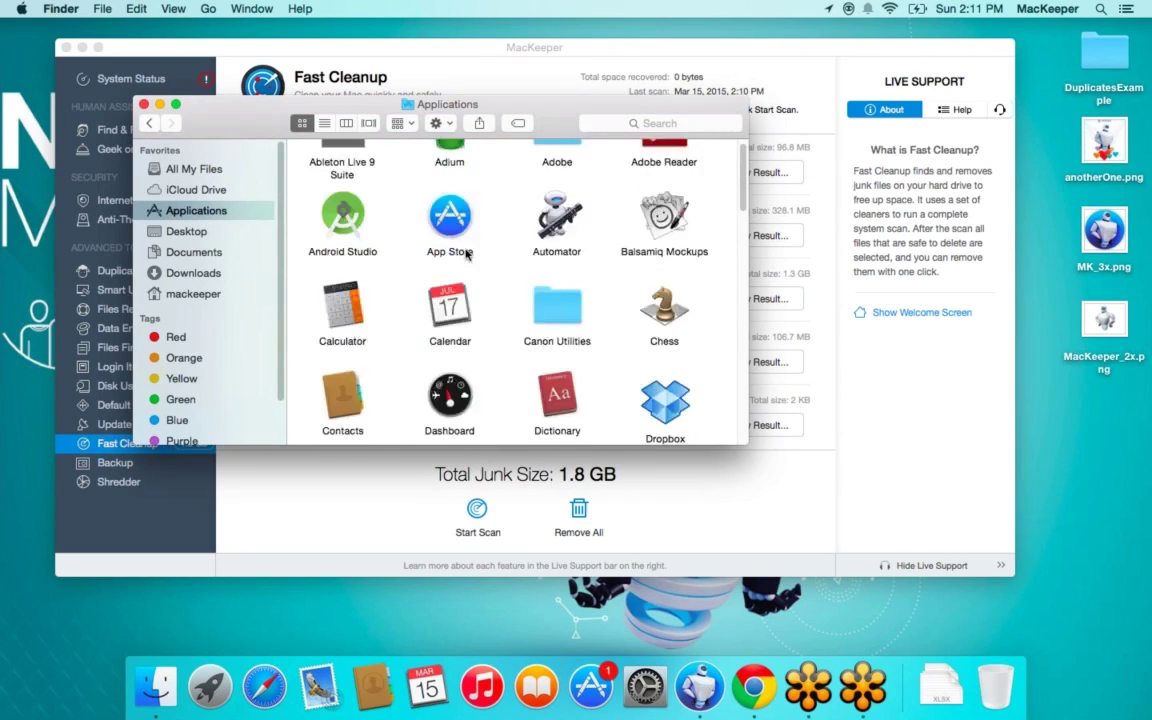
click(340, 315)
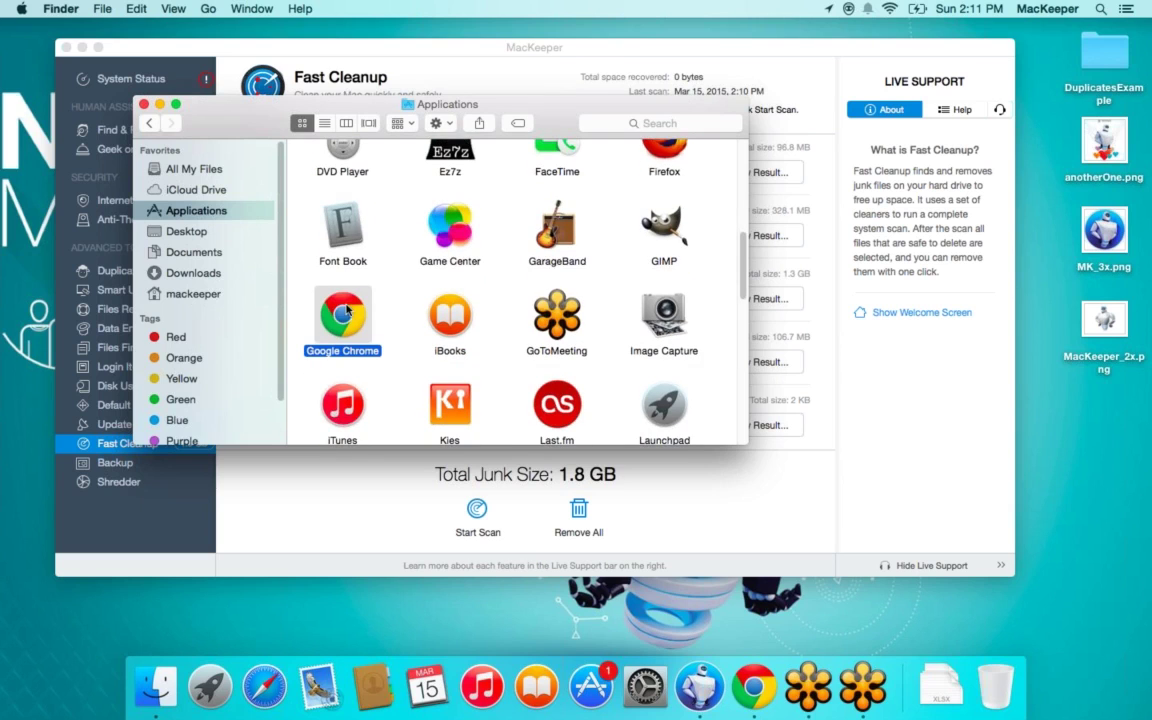
right_click(349, 310)
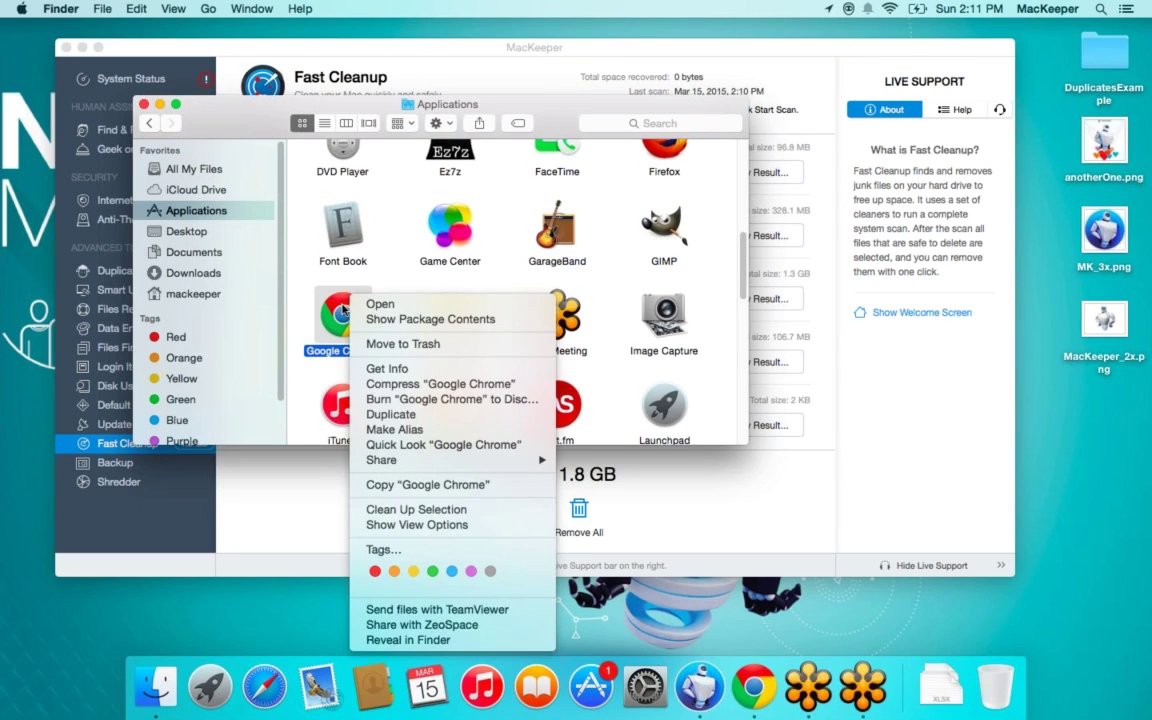
click(415, 319)
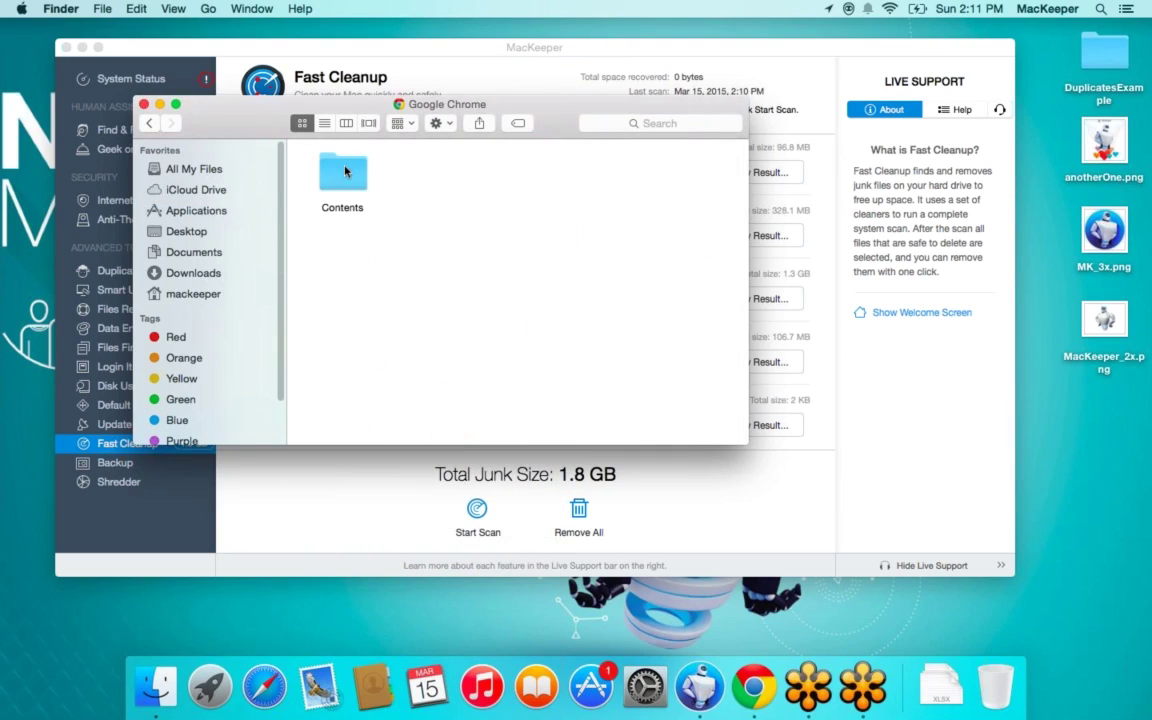
double_click(344, 180)
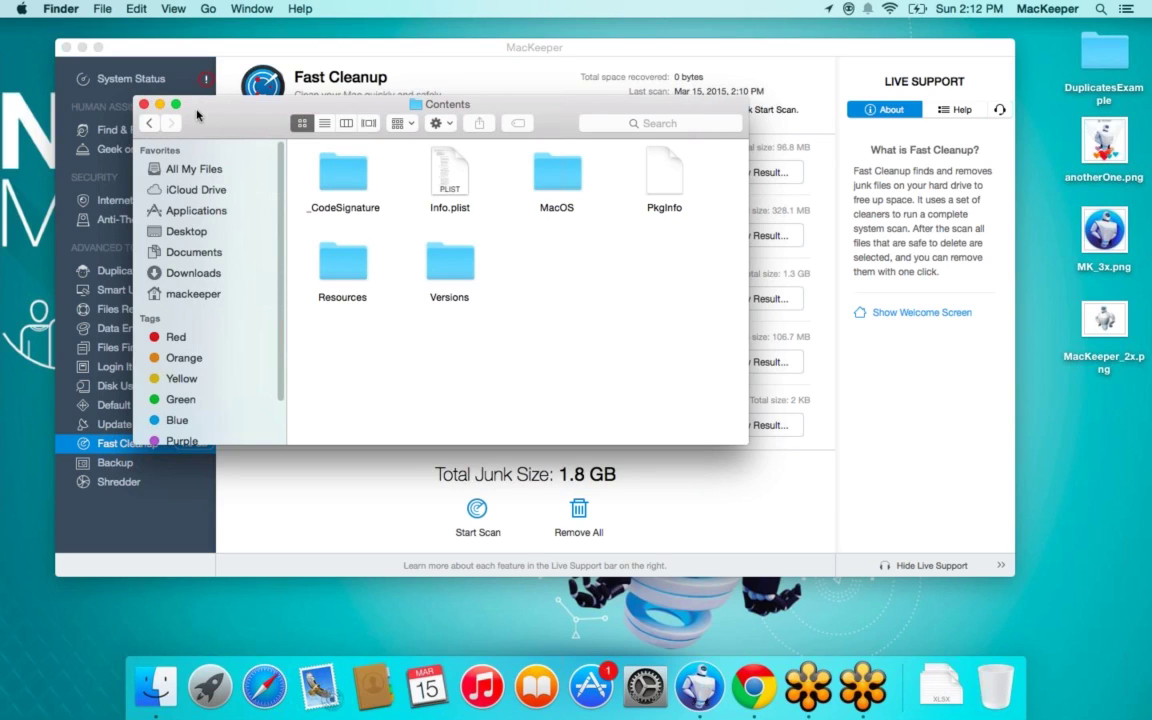
click(143, 105)
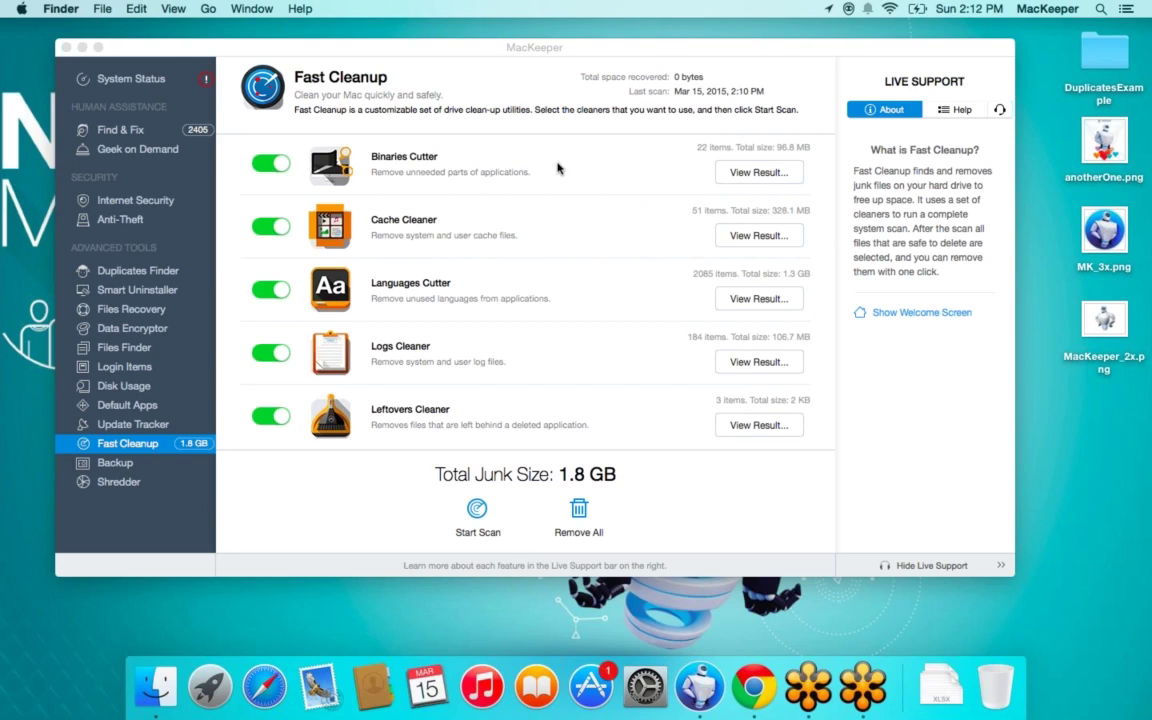
- View the Binaries Cutter results and return to the Fast Cleanup overview
click(745, 174)
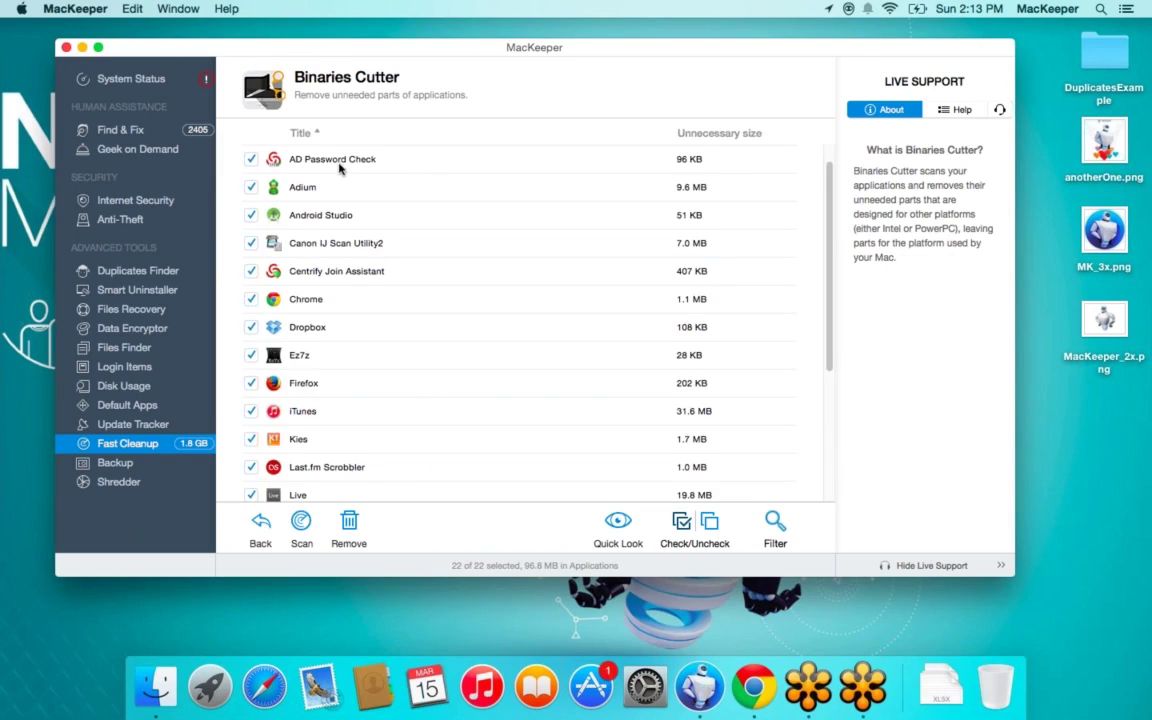
click(305, 153)
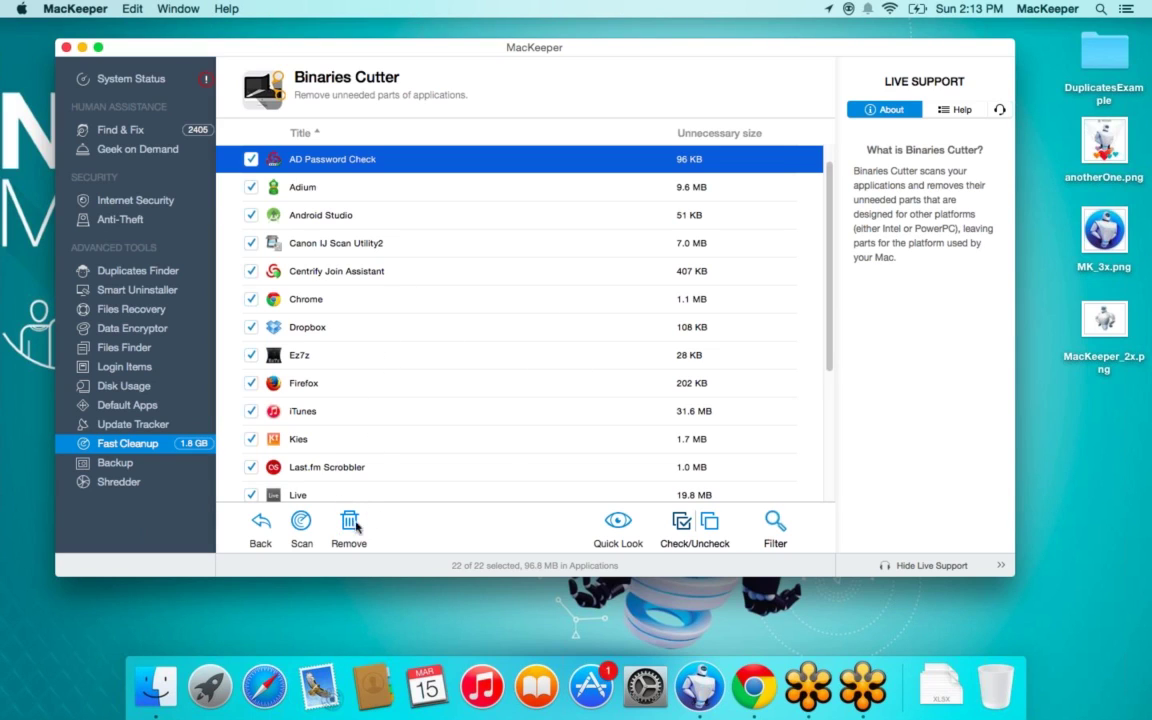
click(261, 523)
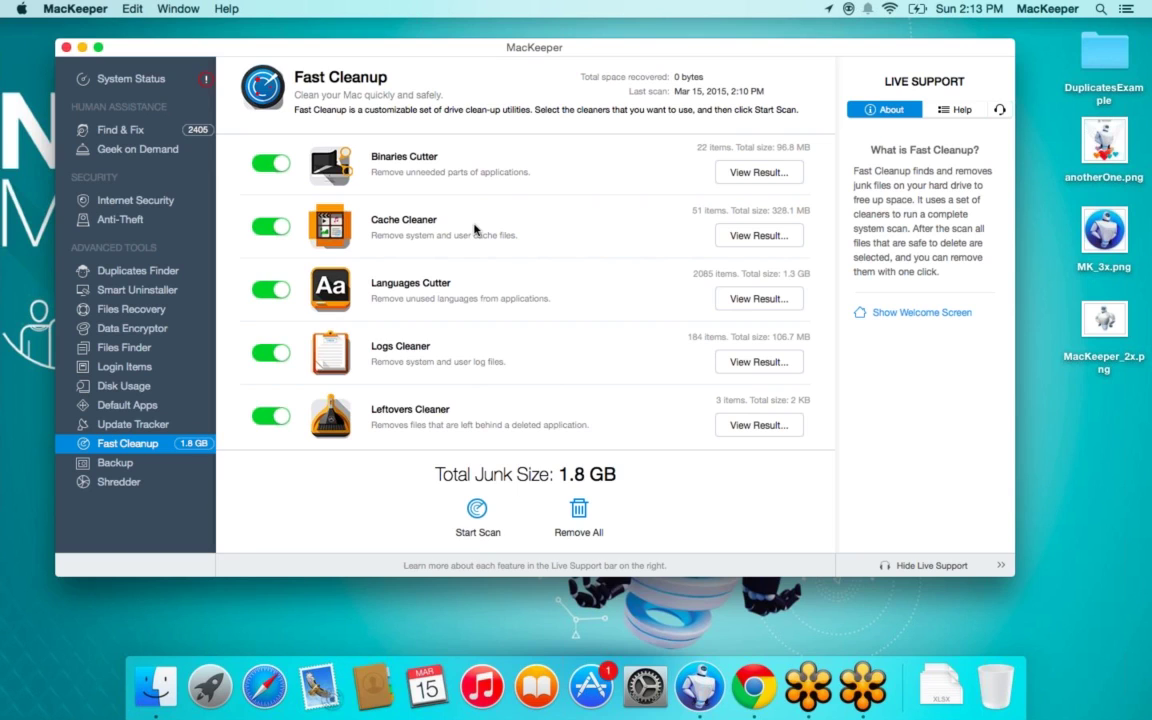
- In Finder, browse the mackeeper home folder and Macintosh HD, pointing out the Library folders at the drive's root and inside System
click(150, 668)
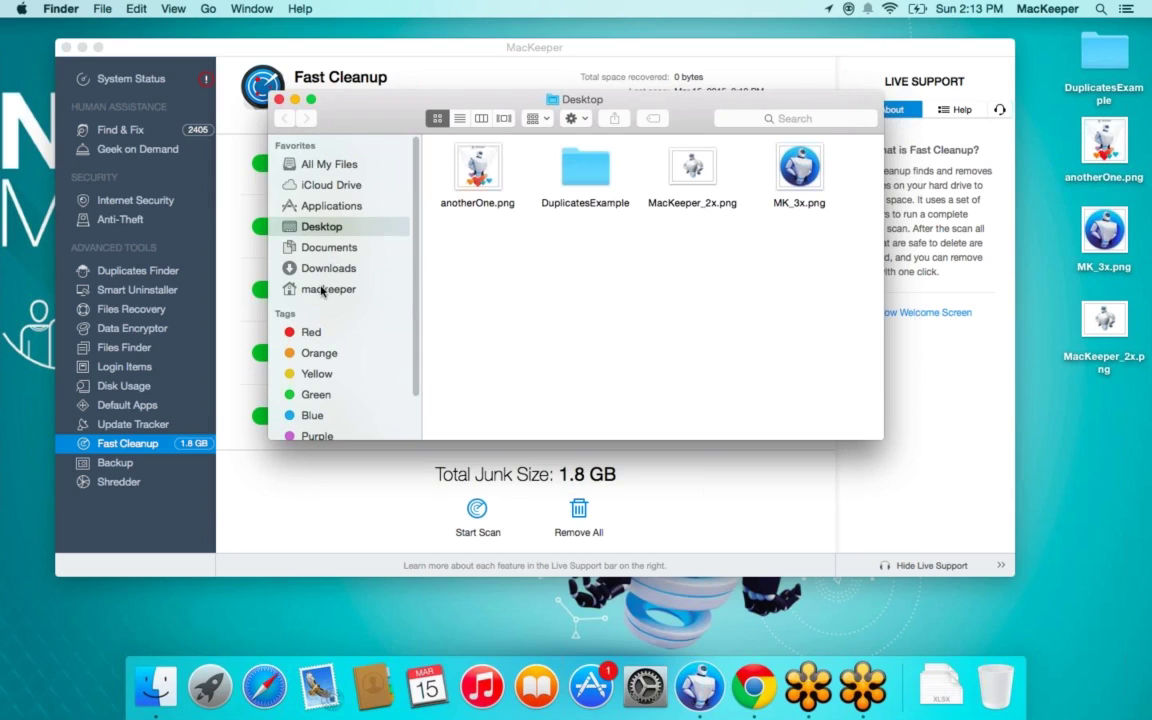
click(322, 289)
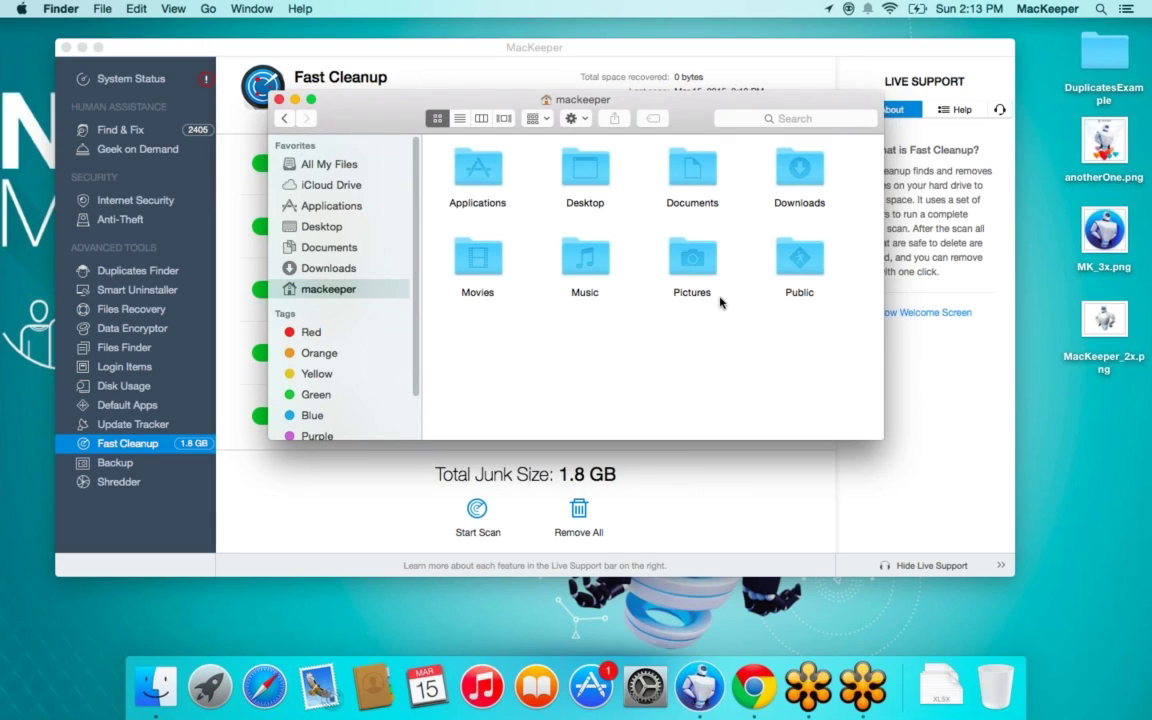
click(208, 8)
click(245, 168)
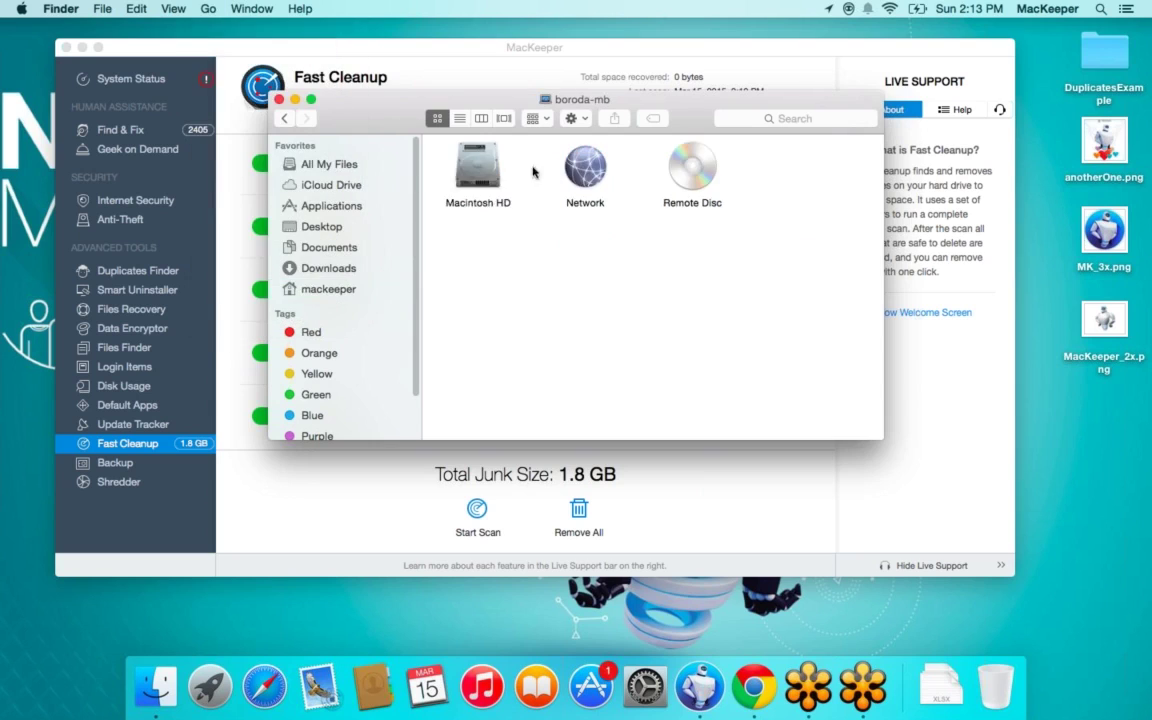
double_click(480, 158)
click(685, 175)
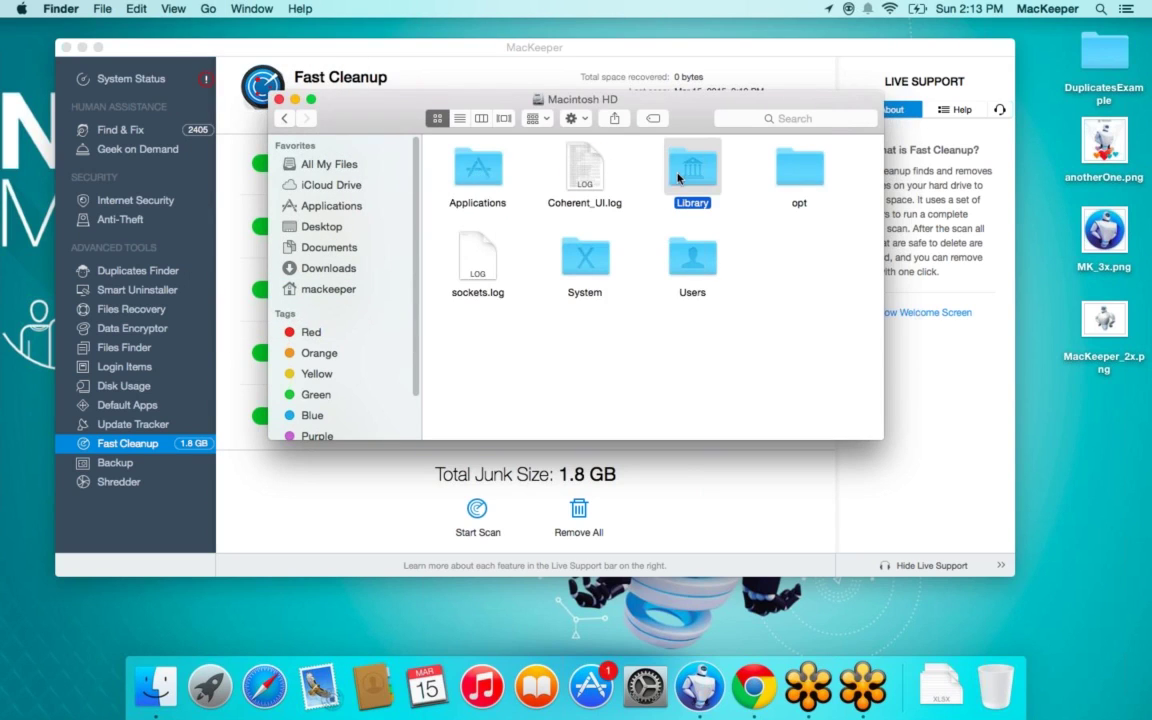
double_click(585, 258)
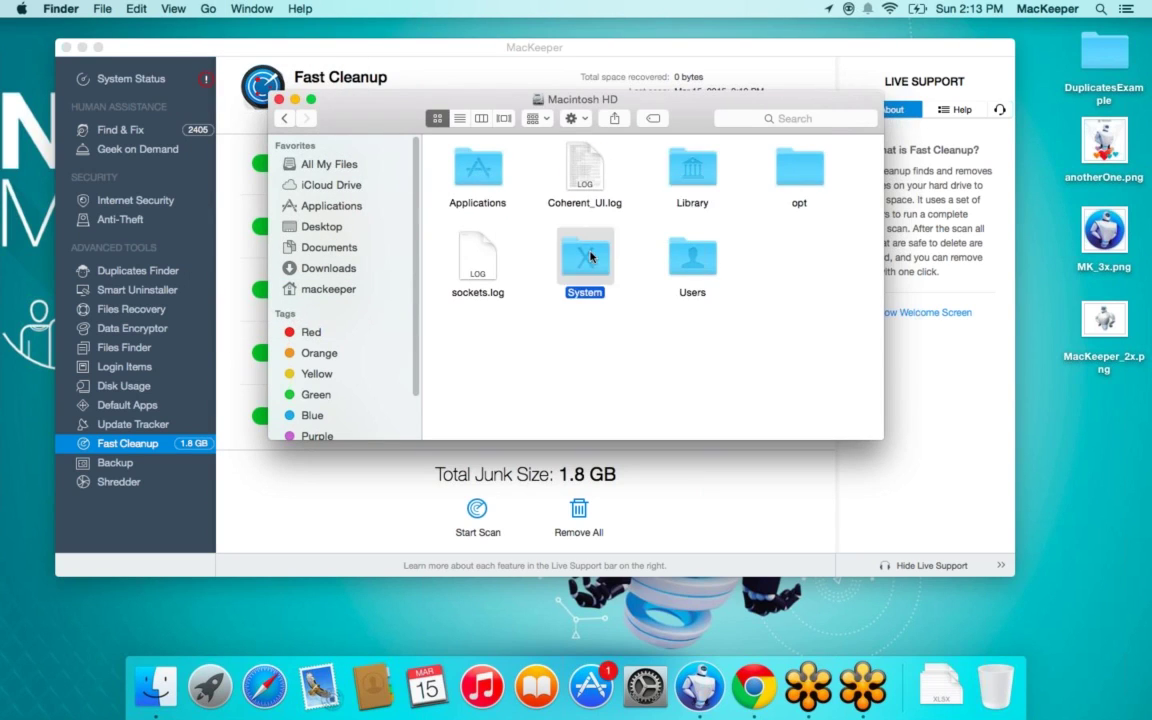
click(485, 173)
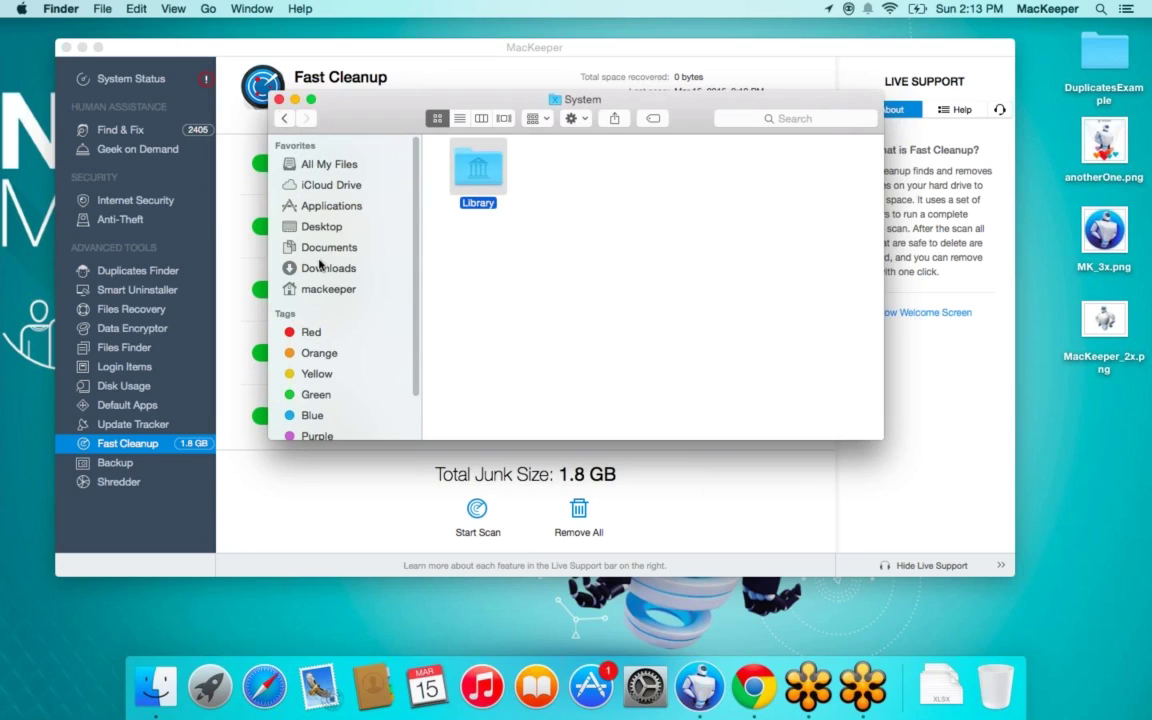
- Go back to the mackeeper home folder and shift its Finder window slightly to the left
click(290, 289)
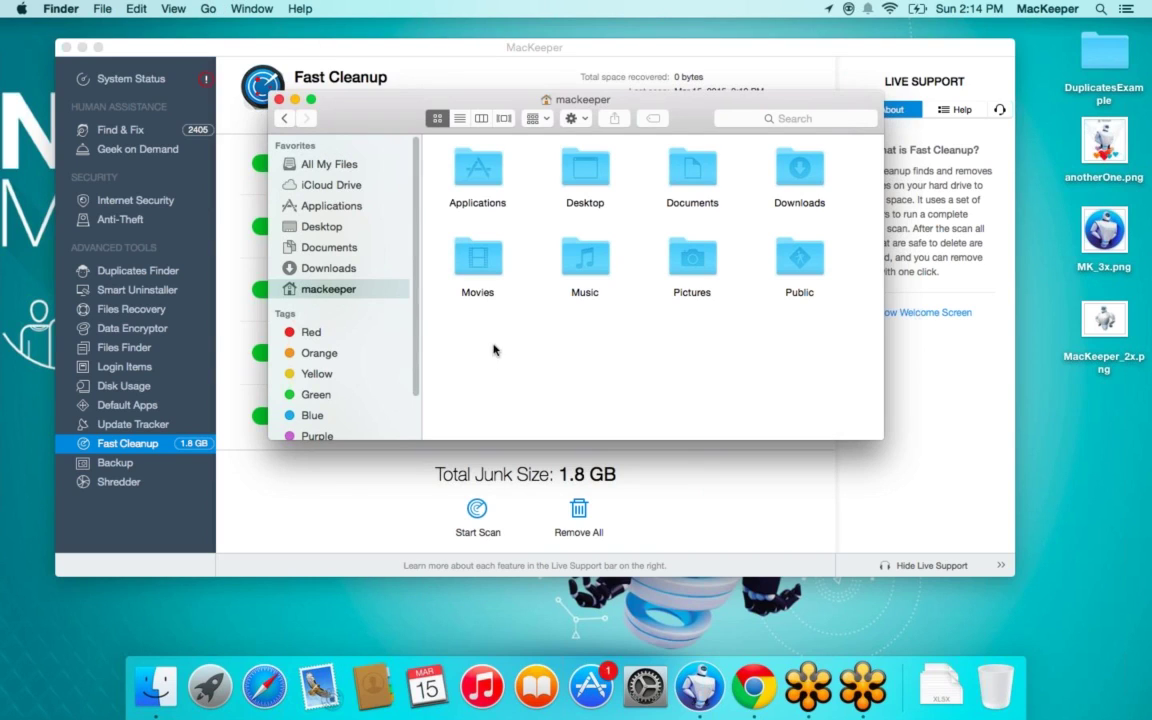
click(209, 9)
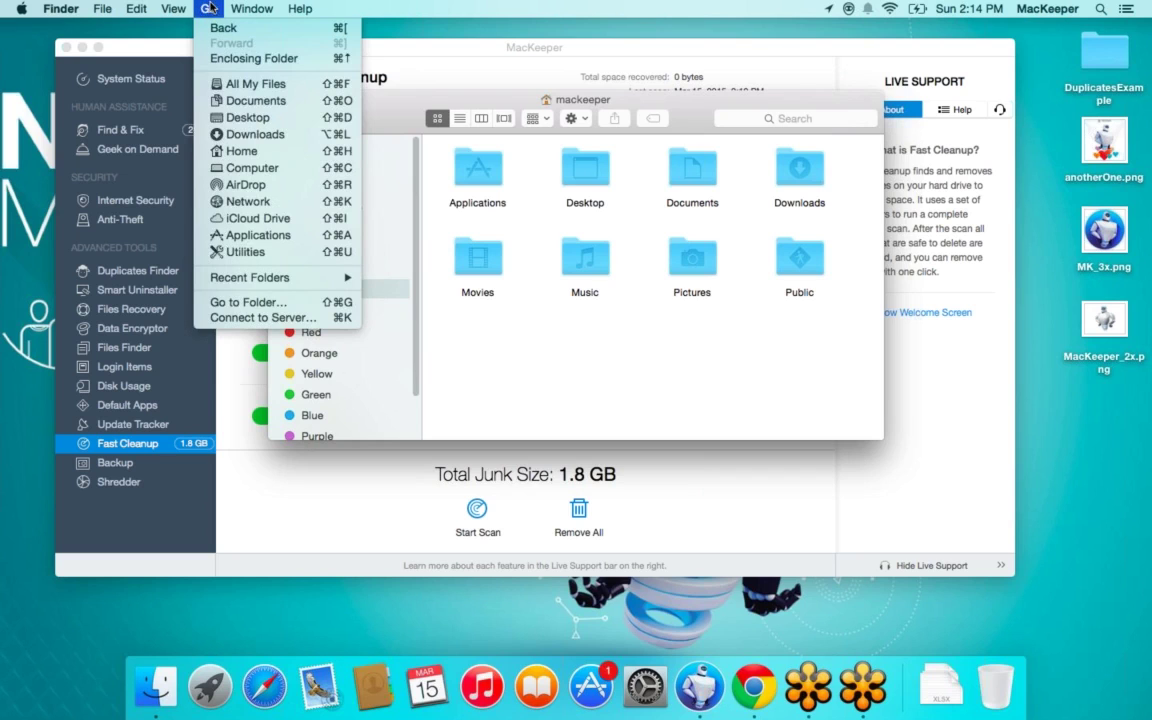
click(498, 101)
drag(395, 106, 359, 108)
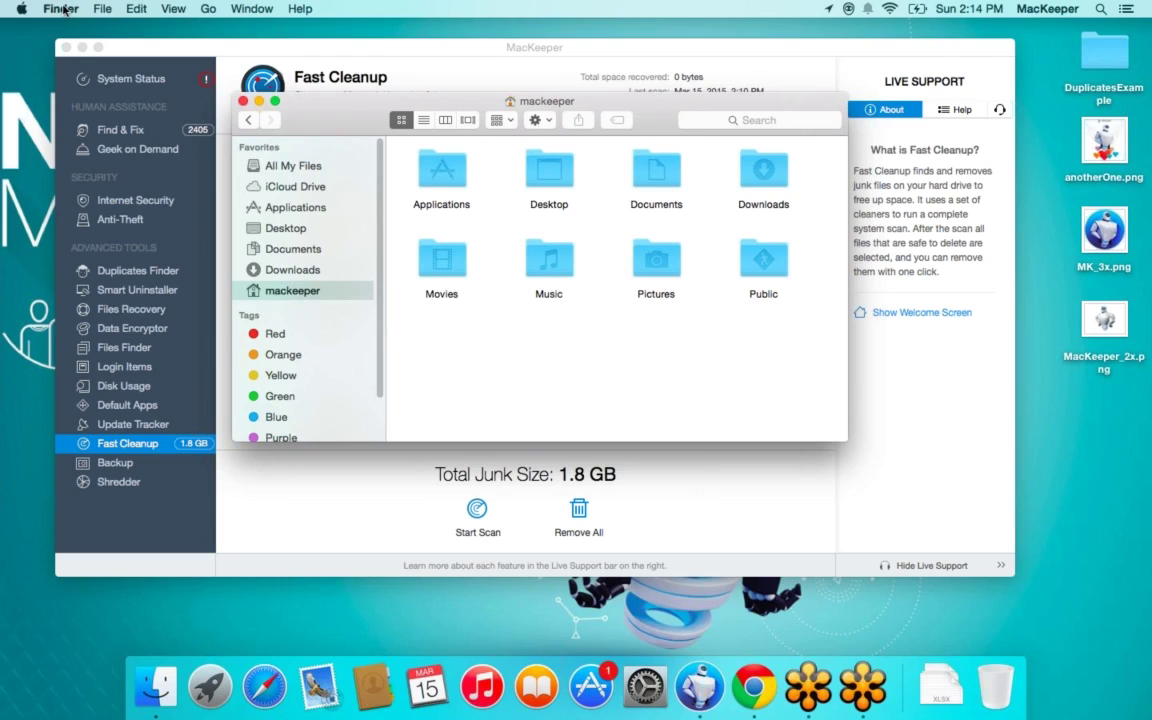
- Start Go to Folder from the home folder and replace the suggested path with "~"
click(210, 9)
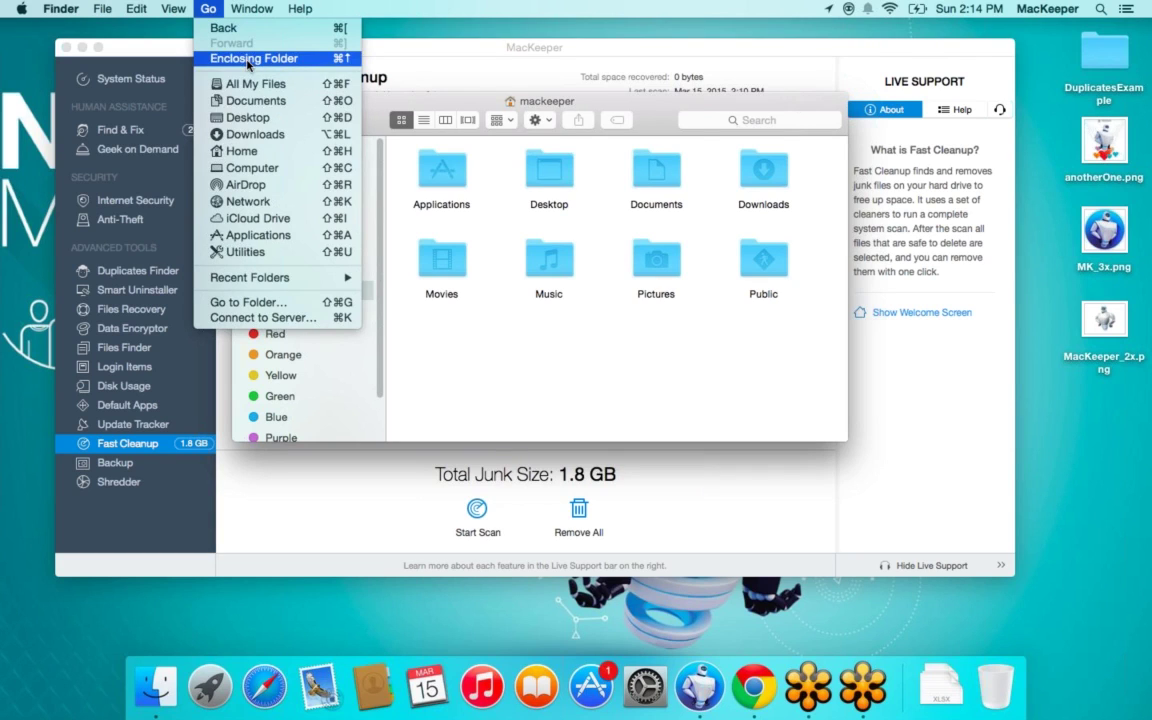
click(295, 300)
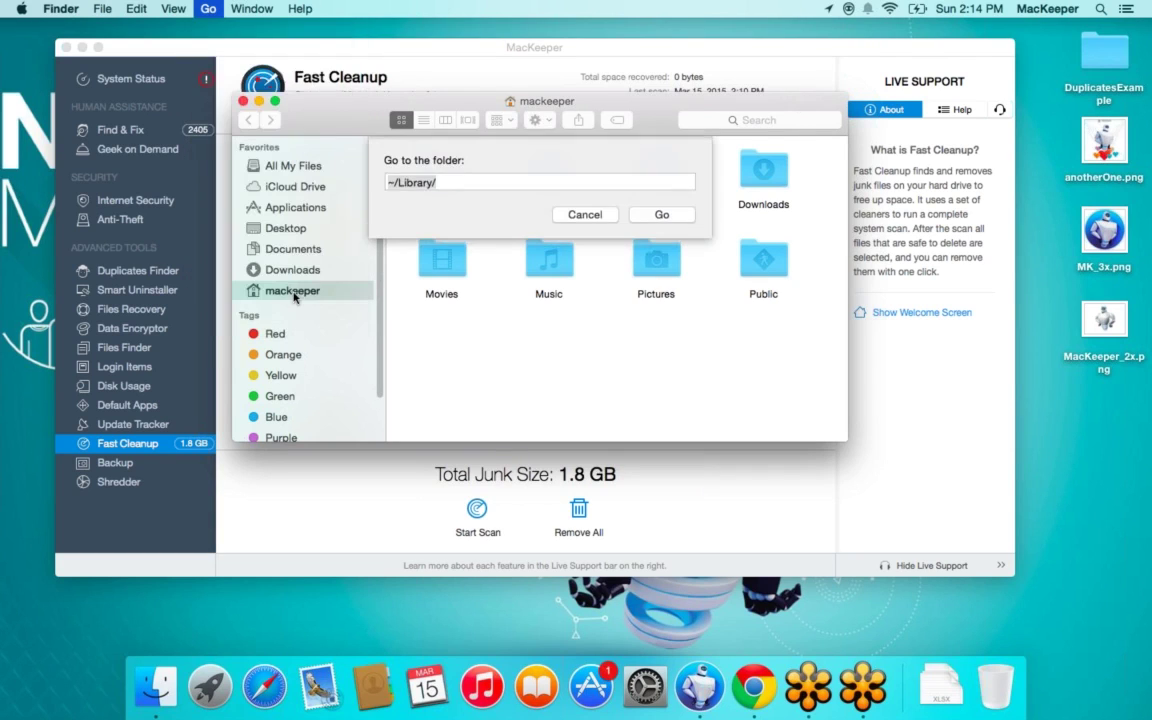
click(394, 185)
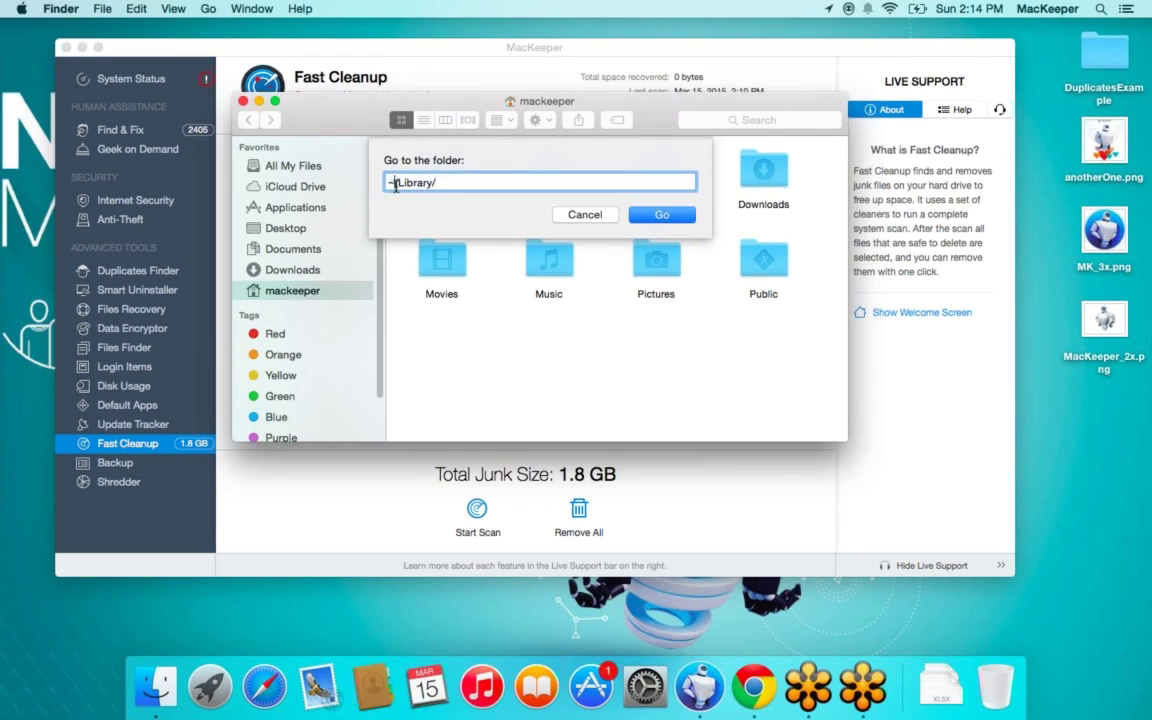
triple_click(463, 183)
key(BackSpace)
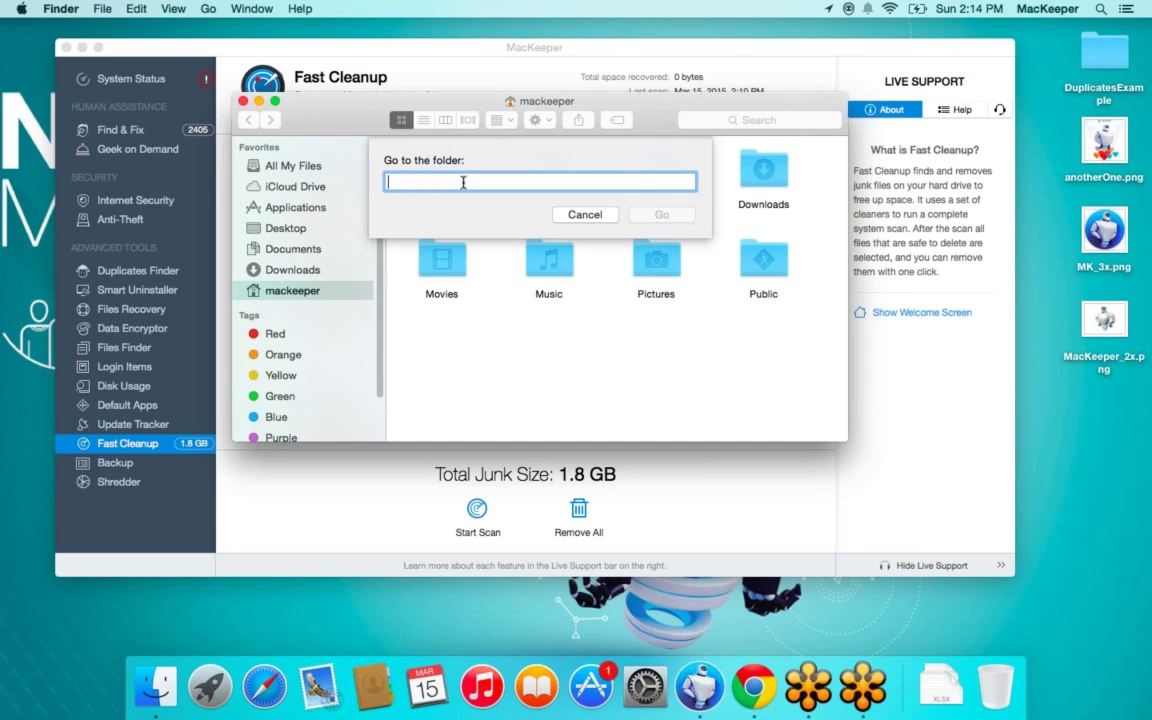
text(~)
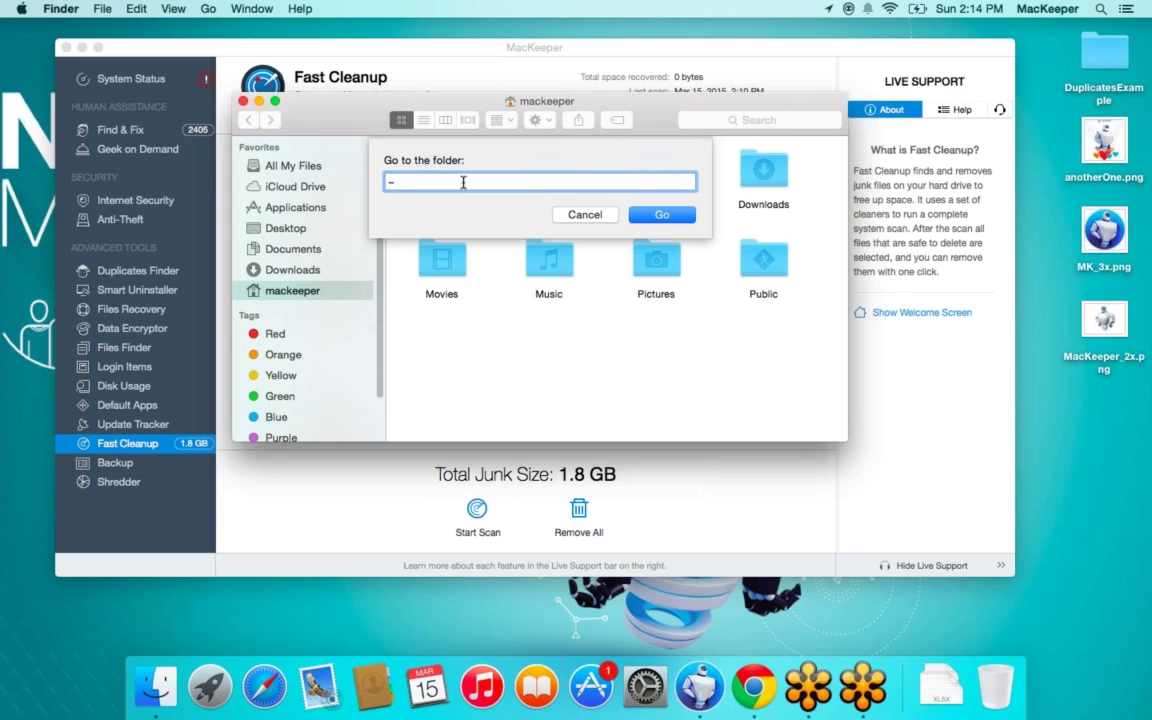
- Enter the full path /Users/mackeeper/Library/ as the destination folder
key(BackSpace)
text(/Users/mackeeper/Li)
key(Tab)
- Replace the /Users/mackeeper part of the path with "~" and go to the ~/Library/ folder
key(Left)
key(Left)
key(Left)
key(Left)
key(Left)
key(Left)
key(Left)
key(Left)
key(Left)
key(Left)
key(shift+Left)
key(shift+Left)
key(shift+Left)
key(shift+Left)
key(shift+Left)
key(shift+Left)
key(shift+Left)
key(shift+Left)
key(shift+Left)
key(shift+Left)
key(shift+Left)
key(shift+Left)
key(shift+Left)
text(~)
key(Right)
key(Right)
key(Right)
key(Right)
key(Right)
key(Right)
key(Right)
key(Right)
key(Right)
key(Return)
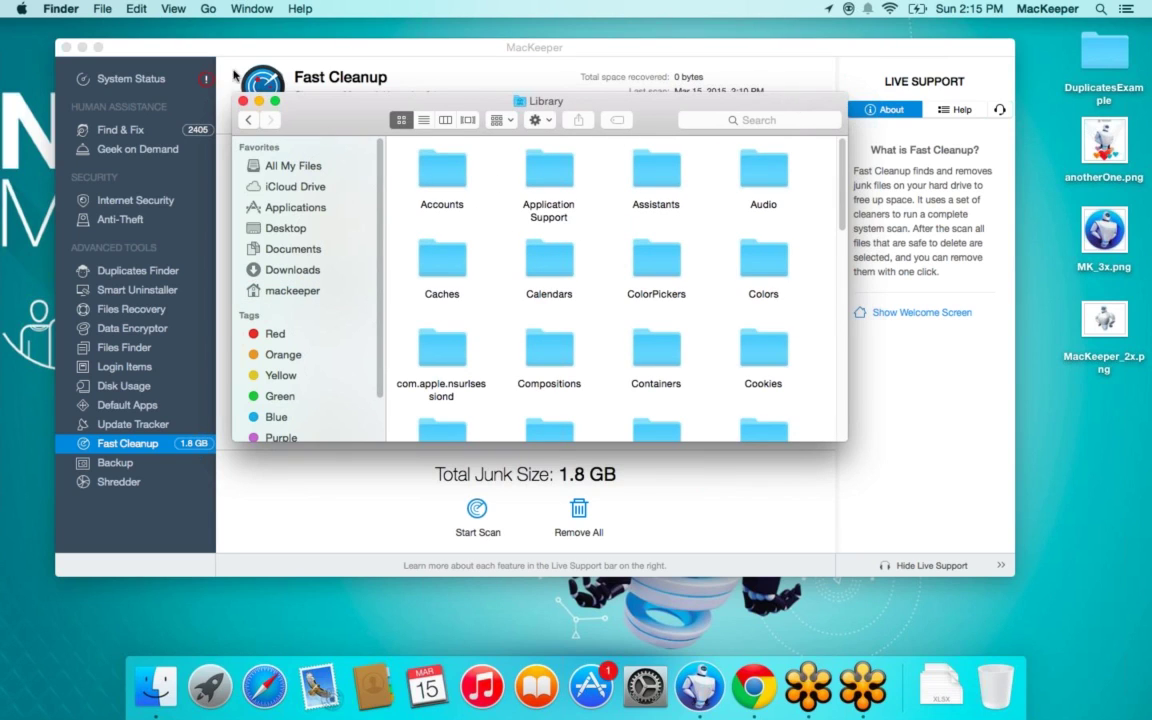
- Open the user Library folder directly from Finder's list of Go destinations, without entering a path
click(208, 10)
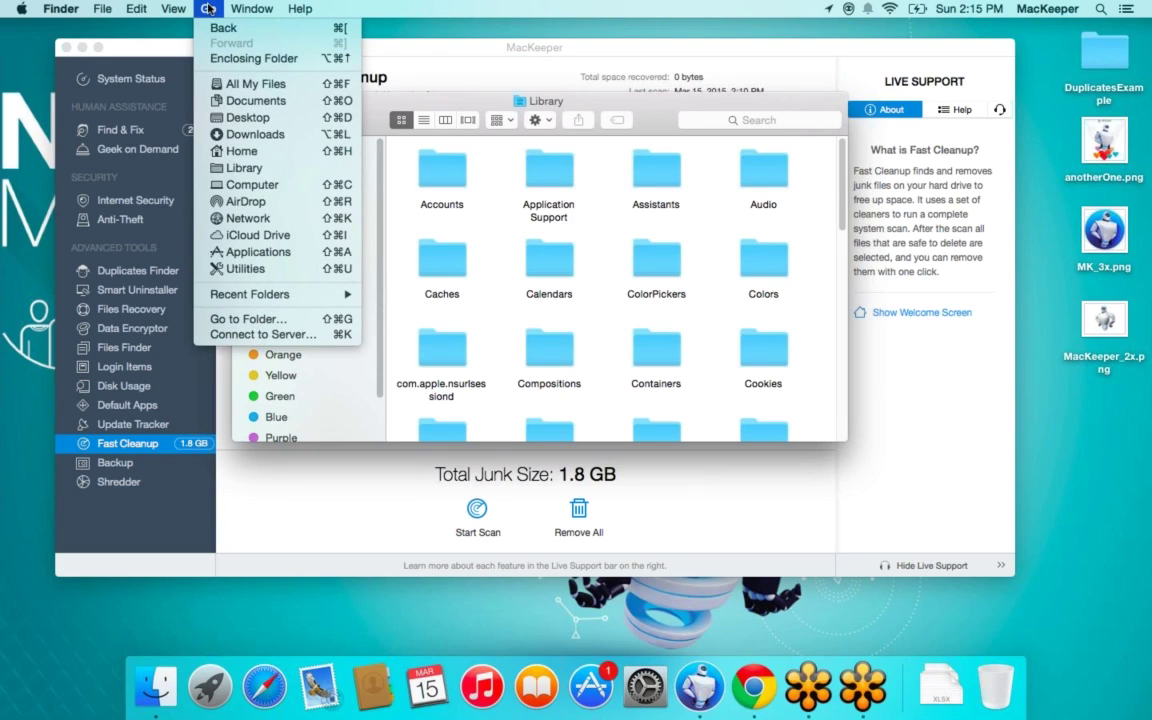
click(262, 170)
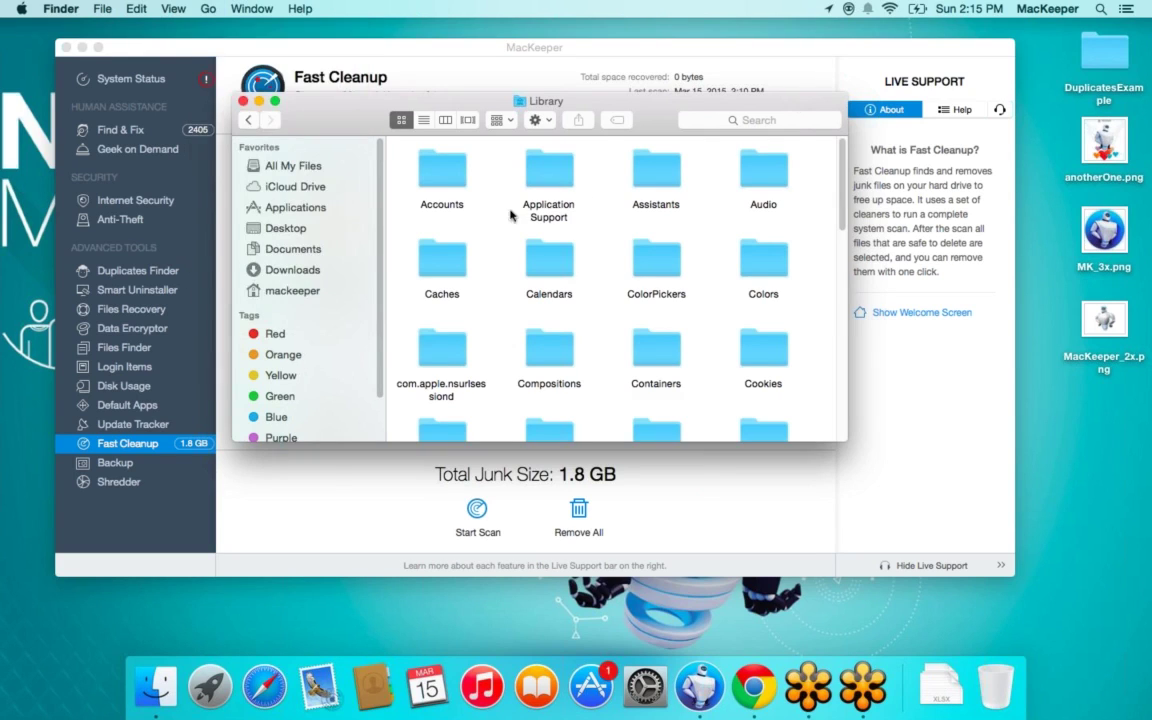
- Open the Caches folder in the user Library and look through its contents down to the end of the list
click(582, 218)
click(597, 236)
key(c)
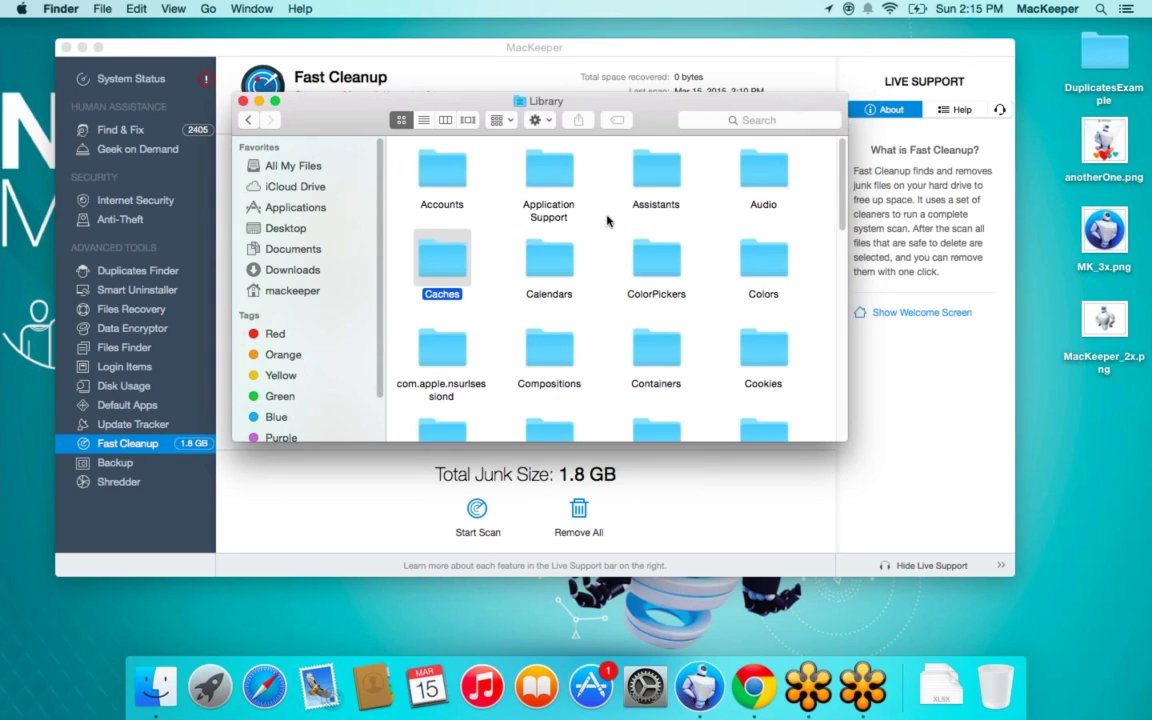
click(436, 256)
double_click(436, 262)
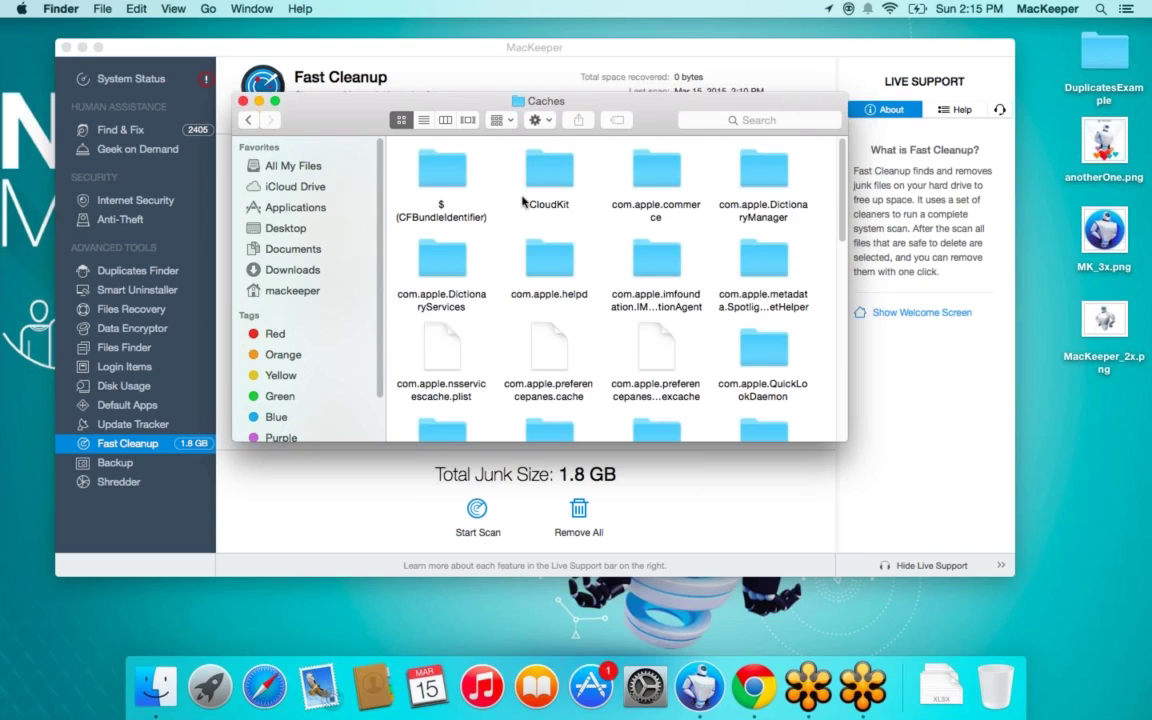
scroll(497, 205, down, 2)
scroll(500, 203, down, 10)
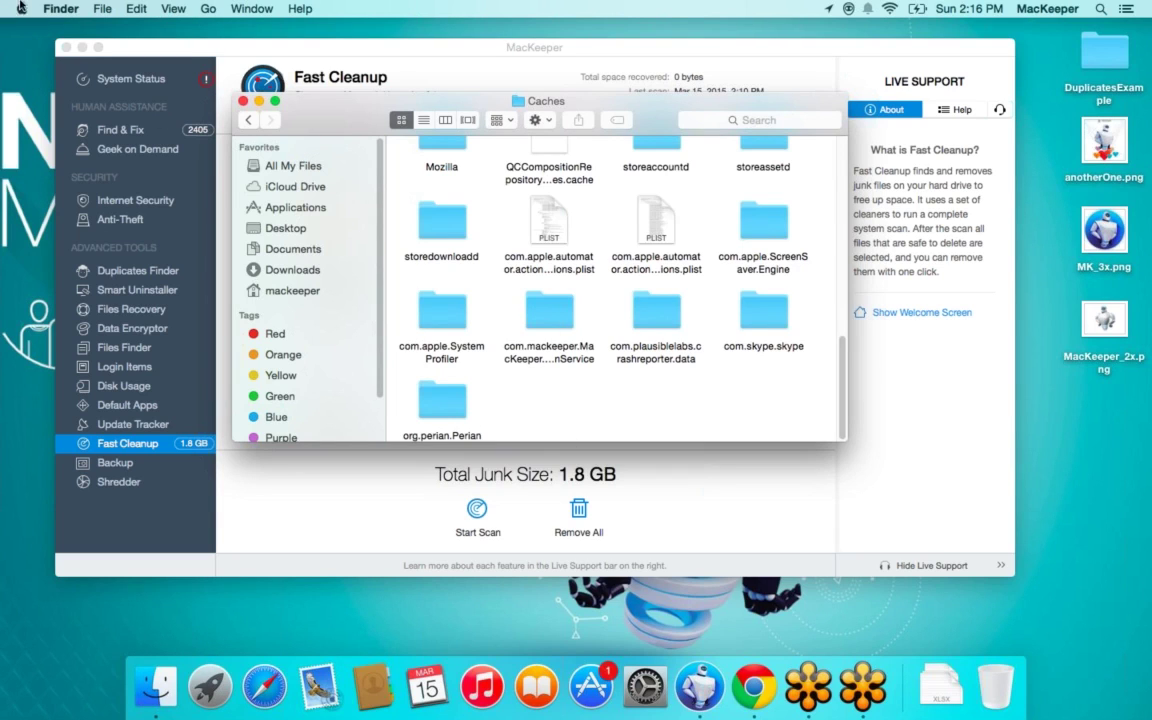
- Browse from the computer level through Macintosh HD and its Library into the Caches folder, and look through the system cache files
click(20, 8)
click(631, 347)
drag(398, 192, 373, 168)
click(595, 385)
click(208, 8)
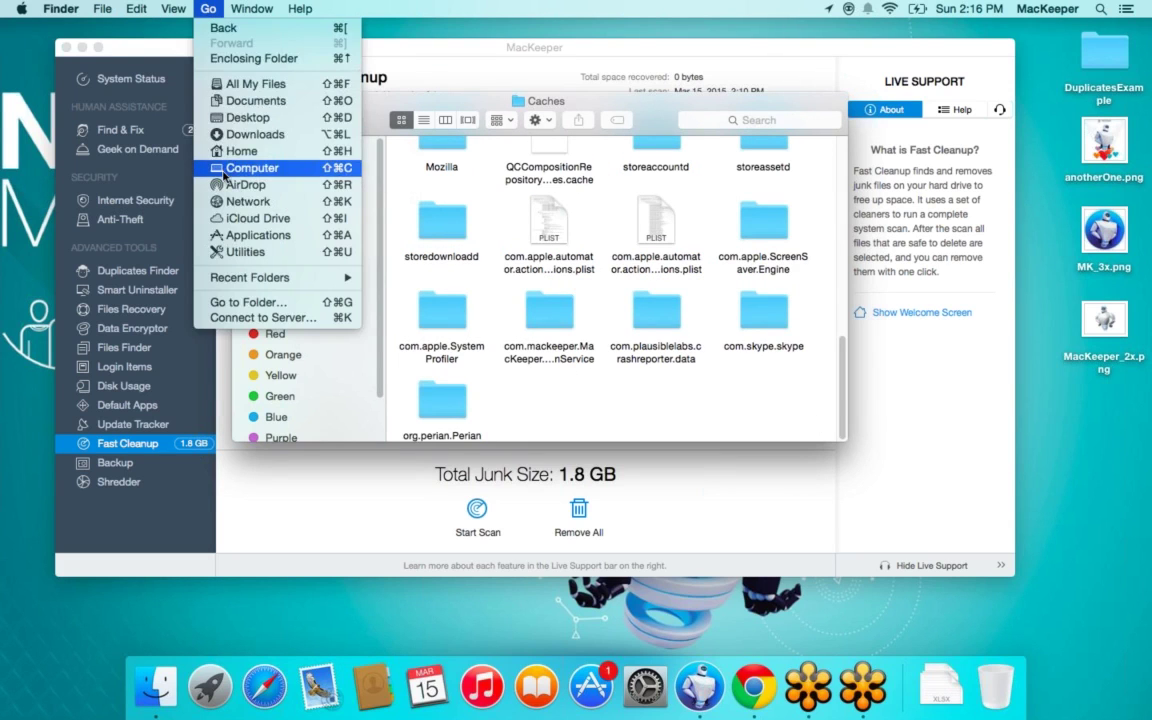
click(235, 155)
double_click(447, 181)
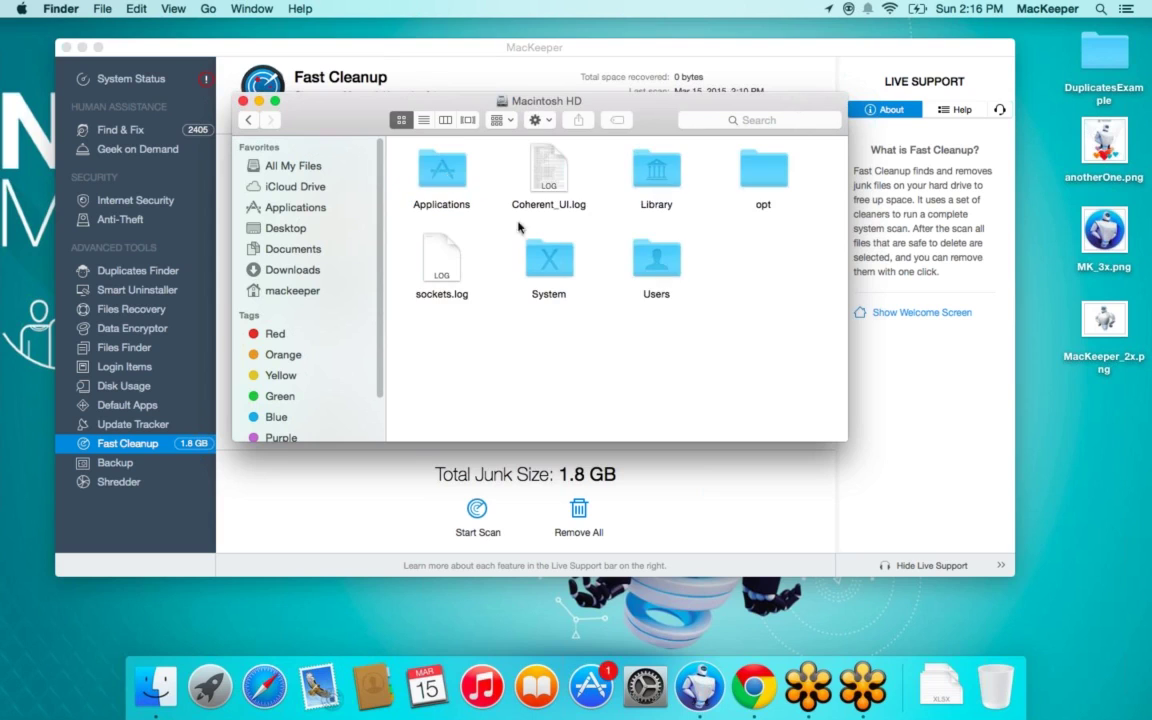
click(662, 171)
double_click(662, 171)
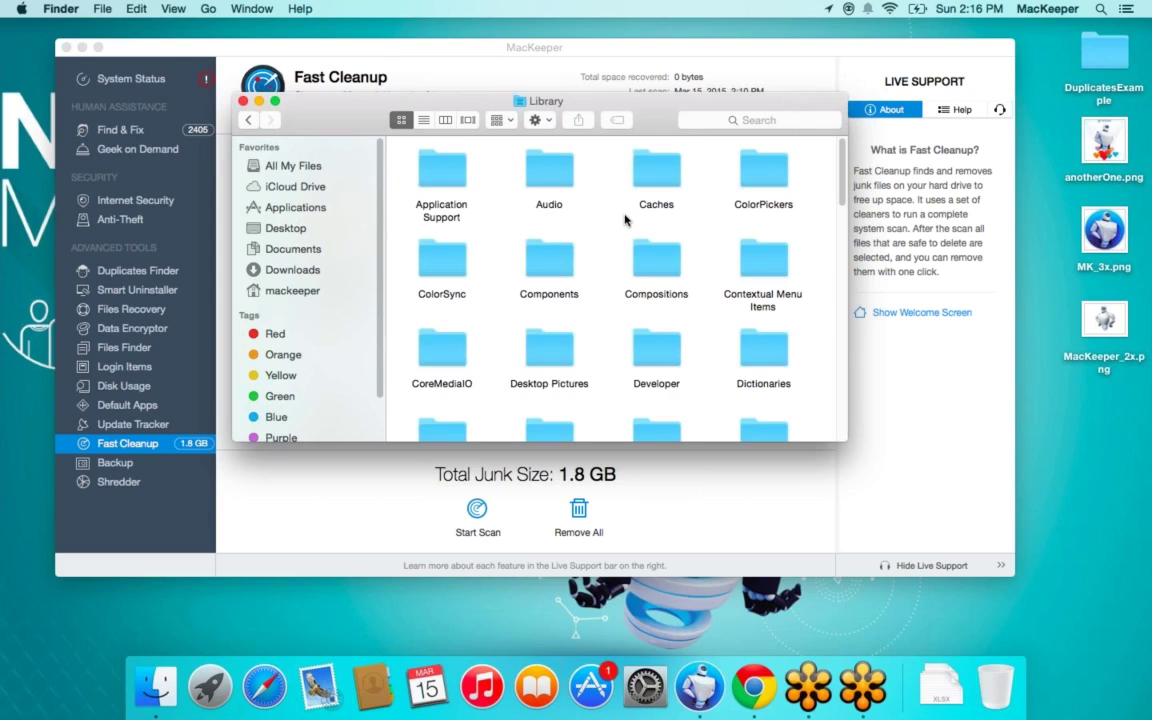
double_click(662, 182)
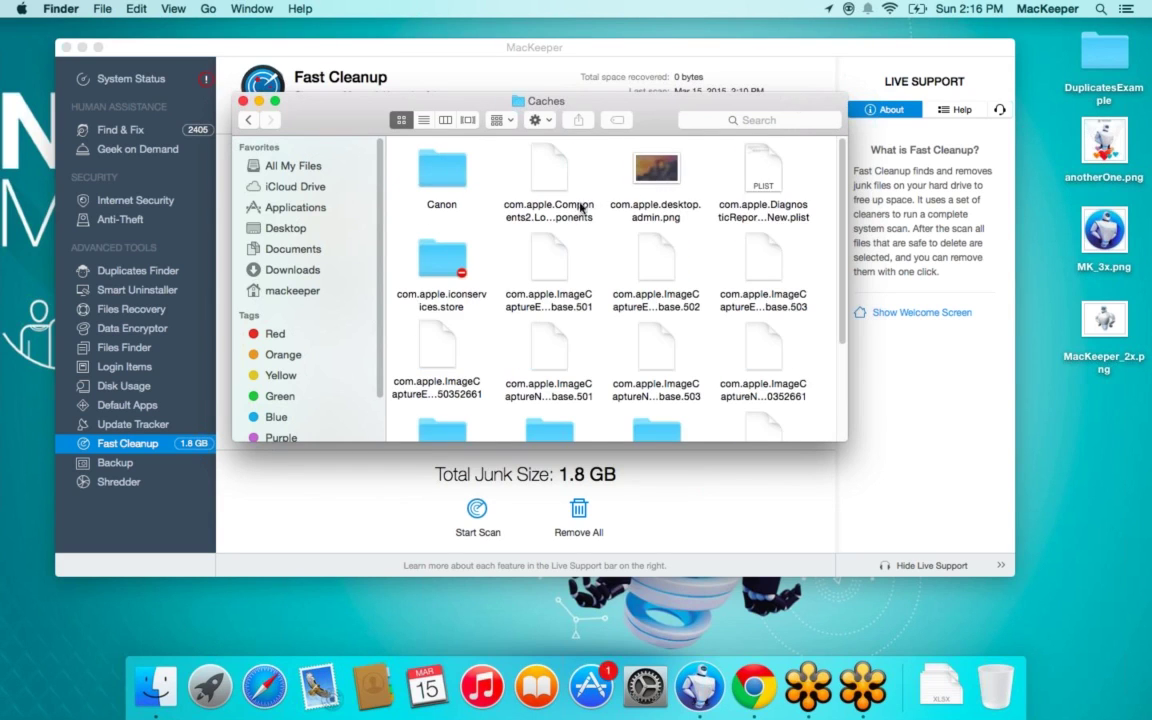
scroll(578, 215, down, 5)
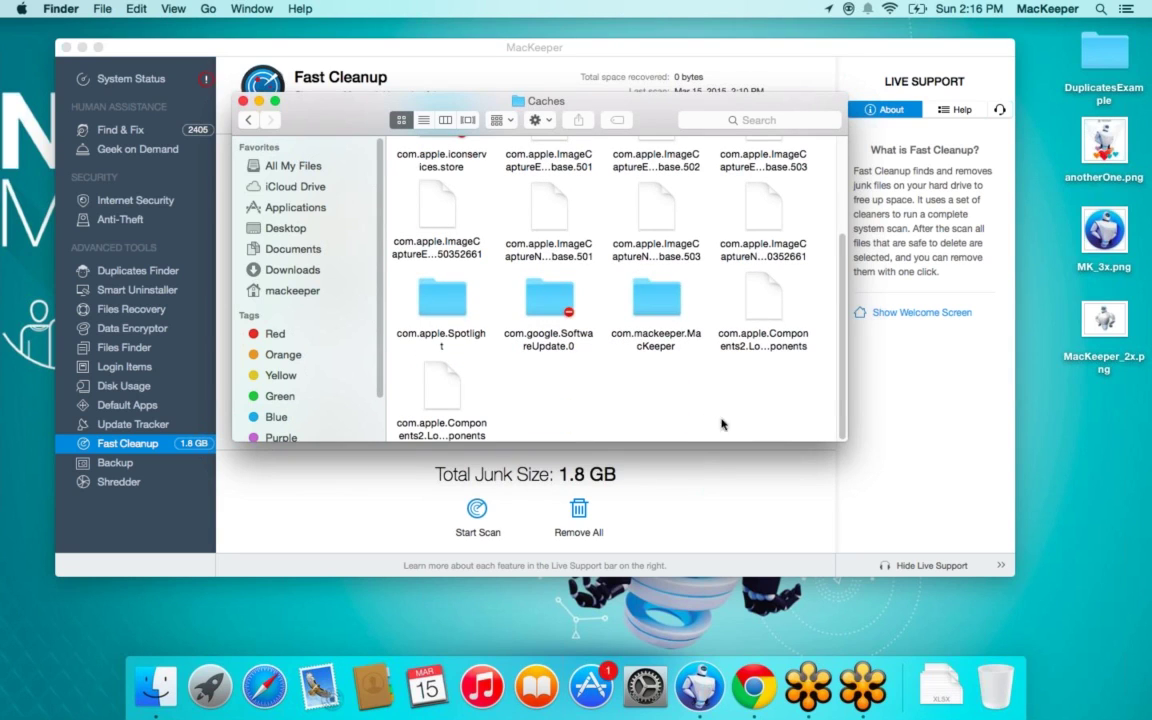
click(549, 300)
click(614, 387)
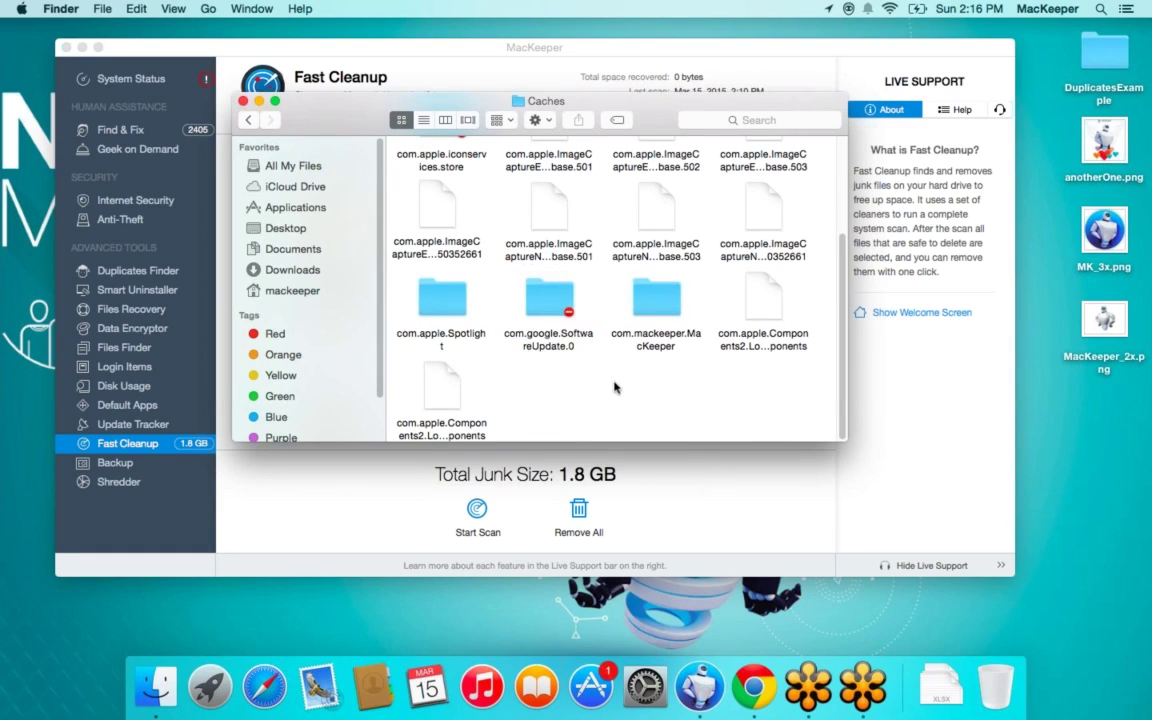
- Quit Google Chrome without switching to its window
right_click(757, 683)
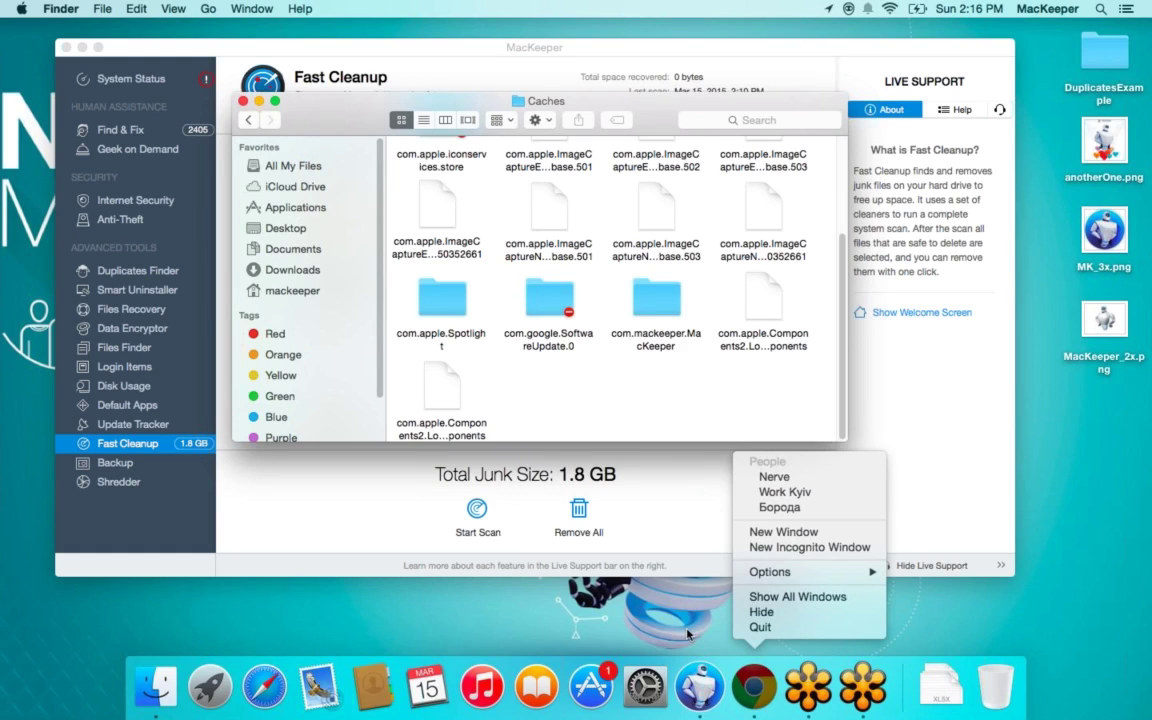
click(757, 683)
right_click(756, 685)
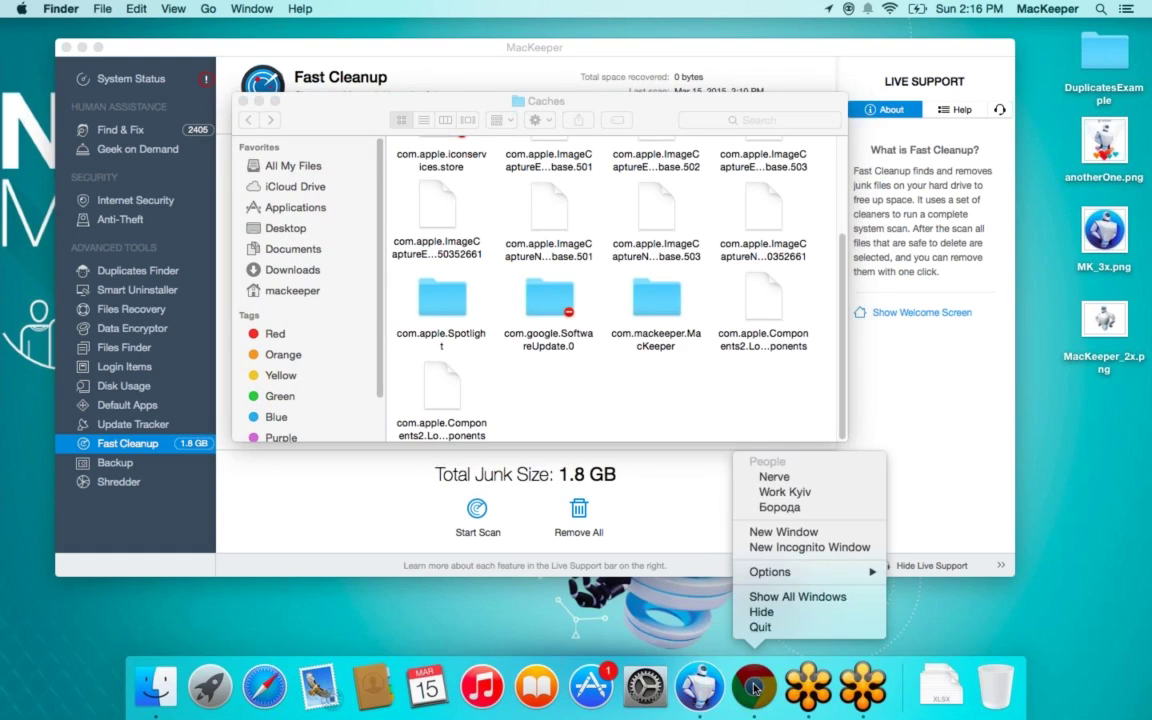
click(760, 627)
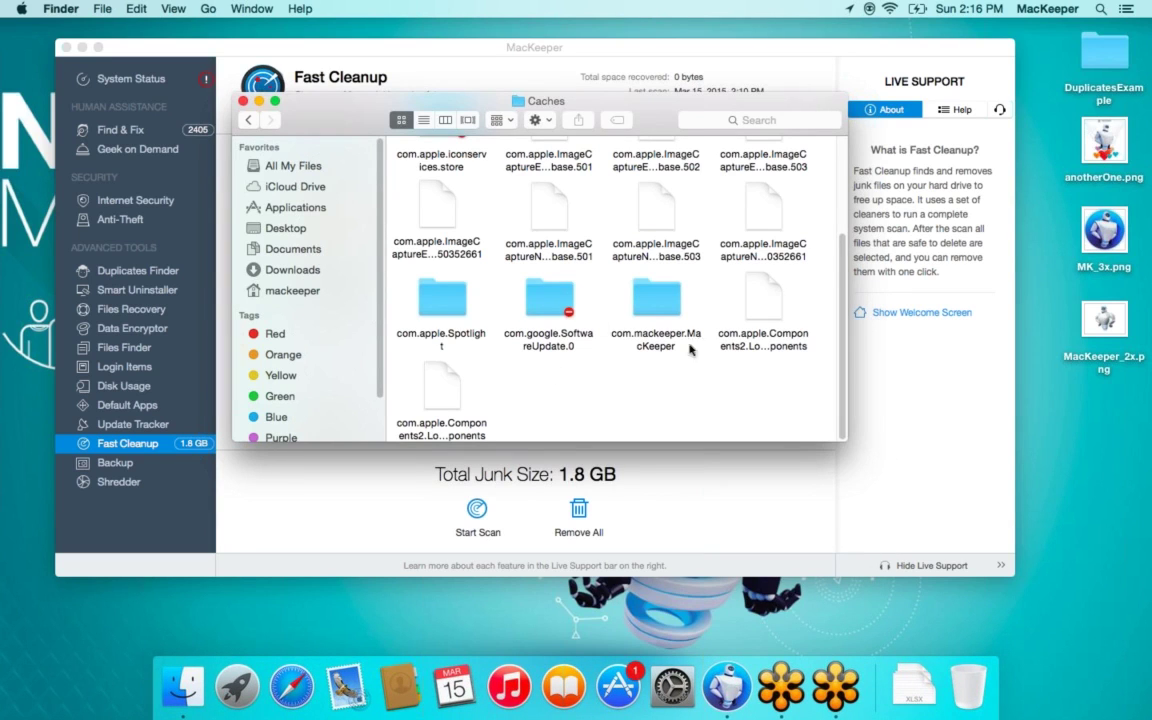
- Close Finder's Caches window and shift the MacKeeper window sideways, keeping its Live Support pane in view
scroll(565, 305, up, 5)
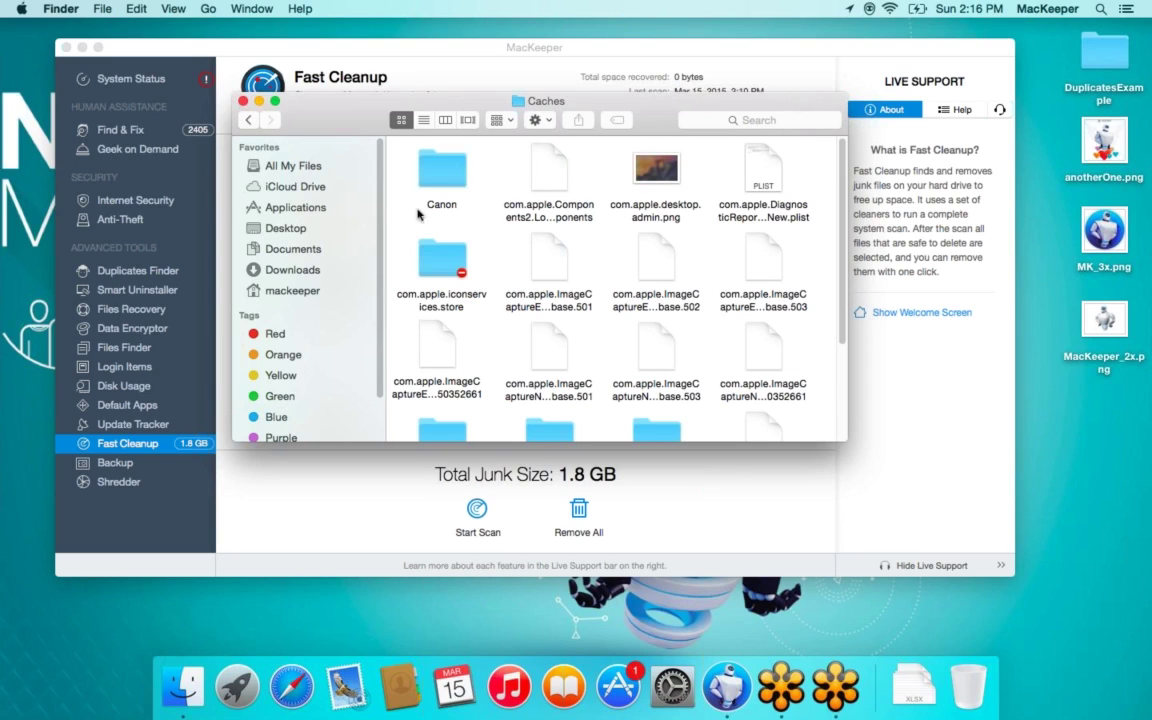
click(242, 102)
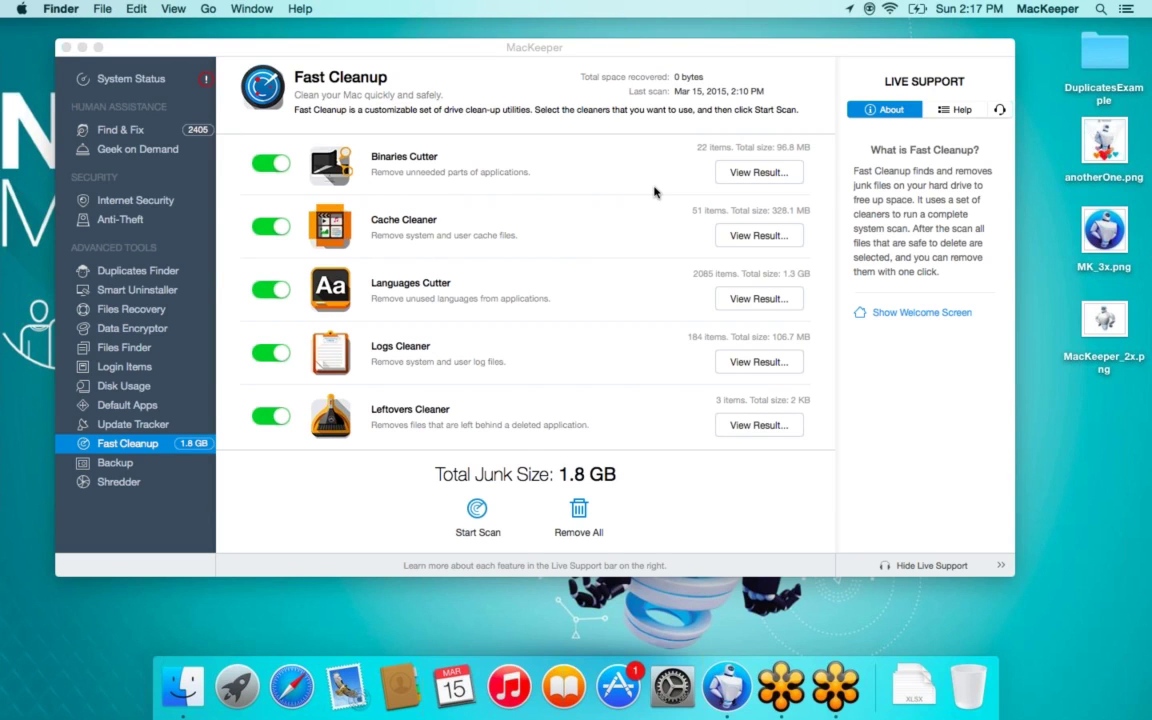
drag(658, 47, 459, 118)
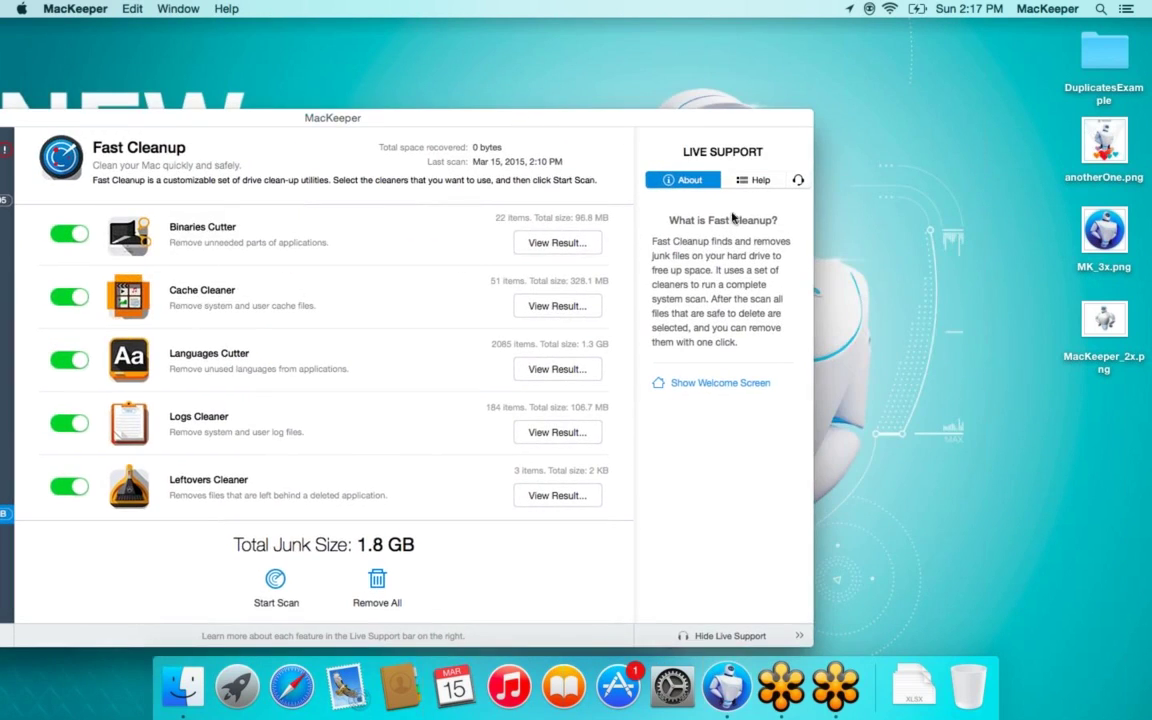
drag(666, 110, 668, 64)
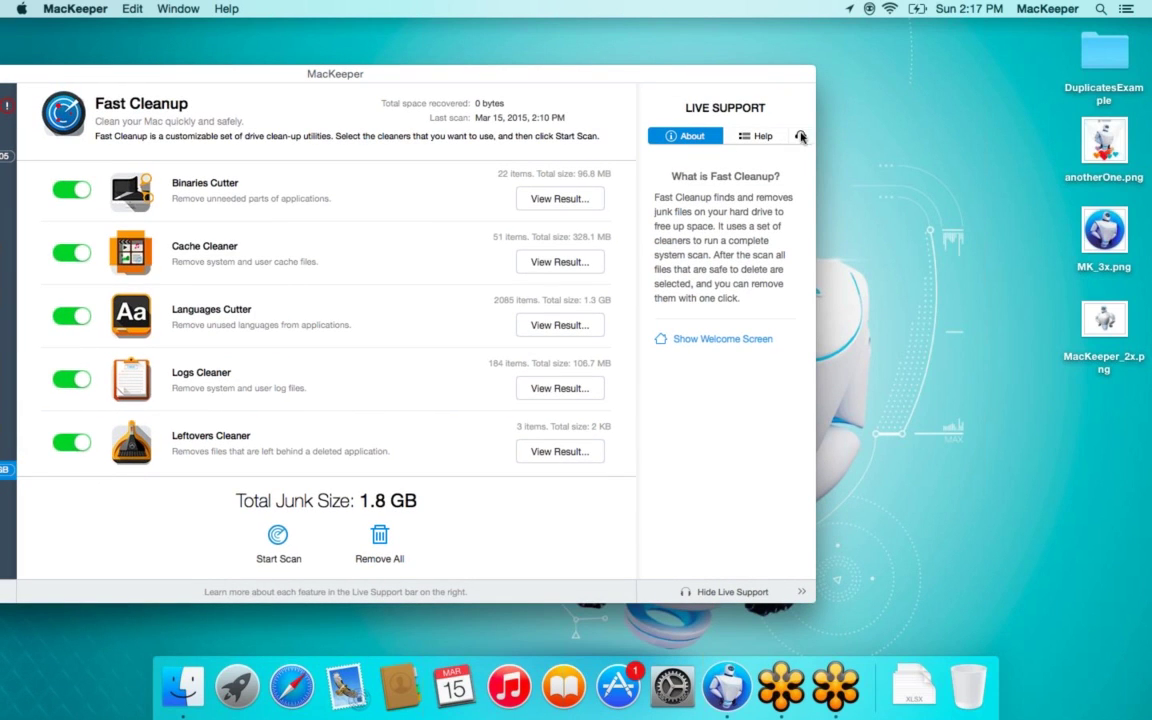
- Look over the Live Support contact options, return to the Fast Cleanup description, and move the MacKeeper window back fully on screen
click(800, 135)
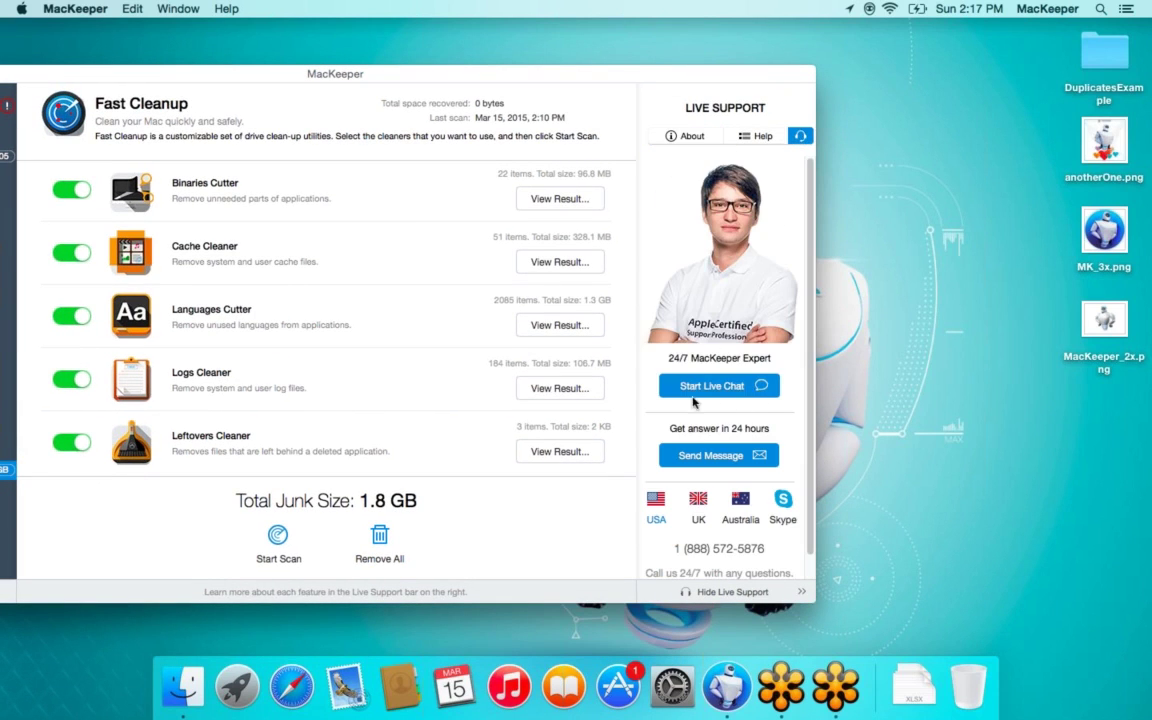
scroll(688, 502, down, 1)
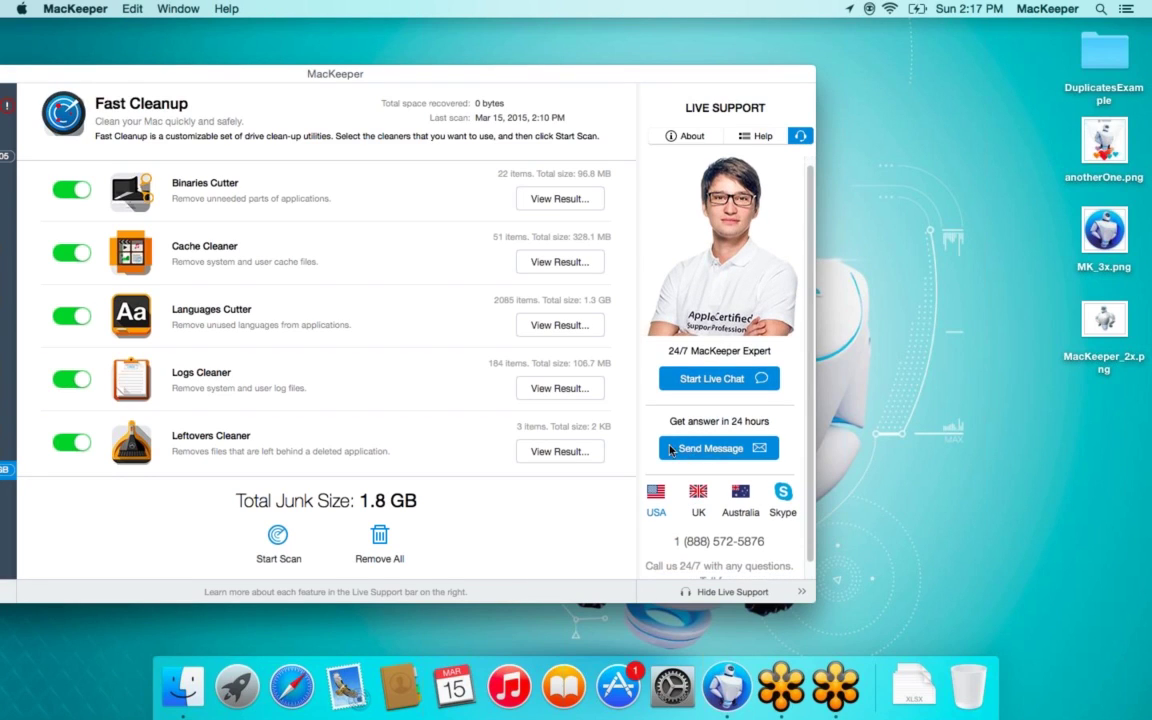
click(668, 135)
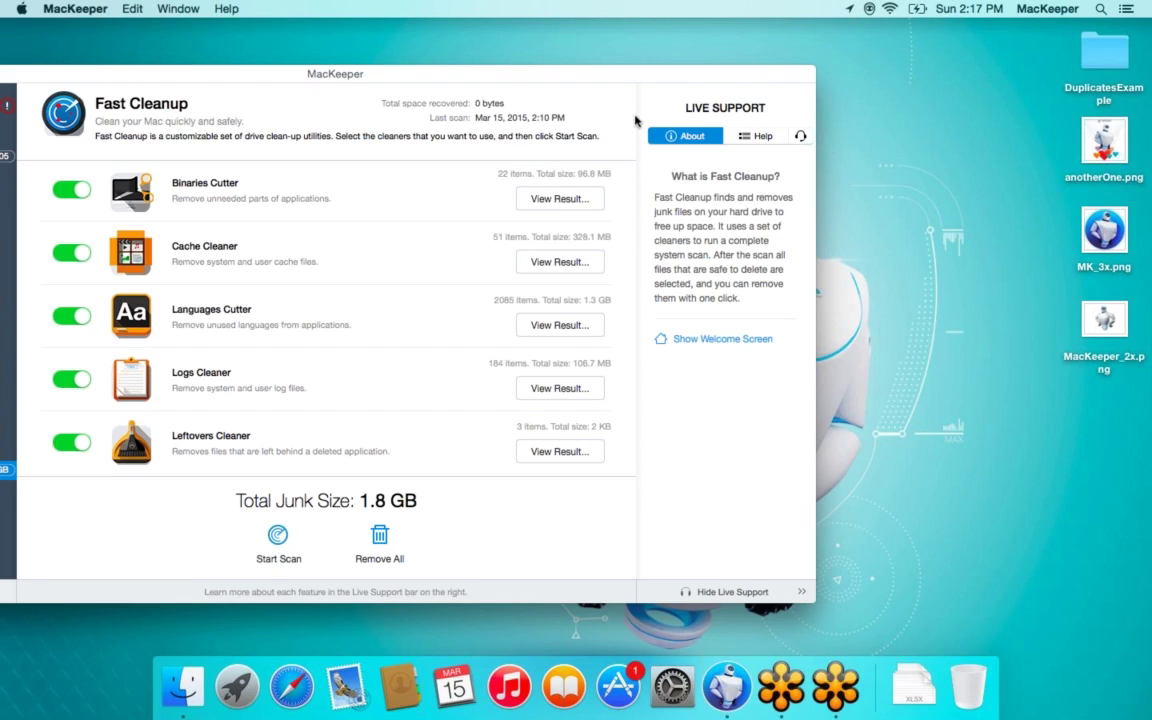
drag(516, 76, 645, 36)
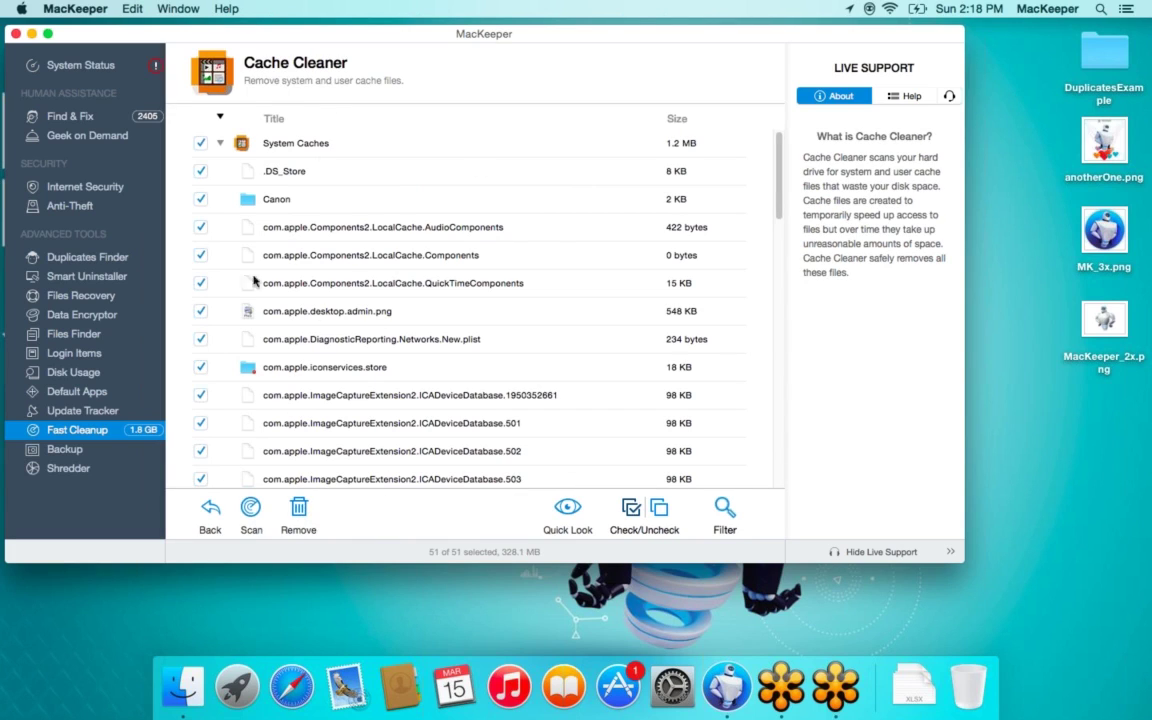
- Return from Cache Cleaner to the Fast Cleanup overview and view the preferred languages in the Language & Region settings of System Preferences
click(210, 508)
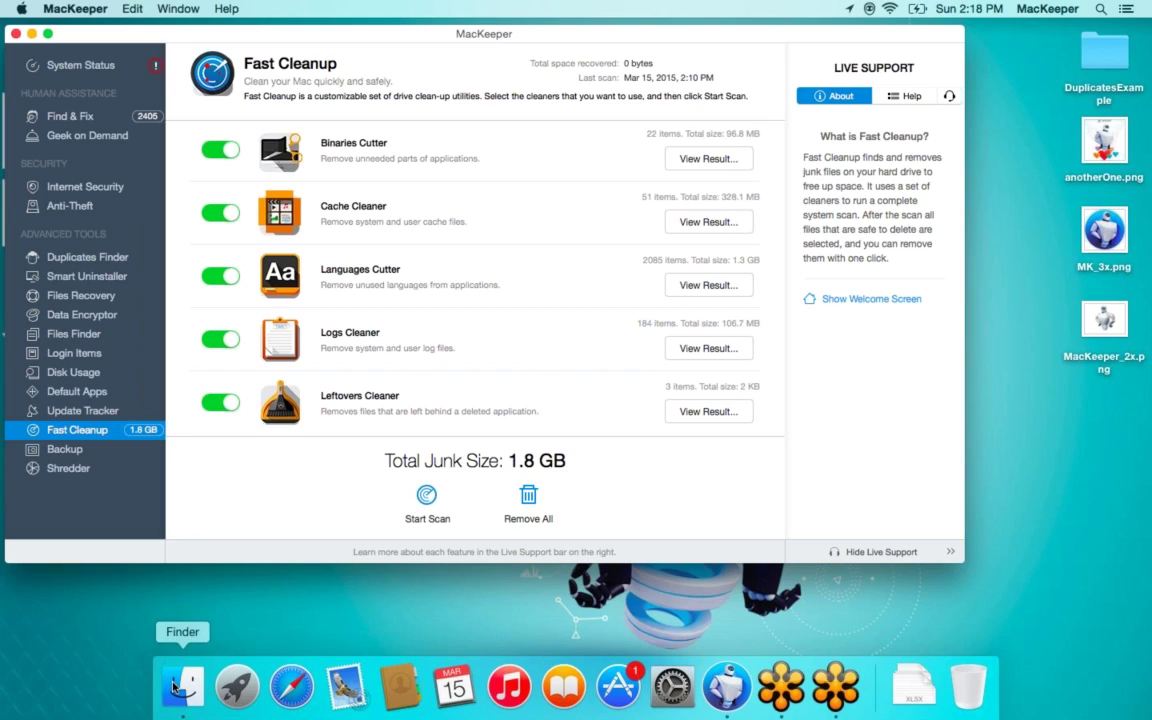
click(21, 10)
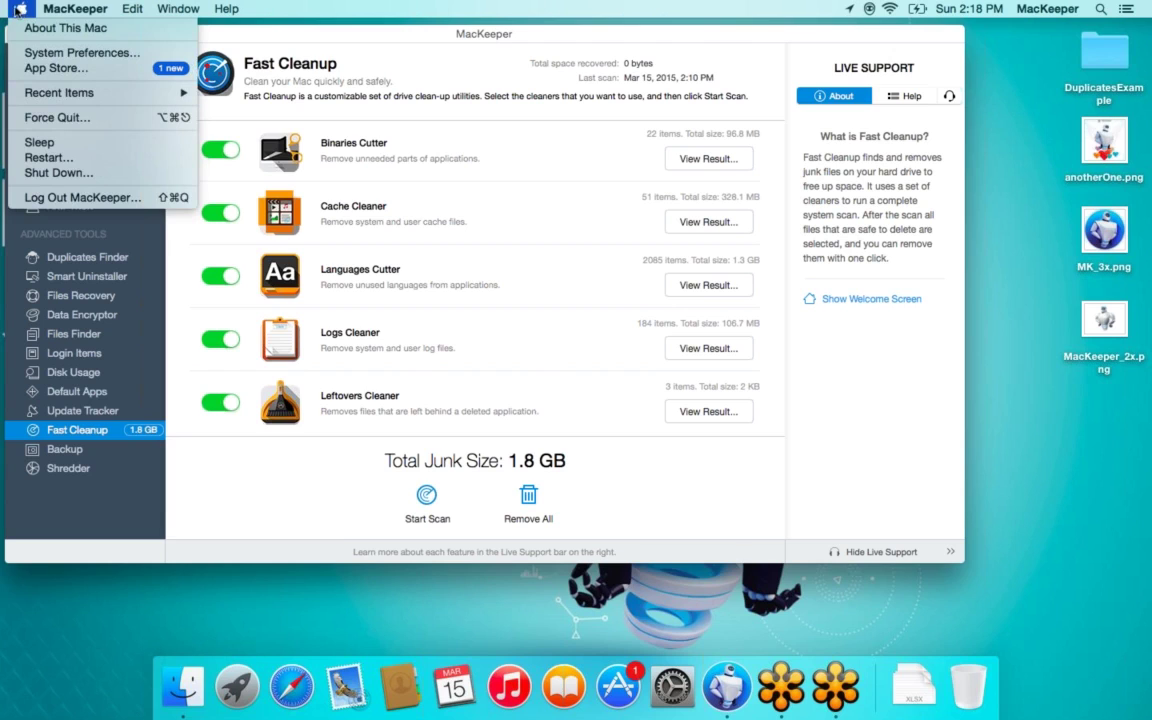
click(45, 52)
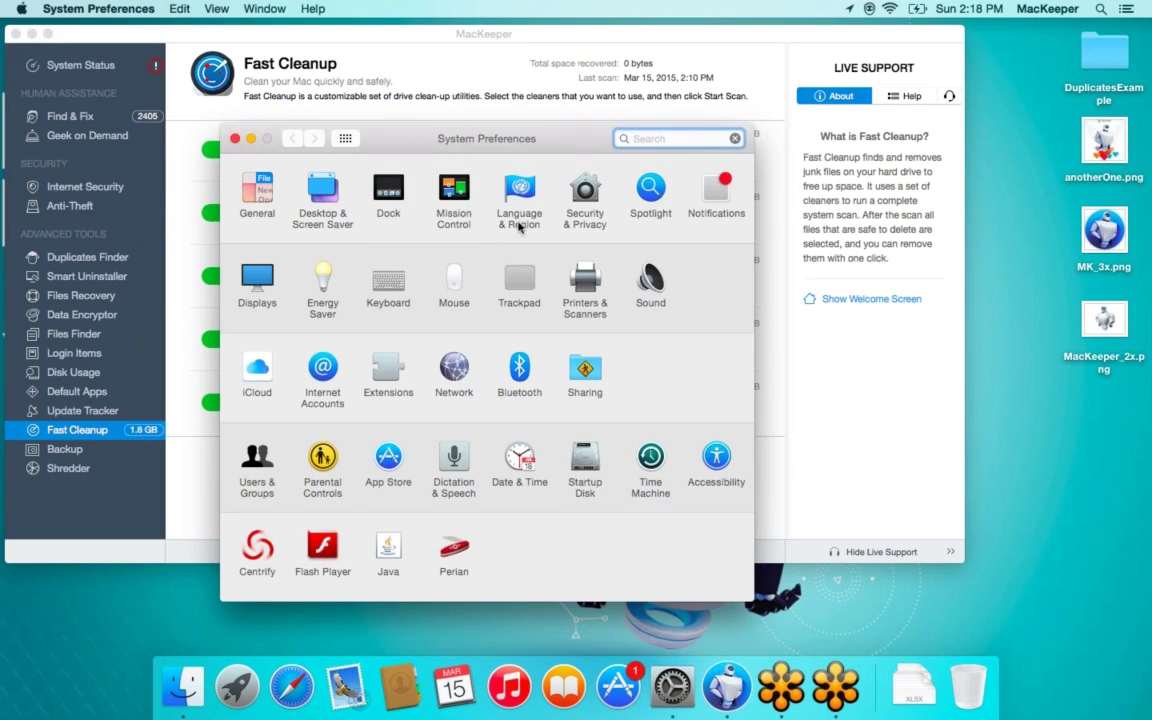
click(521, 187)
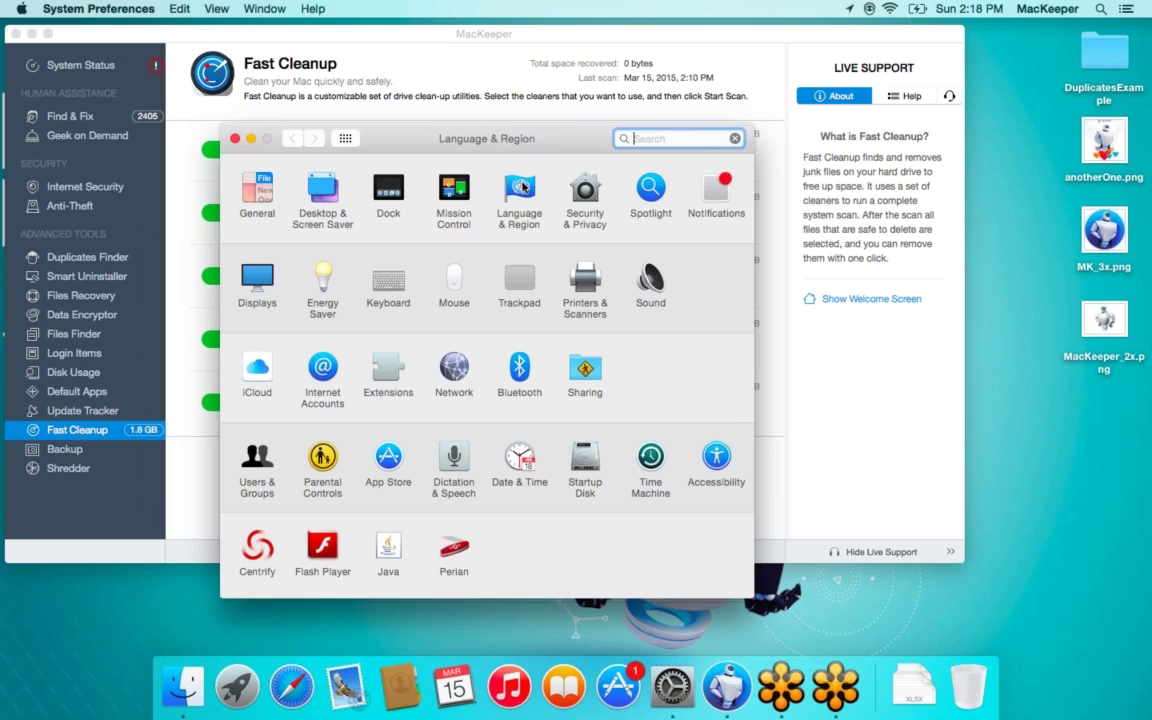
click(310, 264)
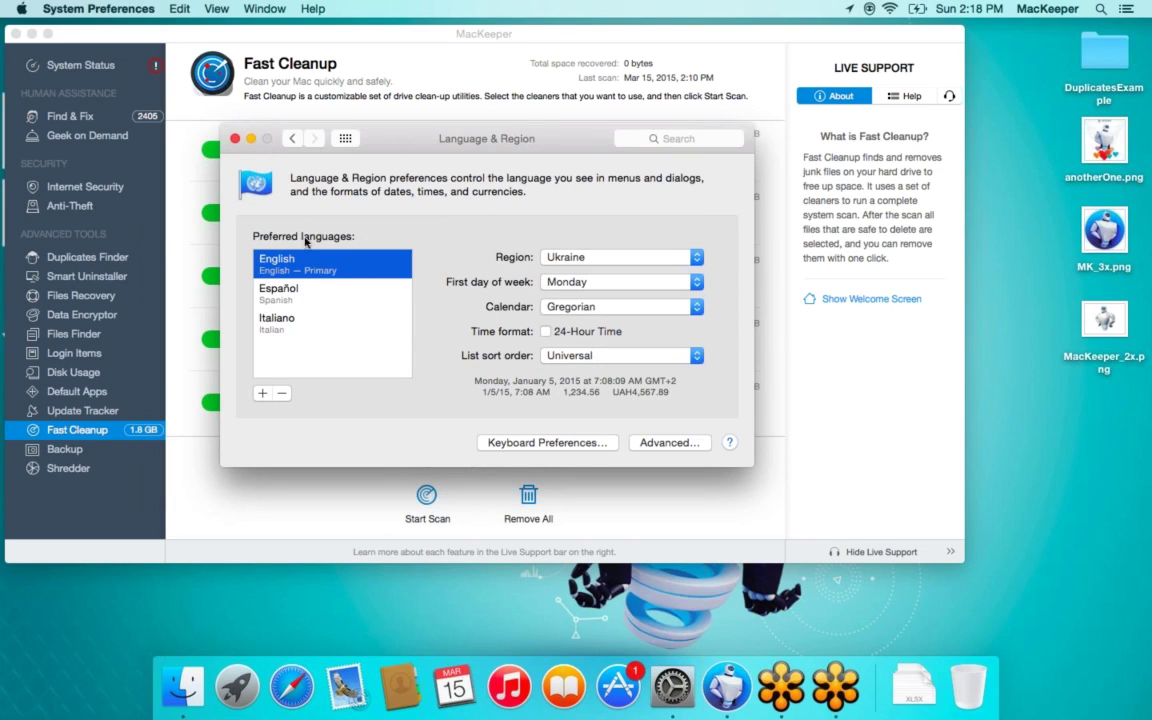
click(293, 291)
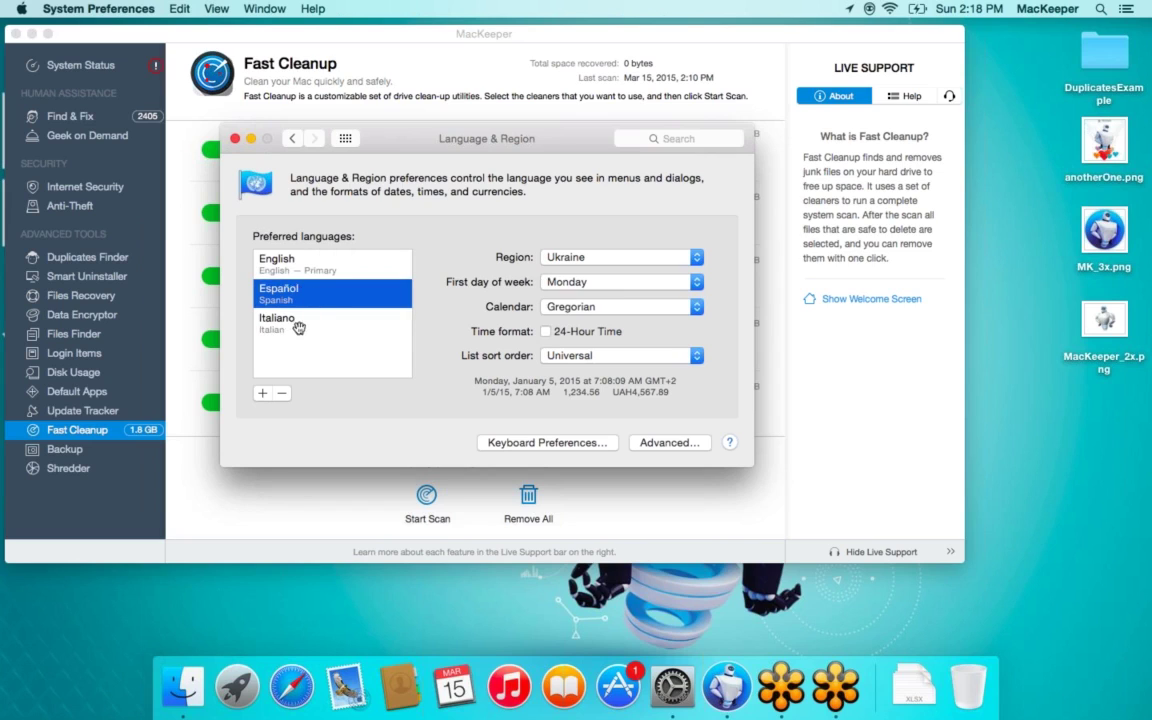
- Add Japanese to the preferred languages, keep English as the primary language, and decline adding the Japanese input source
click(260, 320)
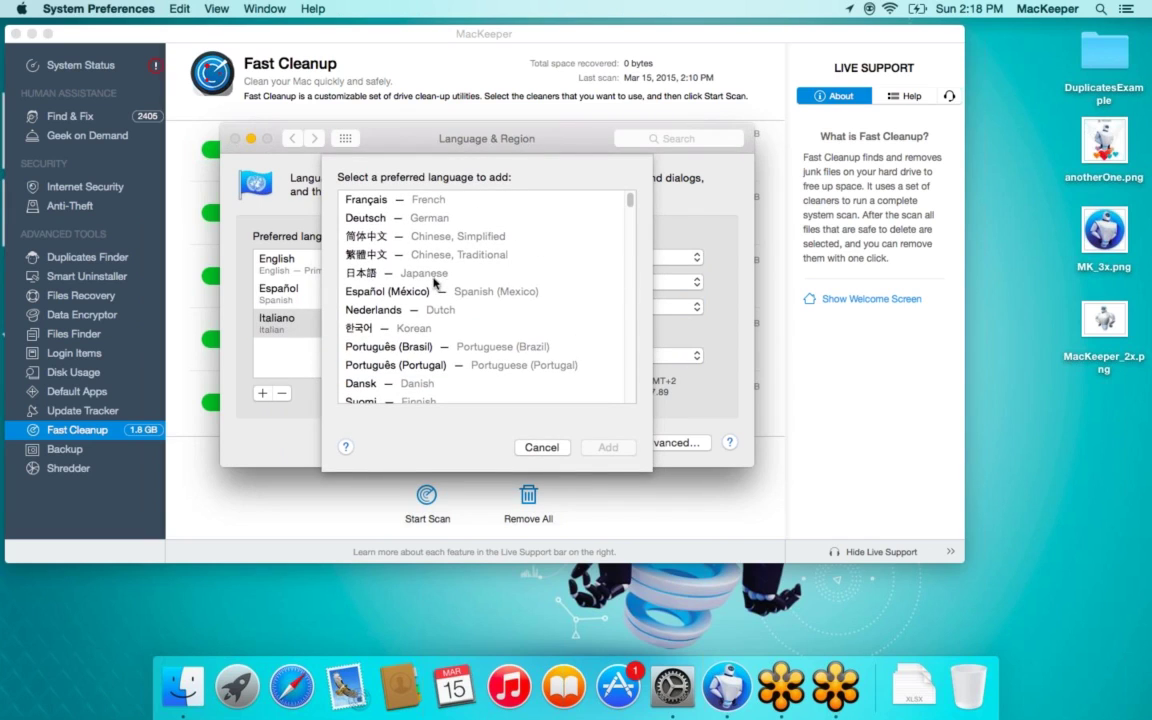
click(422, 274)
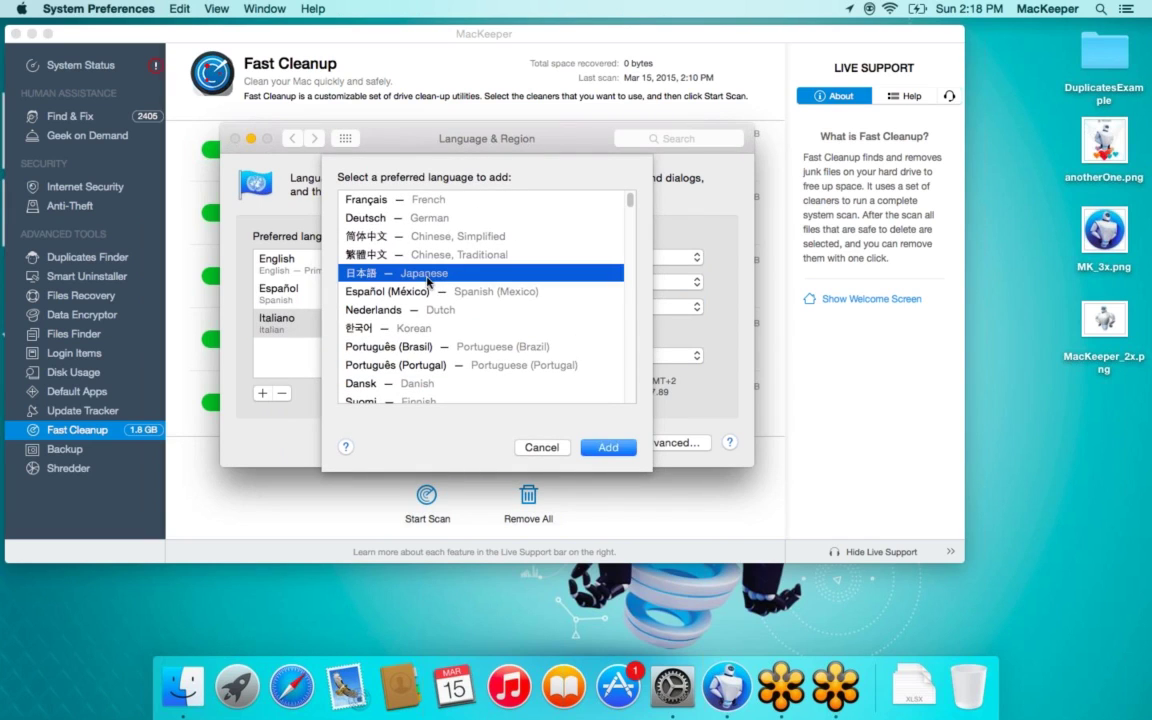
key(Escape)
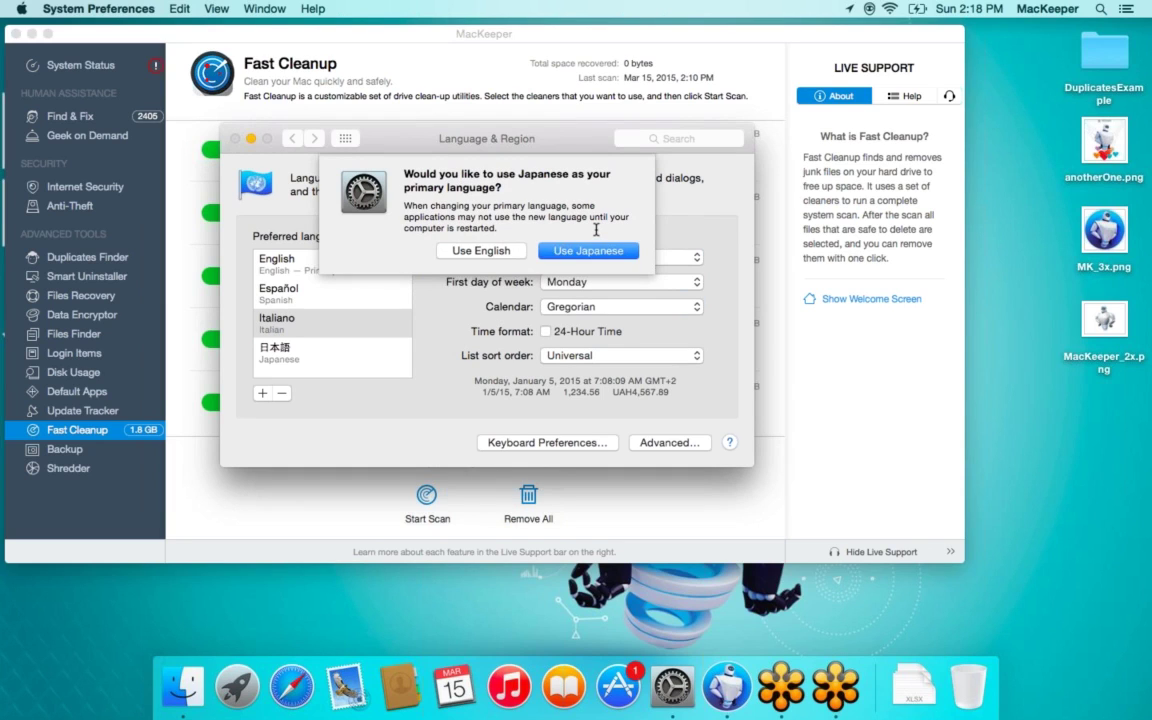
click(462, 250)
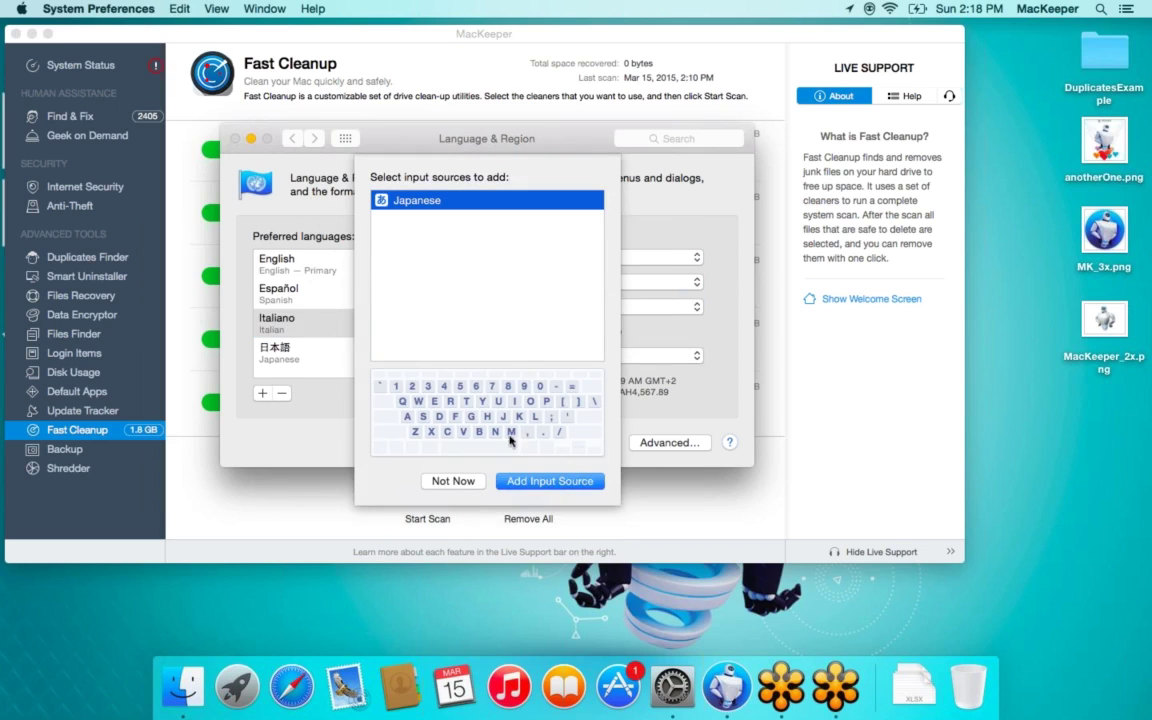
click(434, 482)
click(440, 481)
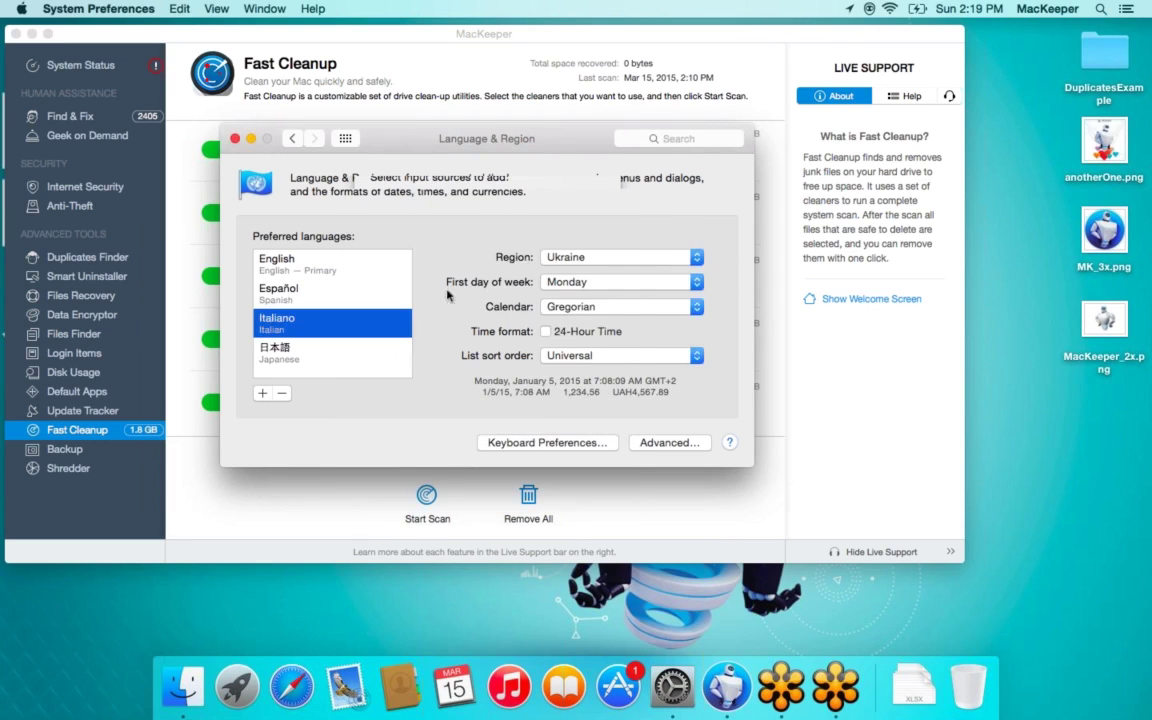
- Try Japanese as the primary language by moving it first among the preferred languages, and restore English as primary
click(300, 350)
drag(293, 354, 300, 262)
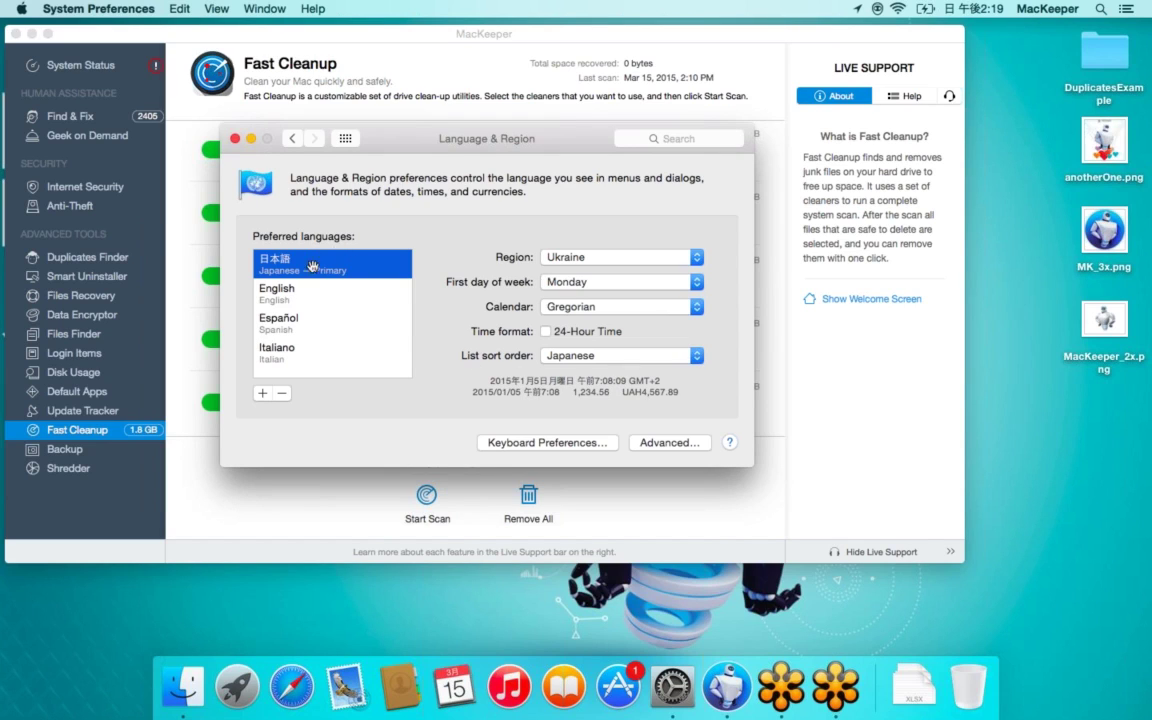
drag(324, 263, 301, 372)
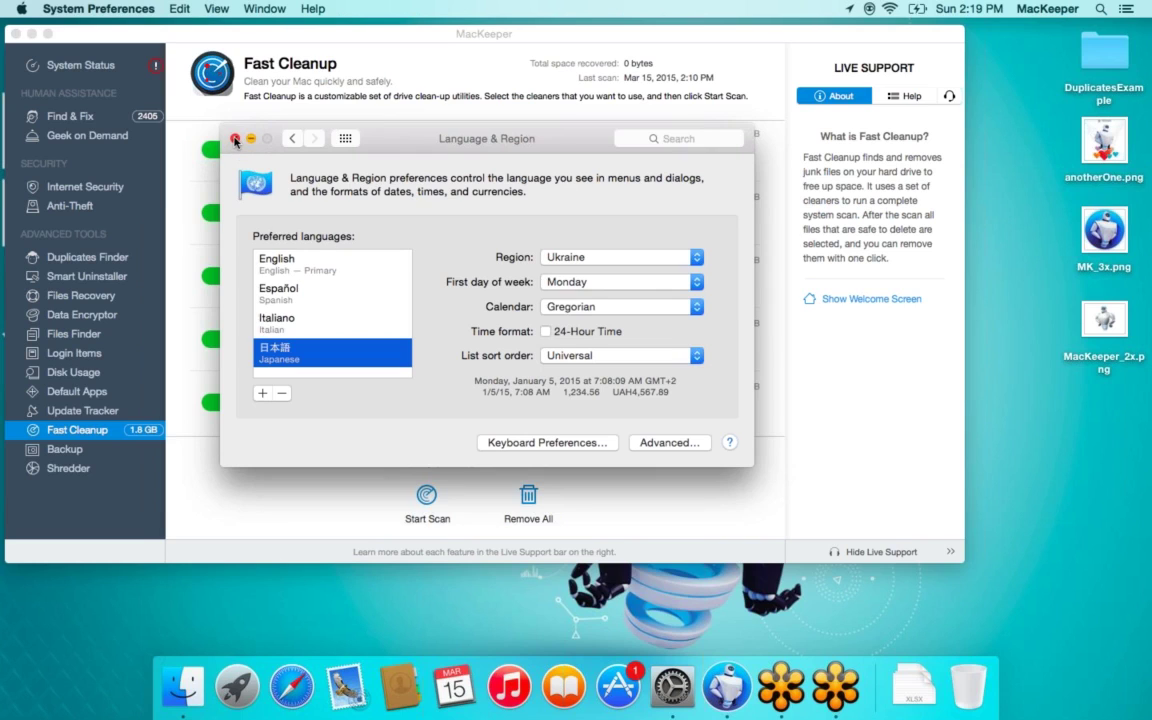
- Close the Language & Region preferences and view the Languages Cutter results in MacKeeper
click(235, 139)
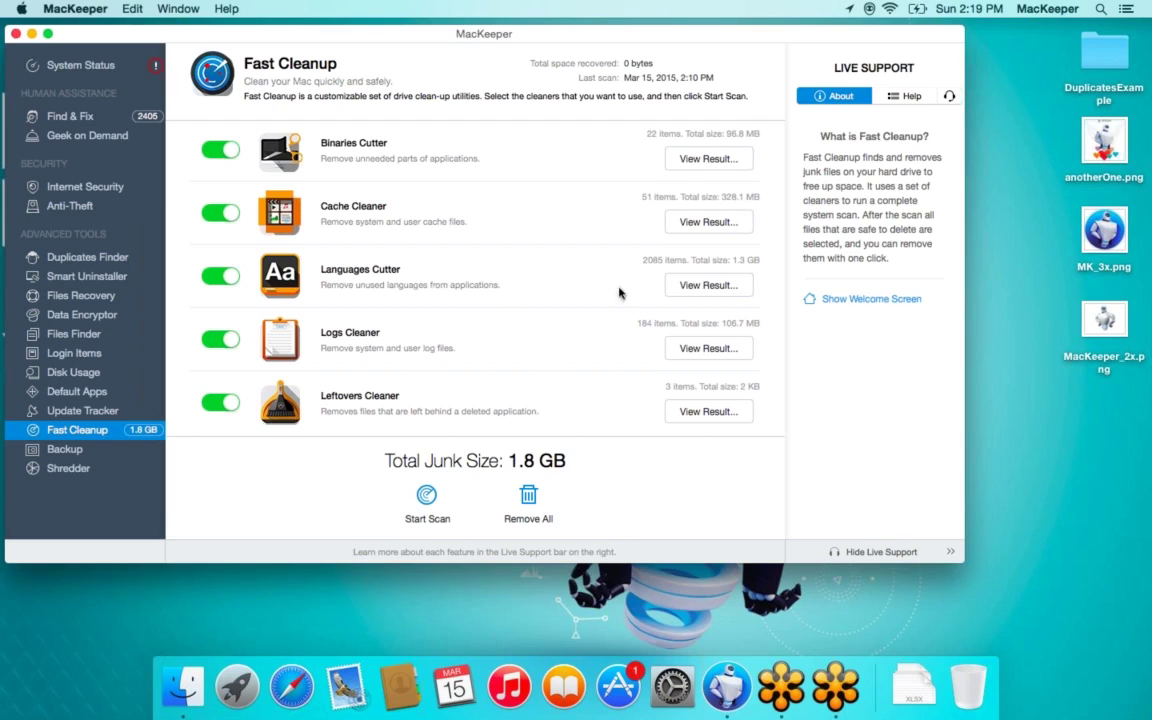
click(672, 285)
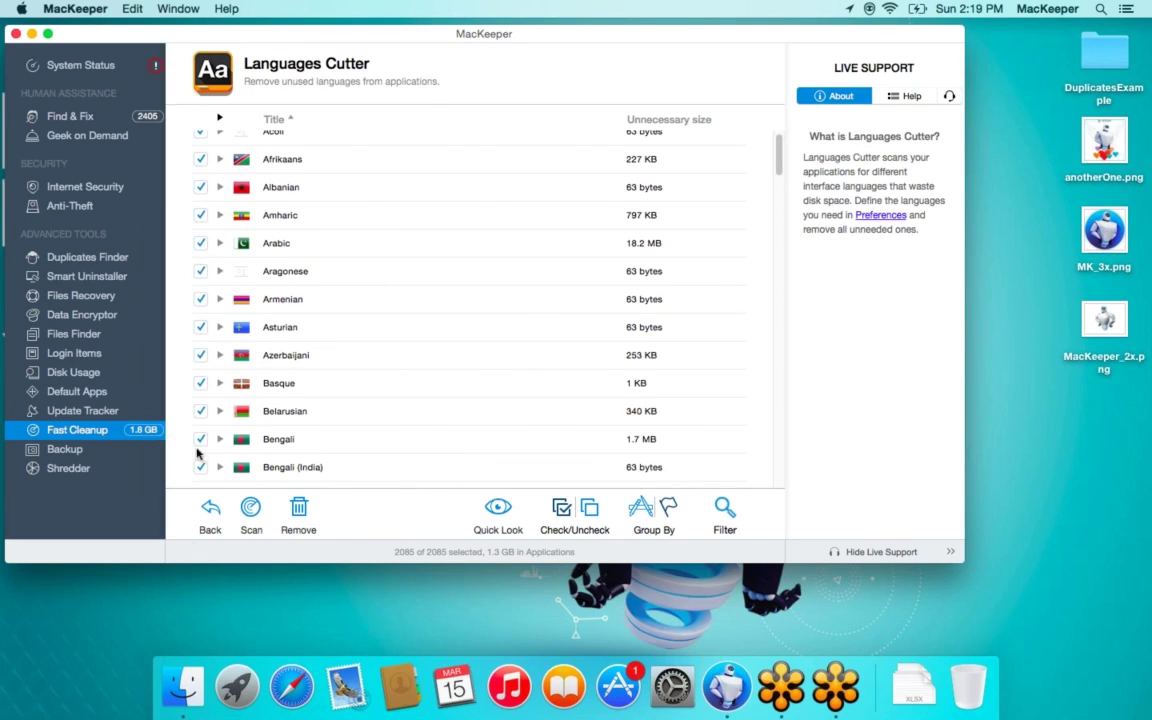
- Show the package contents of Google Chrome from the Applications folder in Finder and open its Resources folder inside Contents
click(181, 688)
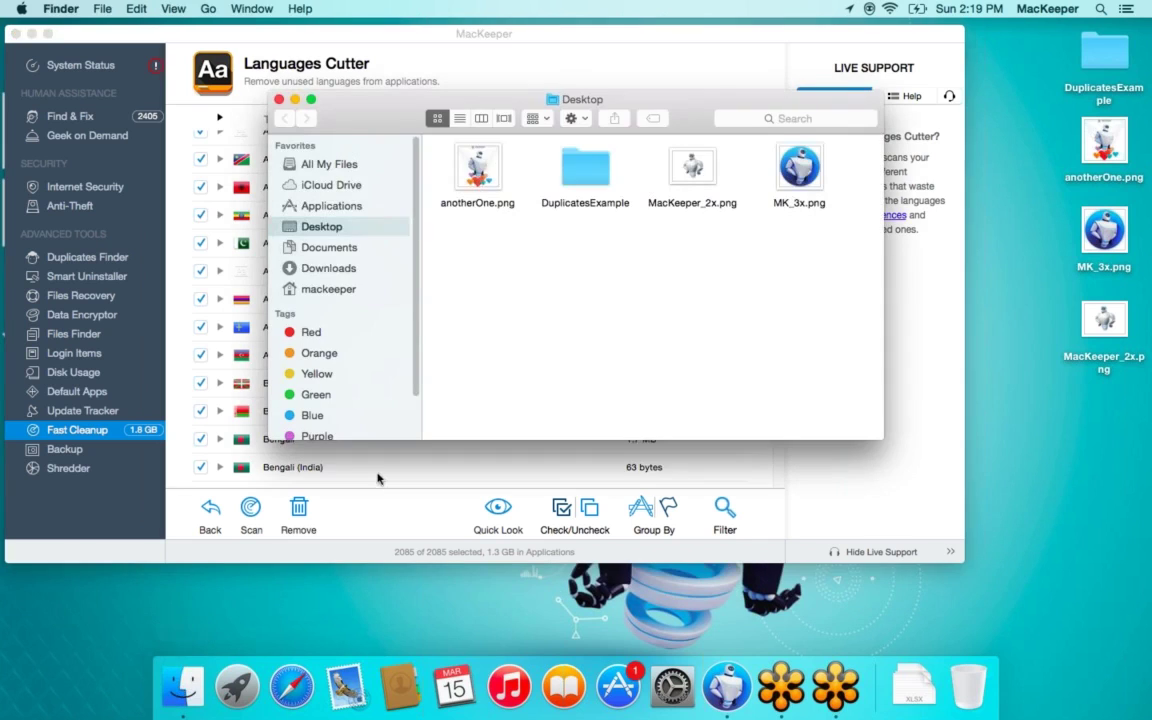
click(298, 203)
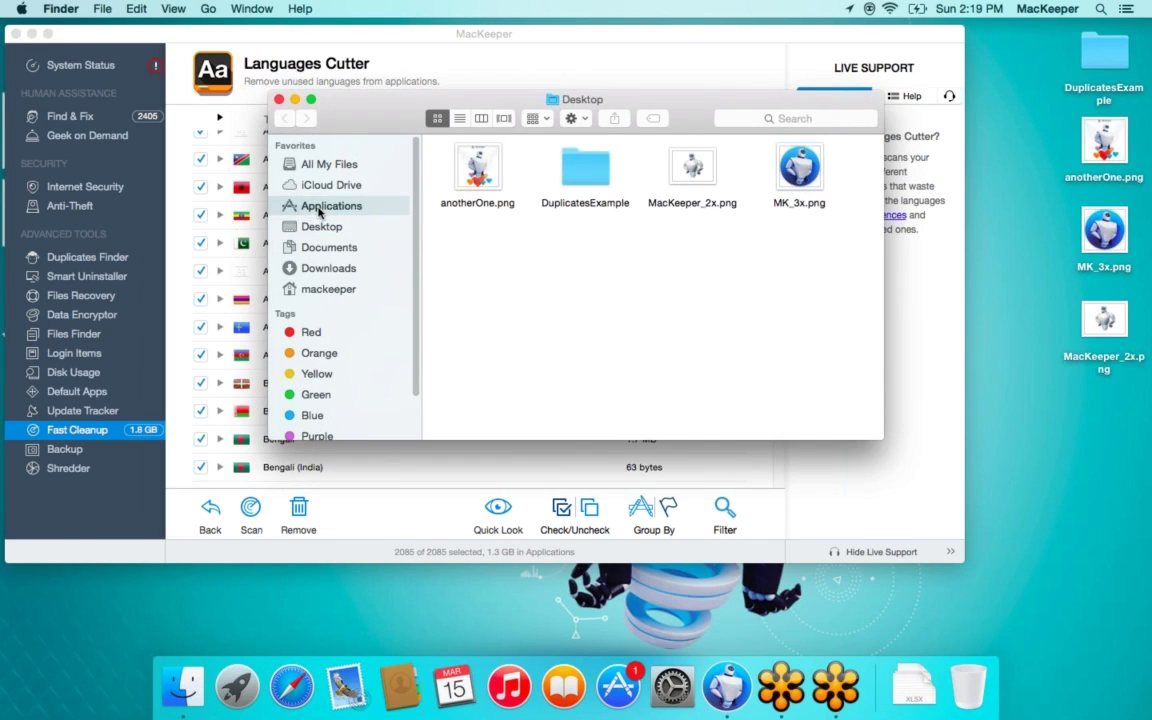
click(477, 313)
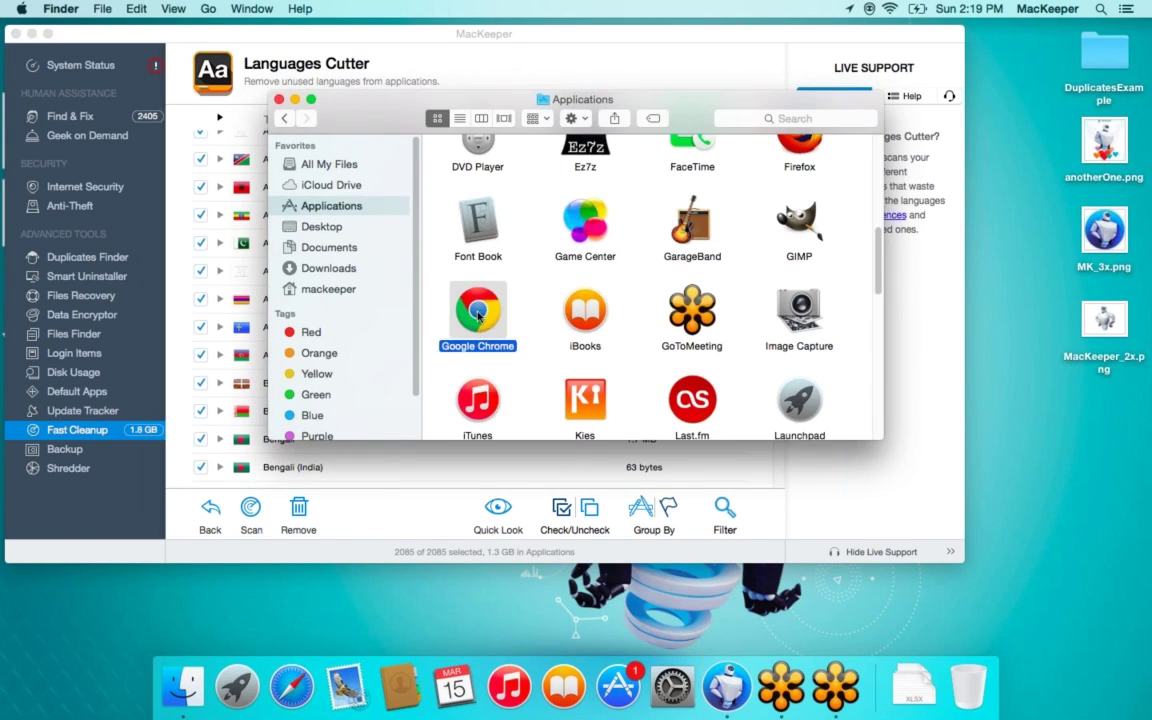
right_click(476, 316)
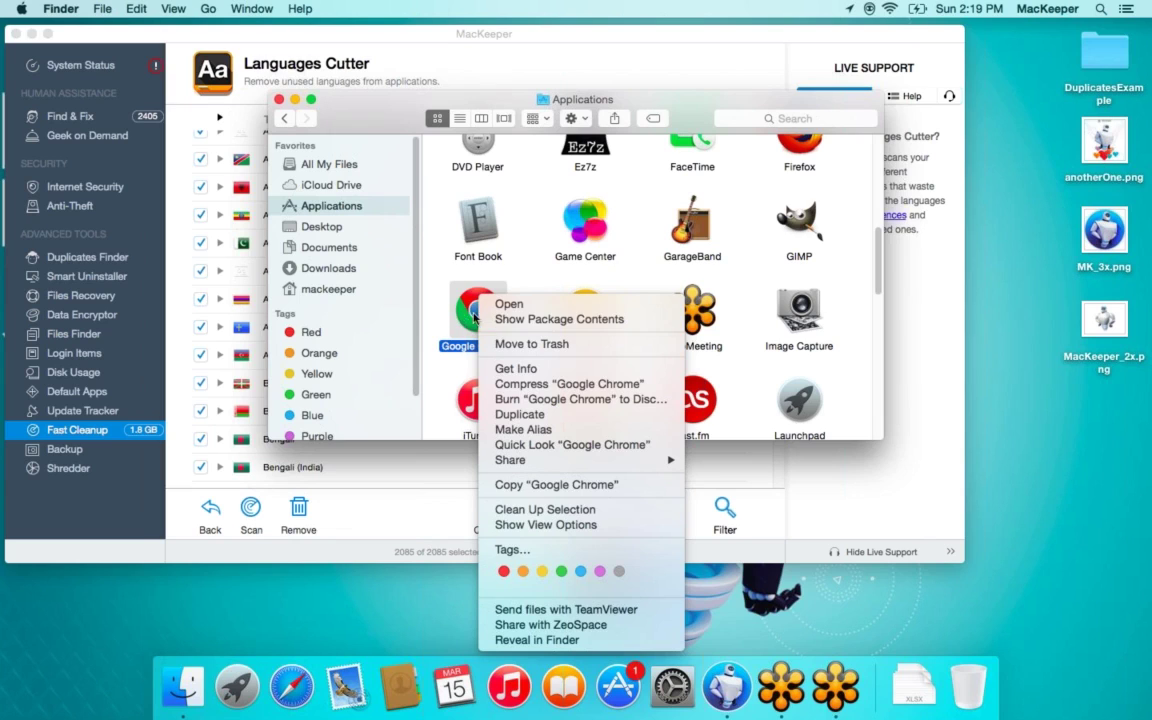
click(548, 320)
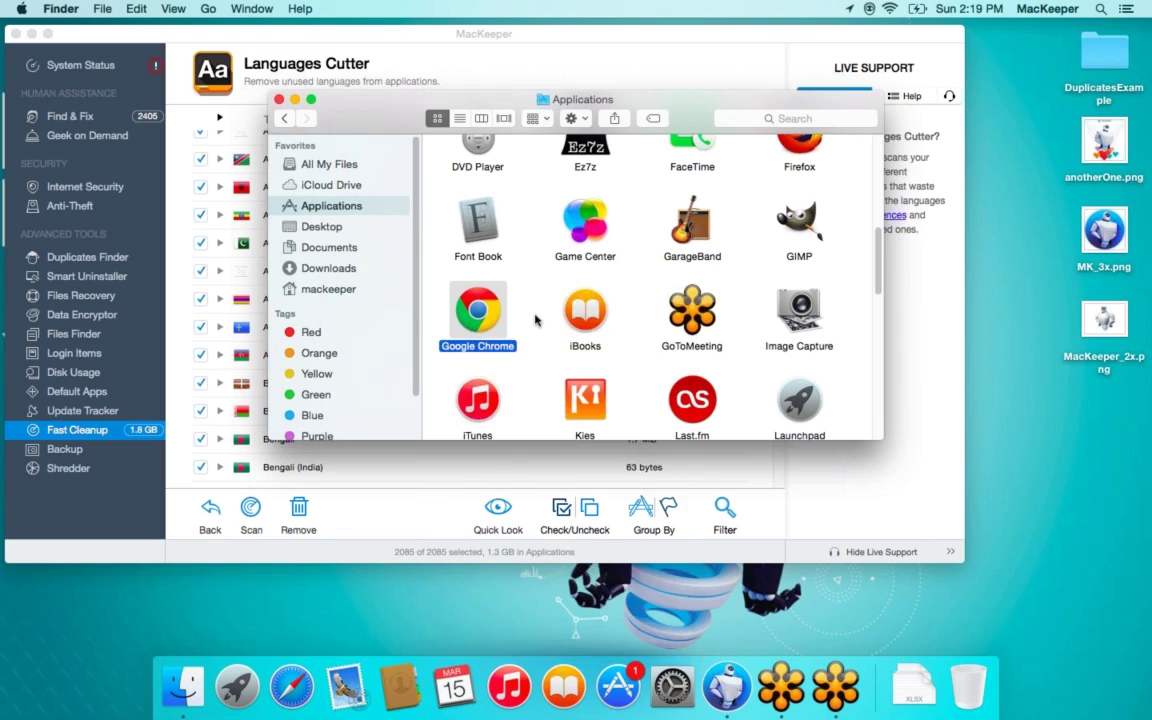
double_click(478, 165)
click(459, 265)
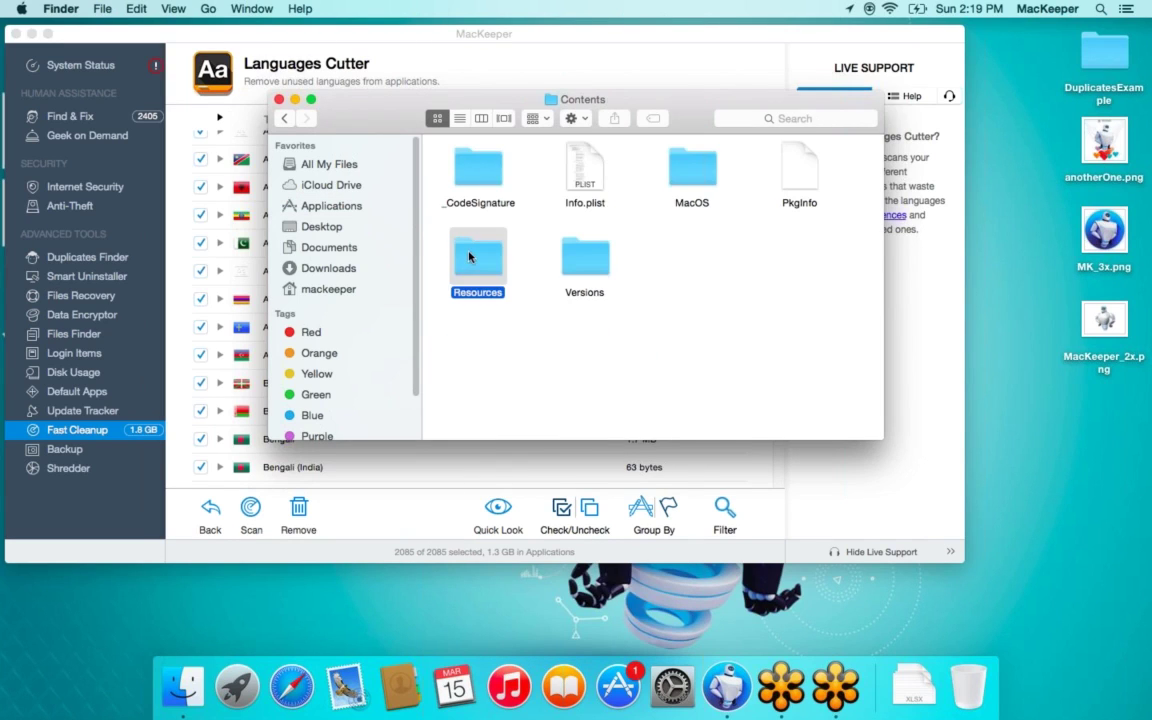
double_click(462, 263)
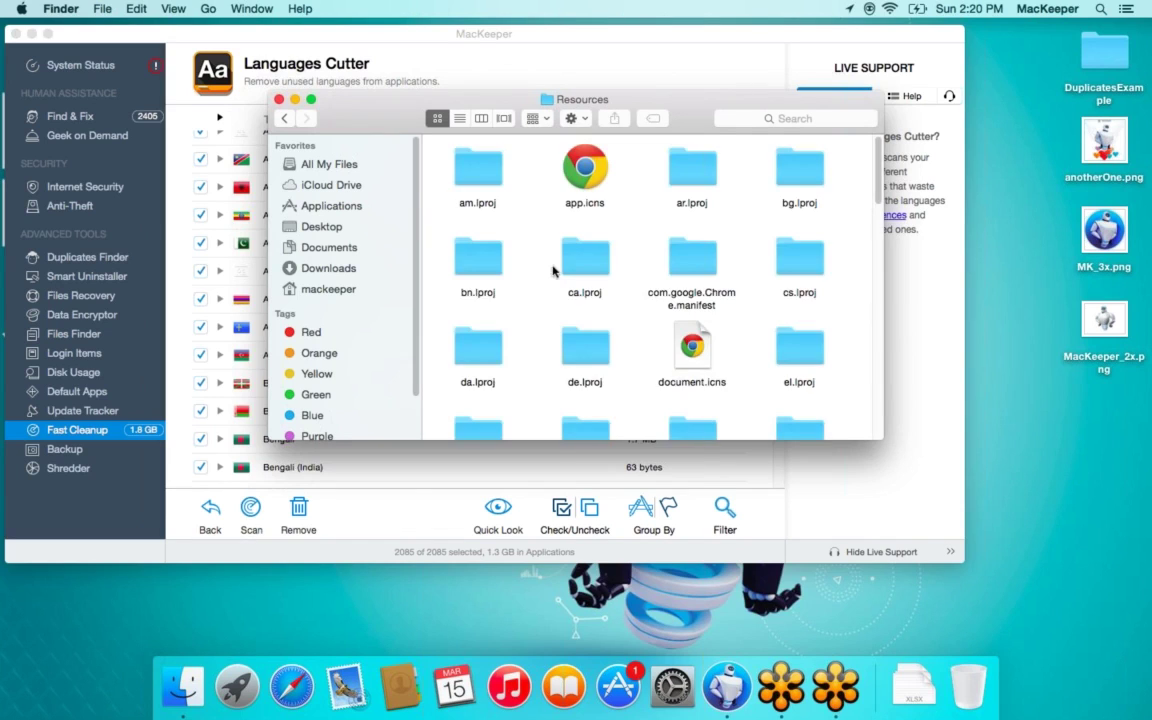
- View the strings file inside Chrome's bn.lproj language folder, return to Resources and select the ca.lproj folder
click(478, 262)
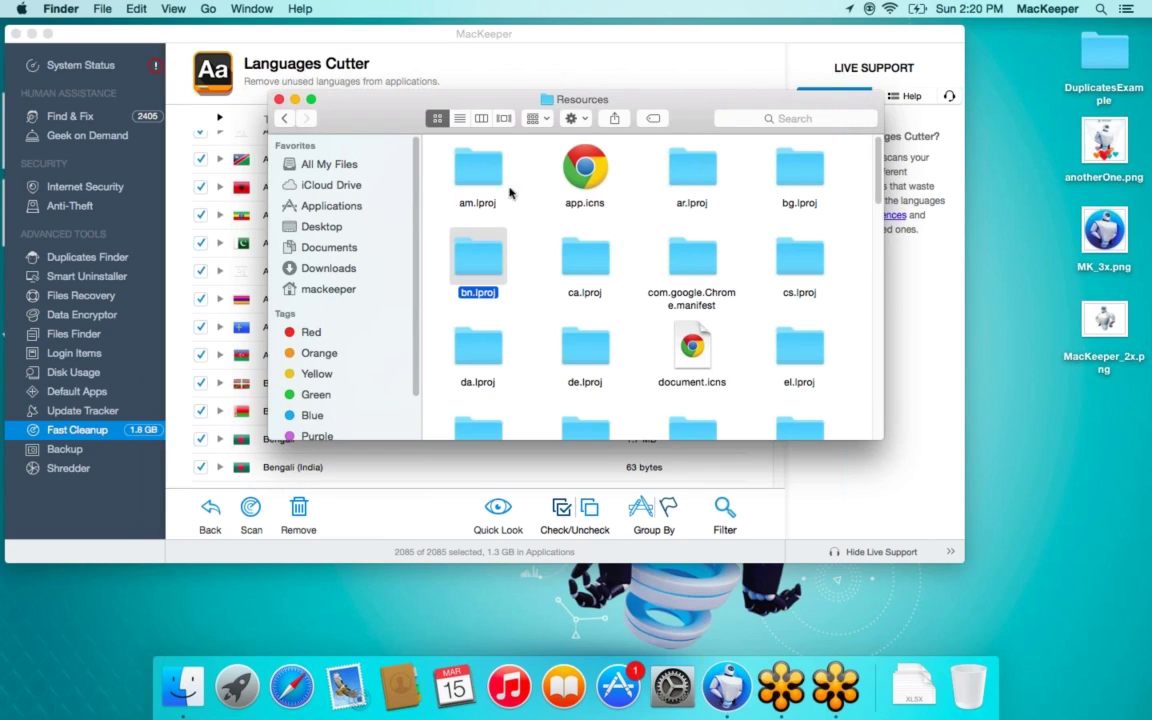
double_click(481, 252)
click(481, 205)
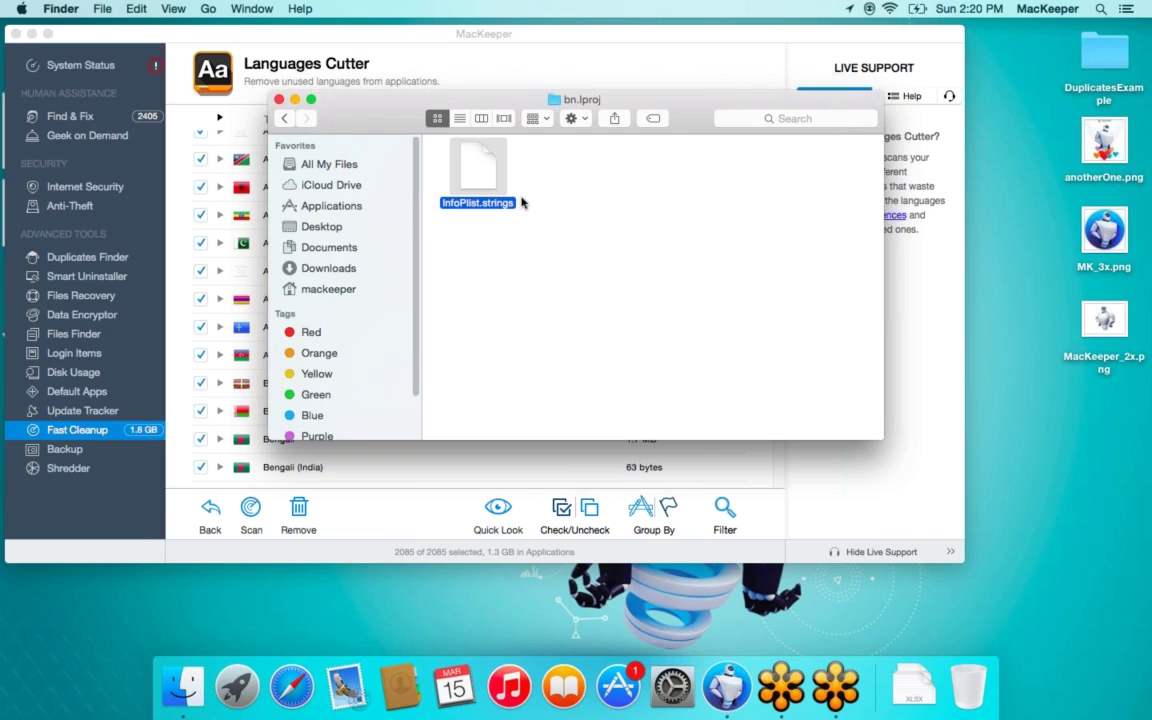
click(284, 118)
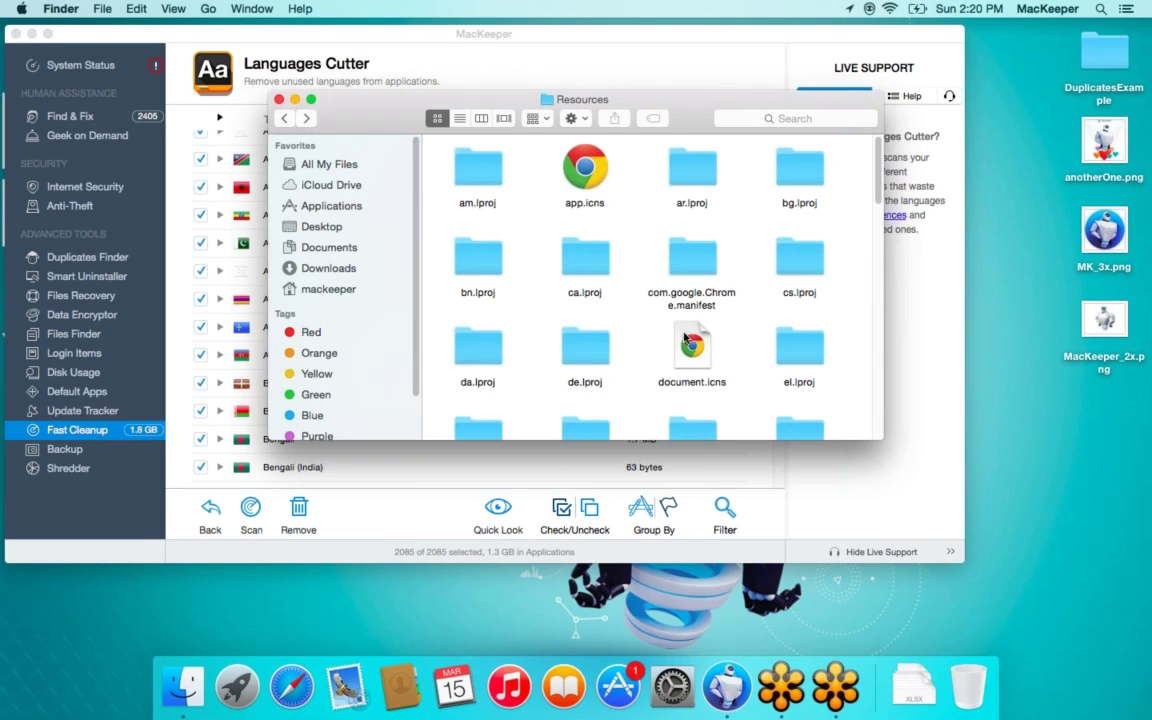
click(572, 263)
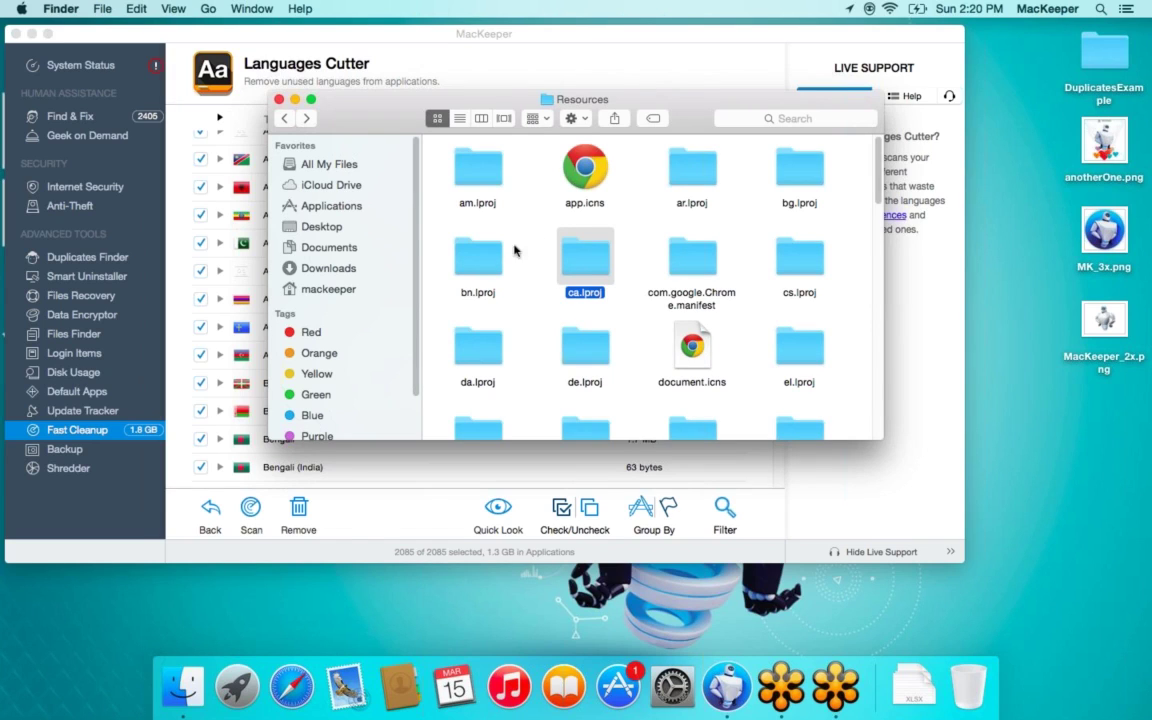
- Go back to the Applications folder, look through the remaining installed applications, and switch back to MacKeeper's Languages Cutter
click(284, 119)
click(284, 118)
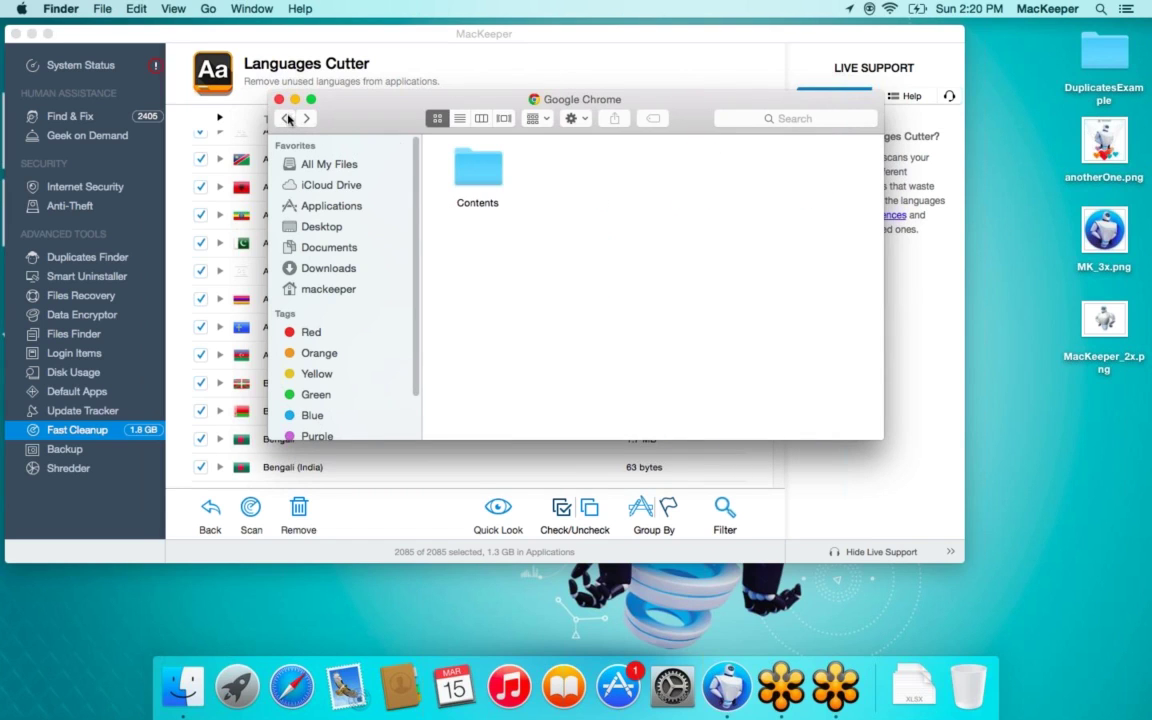
click(279, 119)
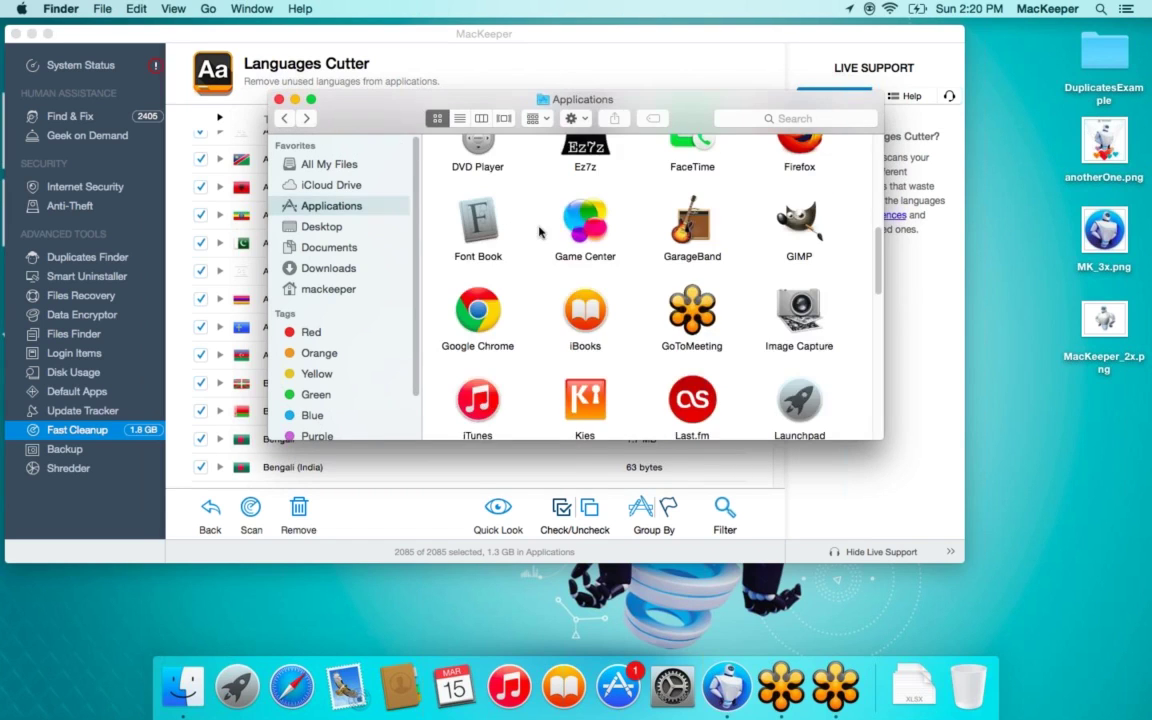
scroll(545, 237, down, 10)
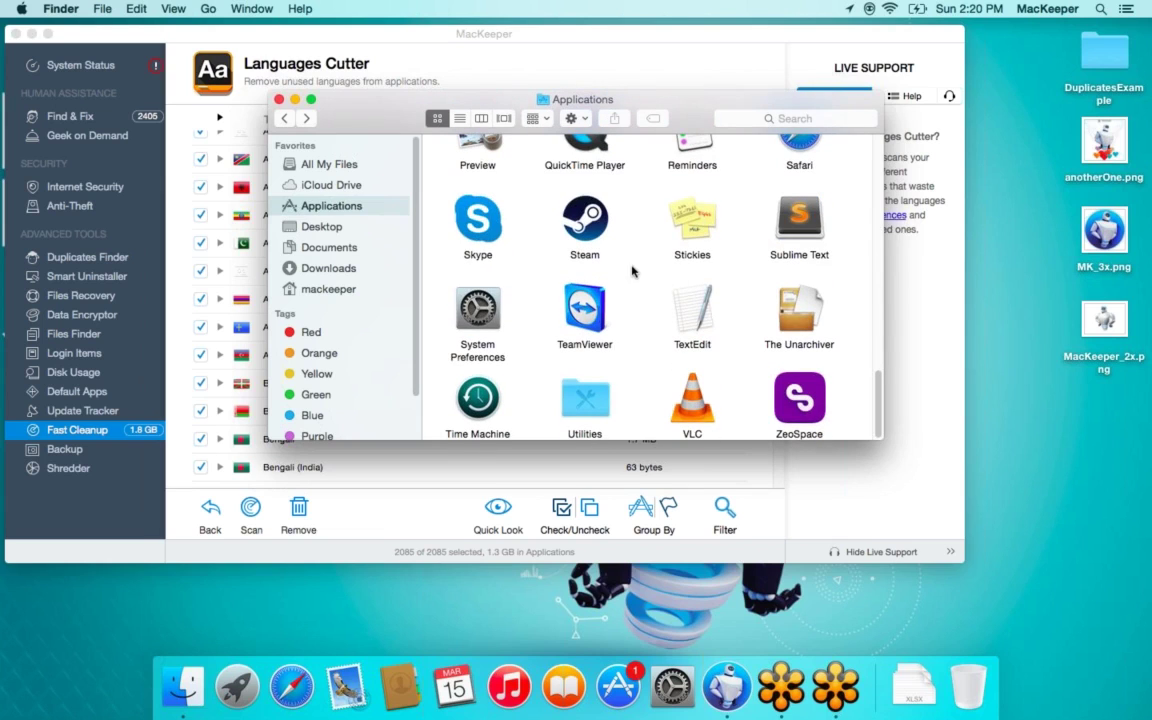
click(378, 467)
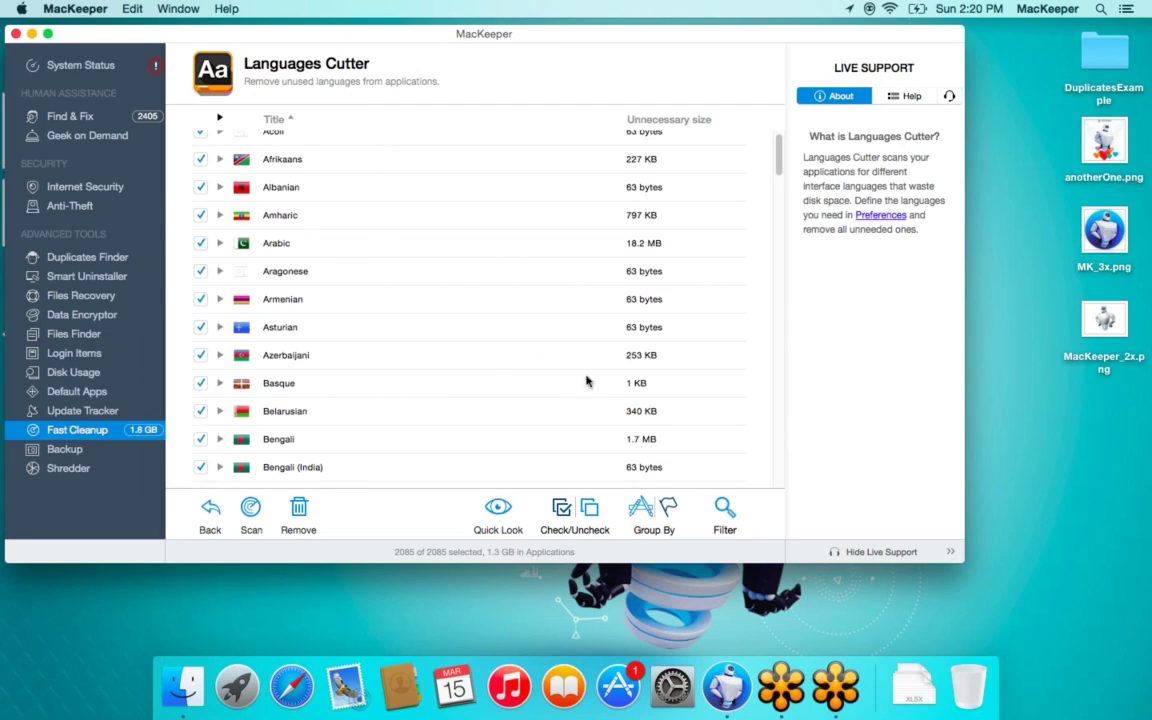
- Group the Languages Cutter results by application and exclude App Store, Audio MIDI Setup and Automator from removal
click(636, 507)
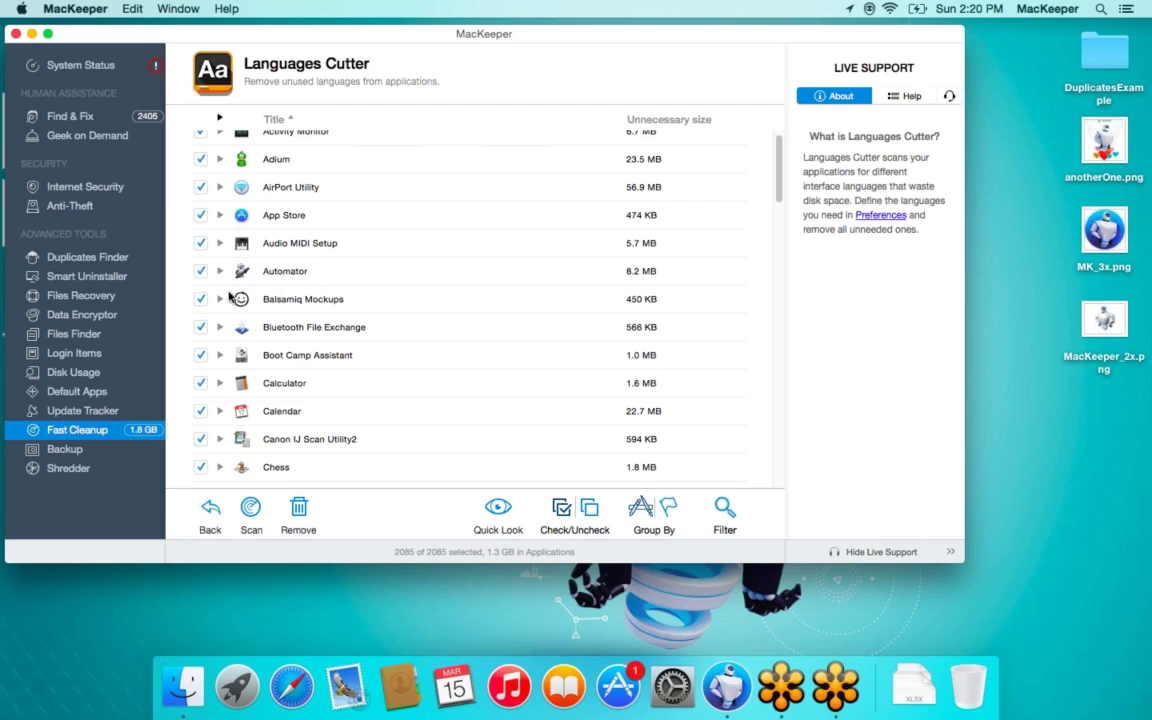
click(201, 243)
click(201, 215)
click(201, 271)
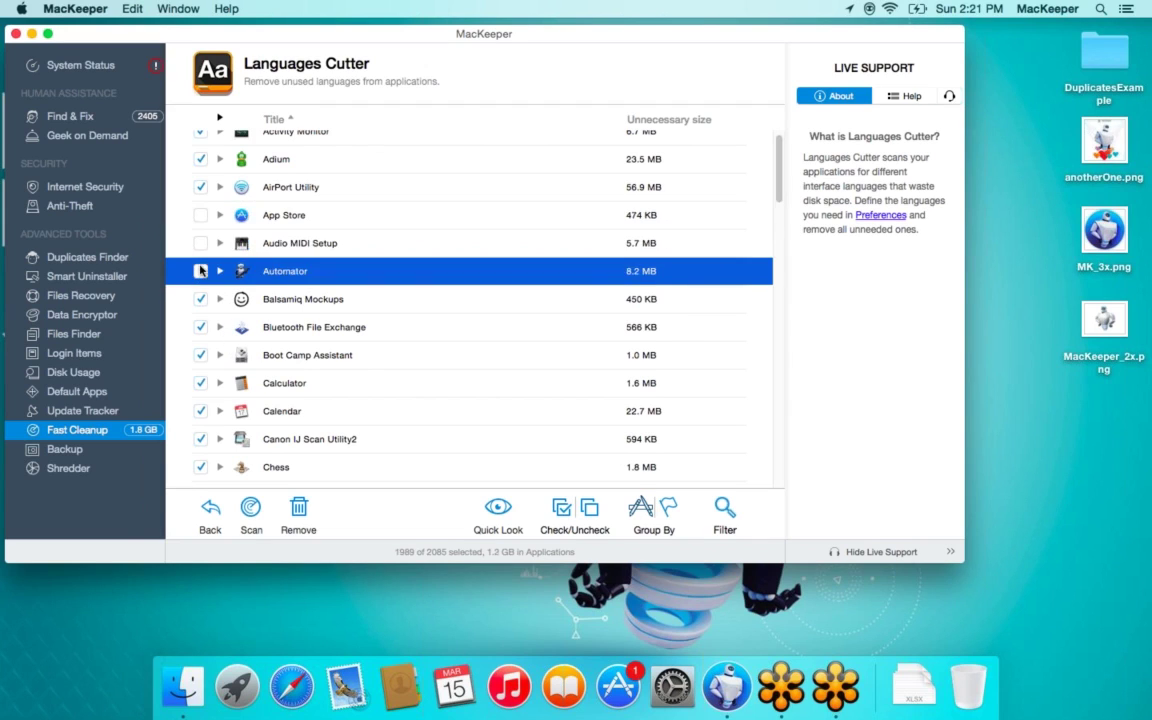
- Group the results by language again and exclude Arabic and Aragonese from removal
click(668, 507)
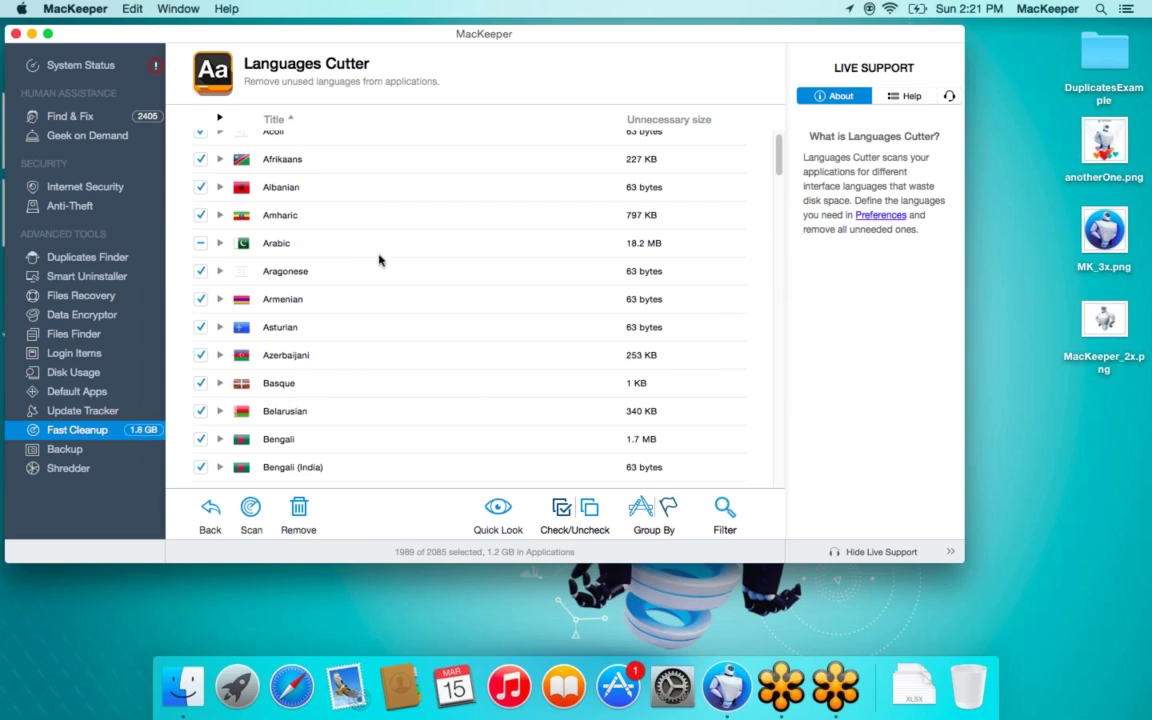
click(200, 243)
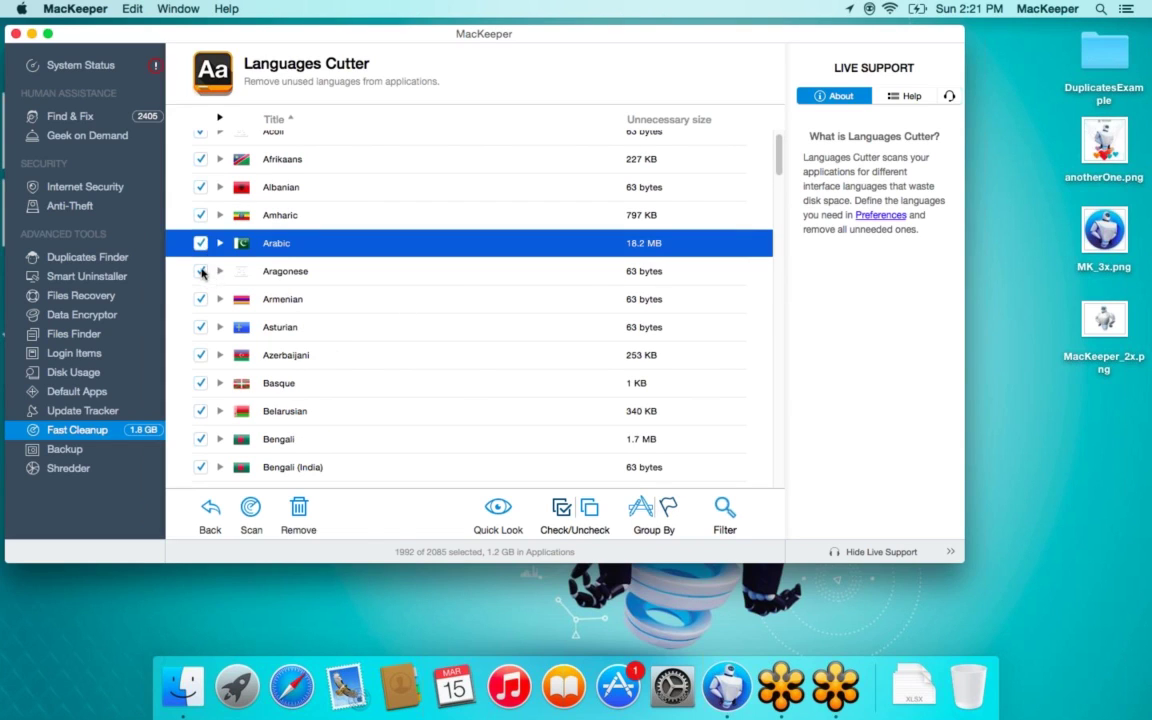
click(201, 271)
click(200, 246)
- Add Japanese and Spanish to the languages to keep in the Languages Cutter preferences, and close the preferences
click(65, 10)
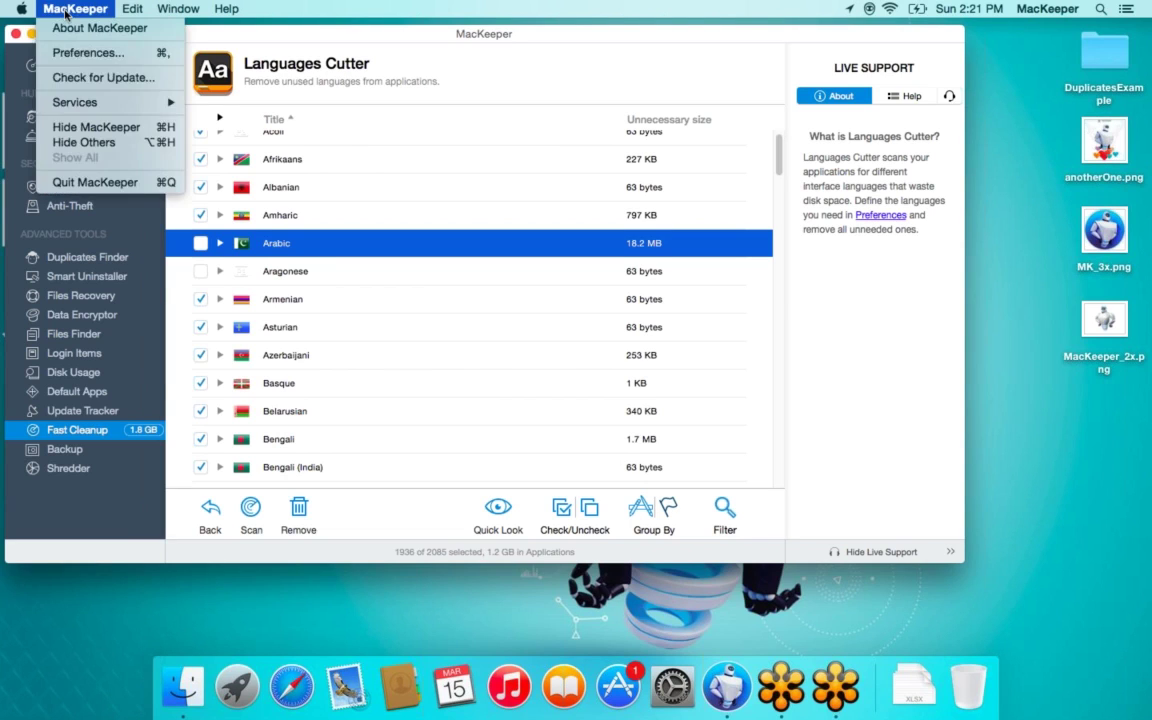
click(80, 52)
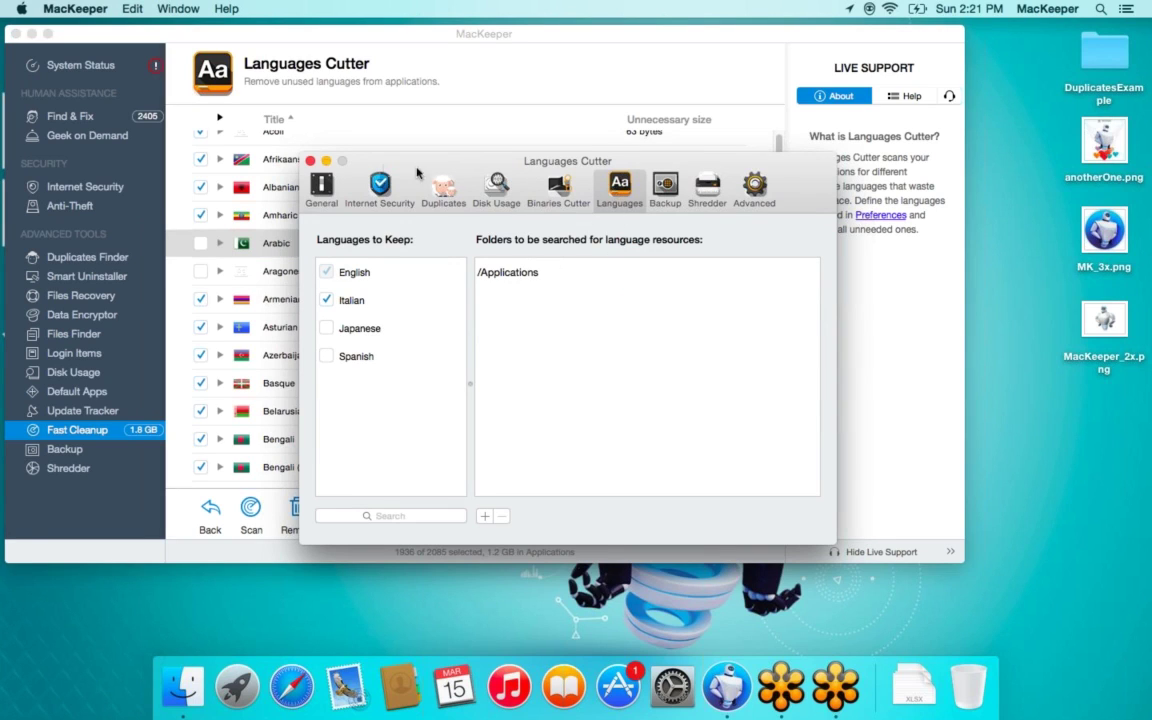
click(327, 328)
click(352, 356)
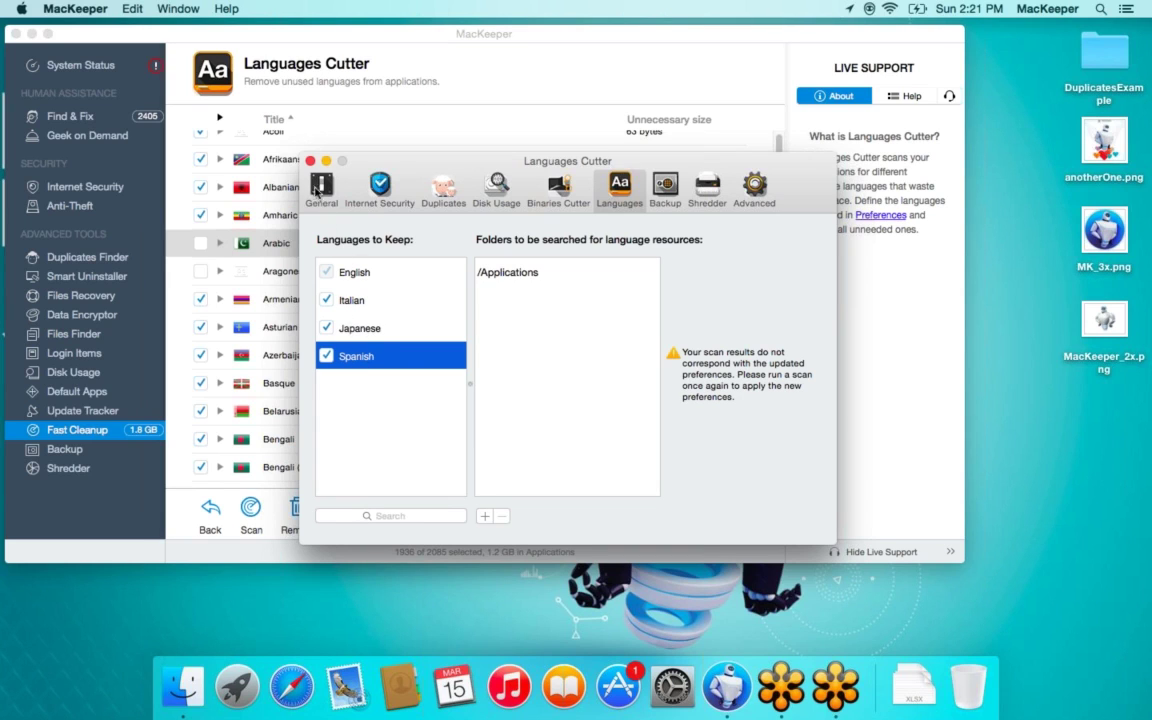
click(310, 161)
- Rescan for unneeded languages and return to the Fast Cleanup overview
click(251, 513)
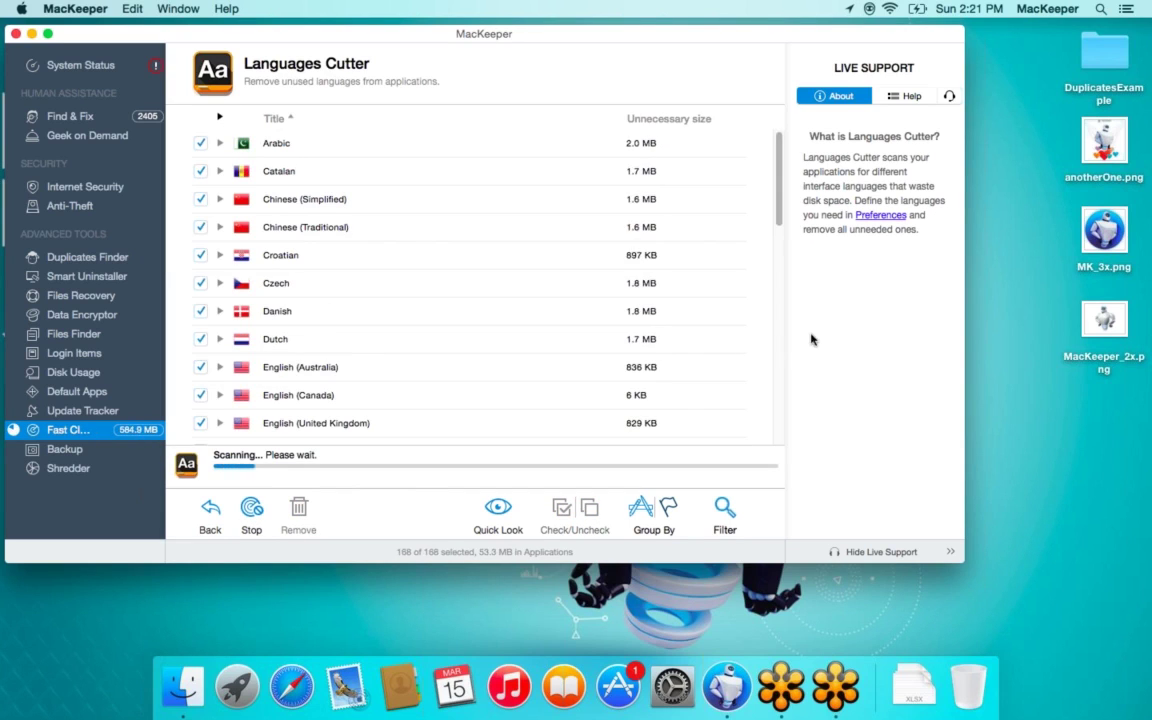
click(209, 511)
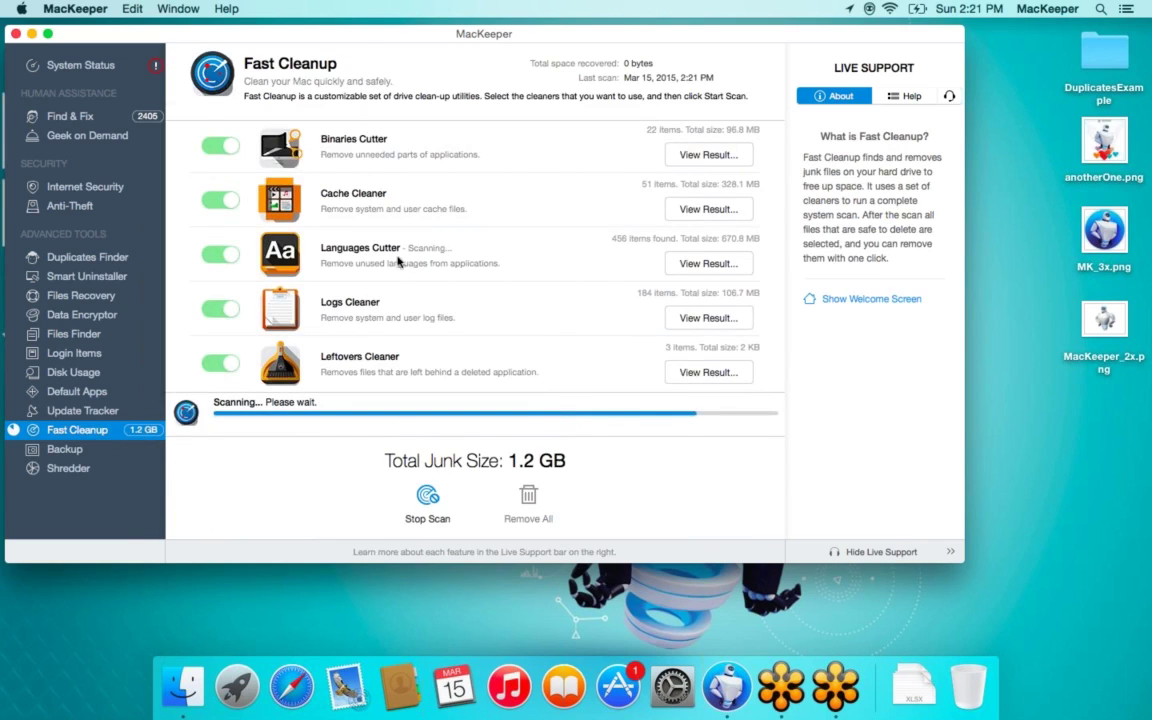
- Switch to Finder and open the hidden user Library folder
click(183, 686)
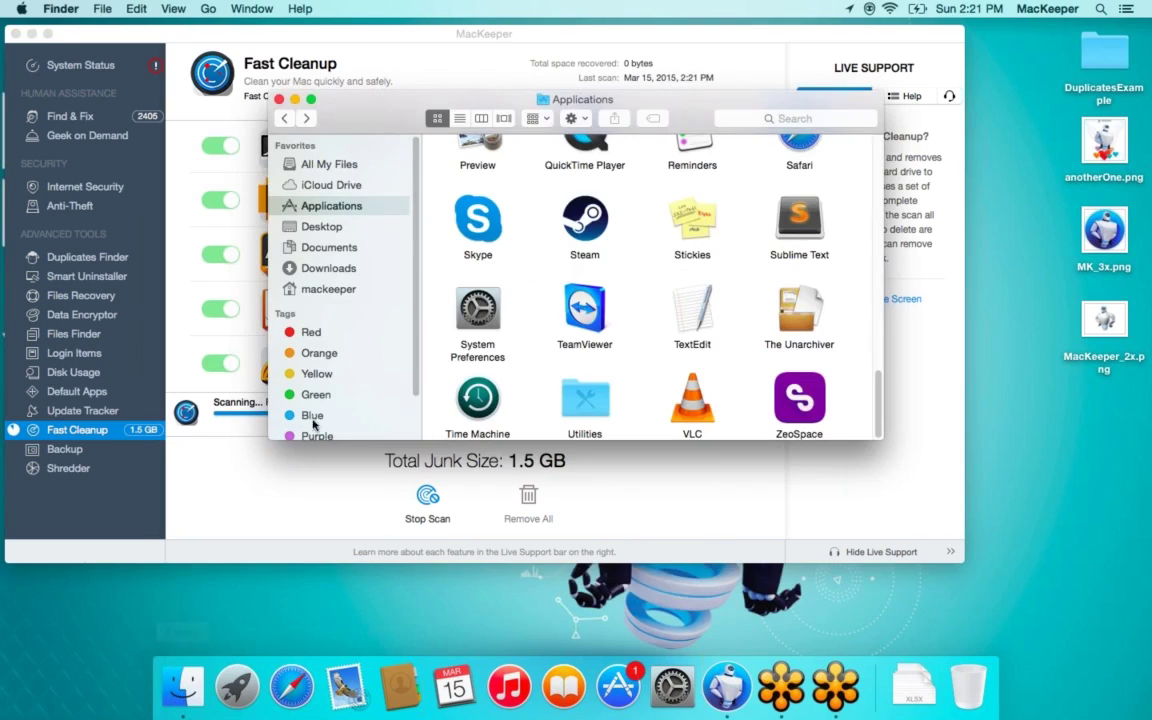
click(208, 9)
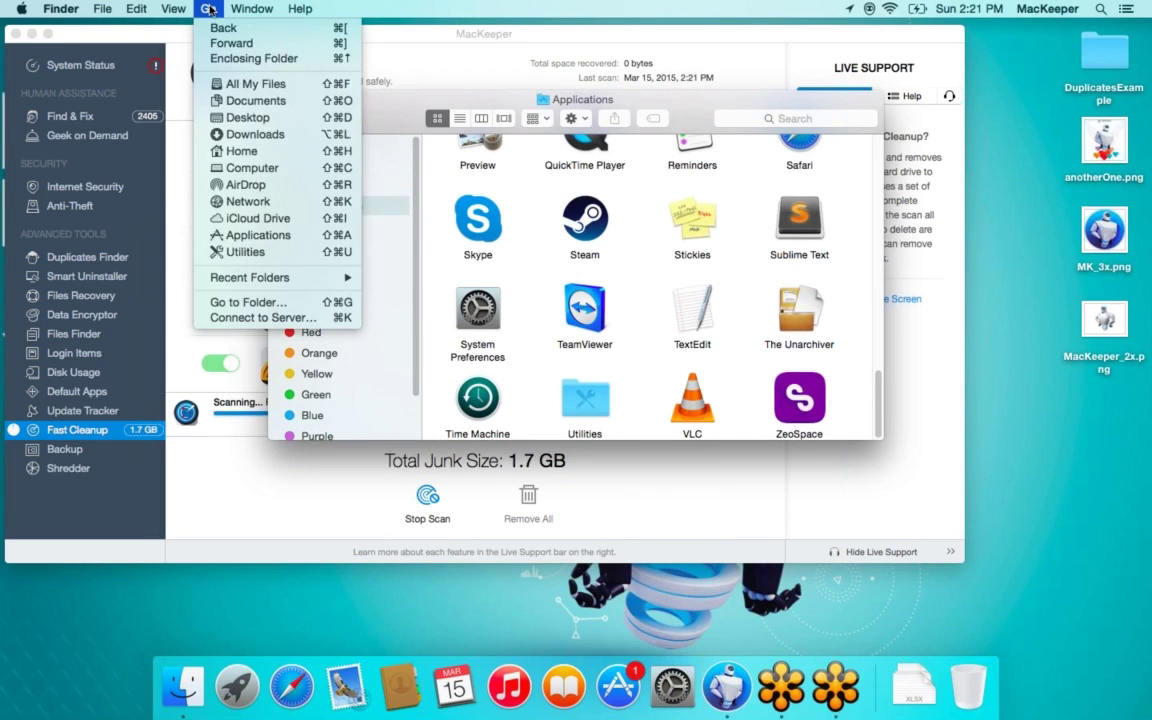
key(alt)
click(240, 168)
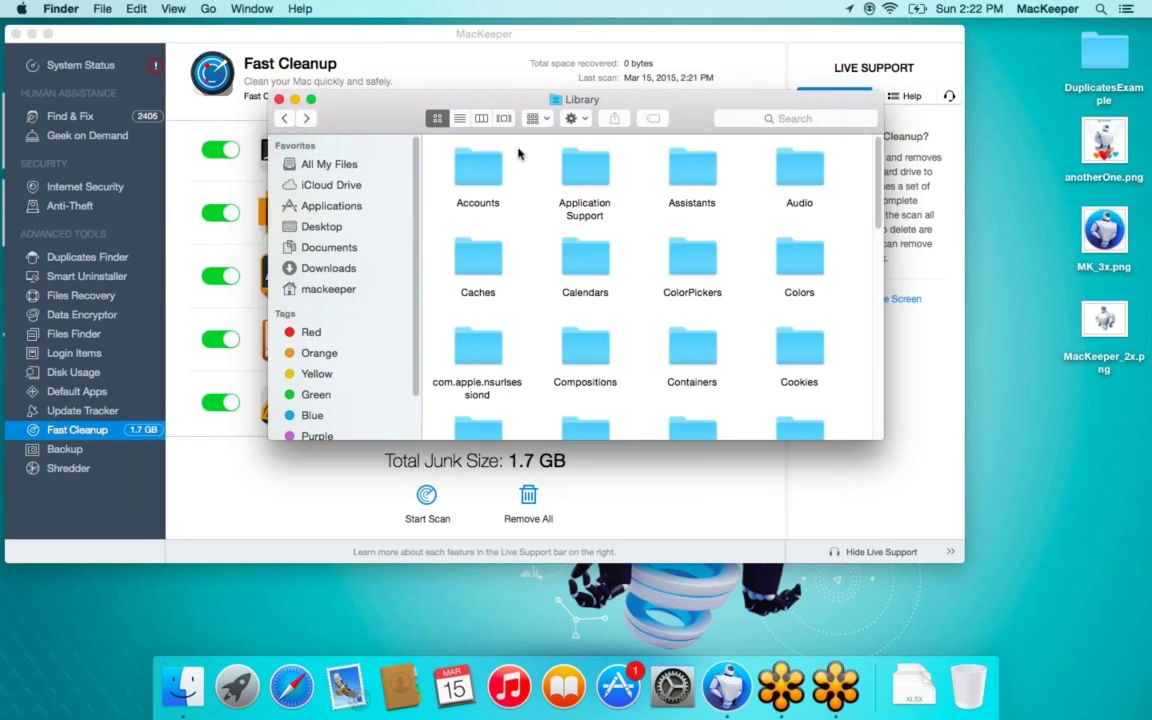
- Find the Logs folder within the Library and open it to view the log files
click(560, 204)
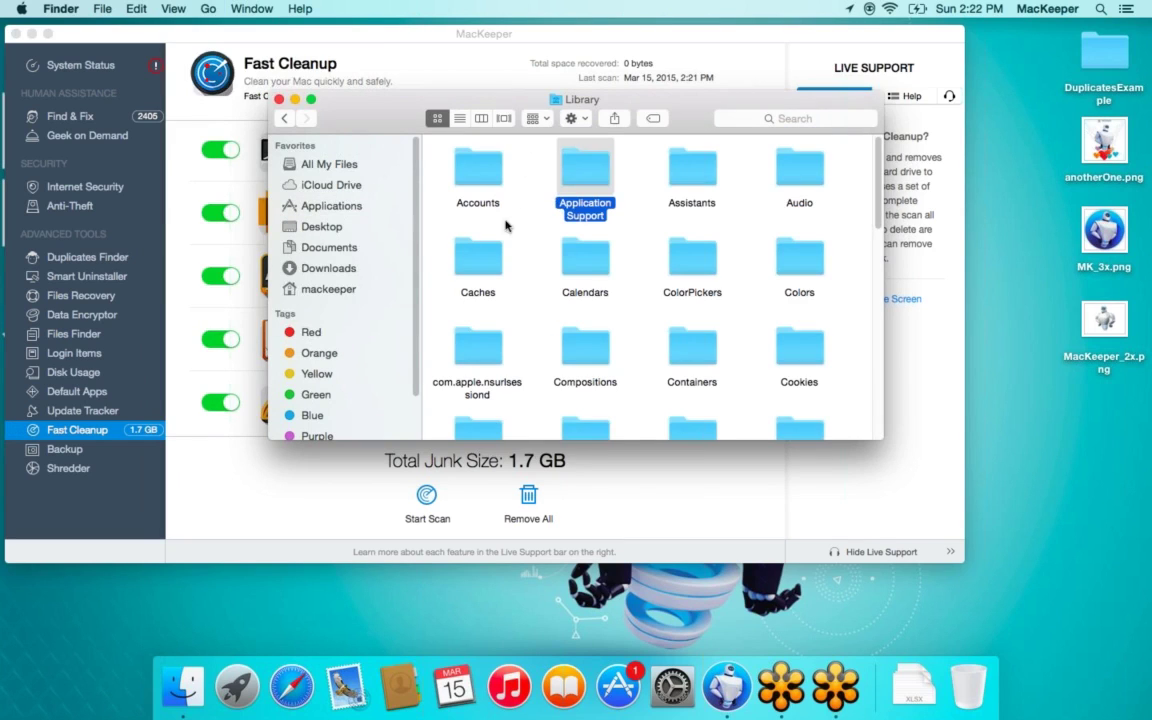
click(526, 214)
key(l)
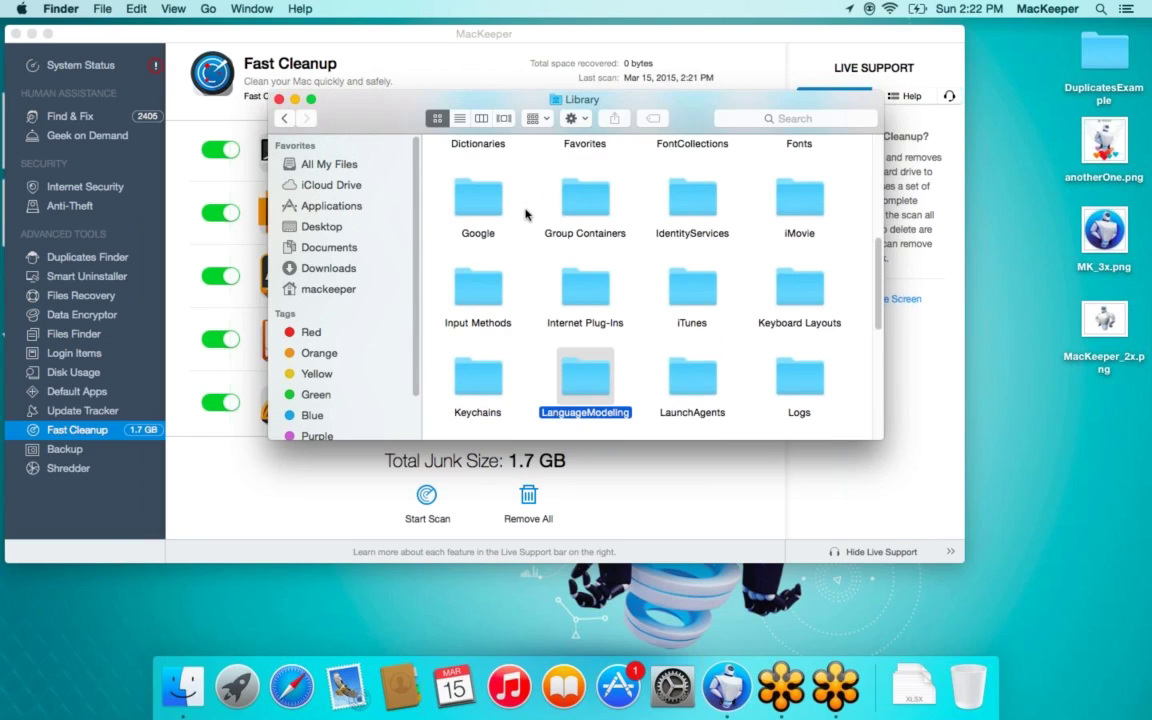
scroll(675, 310, down, 1)
scroll(675, 310, down, 2)
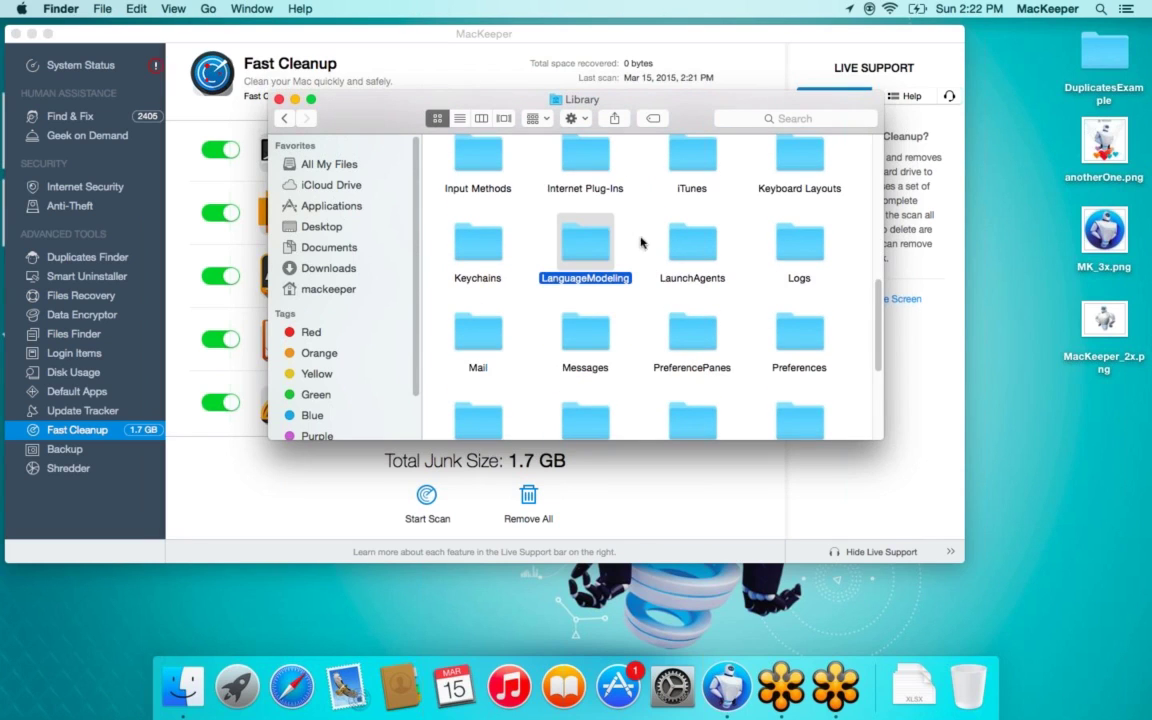
click(796, 248)
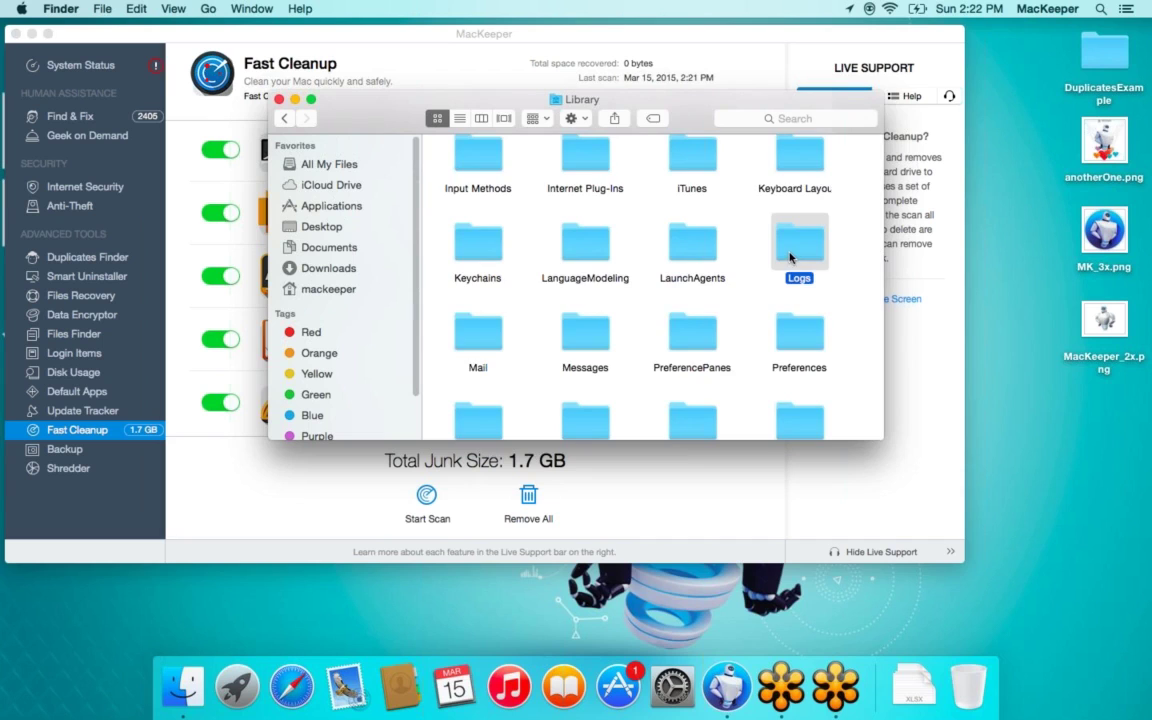
double_click(796, 248)
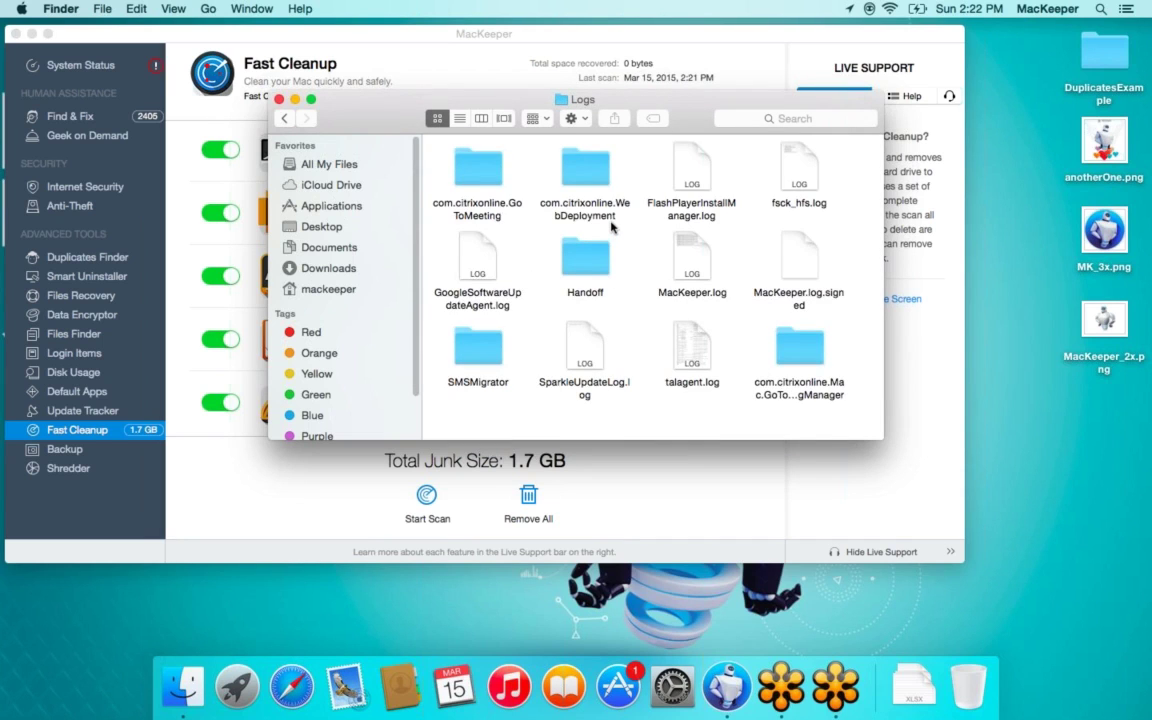
- Select all items in the user Logs folder, show the Move to Trash option, and dismiss it without deleting anything
drag(468, 92, 364, 83)
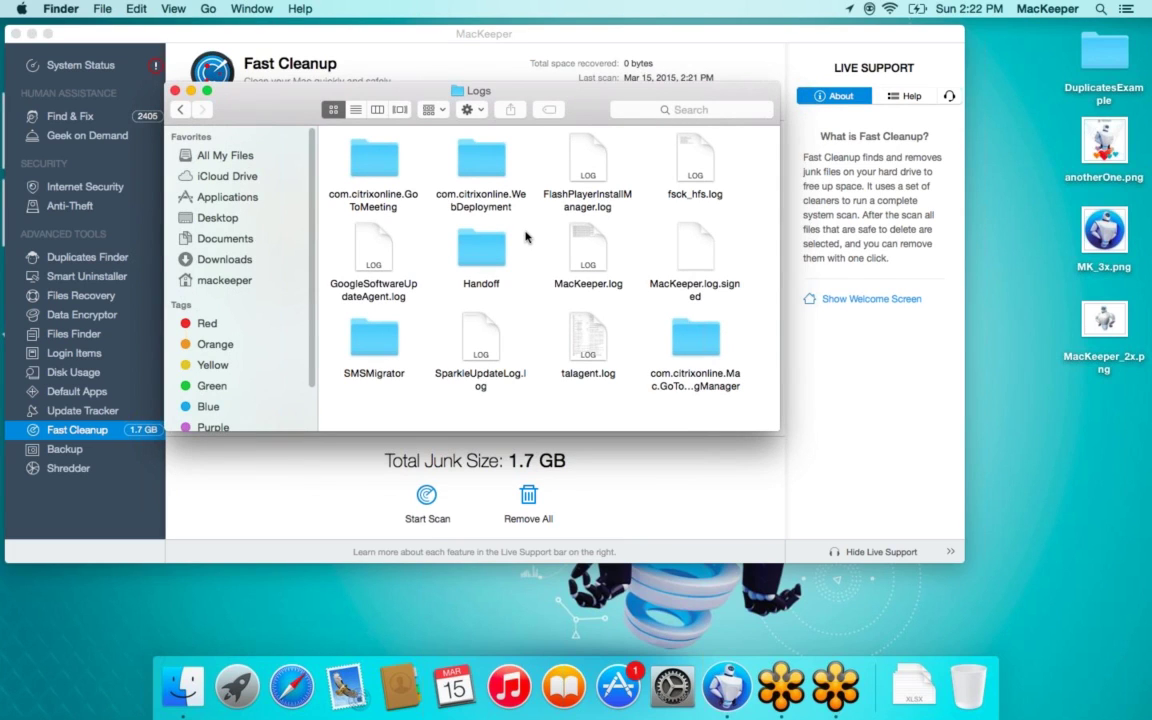
key(super+a)
drag(436, 161, 492, 162)
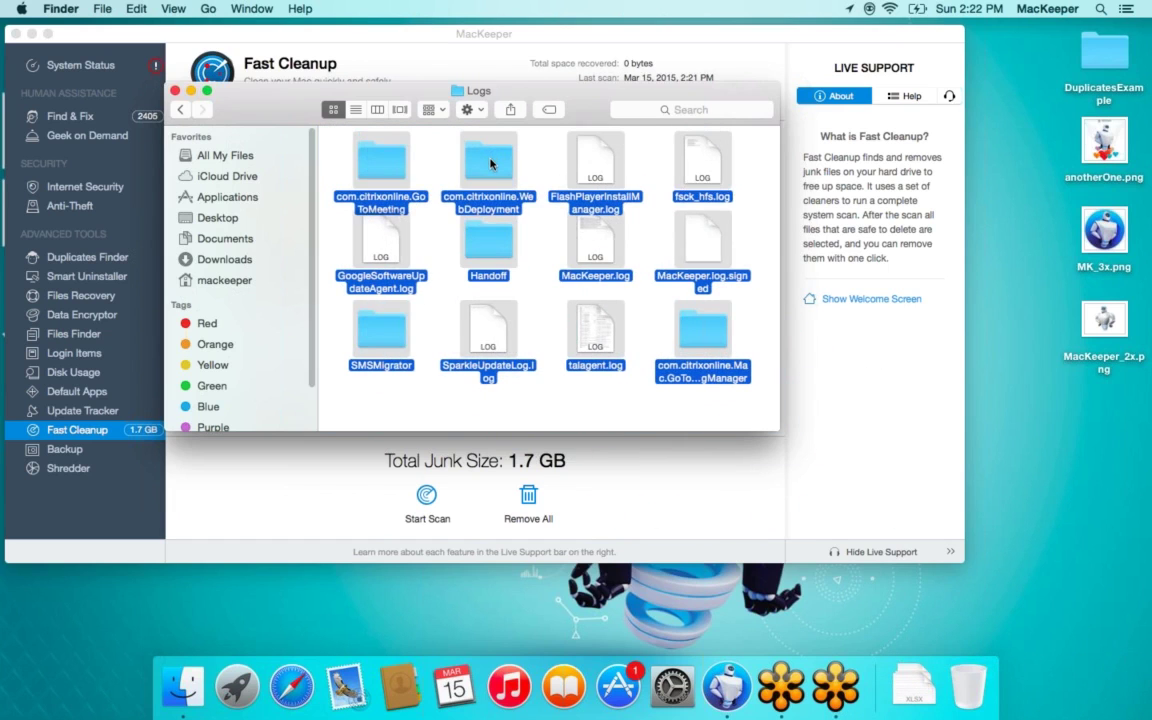
right_click(491, 163)
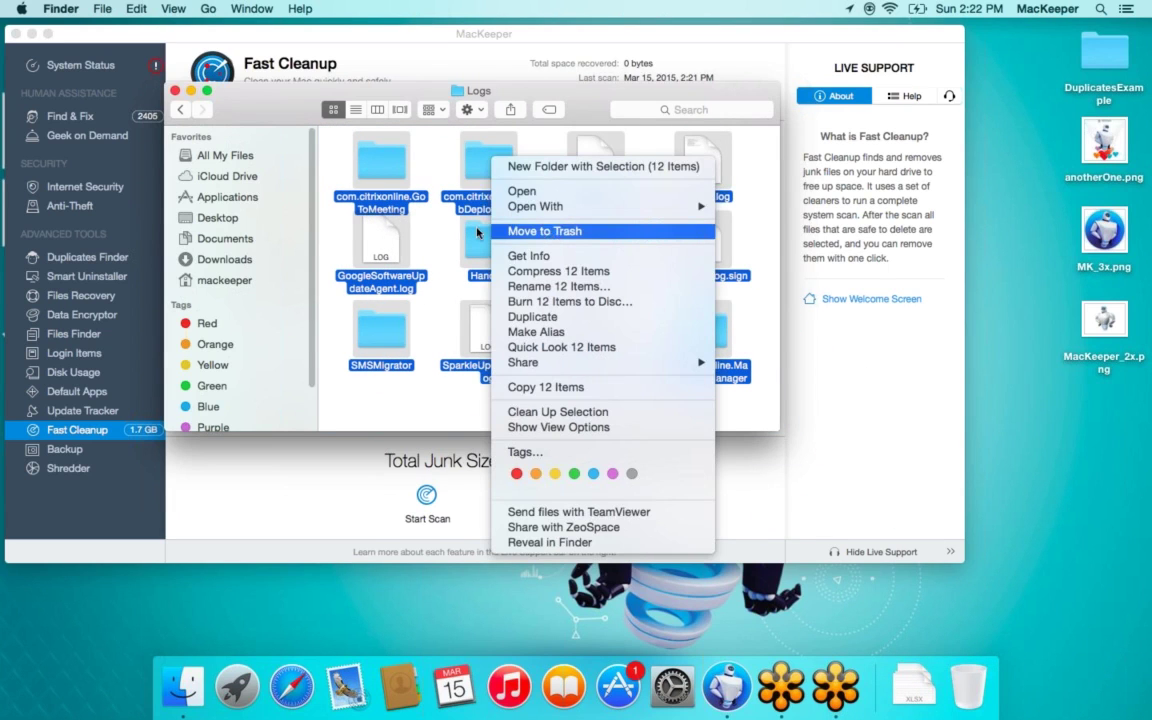
click(376, 203)
click(380, 213)
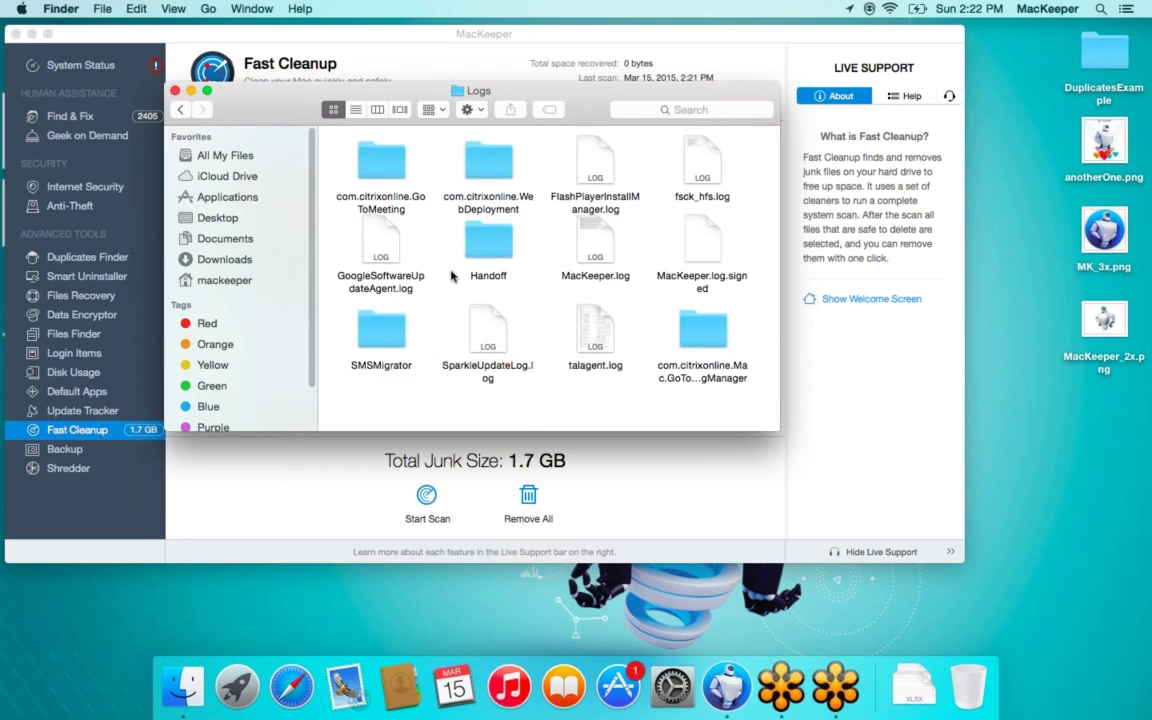
- Go to the computer level, open Macintosh HD and its Library folder, and open the system Logs folder
click(206, 8)
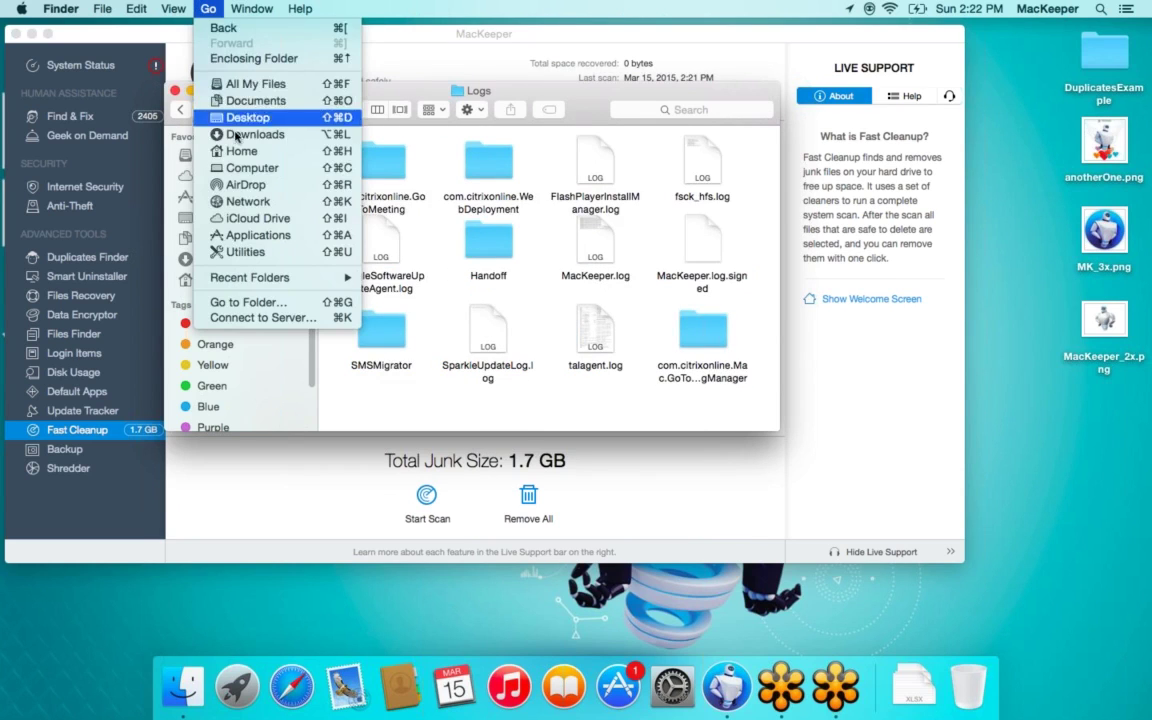
key(super+shift+c)
double_click(333, 147)
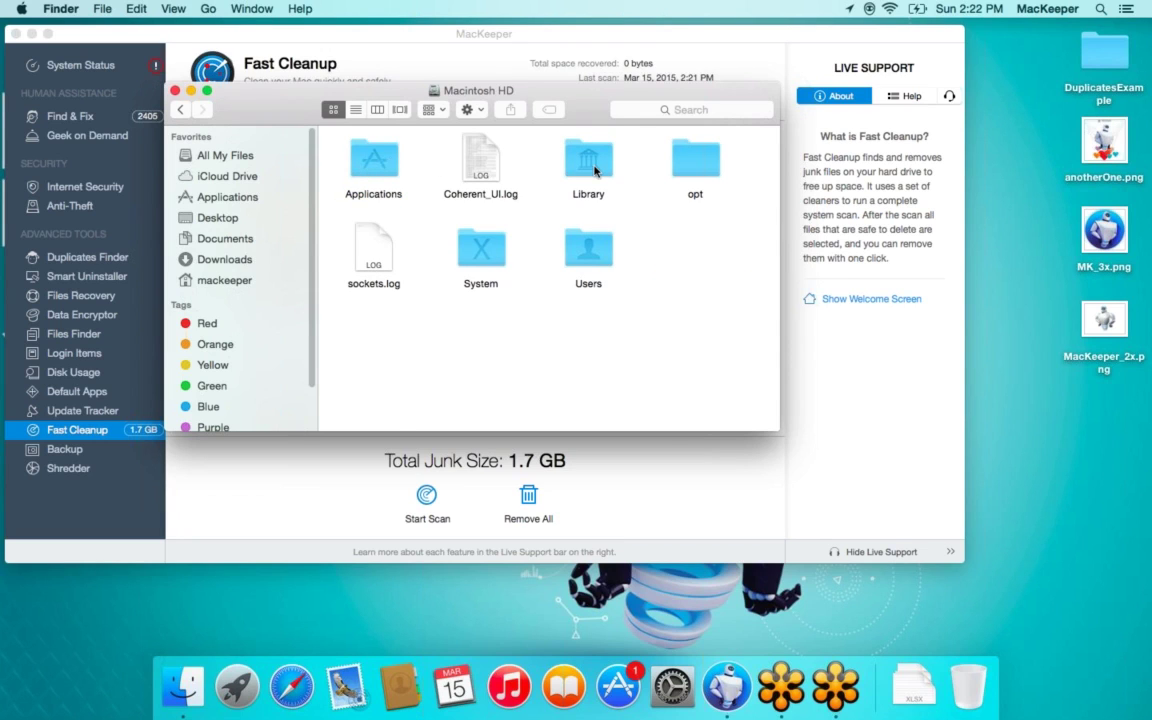
double_click(540, 154)
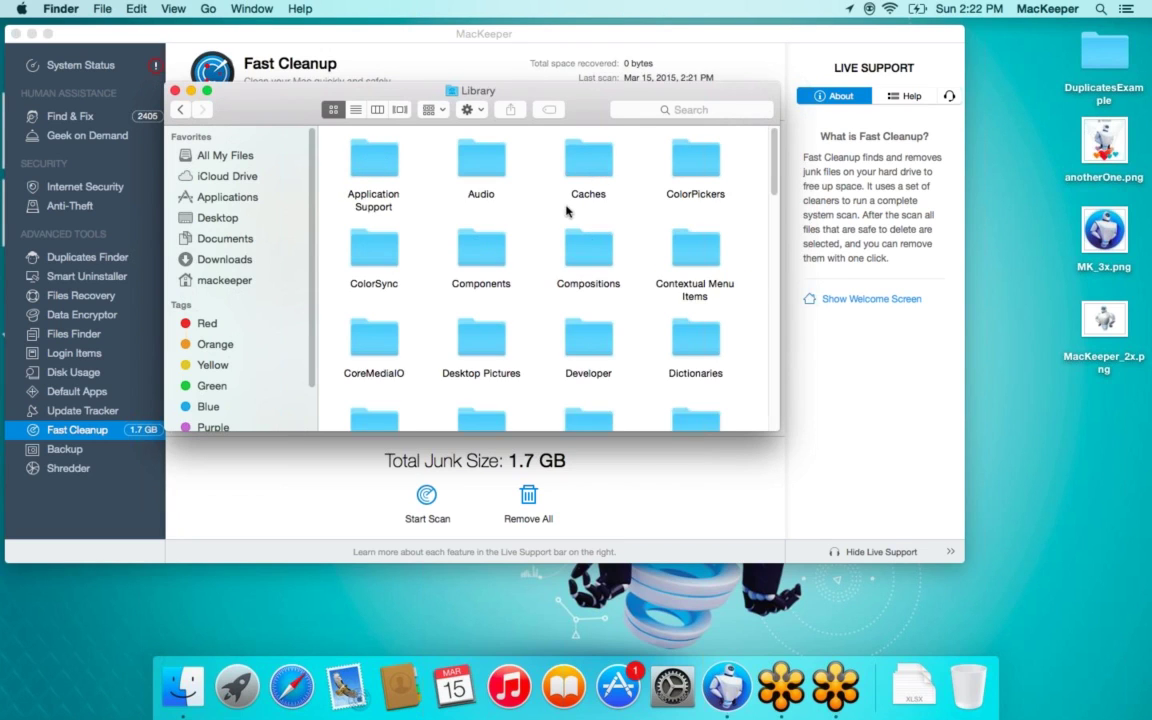
key(l)
double_click(562, 345)
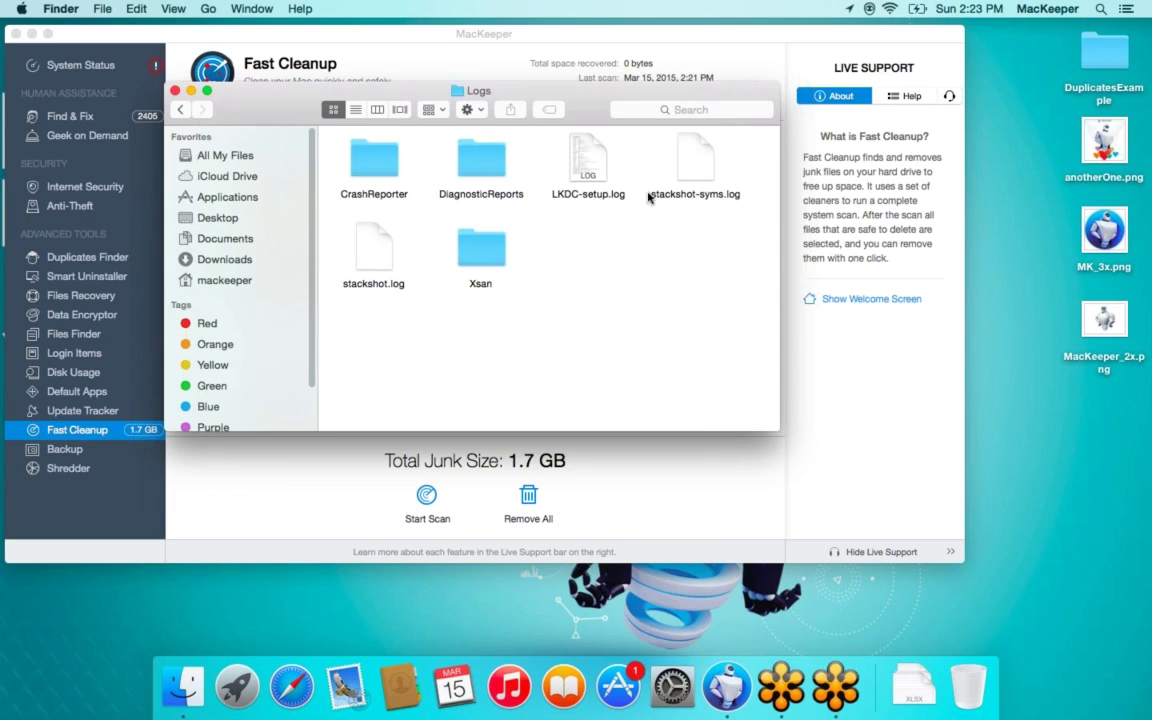
- Search Spotlight for "console" and switch to the Console app
click(1101, 8)
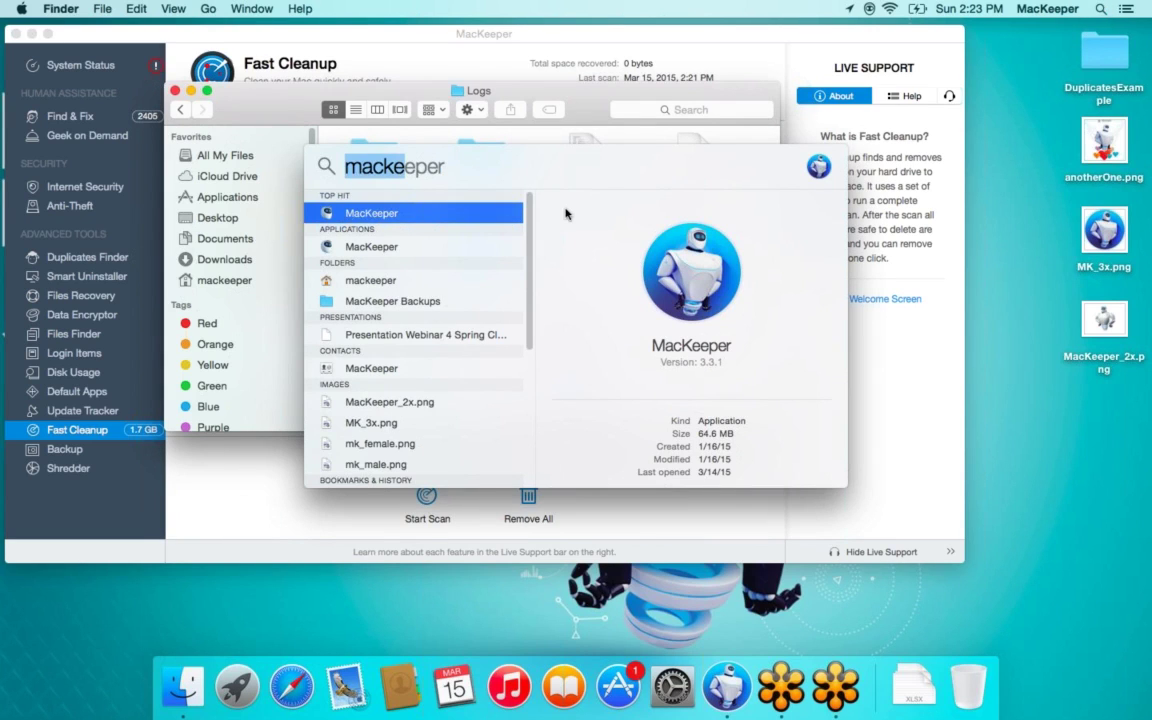
text(c)
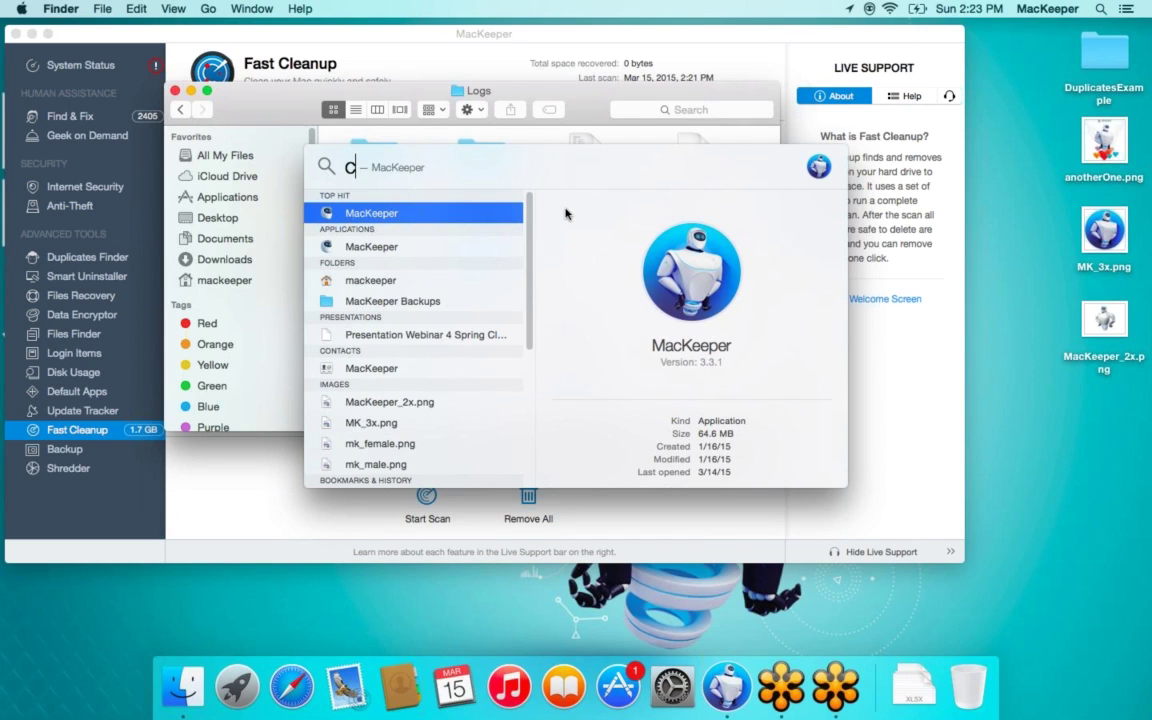
text(onsole)
key(Return)
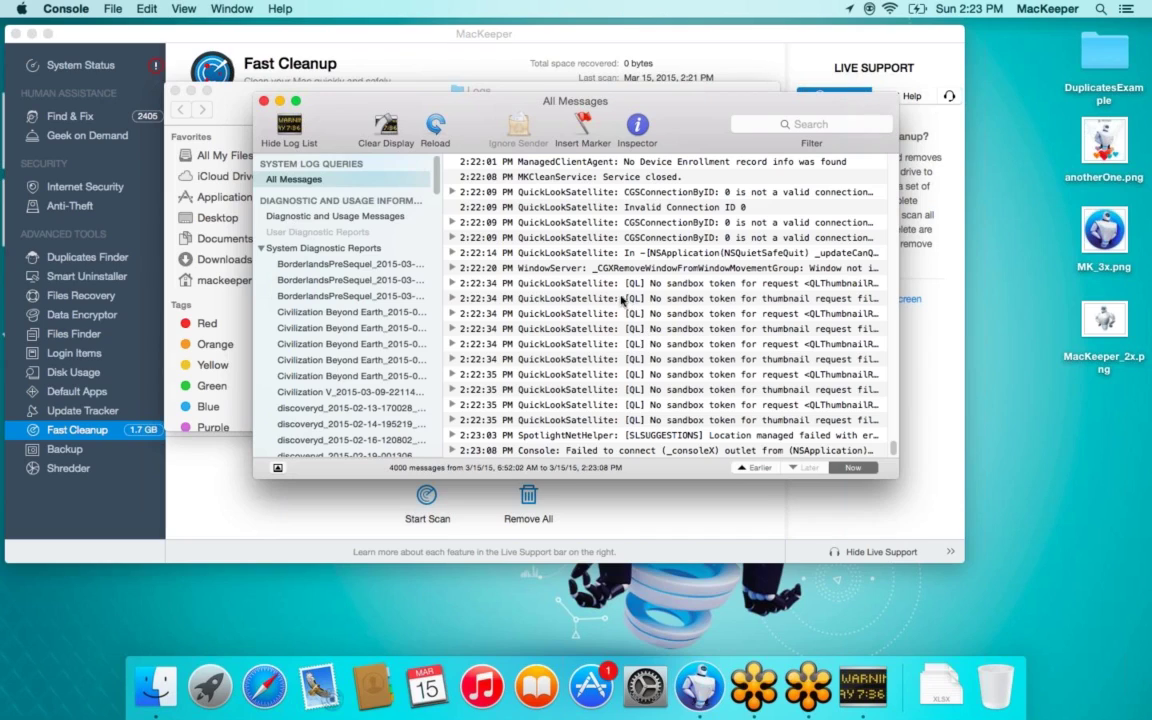
- Look back through the earlier entries in Console's All Messages log
scroll(620, 300, up, 4)
drag(661, 100, 507, 97)
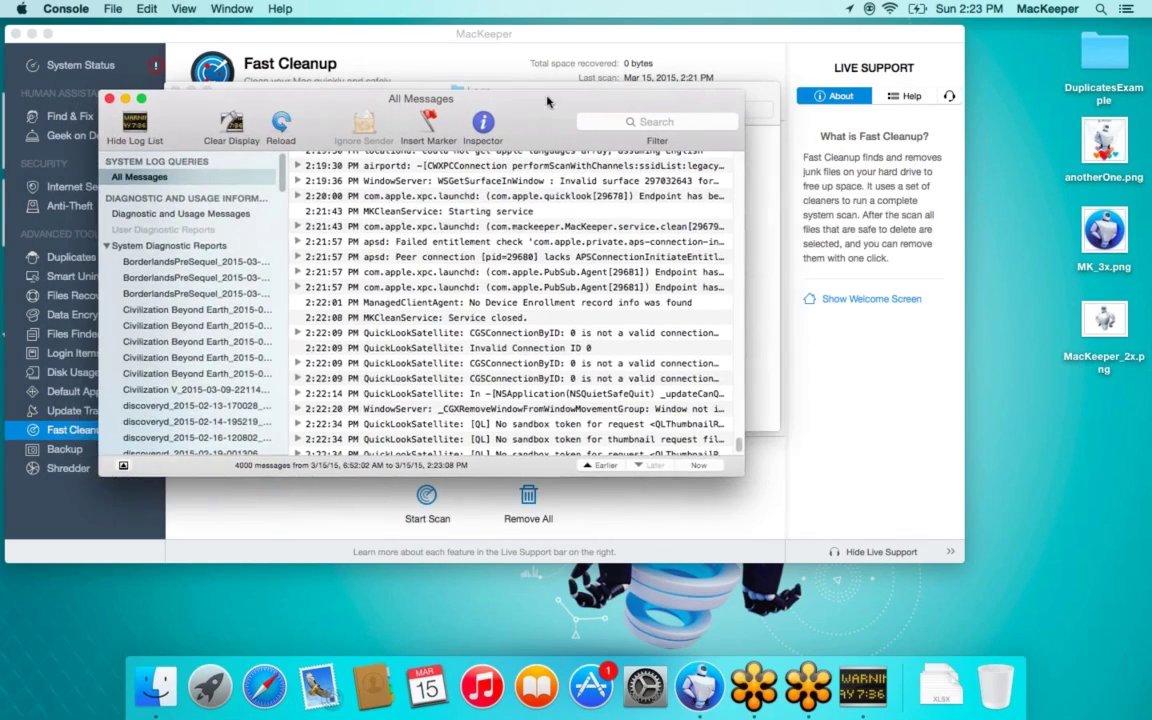
scroll(531, 250, up, 8)
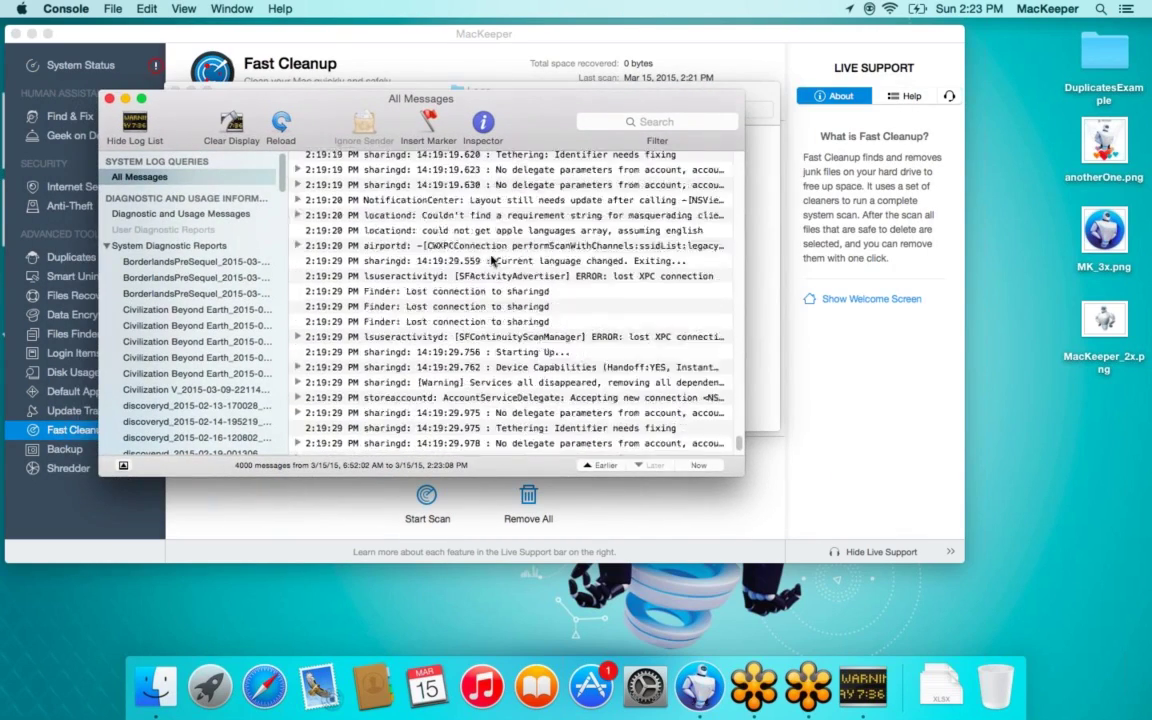
scroll(492, 260, up, 3)
click(421, 233)
scroll(450, 245, up, 6)
click(466, 247)
scroll(450, 260, up, 6)
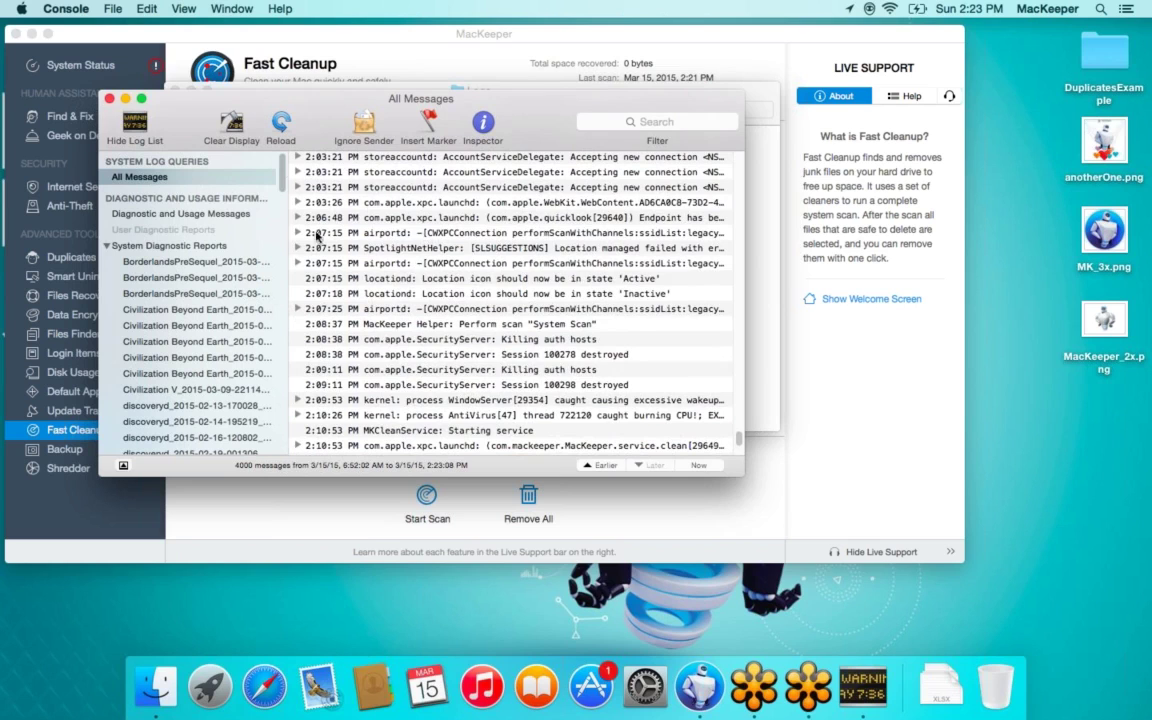
- Look through the Diagnostic and Usage Messages and the system diagnostic reports, including a Google Chrome Helper report, and quit Console
click(175, 213)
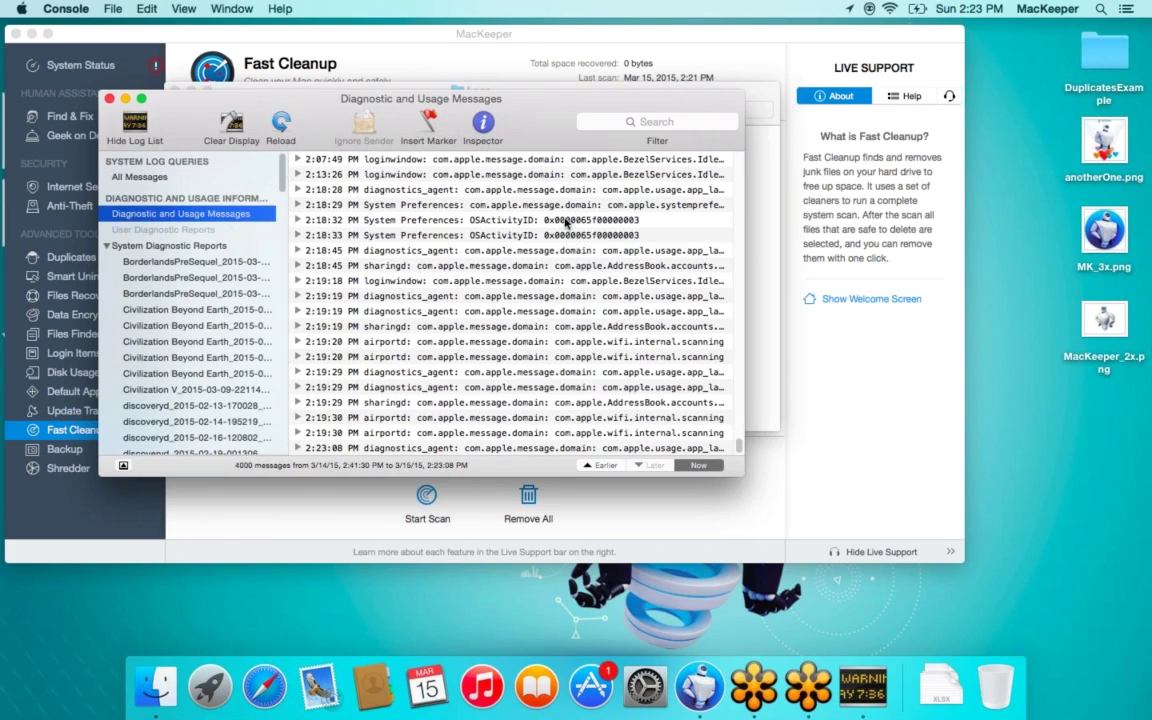
scroll(180, 275, down, 8)
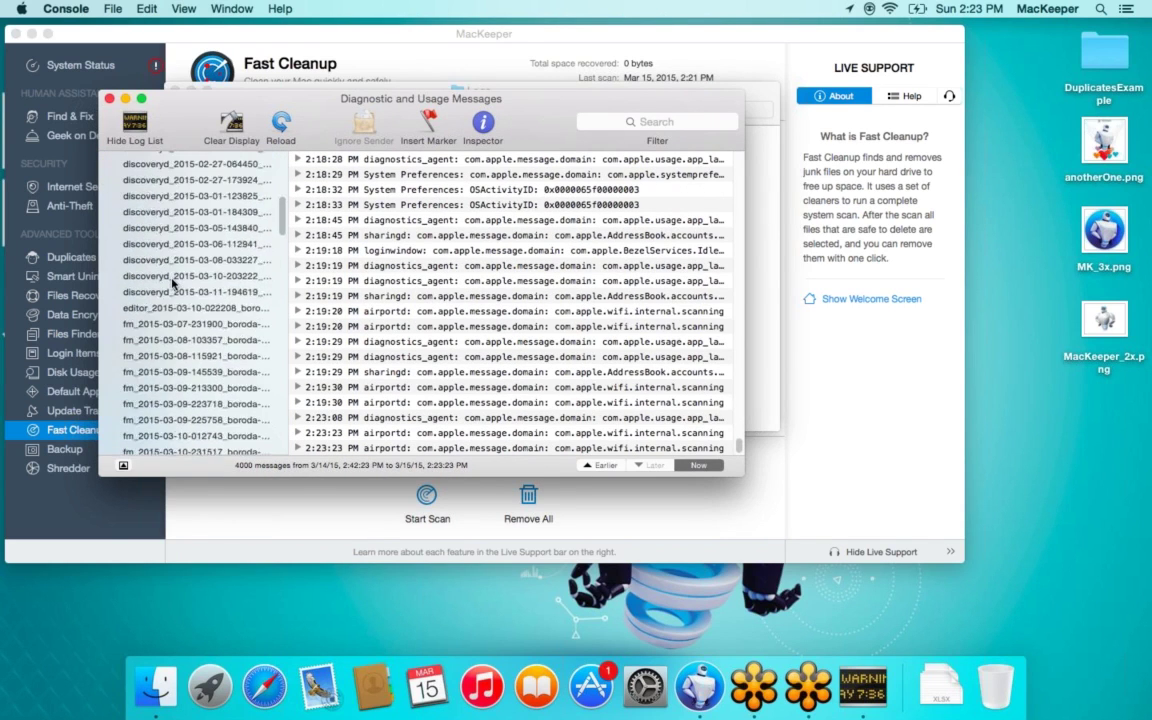
scroll(173, 284, down, 5)
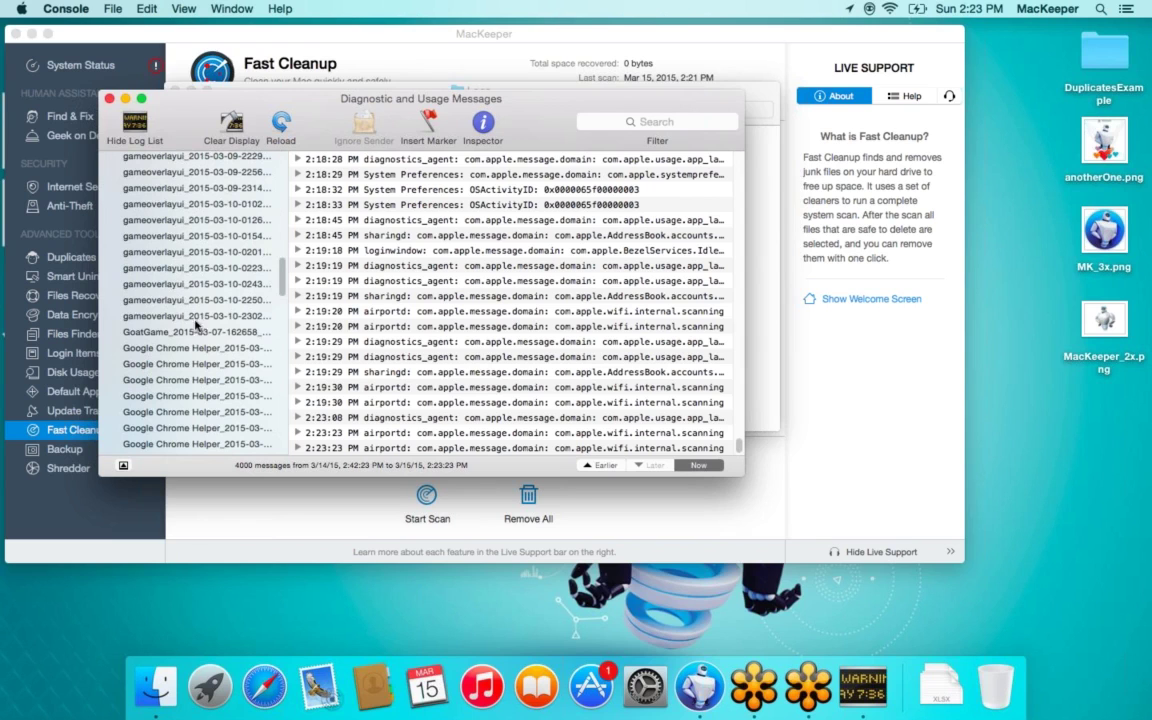
click(172, 347)
scroll(177, 313, down, 5)
scroll(177, 313, down, 5)
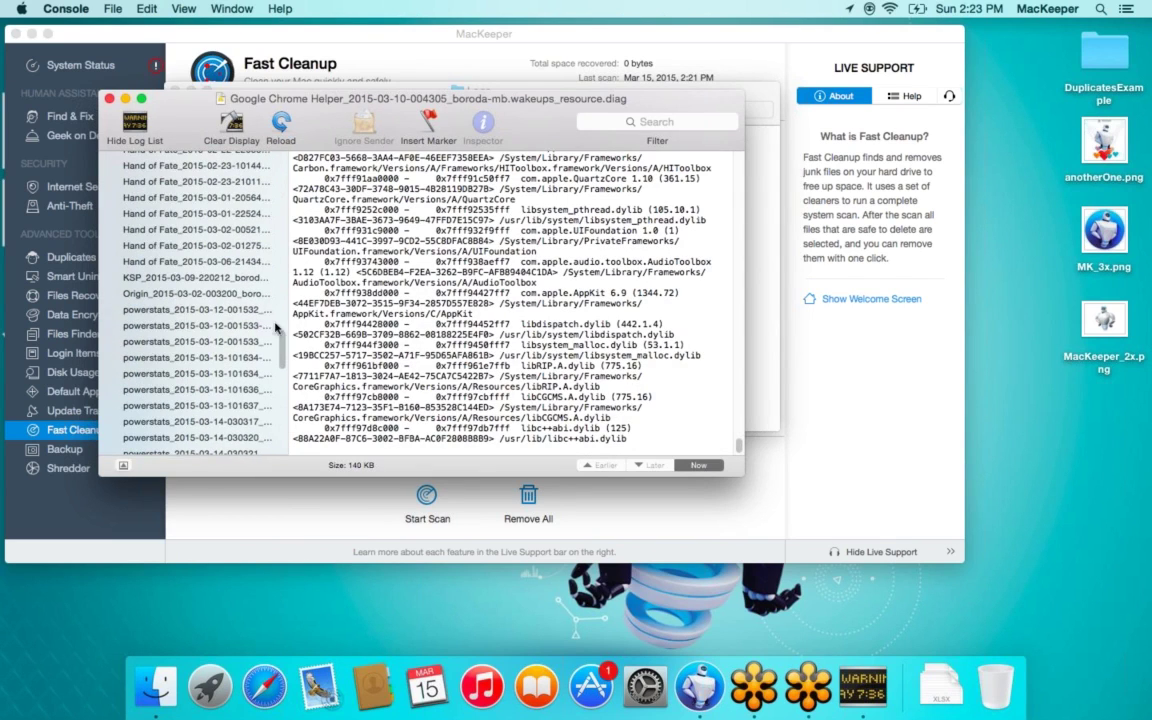
scroll(275, 357, down, 5)
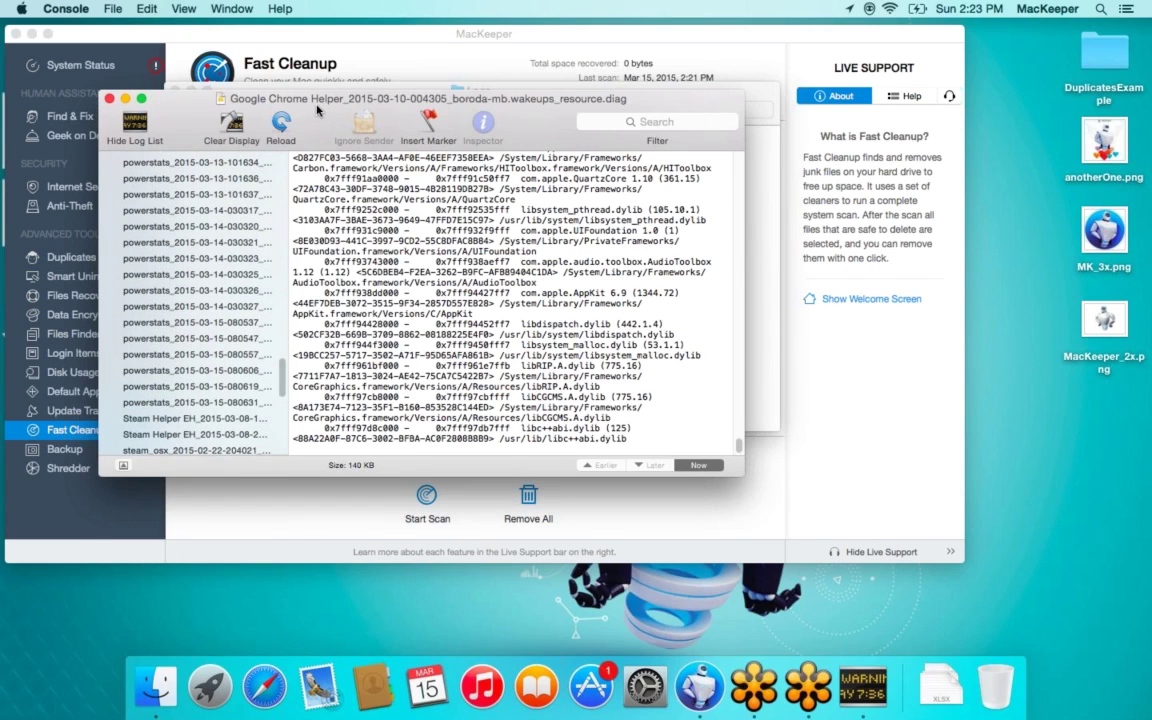
key(super+q)
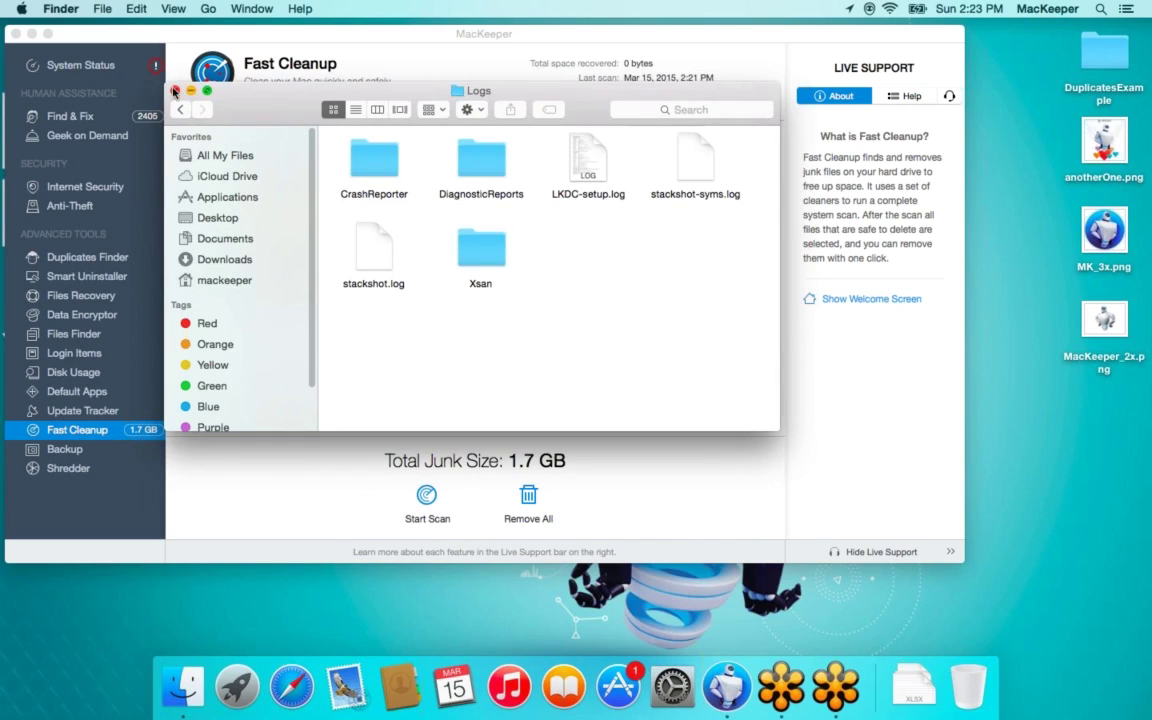
- Show the Mac's Restart command without running it, and close the system Logs folder window
click(21, 9)
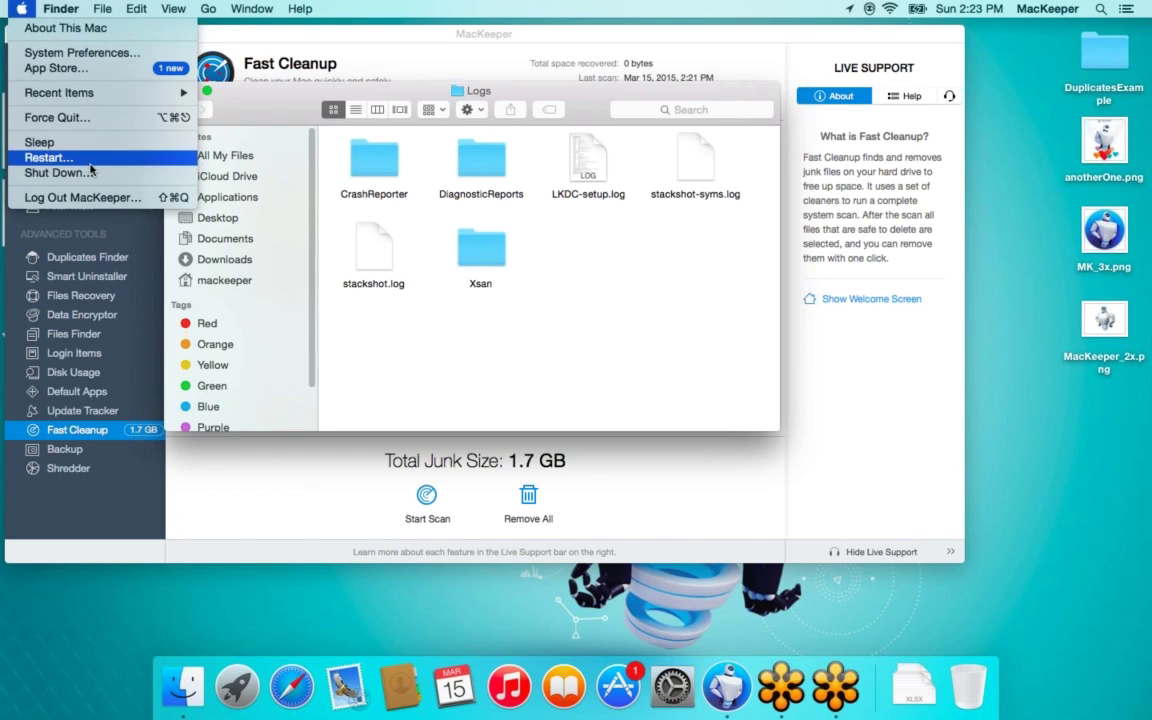
click(614, 329)
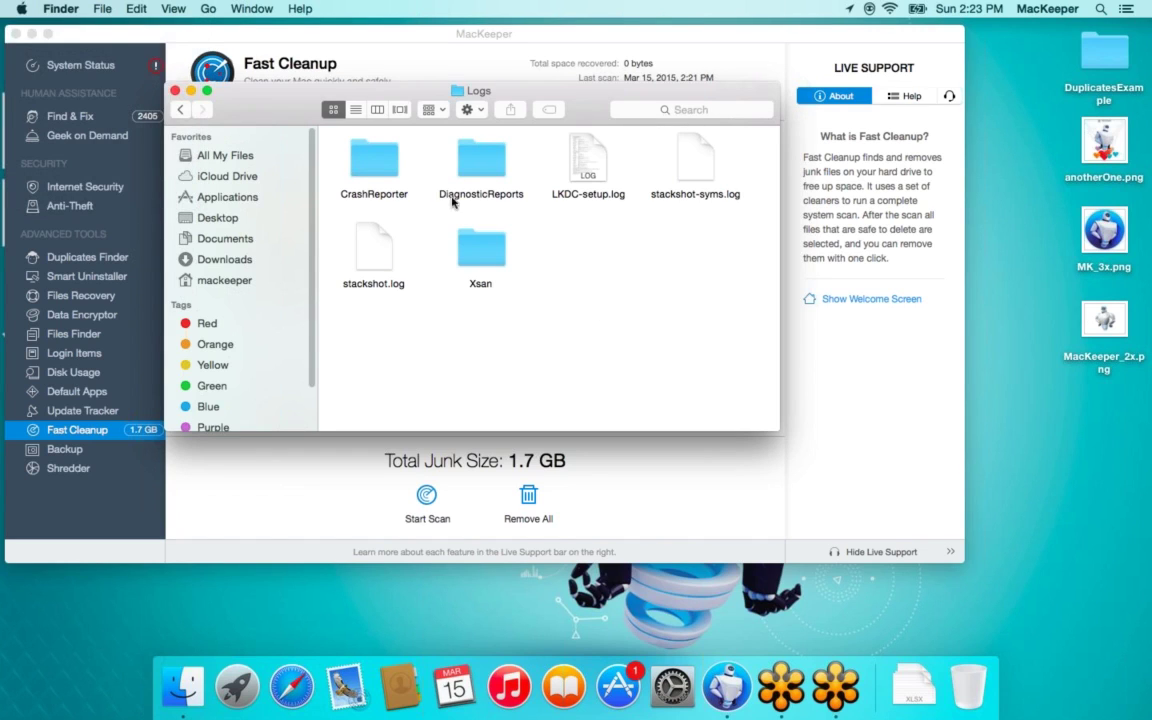
click(176, 91)
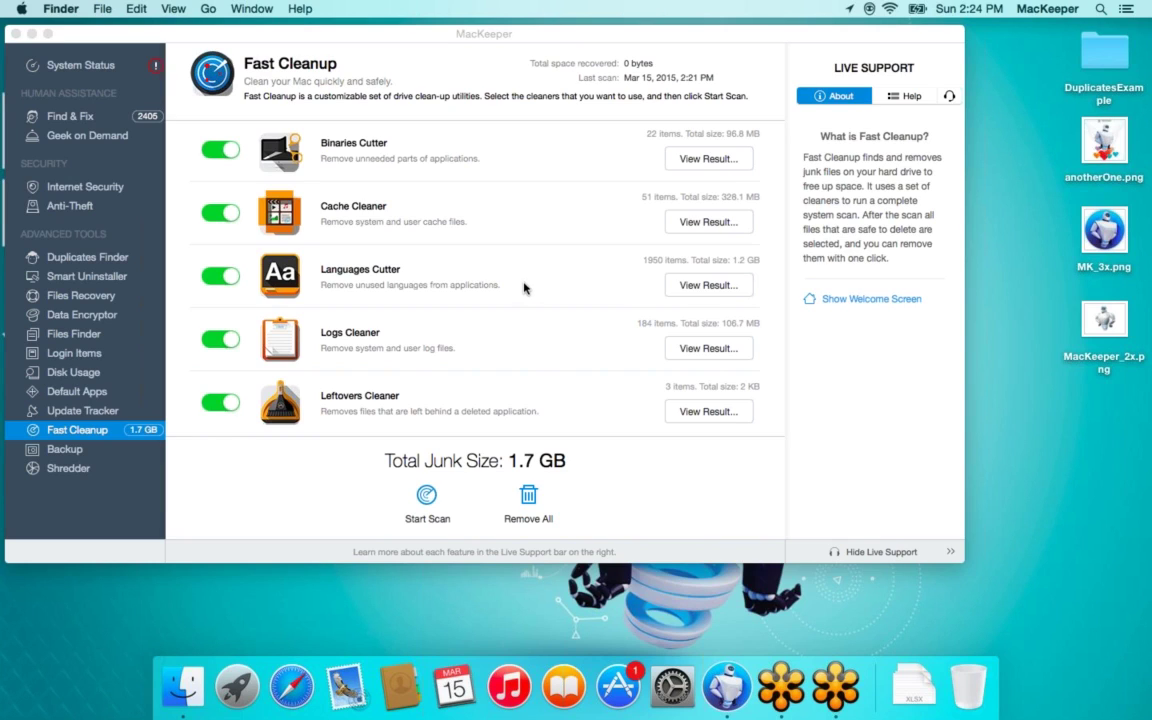
- View the Logs Cleaner results in MacKeeper and return to the Fast Cleanup overview
click(727, 352)
click(727, 350)
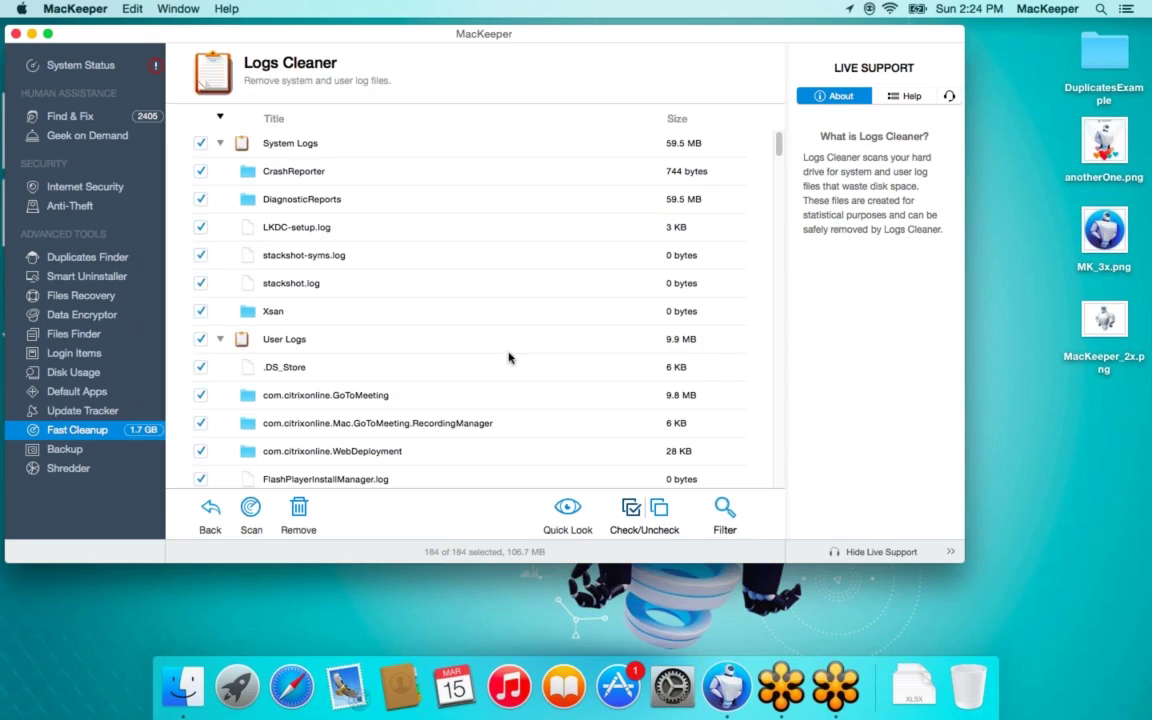
click(210, 510)
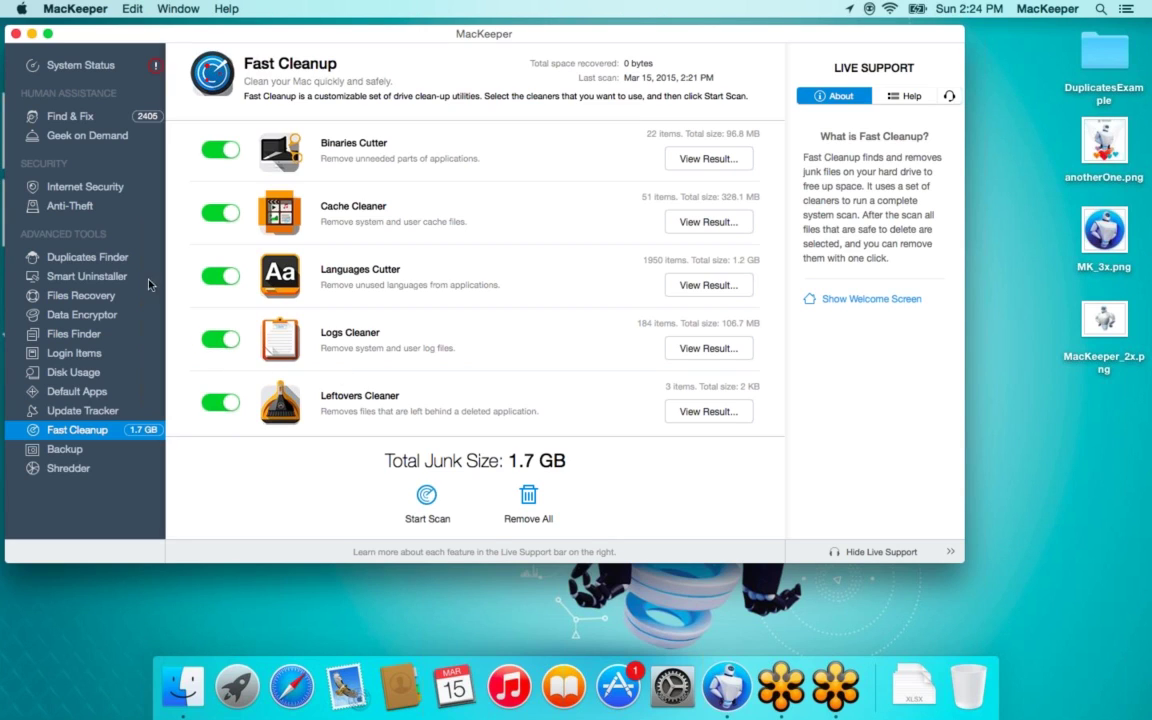
- Open MacKeeper's Duplicates Finder, and switch to a new Finder window showing the Desktop folder
click(105, 258)
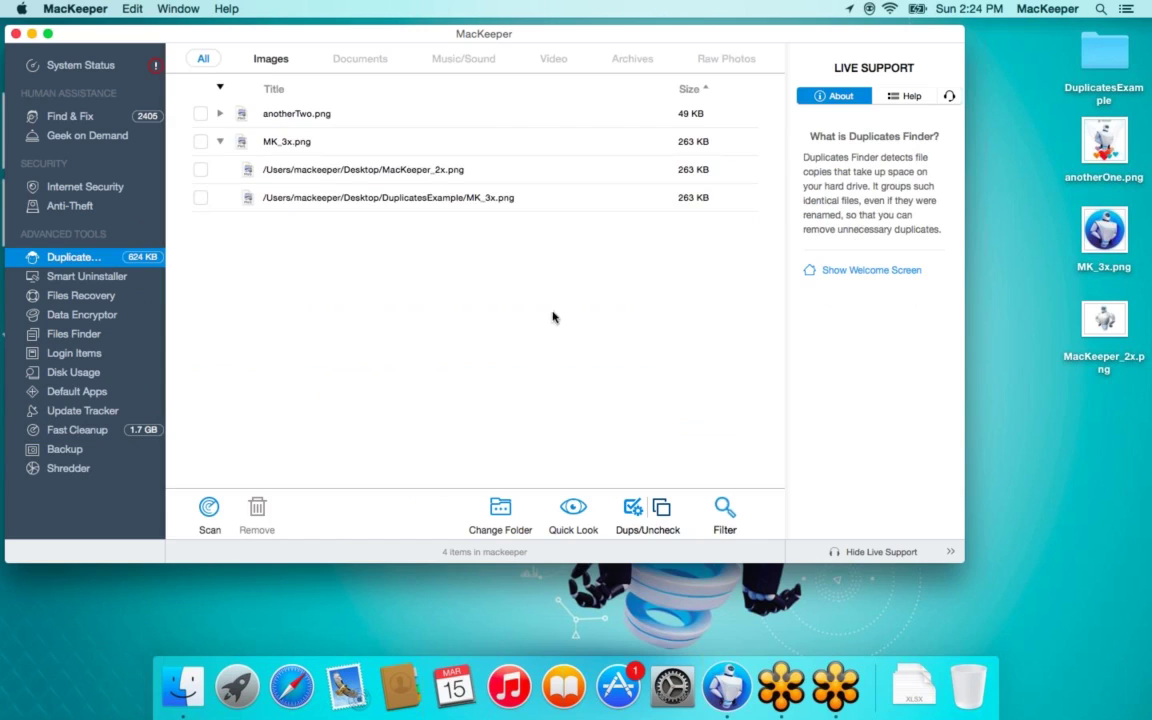
click(183, 686)
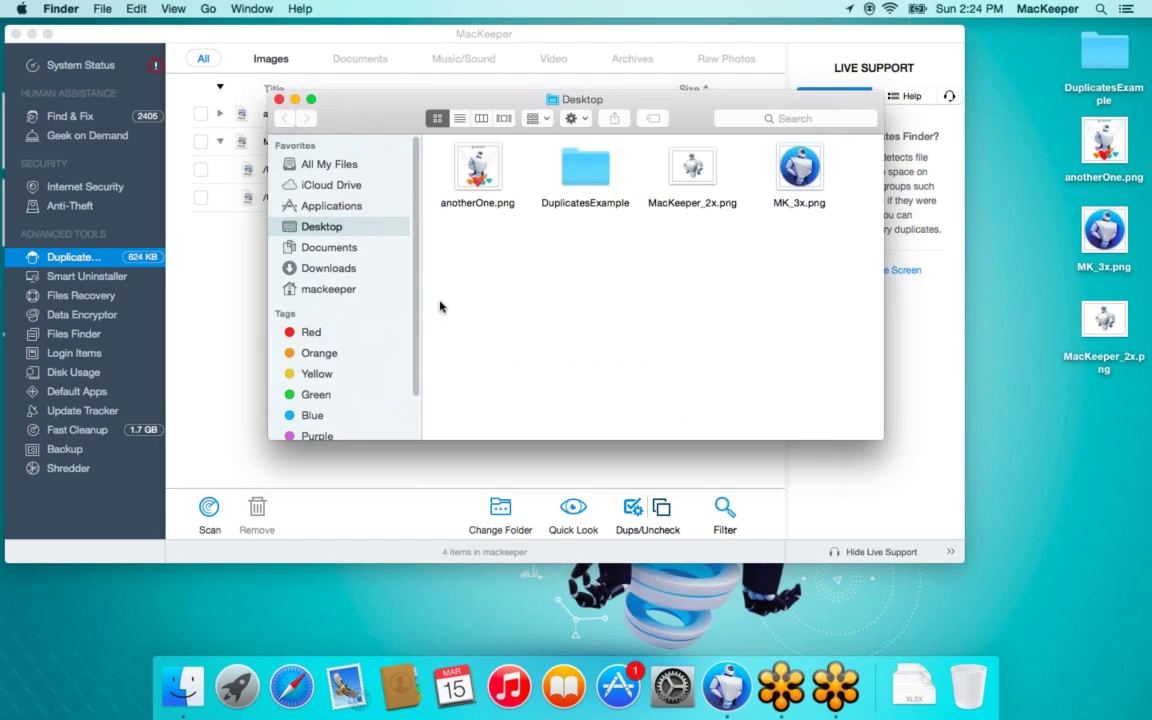
drag(428, 97, 352, 69)
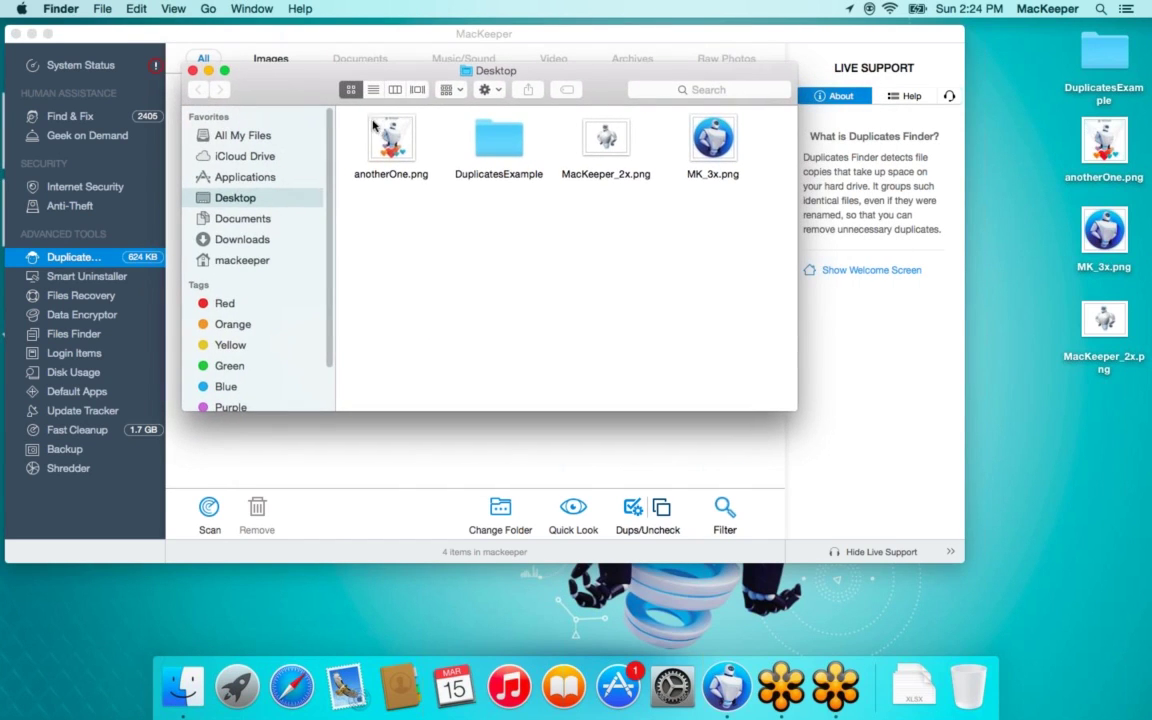
- Browse the Downloads folder and the home folder, and open the iTunes folder inside Music
click(226, 240)
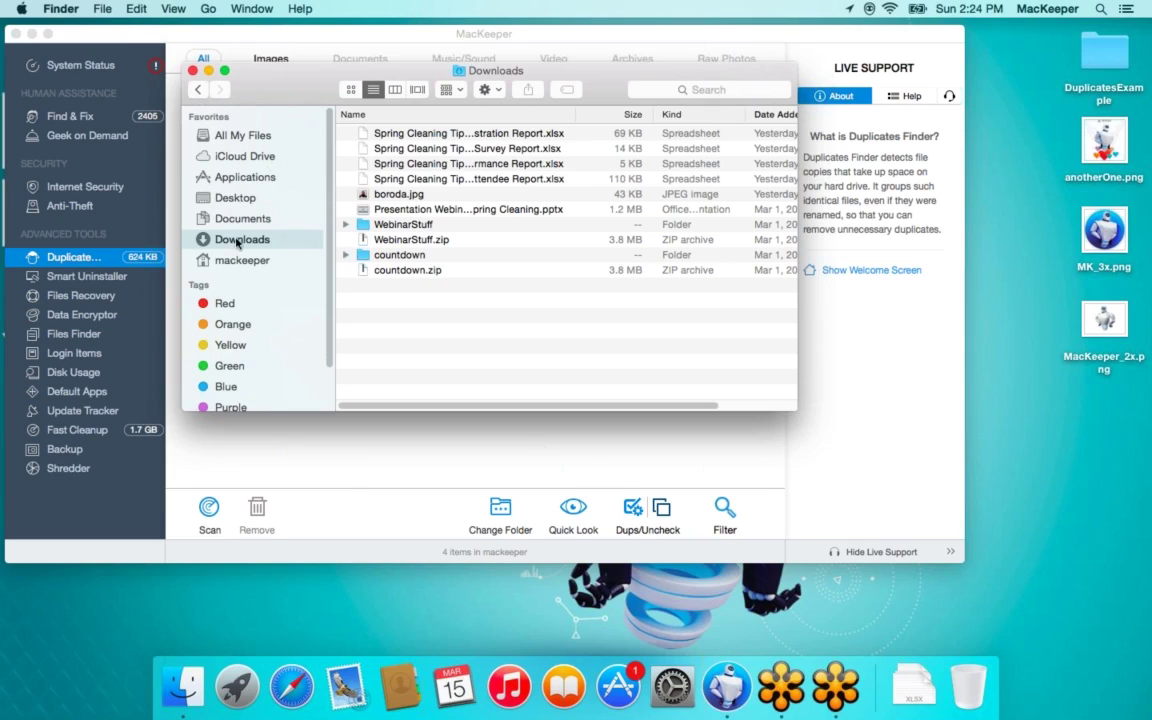
click(210, 259)
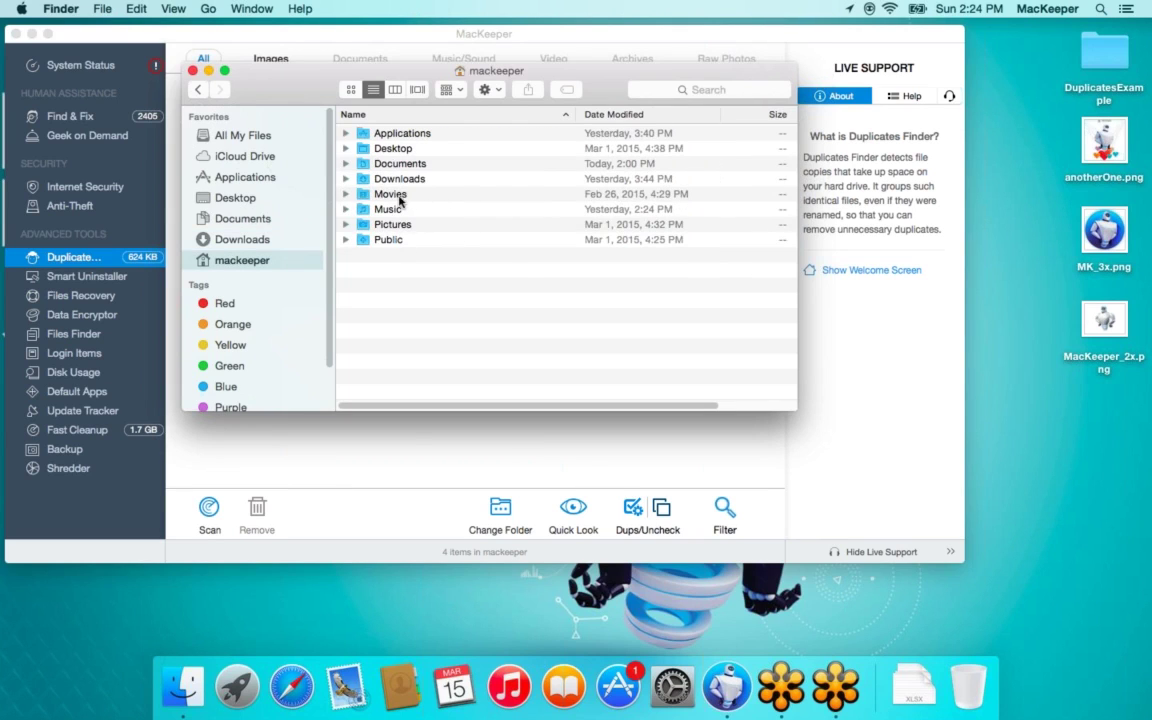
click(438, 210)
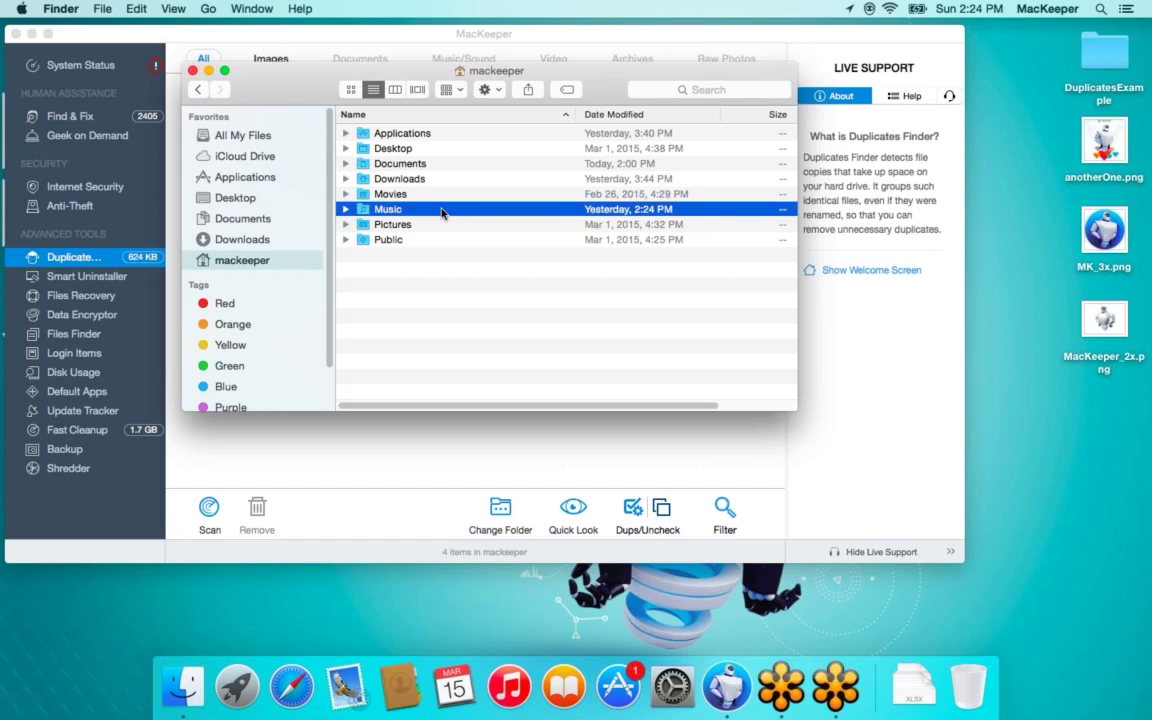
double_click(441, 210)
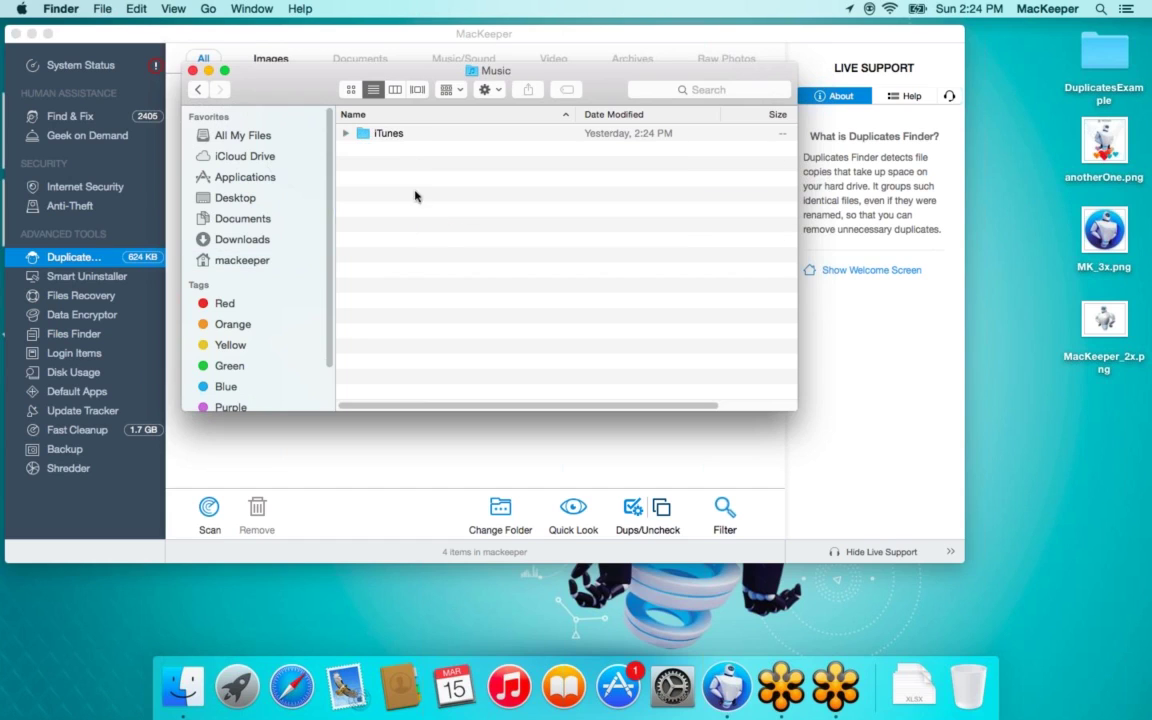
click(378, 134)
double_click(378, 134)
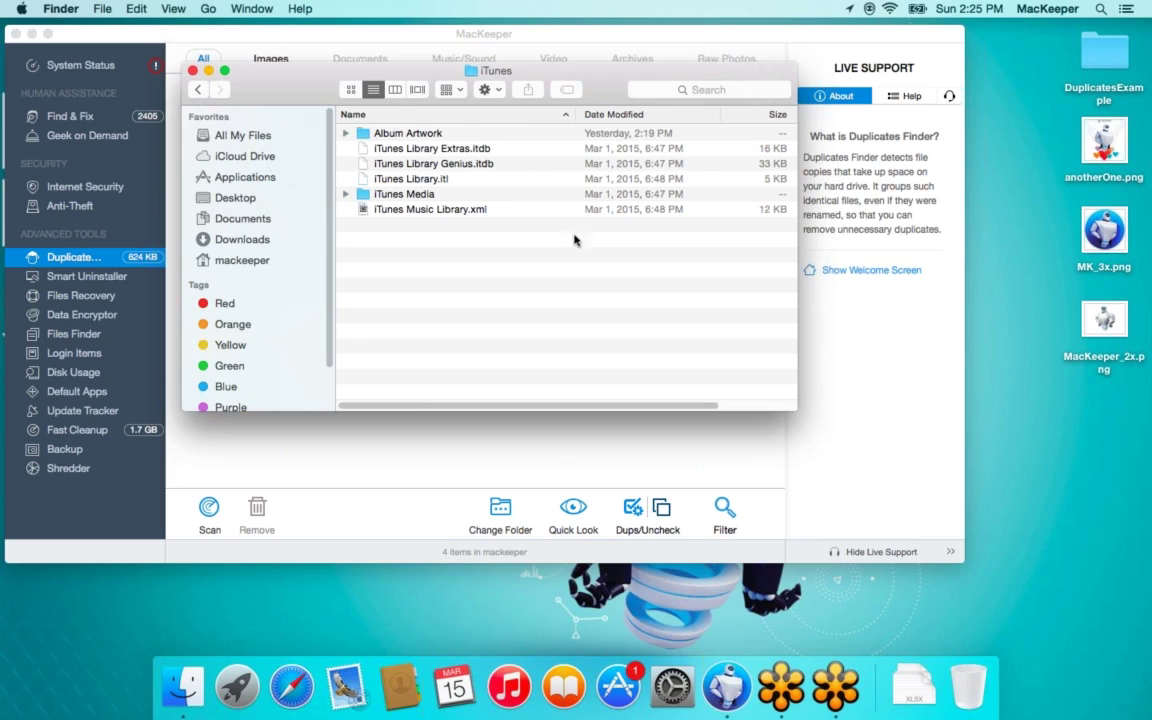
- Search the whole Mac for all files using the wildcard *
click(725, 90)
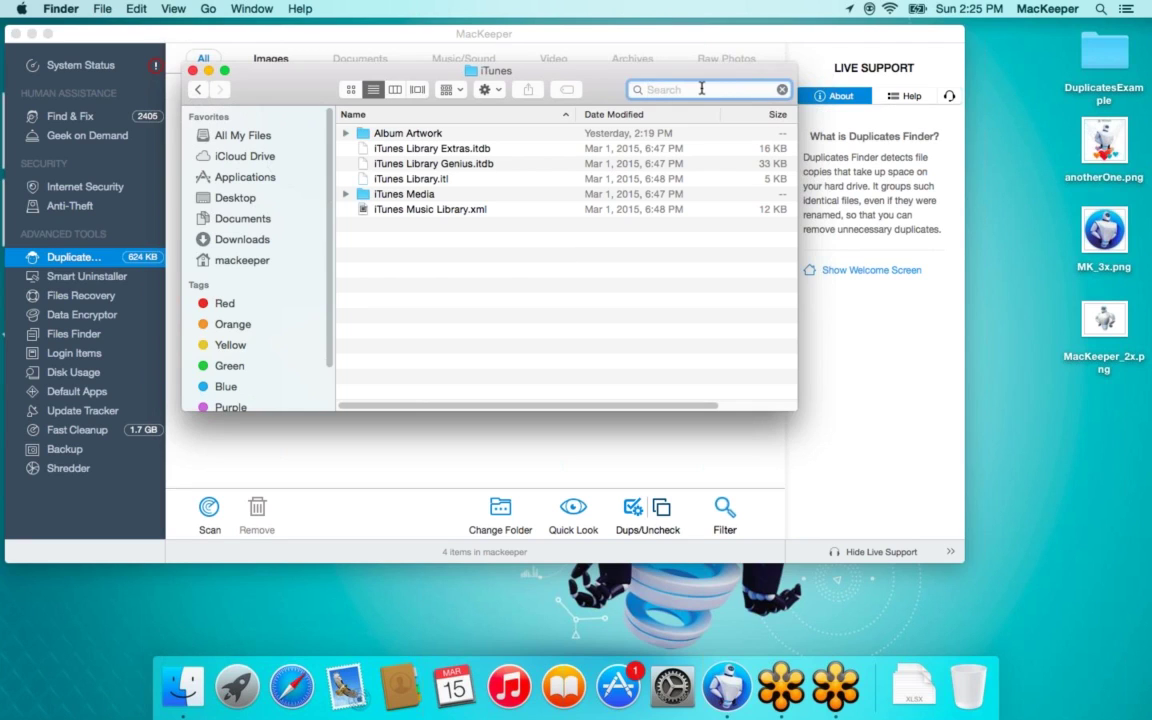
text(*)
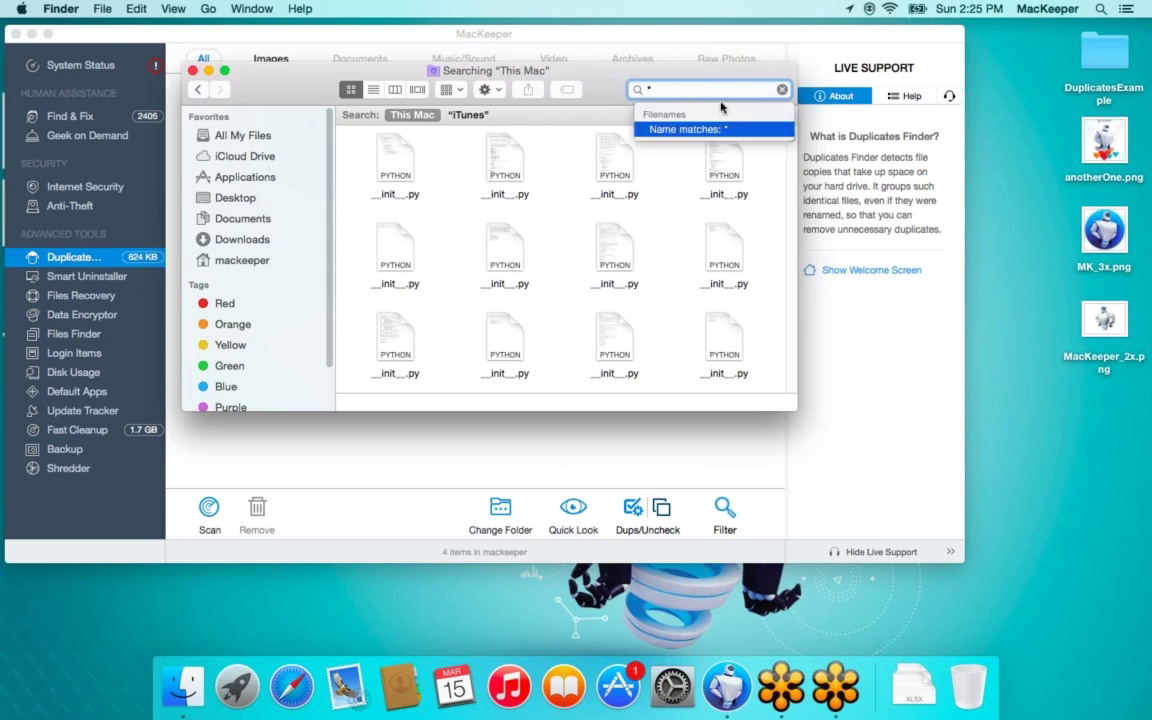
key(Return)
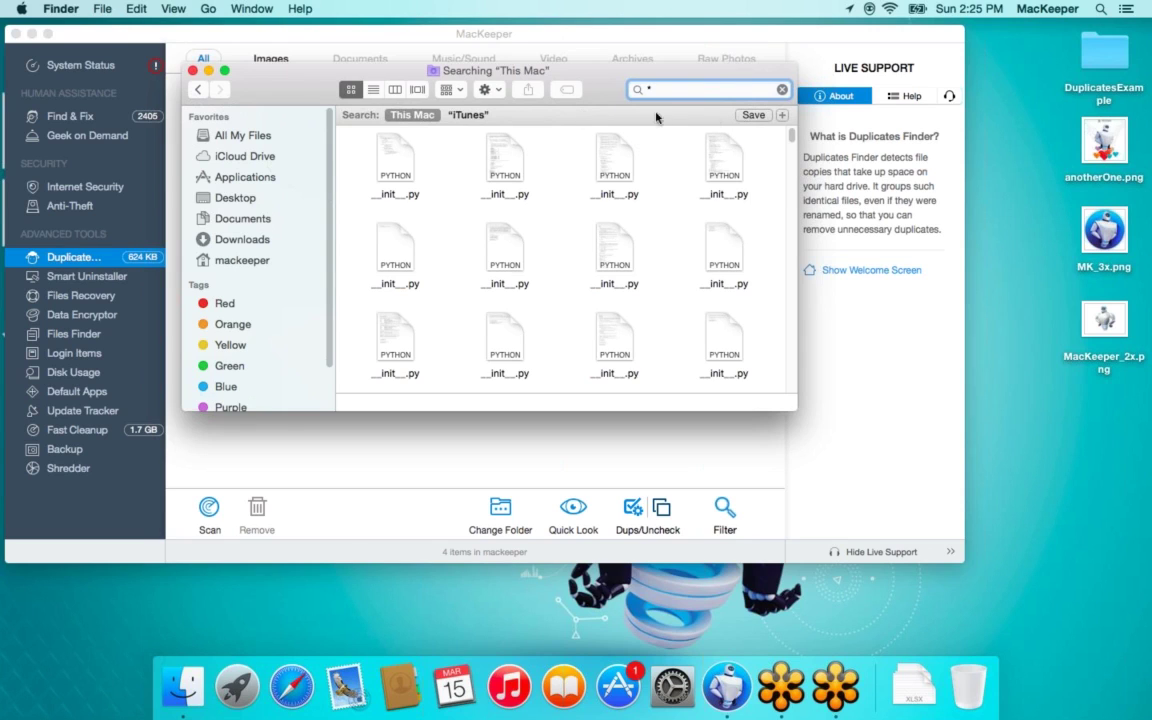
- Add a Kind criterion to the search and filter by Movie, Music, Presentation and finally Folder
click(786, 119)
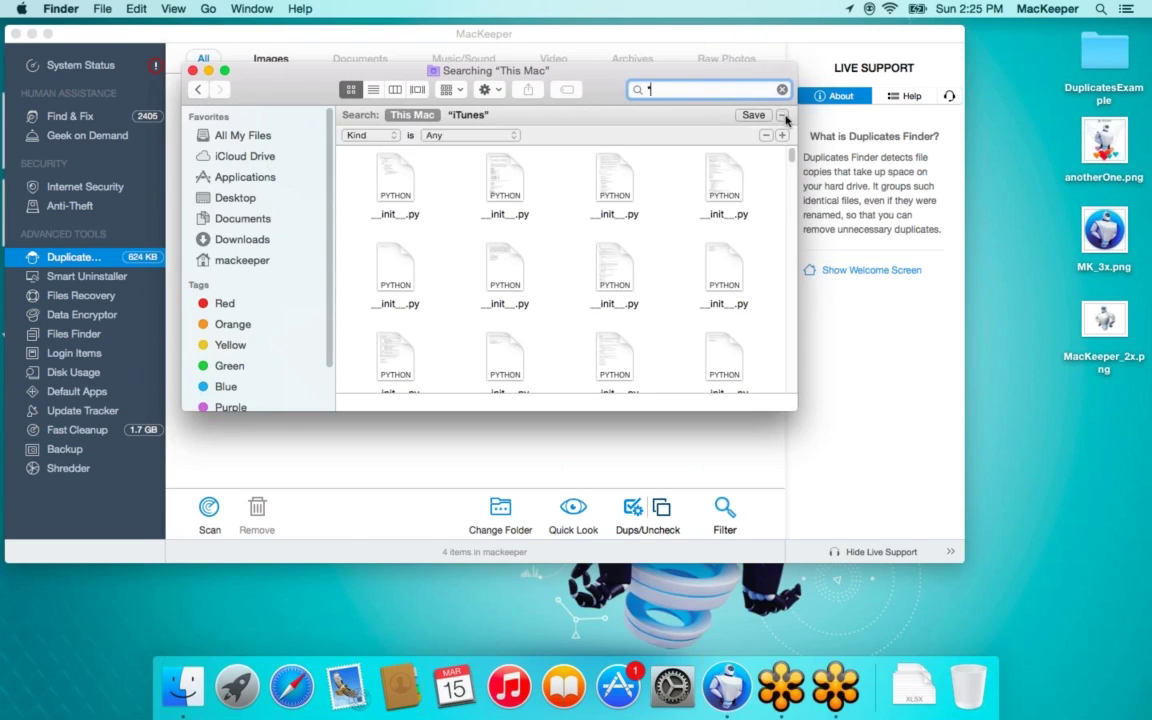
click(378, 137)
click(380, 138)
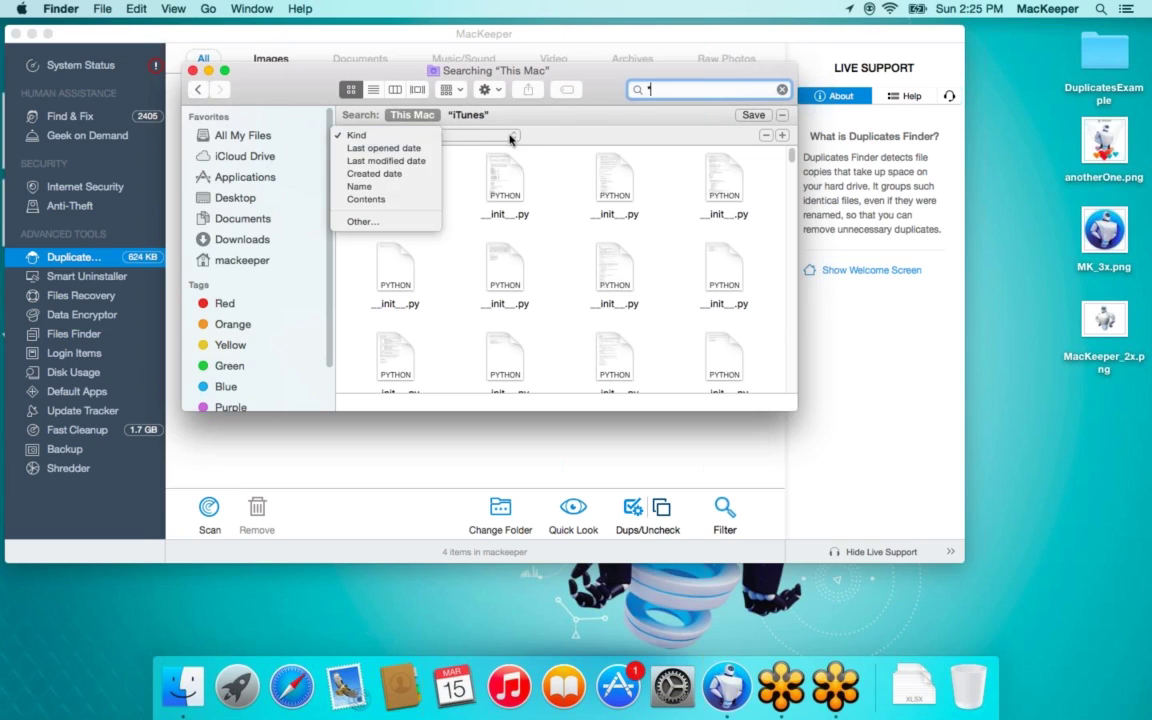
click(488, 137)
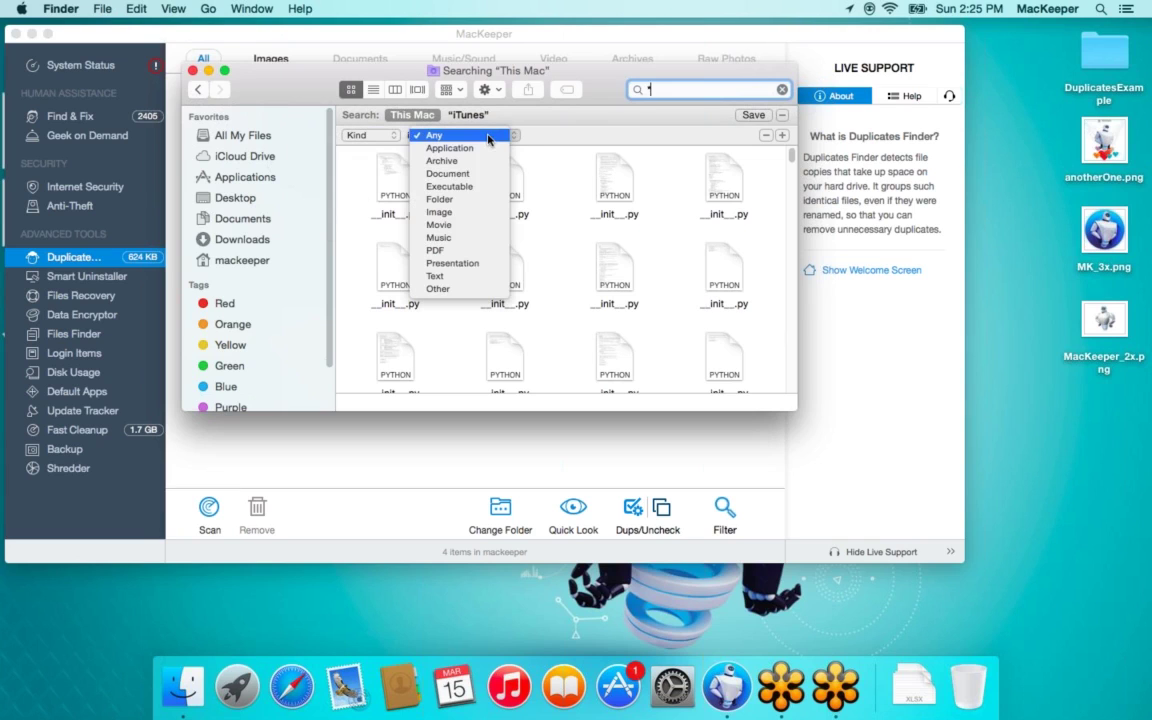
click(440, 224)
click(435, 135)
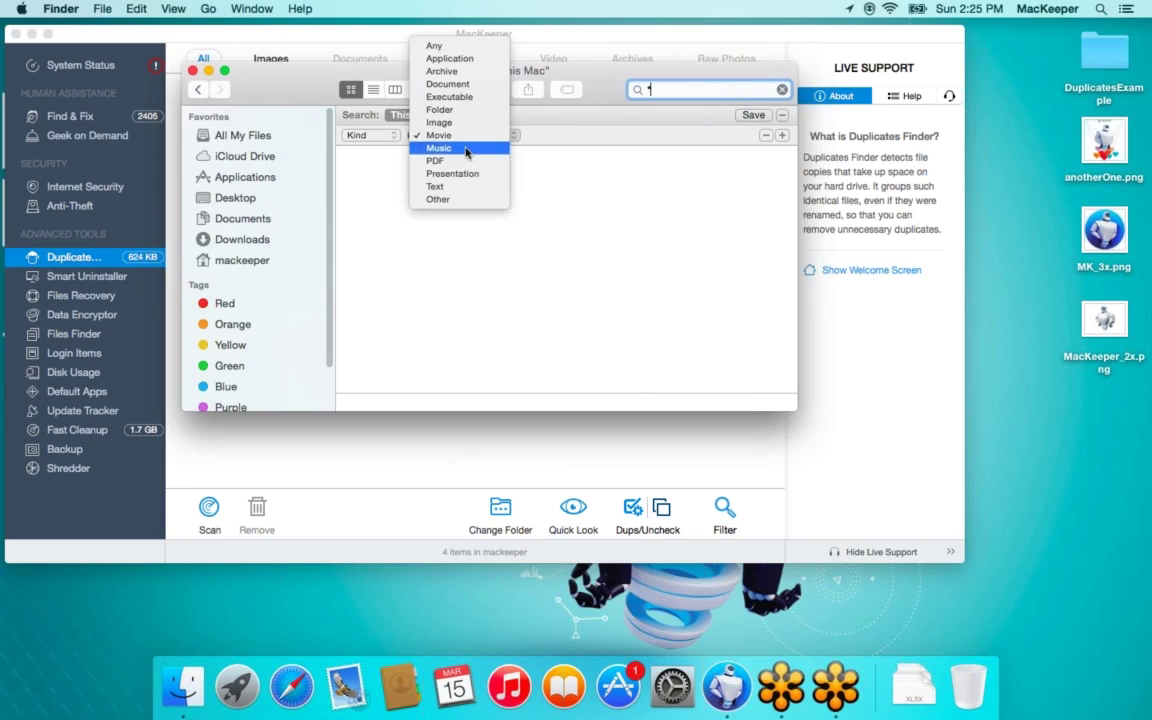
click(435, 147)
click(438, 135)
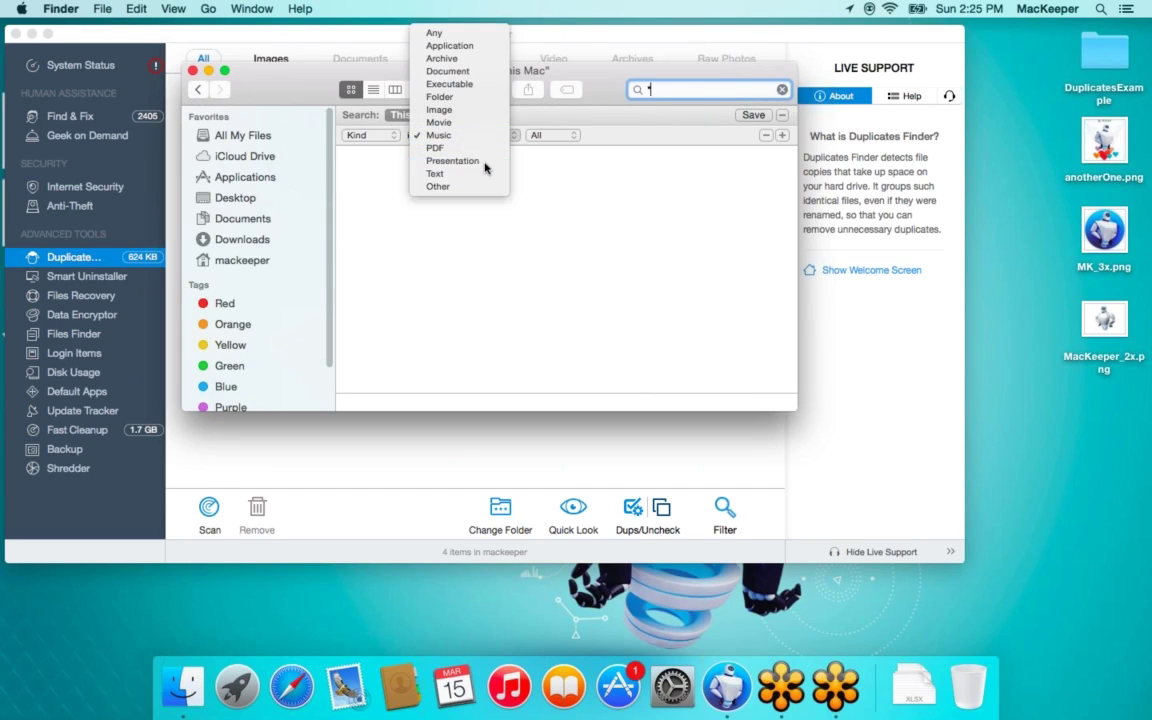
click(476, 160)
click(479, 136)
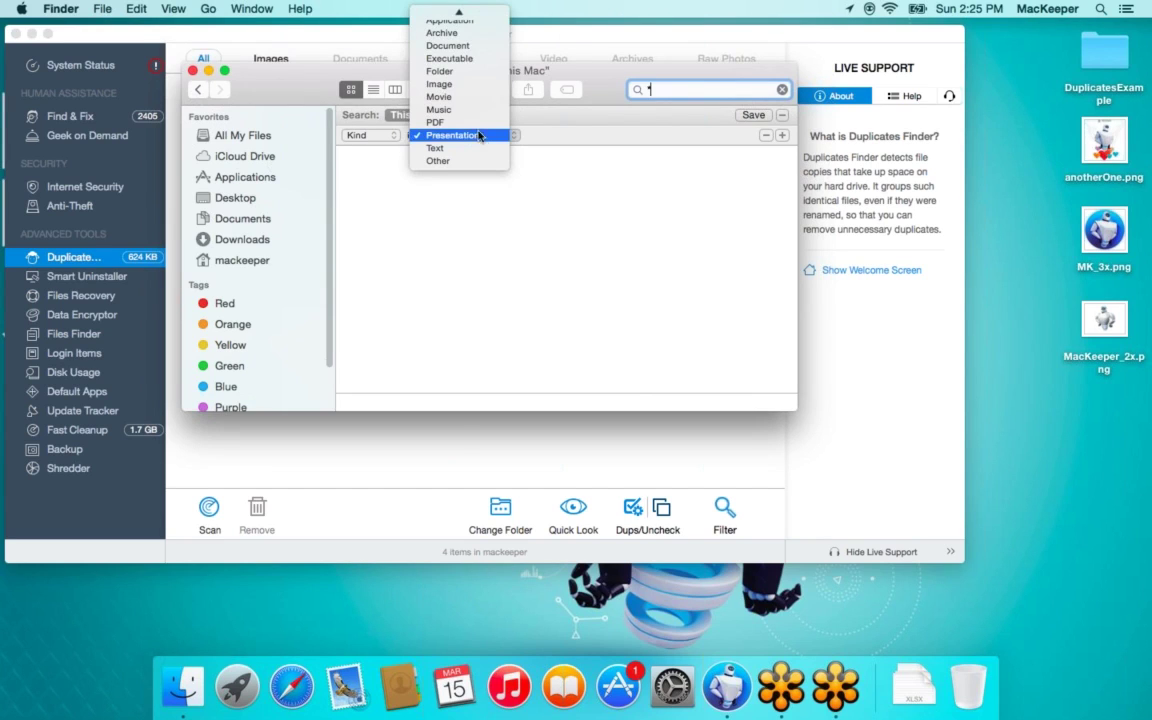
click(466, 73)
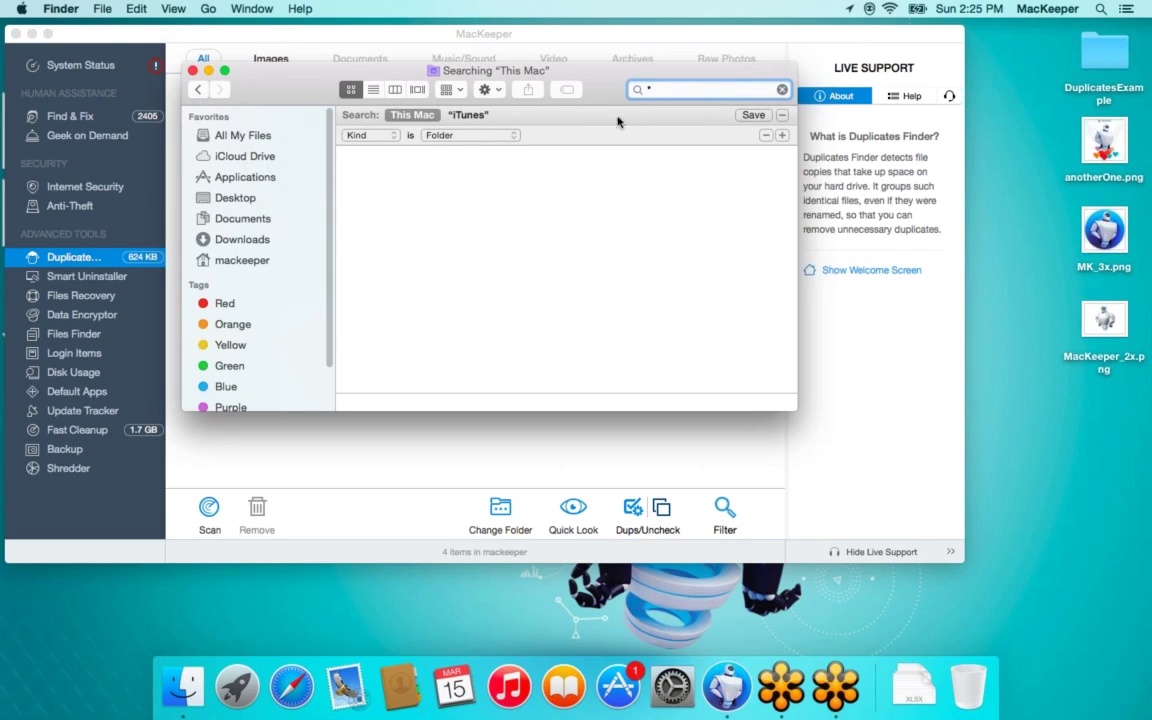
- Clear the search, close the iTunes folder window, and collapse the MK_3x.png group in MacKeeper's Duplicates Finder
click(783, 90)
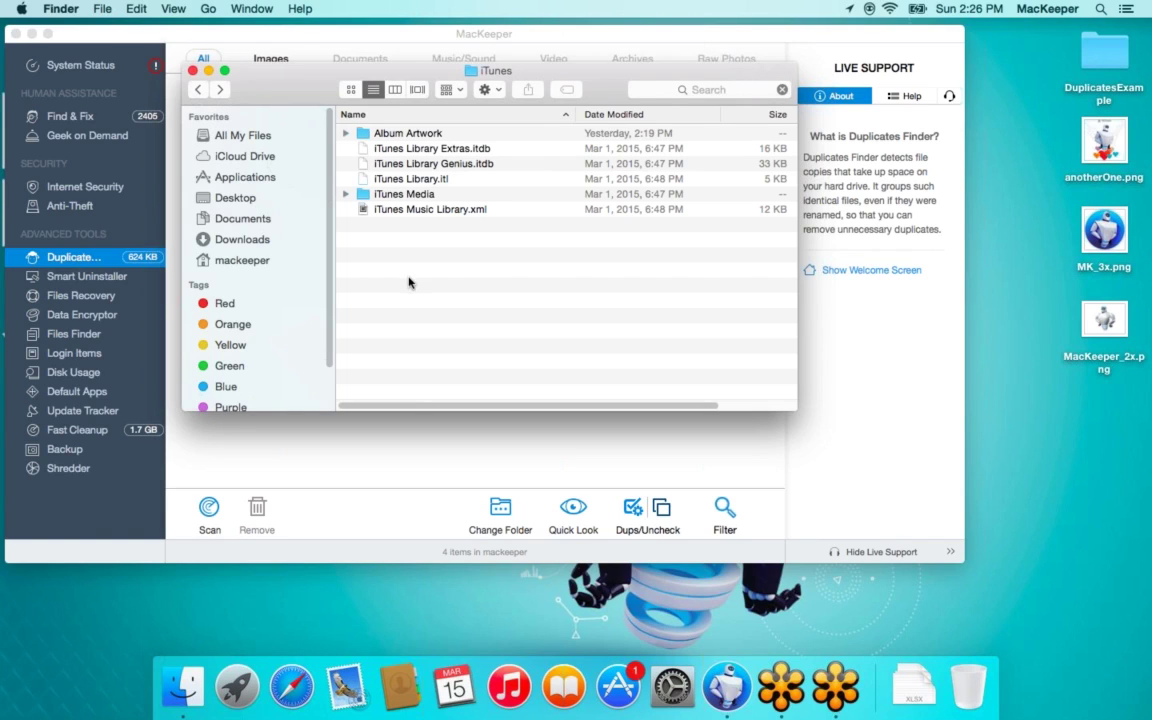
click(192, 71)
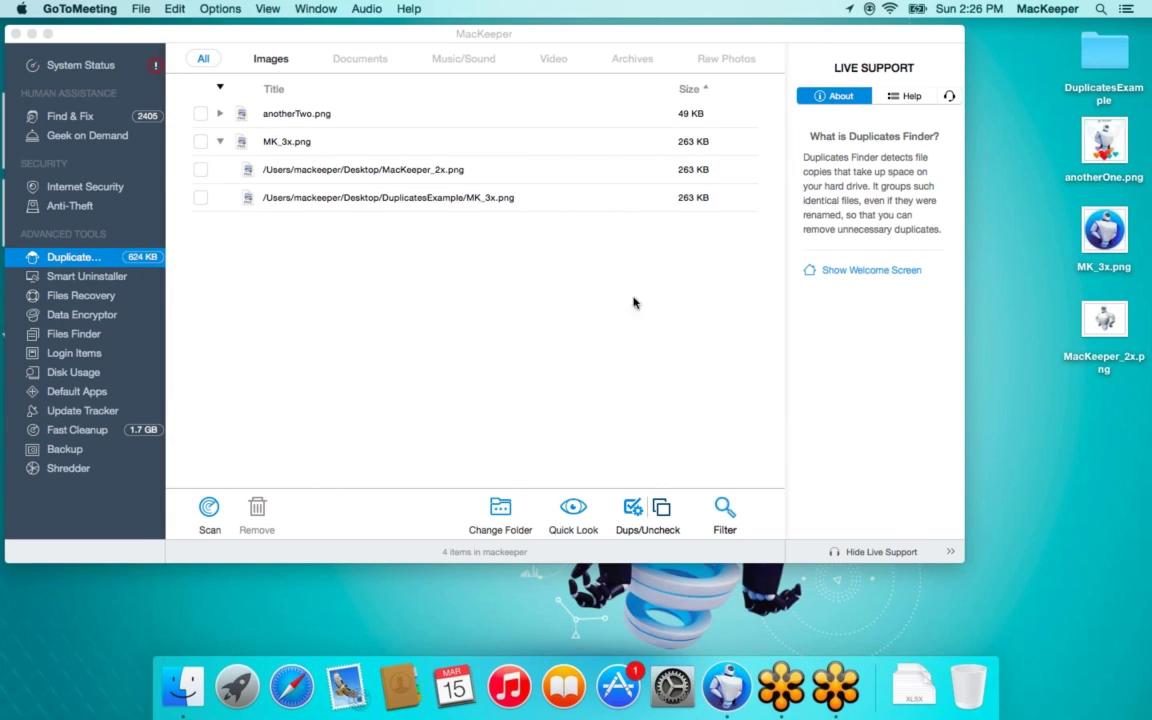
click(411, 280)
click(221, 143)
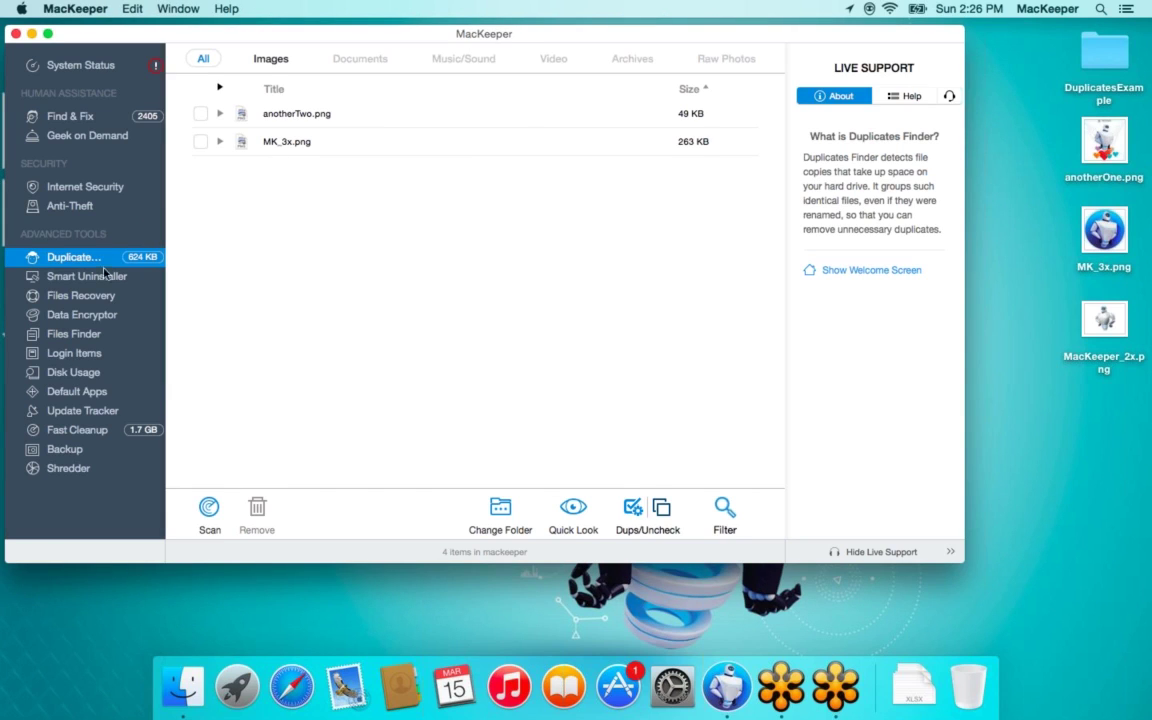
- Rescan the home folder for duplicates, and change the scan folder to Desktop with an immediate scan
click(209, 511)
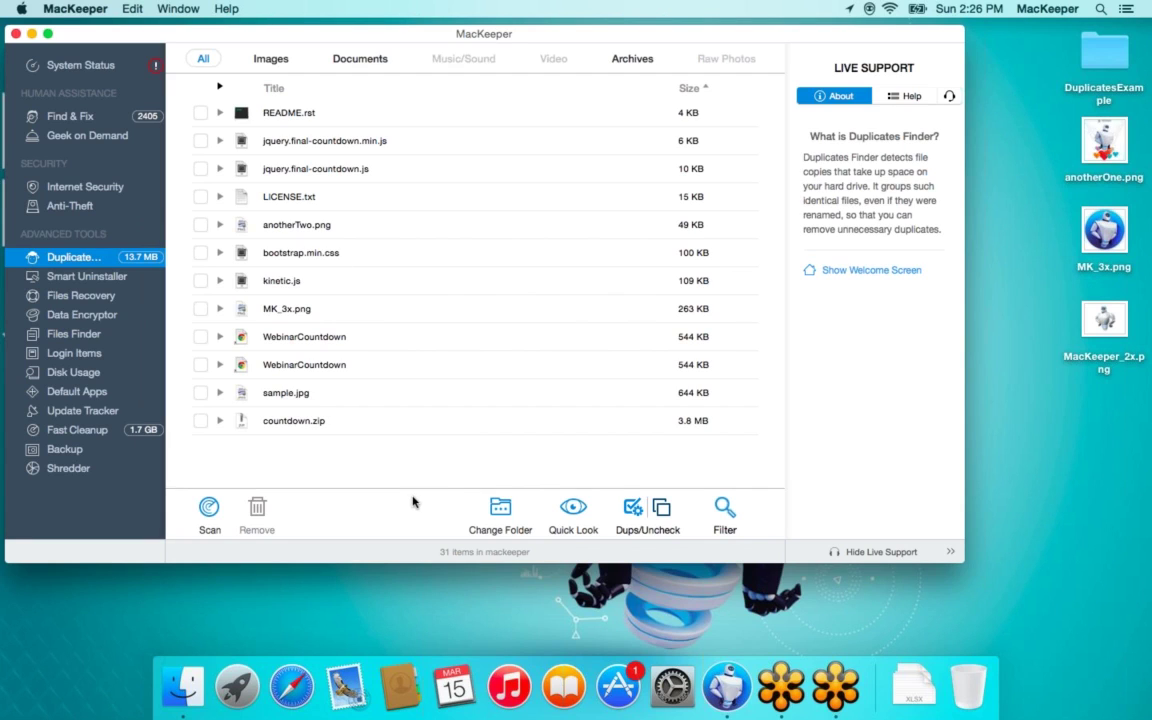
click(498, 508)
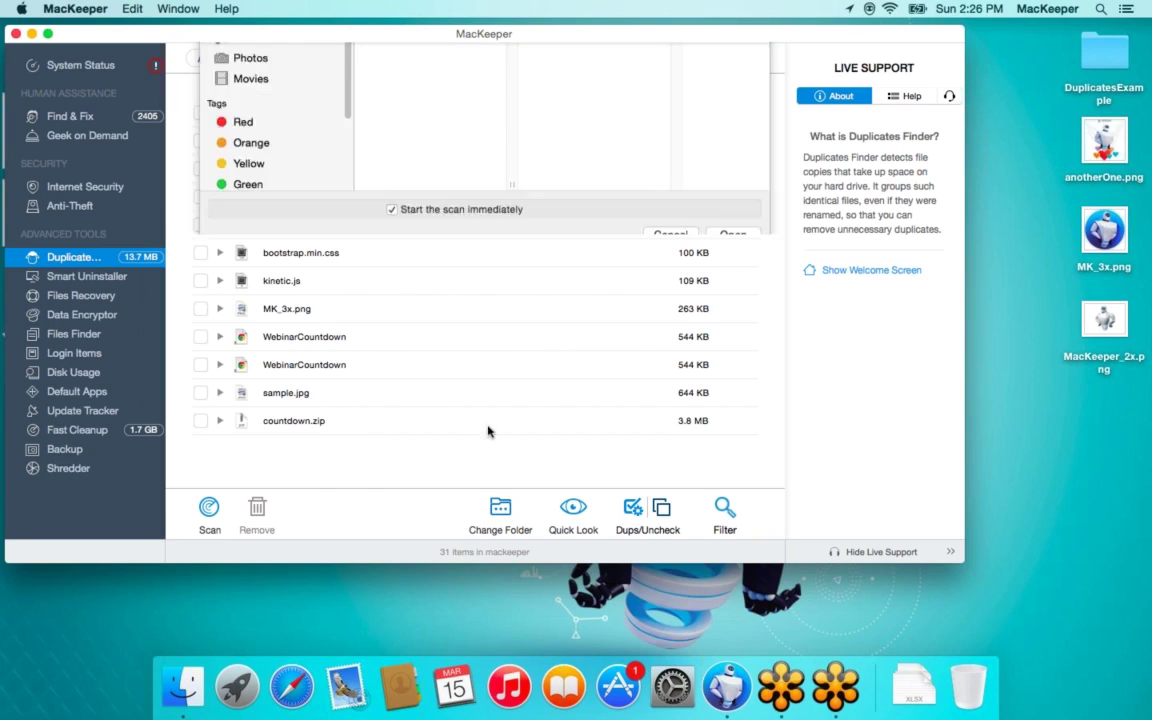
click(252, 168)
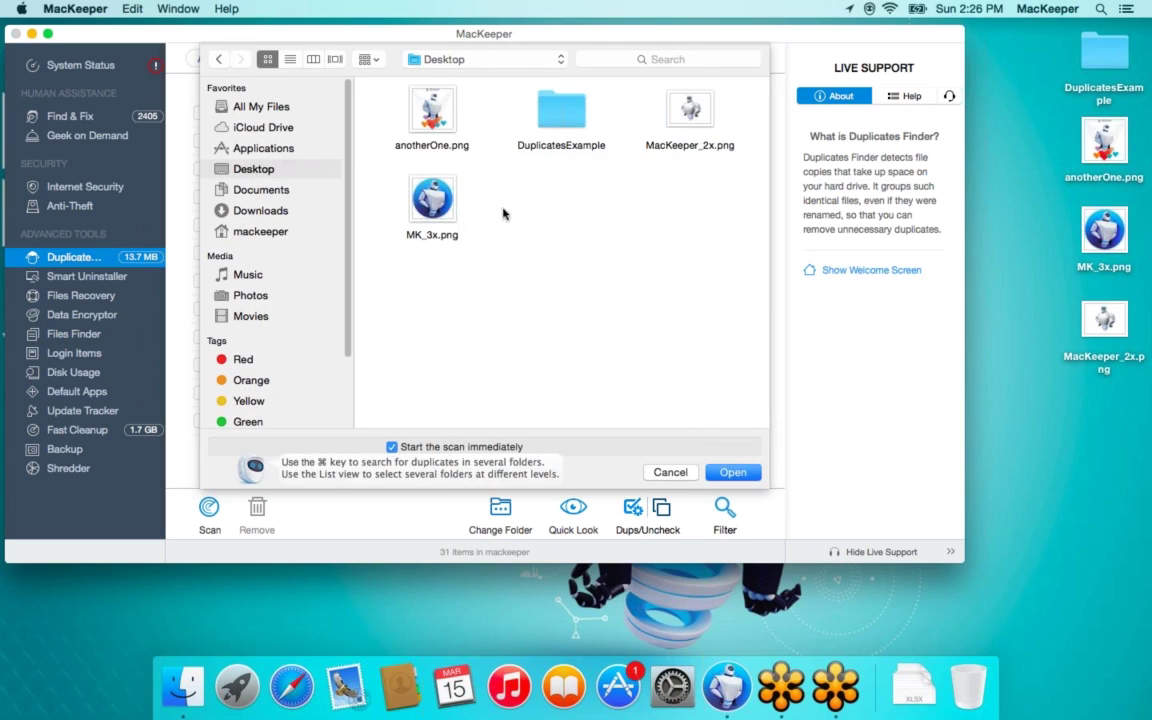
click(733, 472)
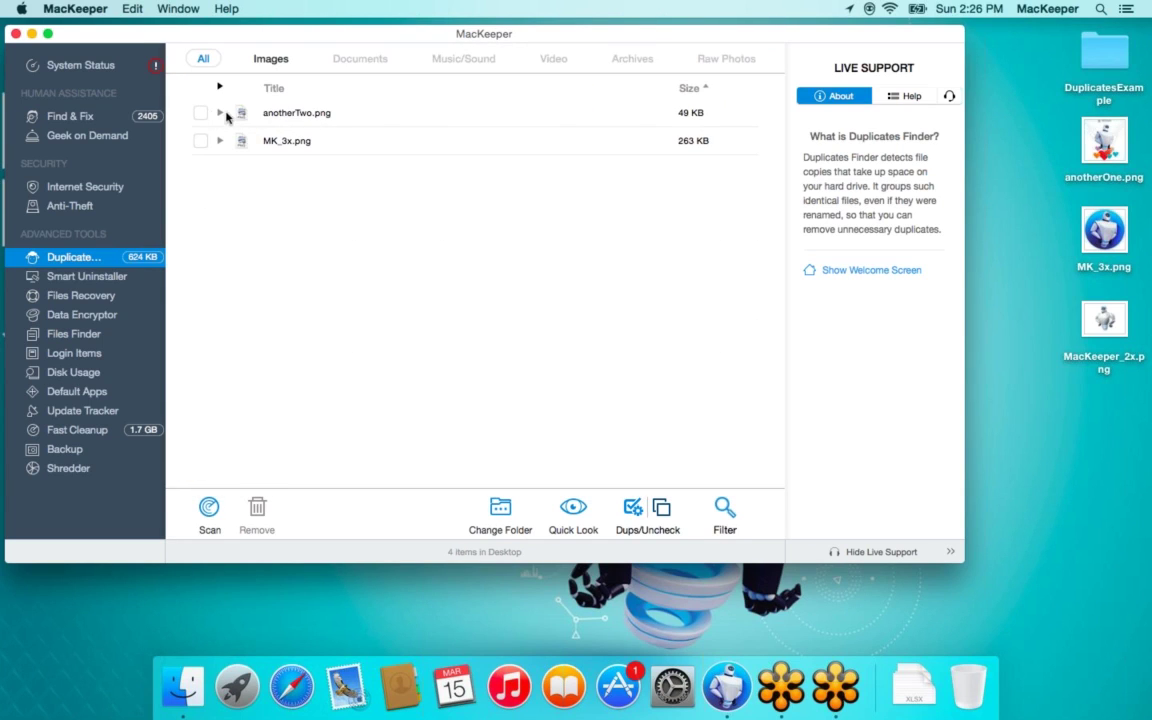
- Expand the anotherTwo.png duplicate group and look through the paths of its two copies
click(295, 117)
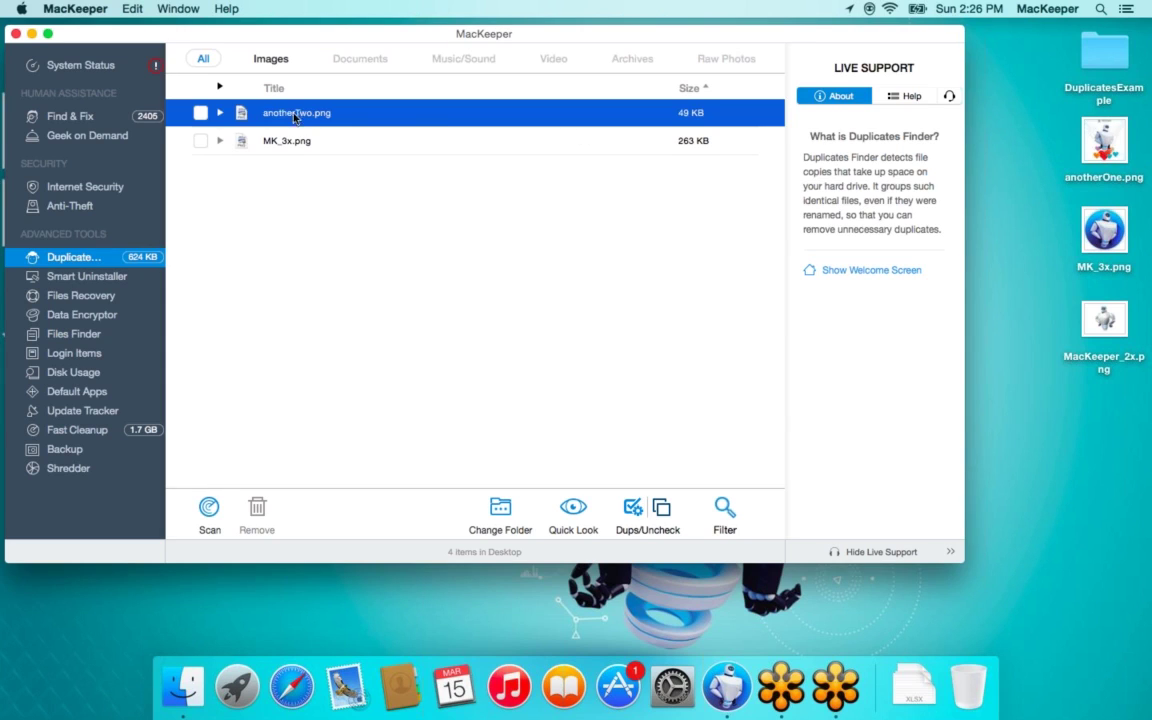
click(221, 117)
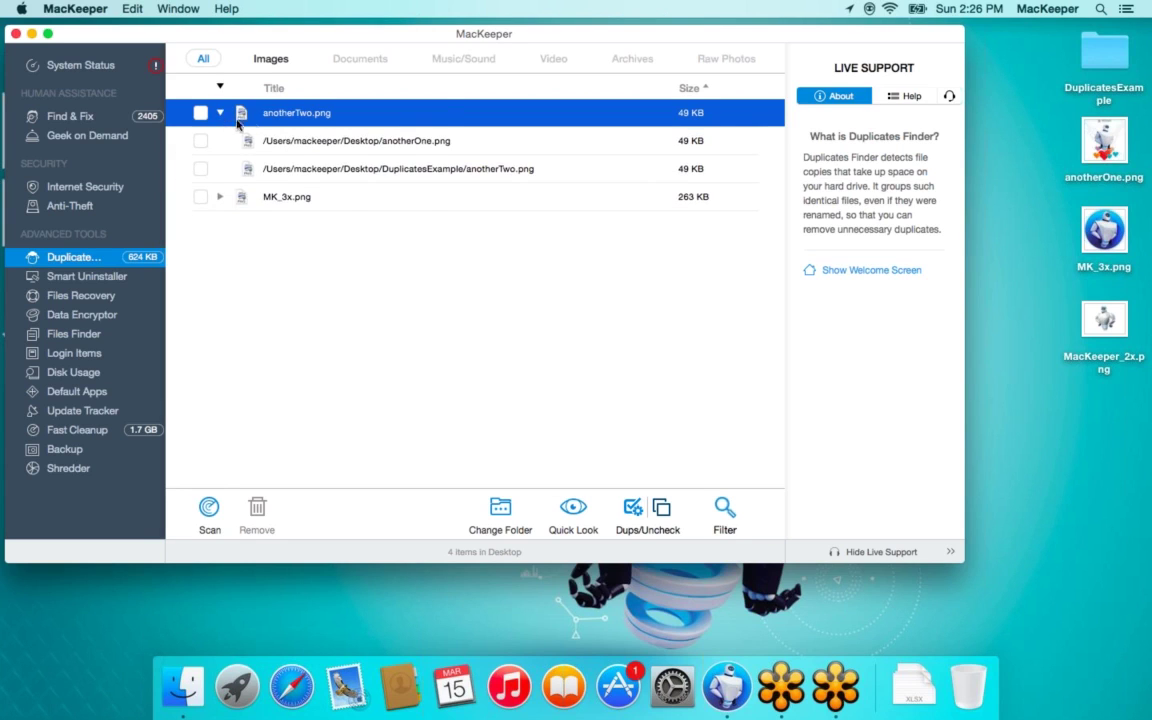
click(333, 136)
key(Down)
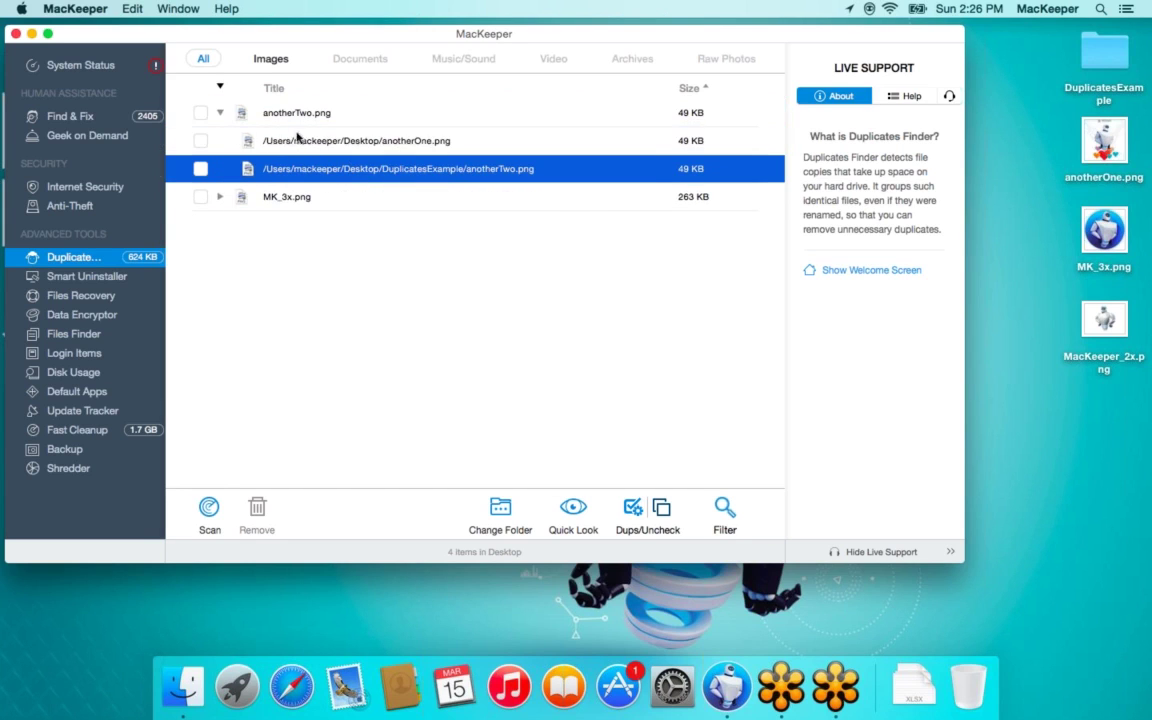
click(345, 140)
click(379, 172)
- Select the anotherOne.png copy in the results and preview that image from the Desktop
click(350, 139)
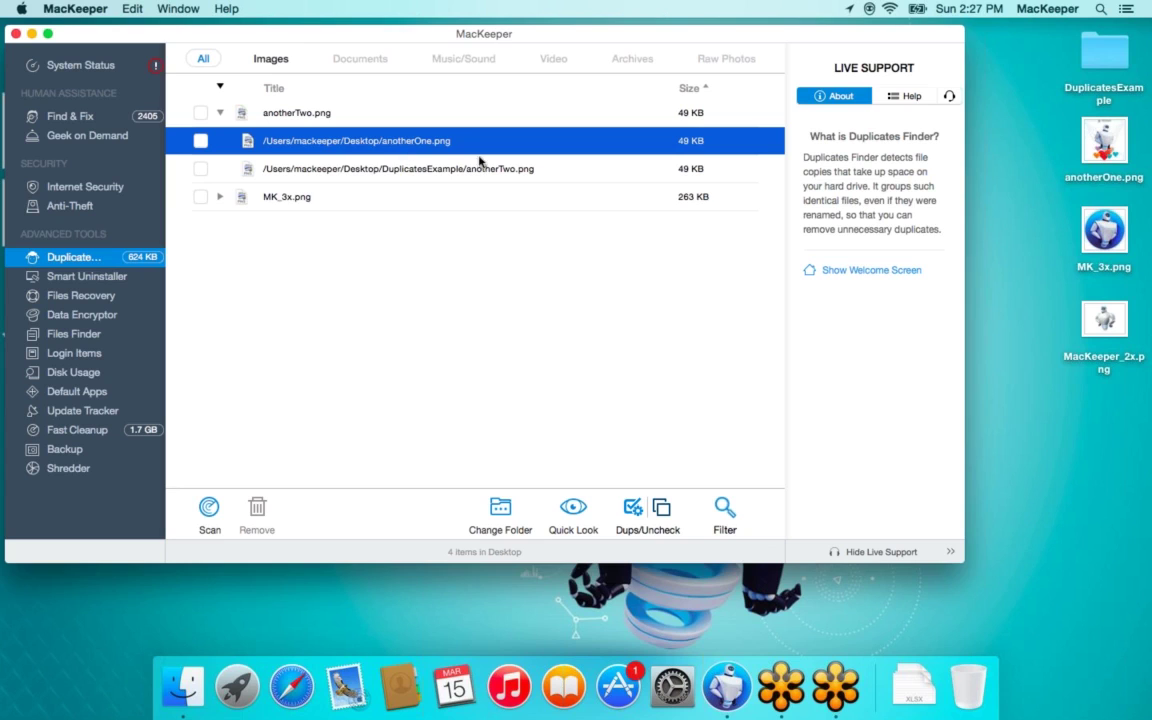
drag(1088, 146, 595, 192)
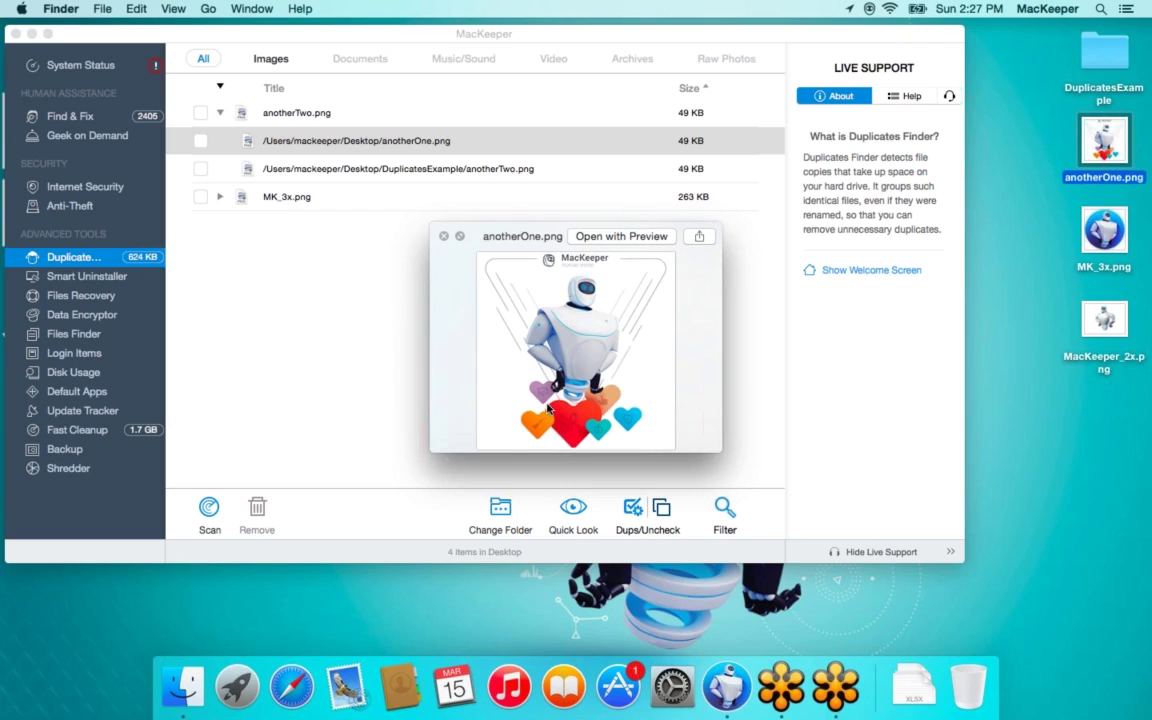
key(space)
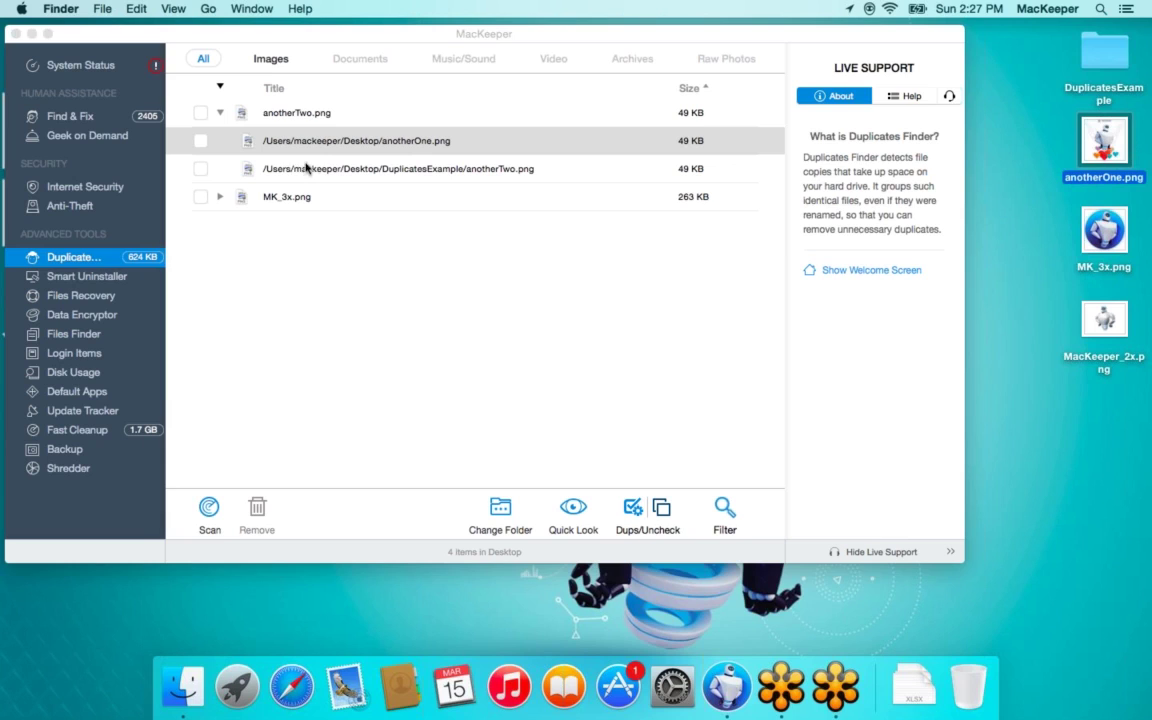
- Select the anotherTwo.png copy in the results and preview that image in the DuplicatesExample folder
click(360, 170)
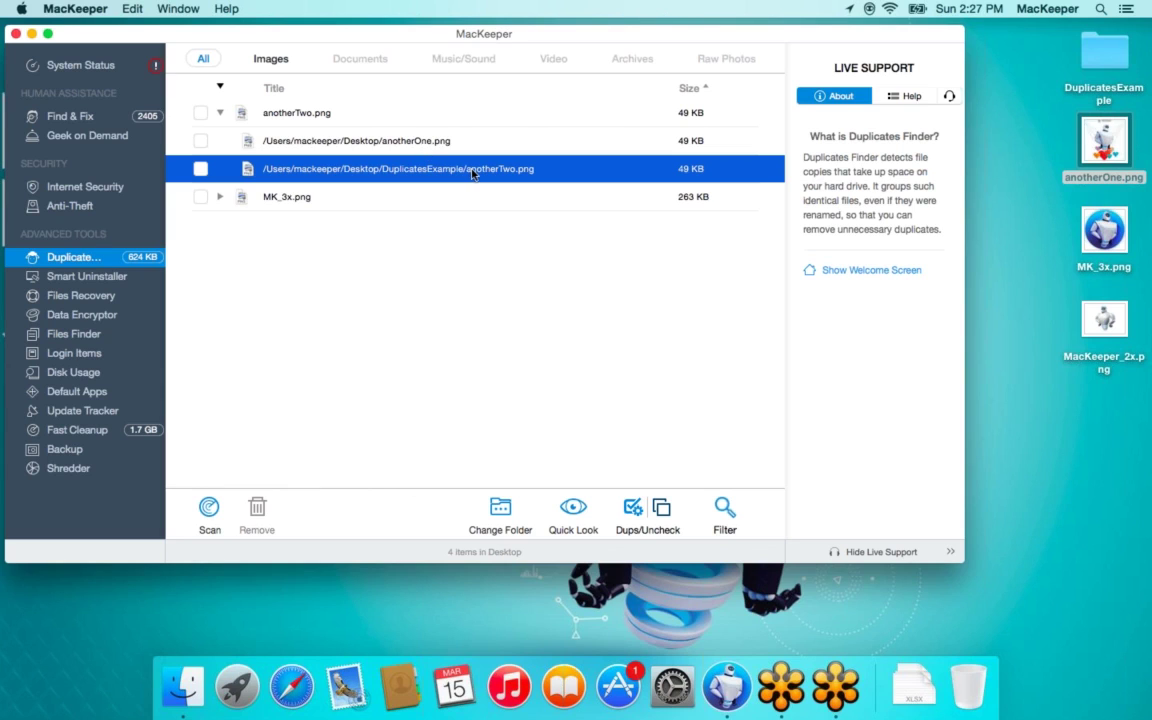
double_click(1106, 55)
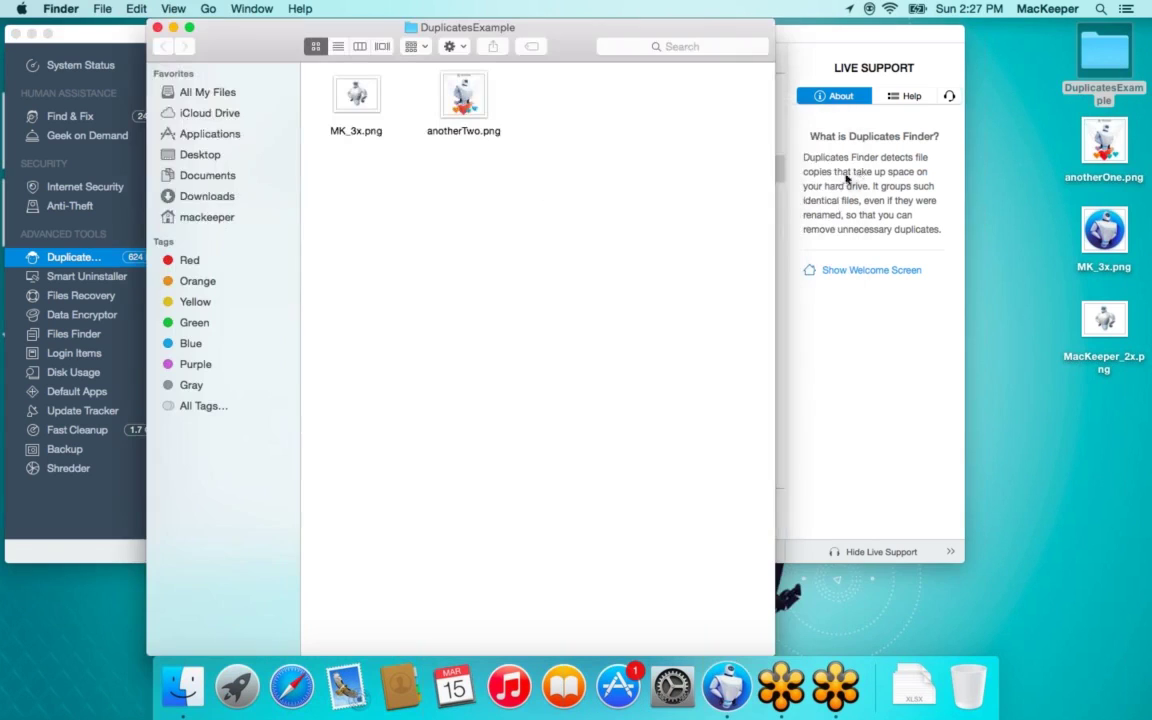
click(464, 87)
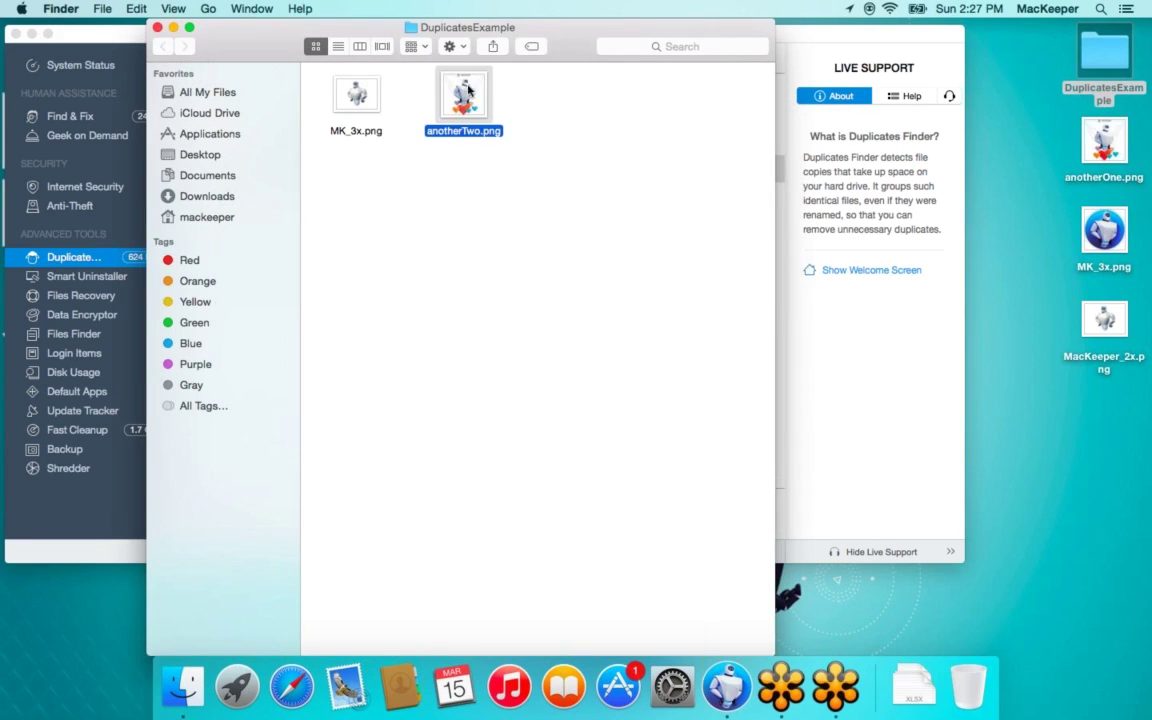
key(space)
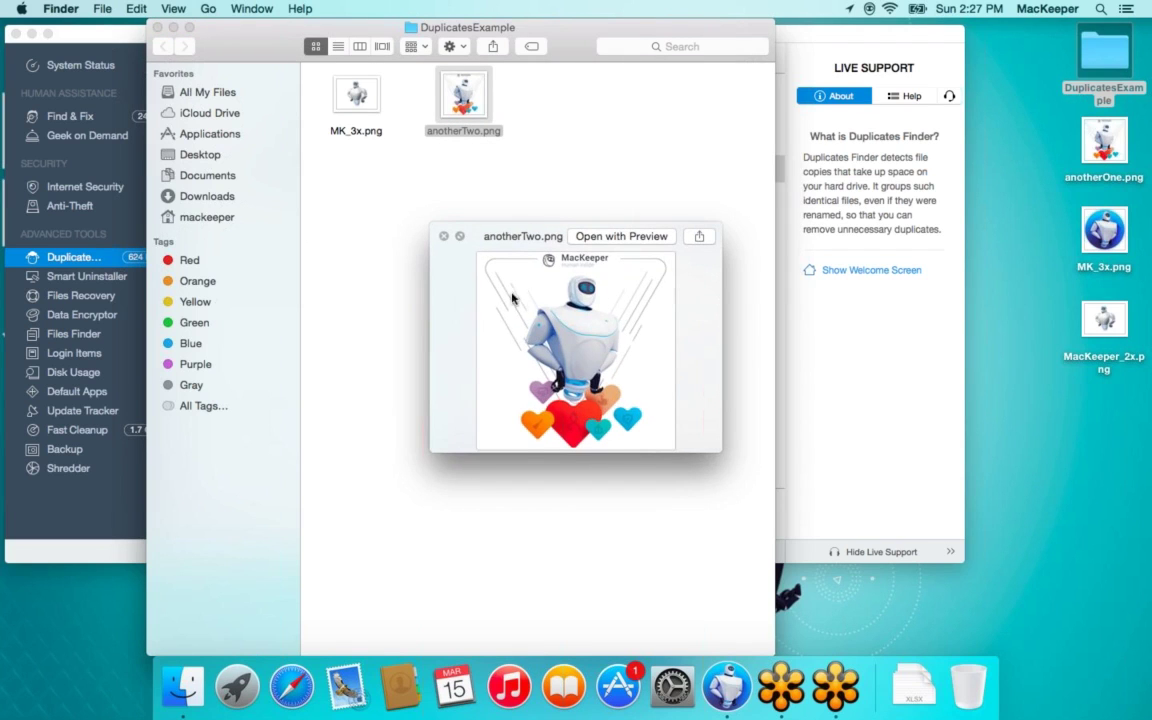
key(space)
- Preview the Desktop's anotherOne.png again for comparison, and close the DuplicatesExample folder window
click(1104, 142)
key(space)
key(space)
click(224, 36)
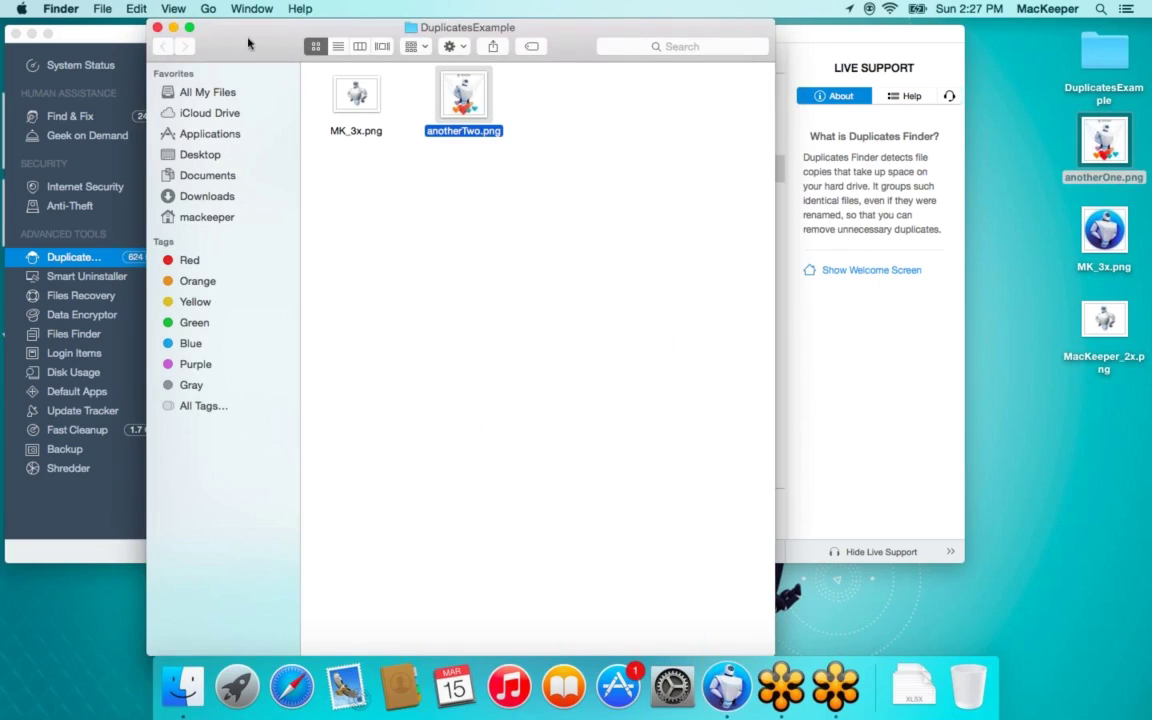
click(157, 27)
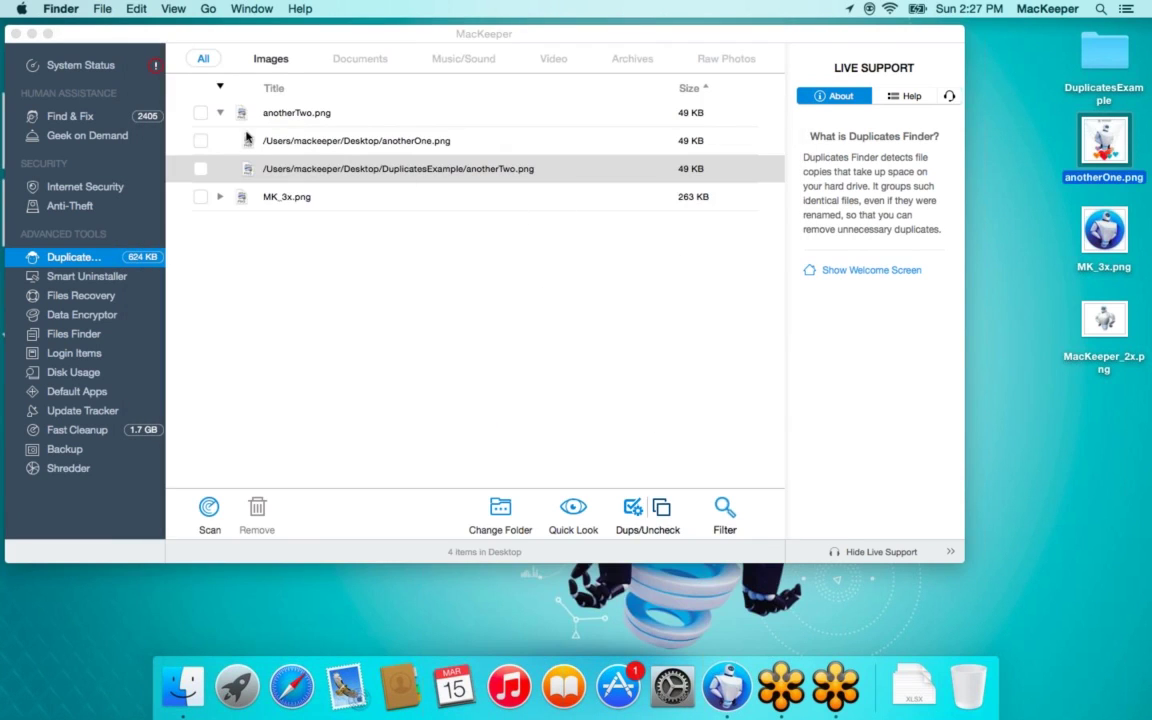
- Expand the MK_3x.png duplicate group and preview its copy in the DuplicatesExample folder
click(220, 196)
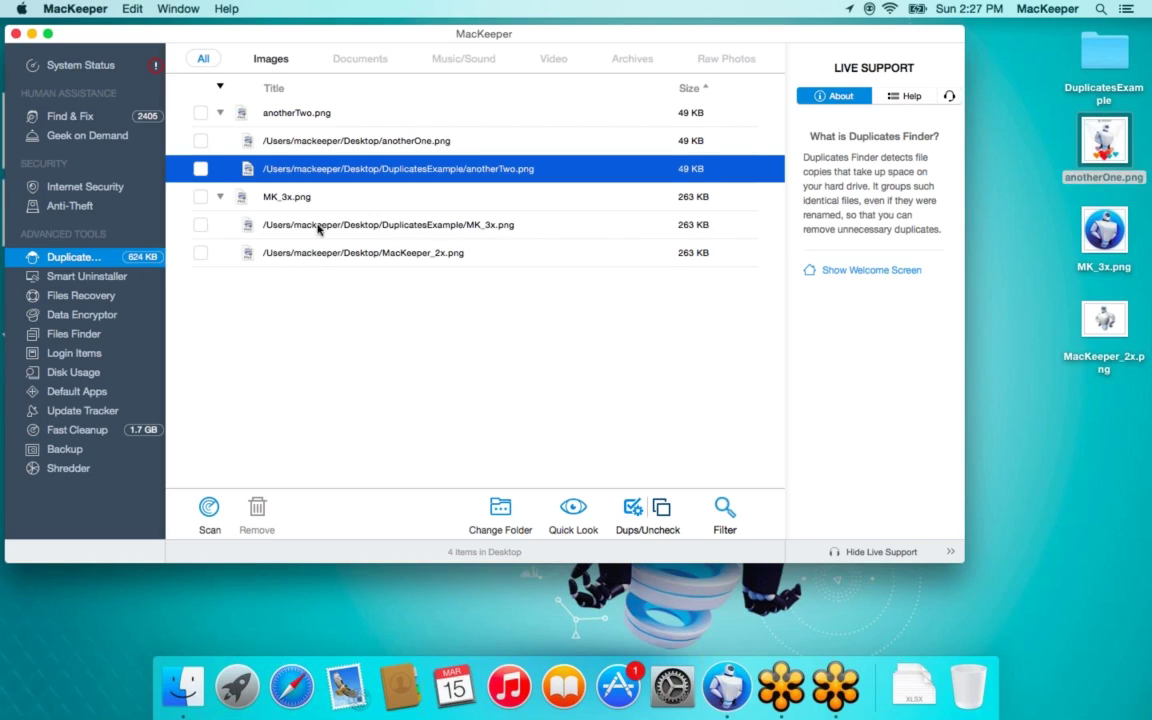
click(312, 226)
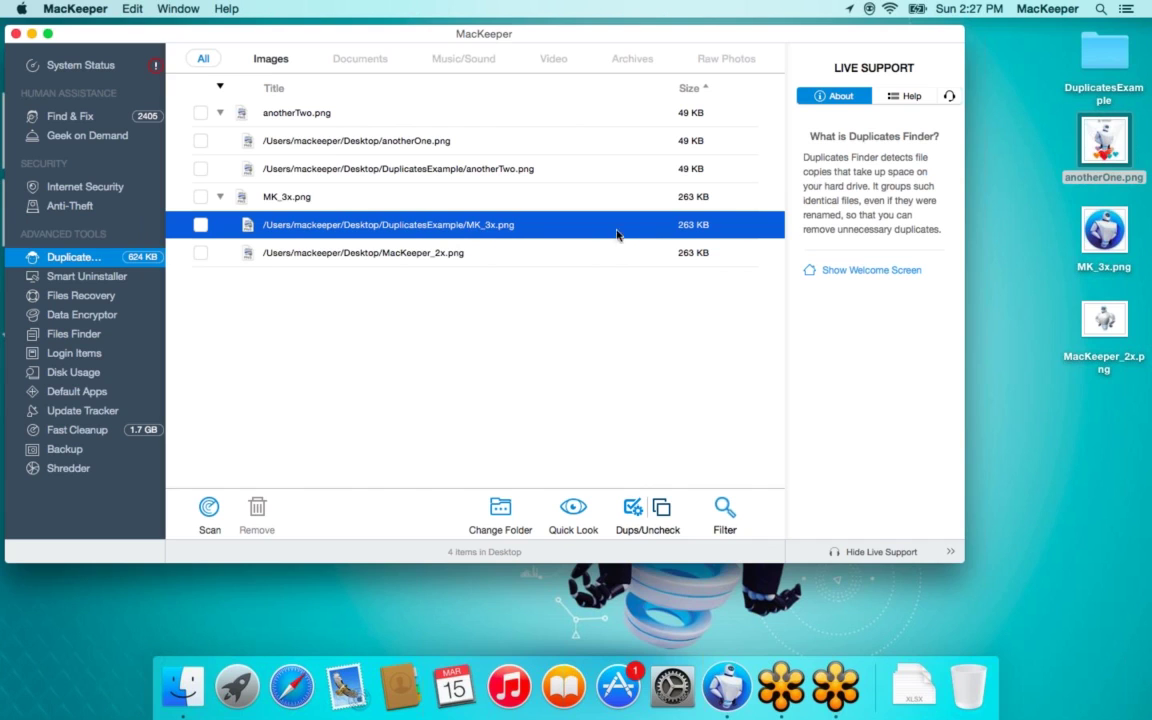
double_click(1106, 70)
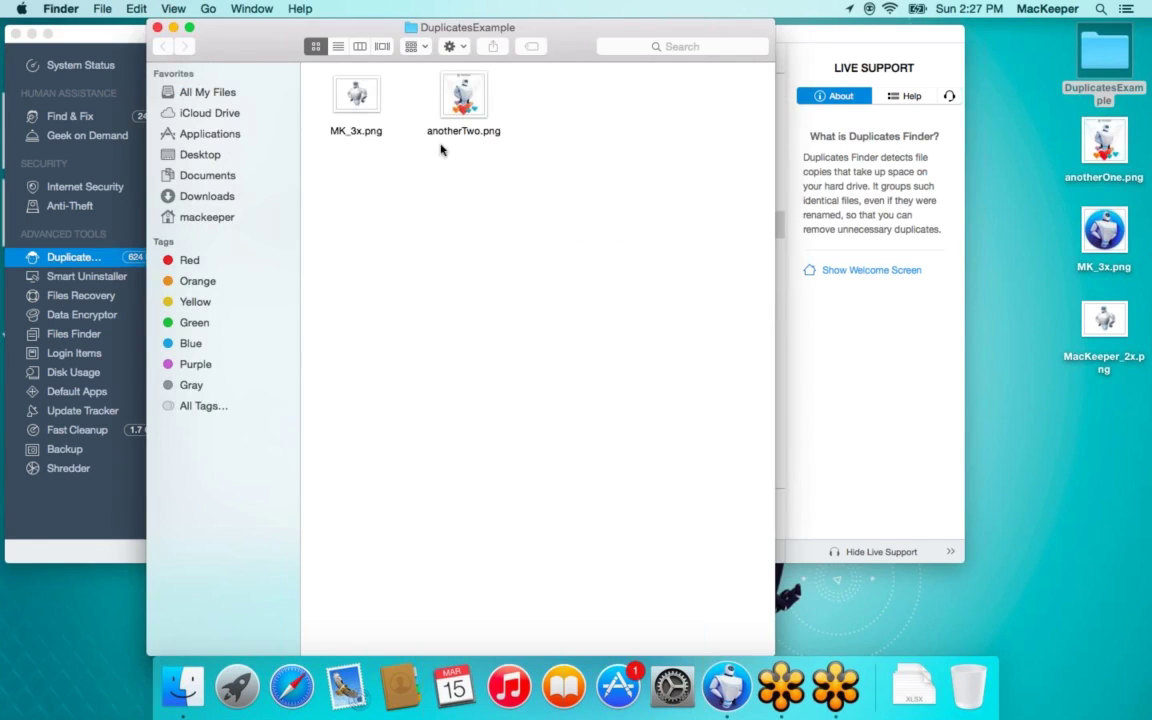
click(355, 110)
key(space)
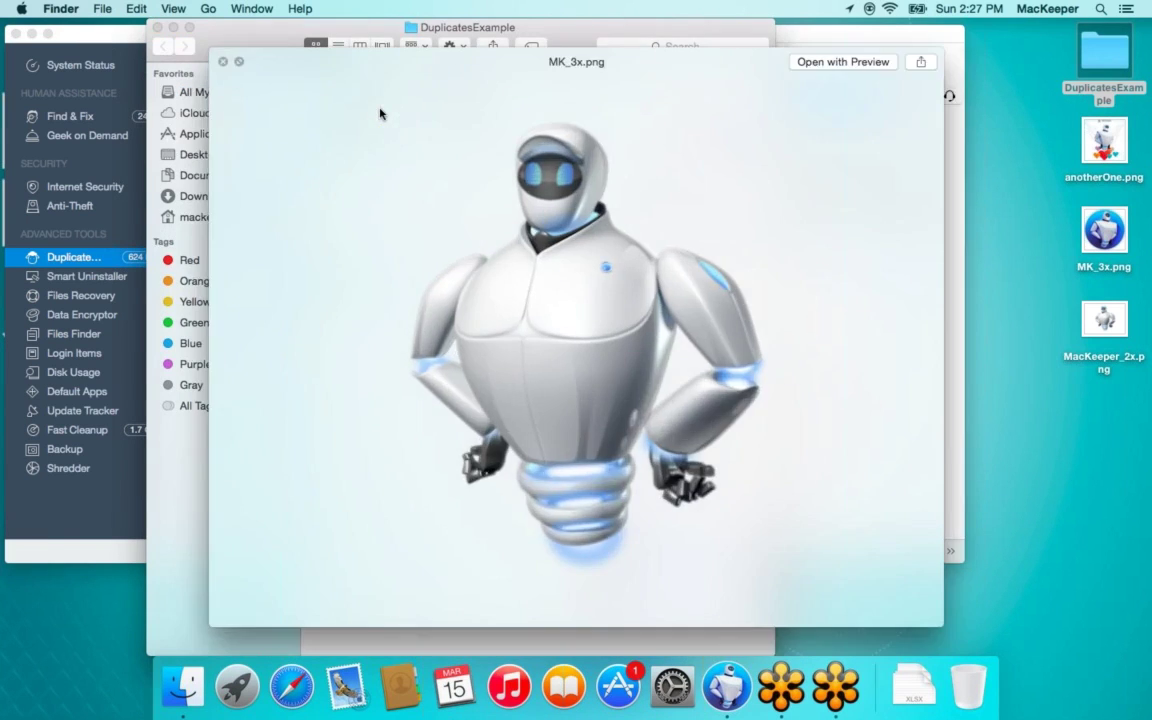
key(space)
- Move the DuplicatesExample window below the duplicate results and preview the Desktop's MK_3x.png
drag(575, 41, 593, 436)
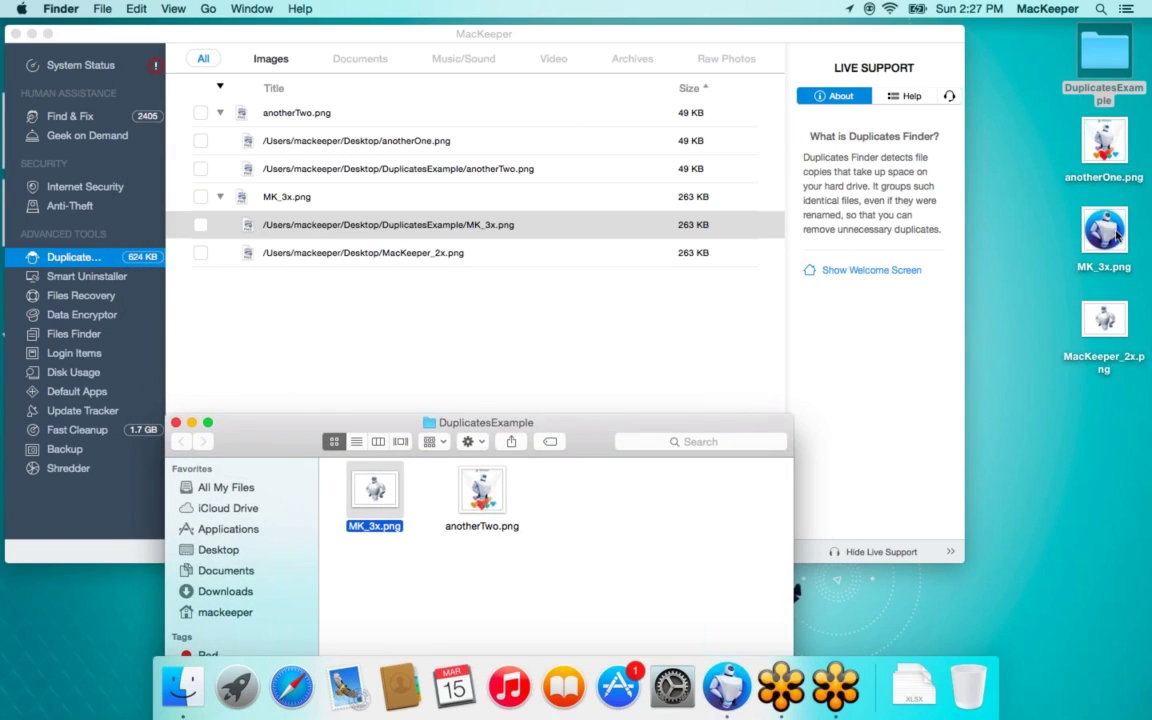
click(1089, 267)
key(space)
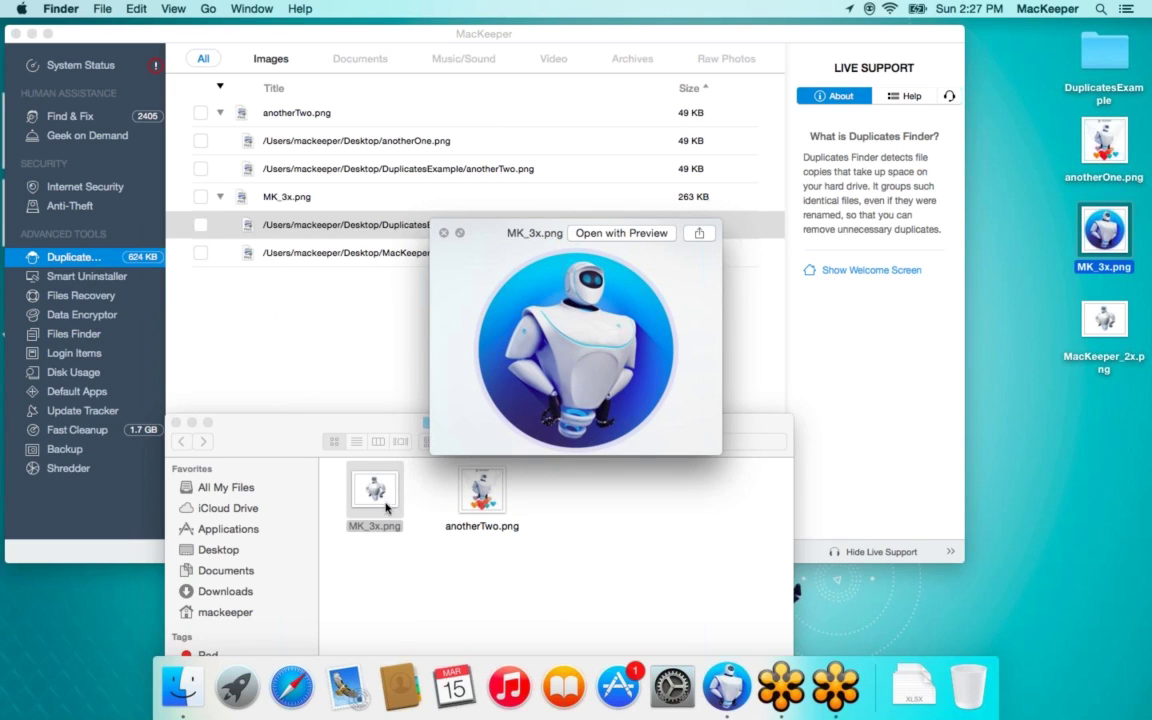
- Compare the DuplicatesExample folder's MK_3x.png preview with the Desktop's MK_3x.png, and close the preview
click(341, 448)
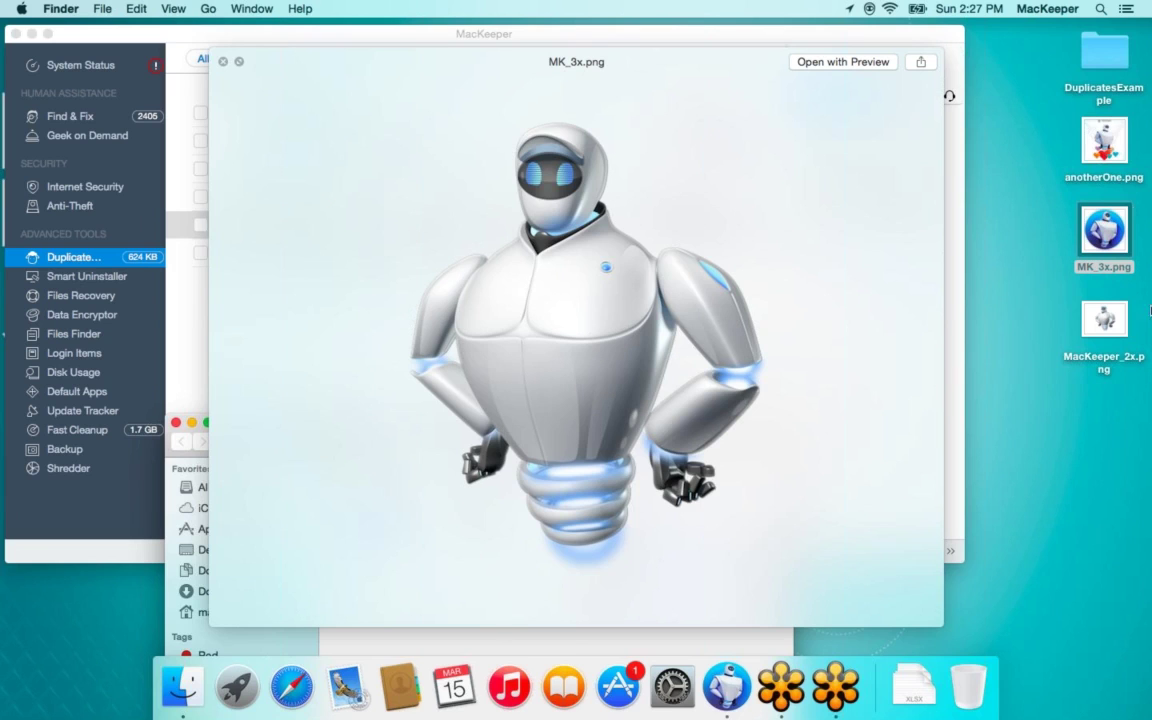
click(1101, 235)
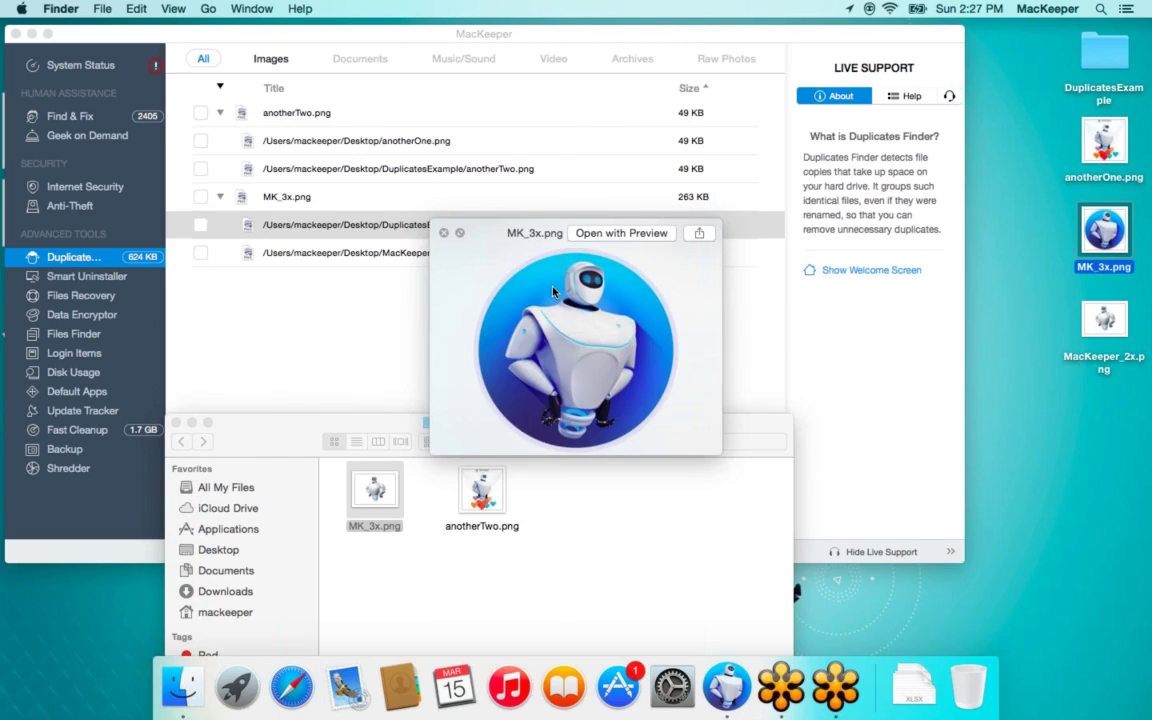
click(442, 233)
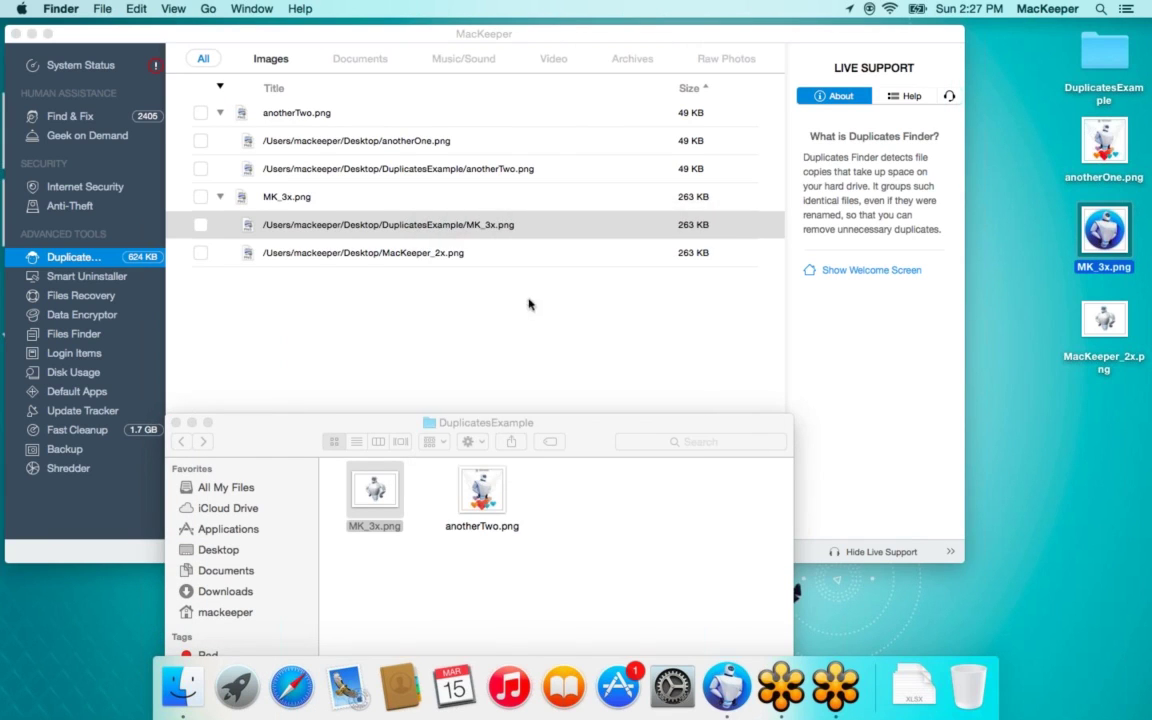
- Preview the Desktop's MacKeeper_2x.png, match it with MK_3x.png in the DuplicatesExample folder, and return to the duplicate results in MacKeeper
click(1106, 326)
key(space)
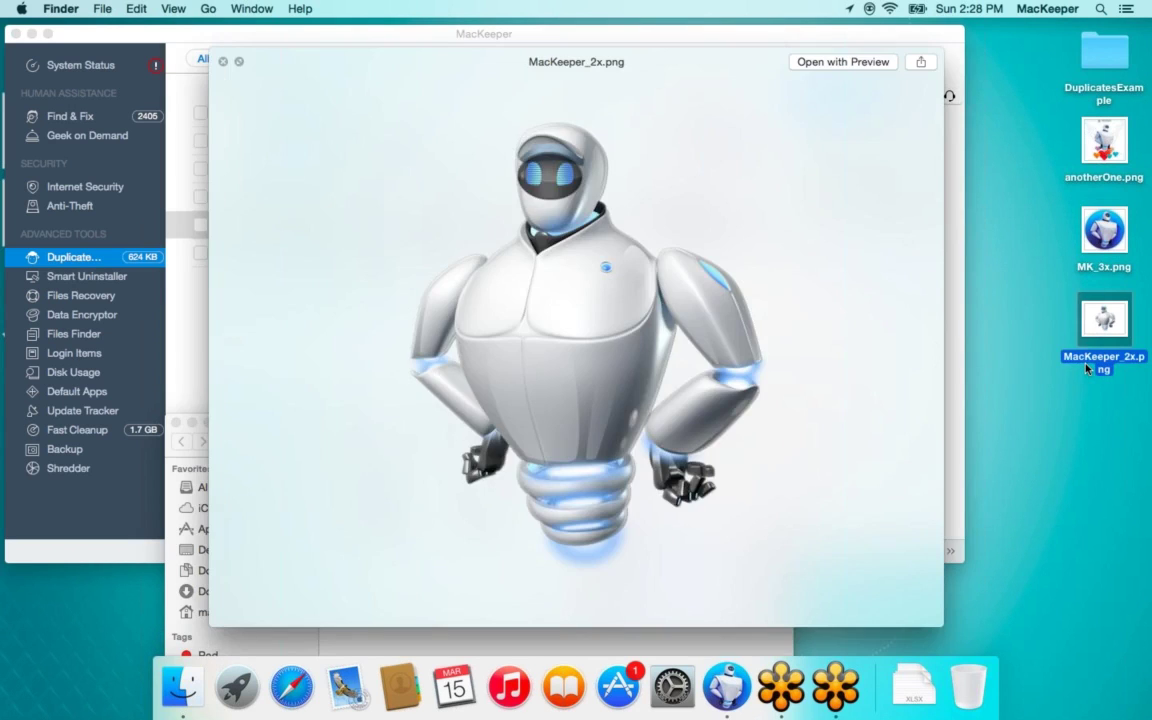
key(space)
click(388, 498)
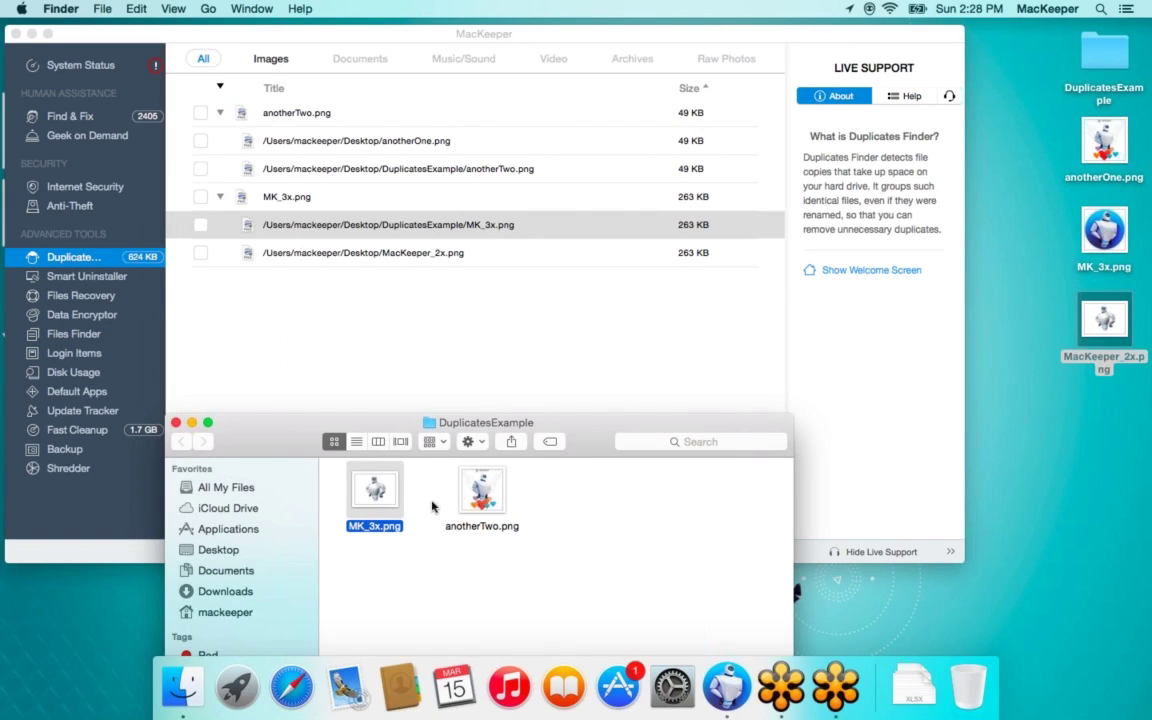
click(1112, 321)
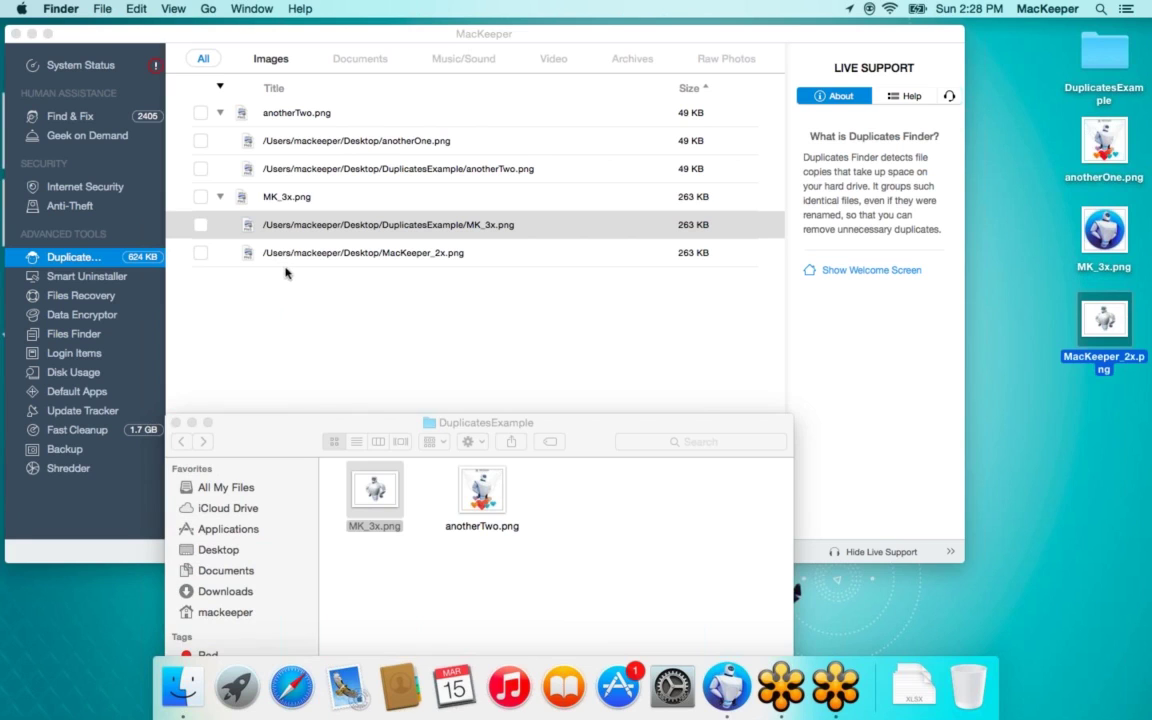
click(338, 336)
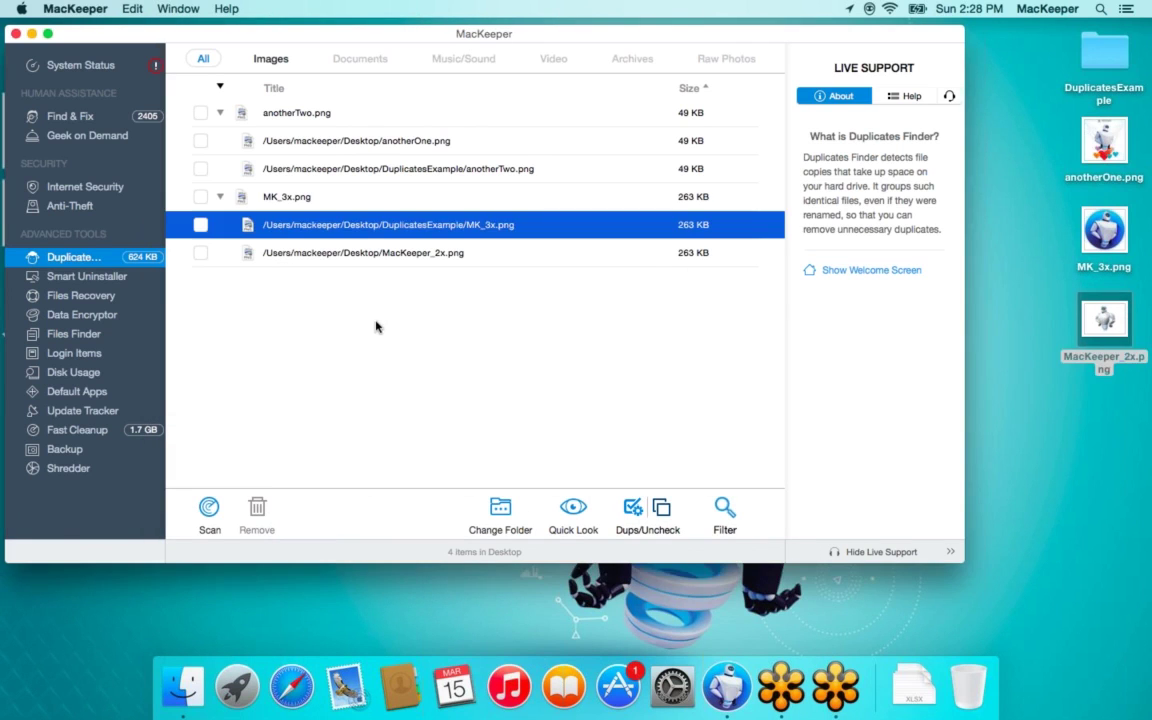
- Check the duplicate copies automatically, uncheck them all again, and collapse both duplicate groups
click(630, 510)
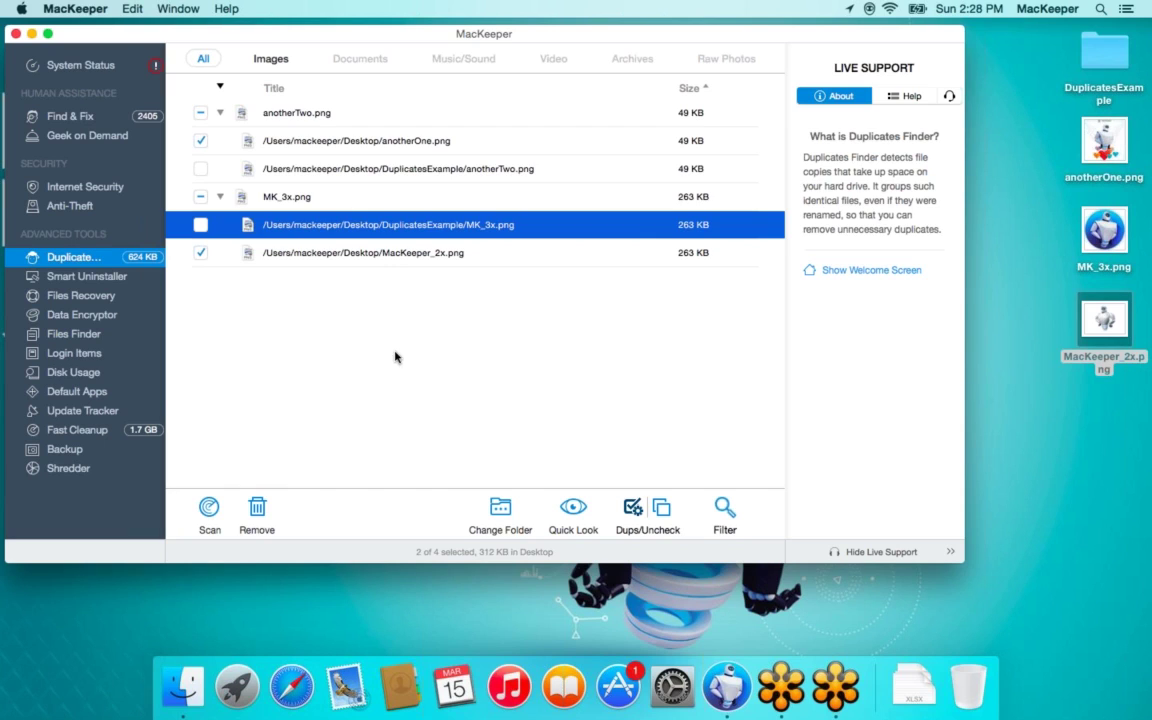
click(632, 507)
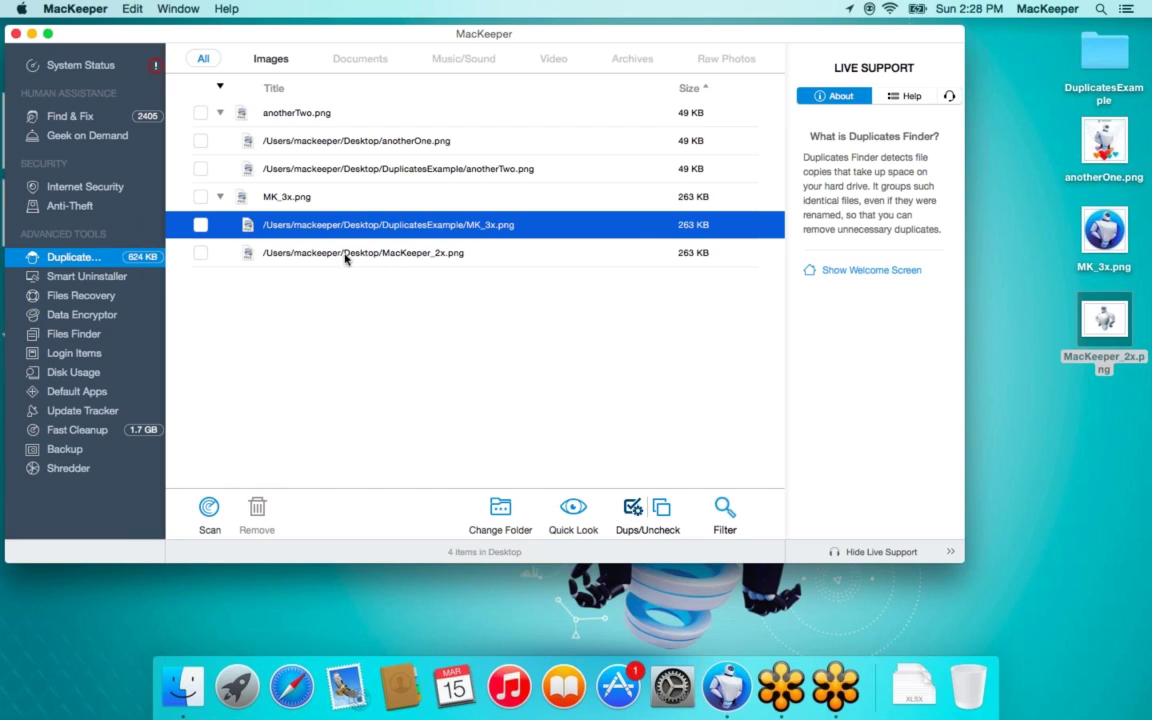
click(219, 196)
click(219, 113)
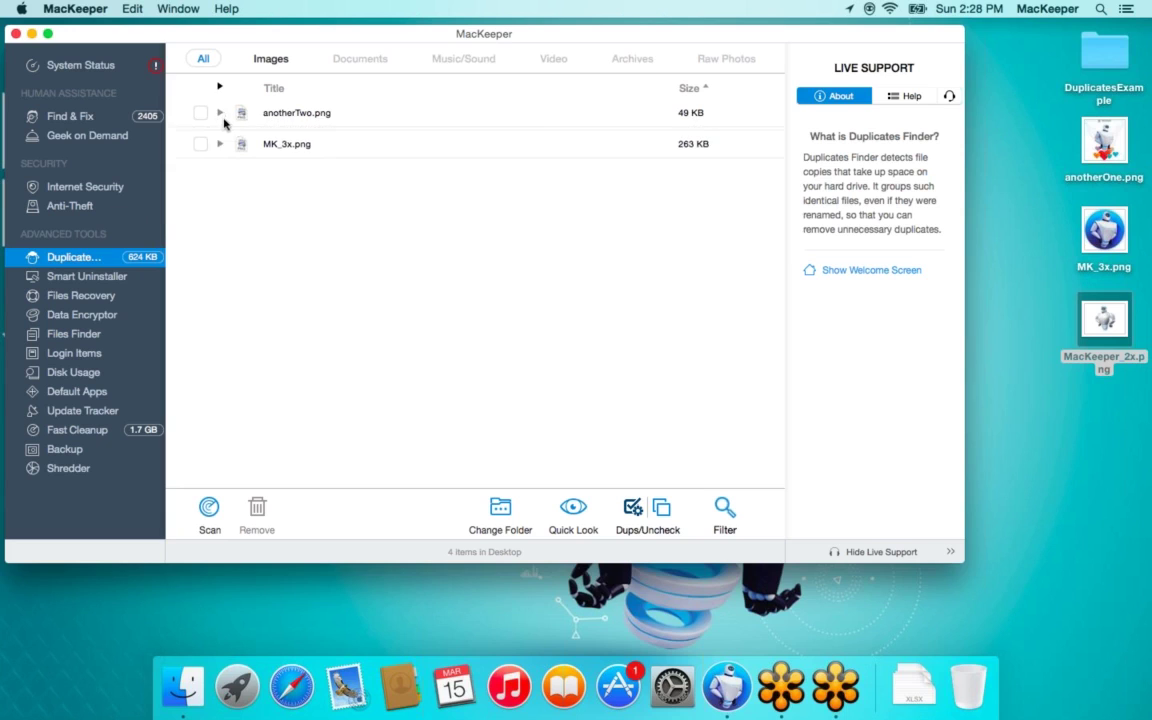
- Check both copies in the anotherTwo.png group and the DuplicatesExample copy of MK_3x.png, and try to remove them
click(219, 113)
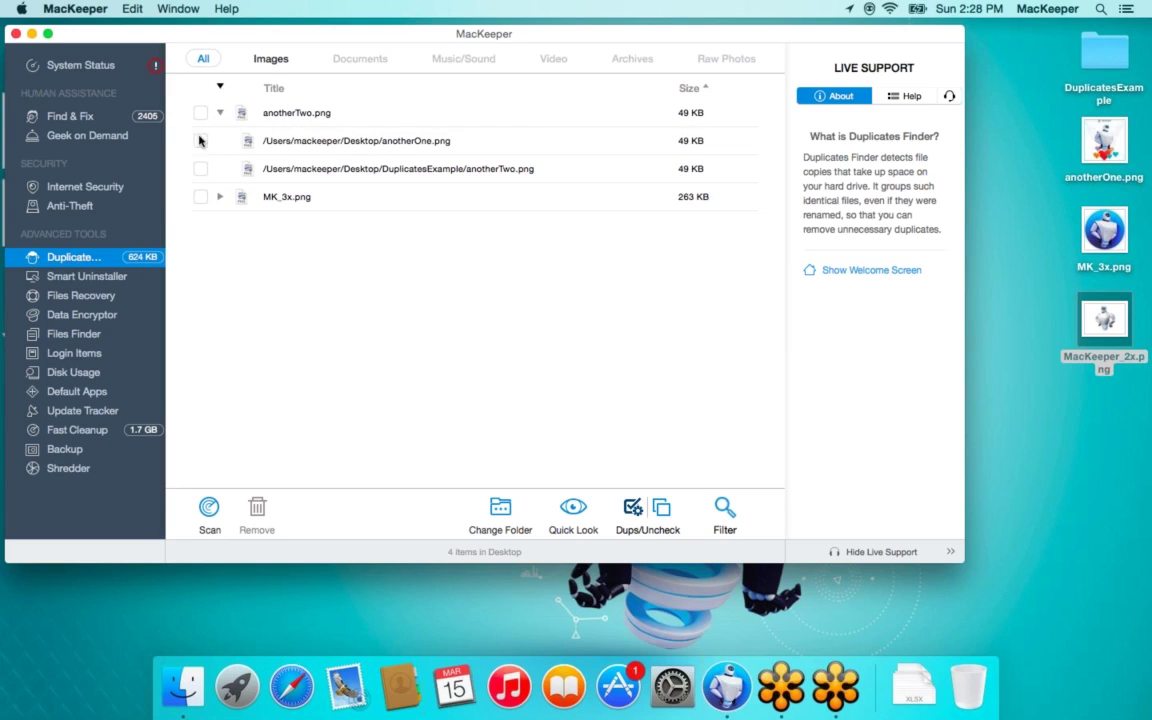
click(200, 168)
click(219, 197)
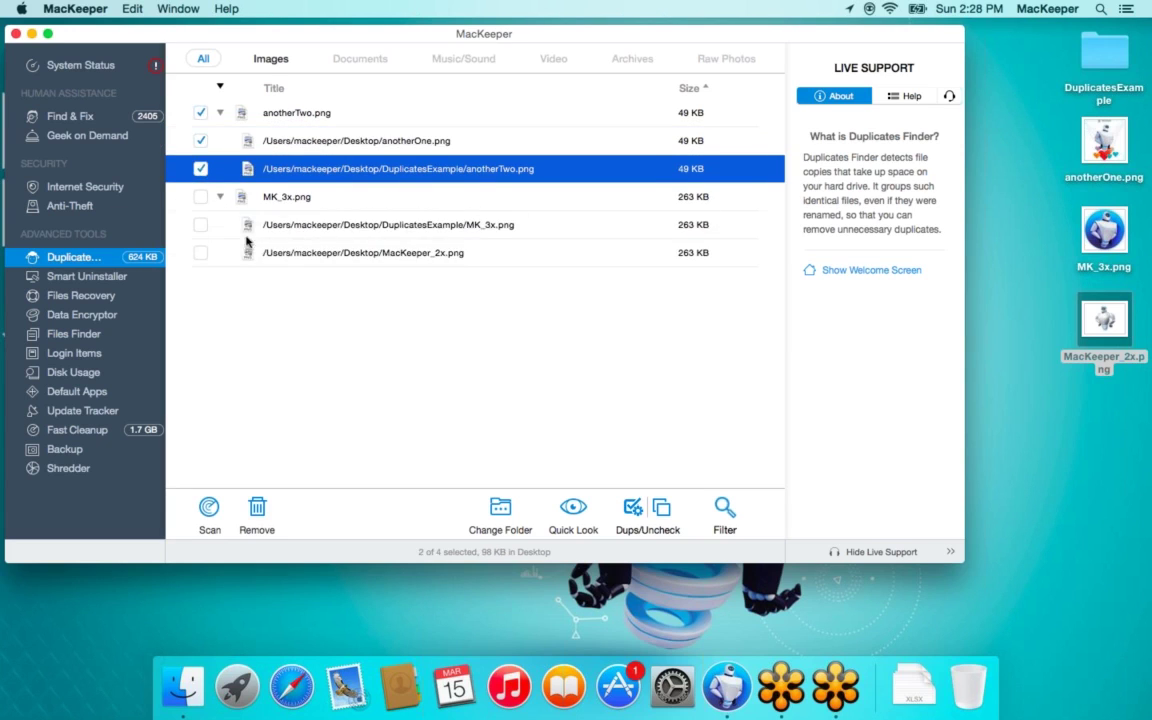
click(200, 224)
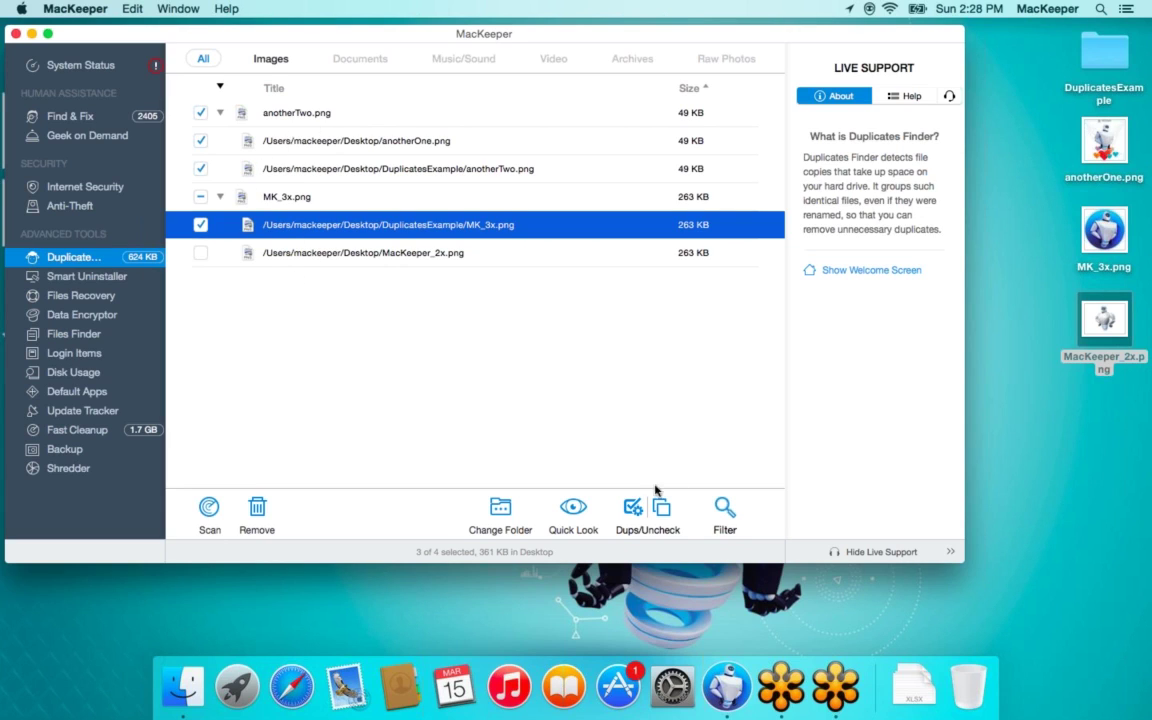
click(257, 512)
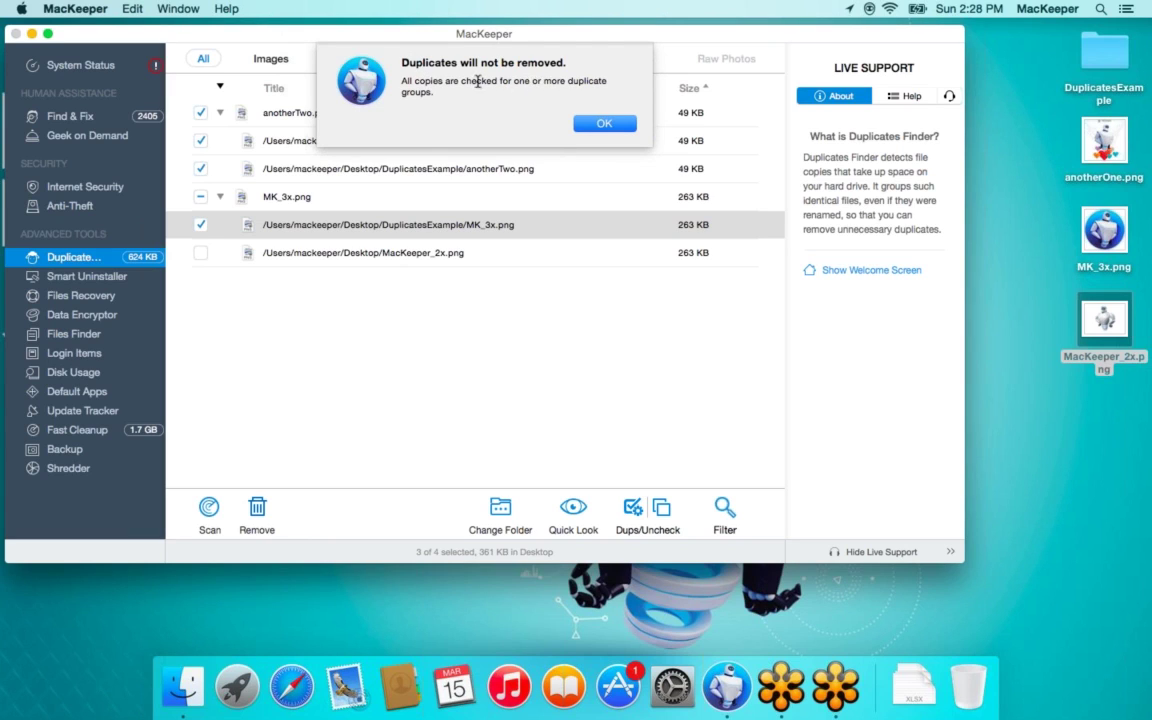
click(575, 125)
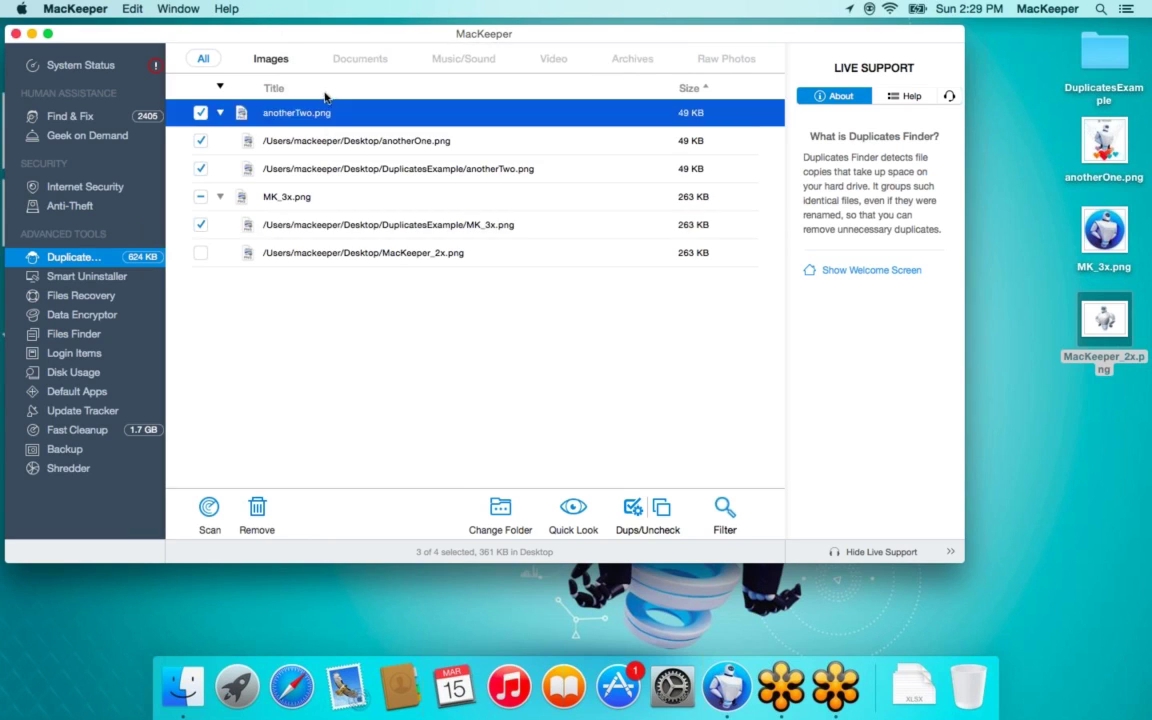
- Uncheck all copies in the anotherTwo.png and MK_3x.png duplicate groups
click(220, 87)
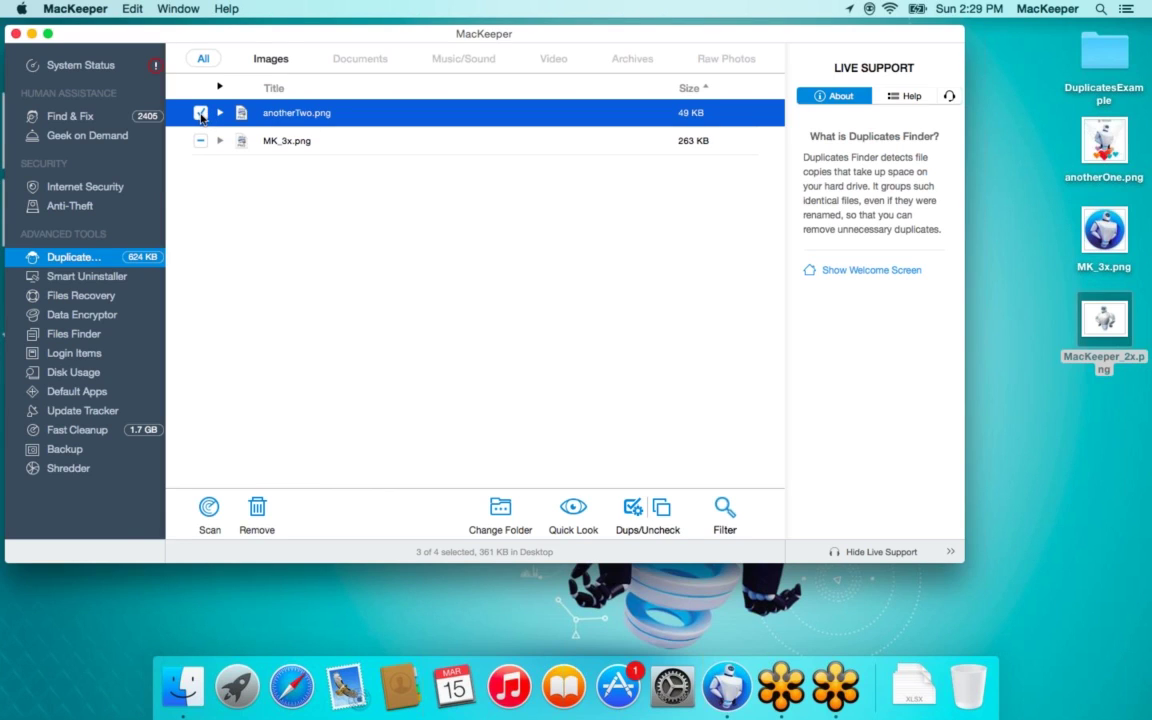
click(219, 113)
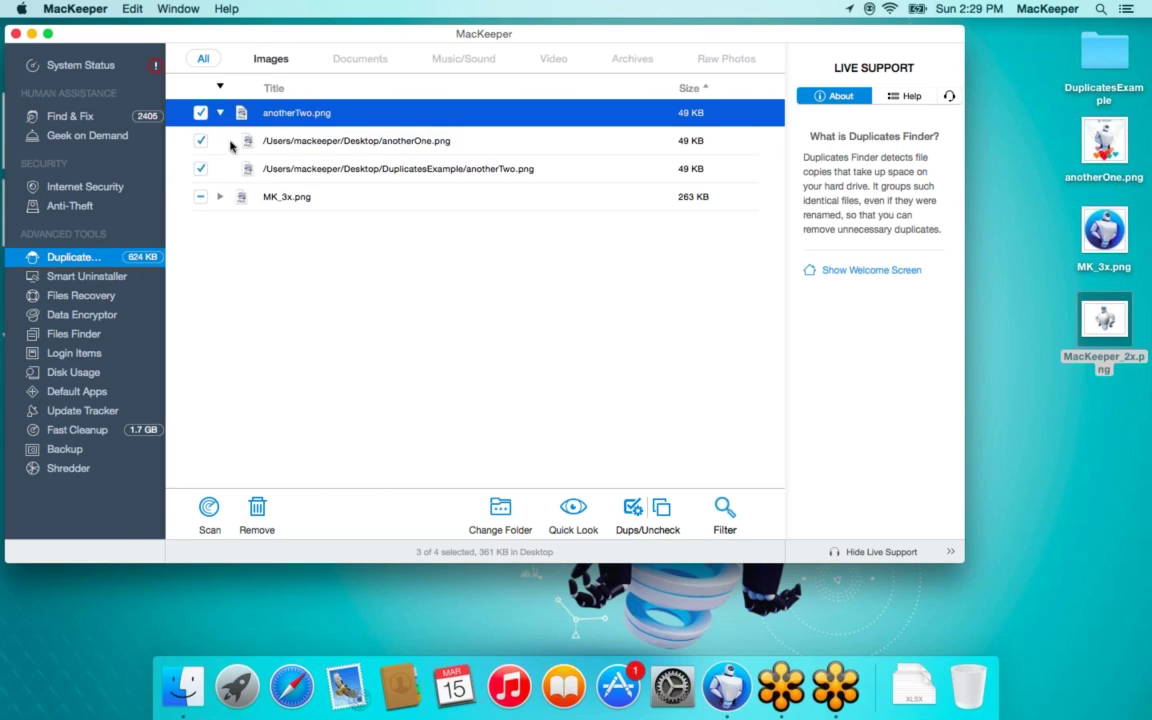
click(199, 169)
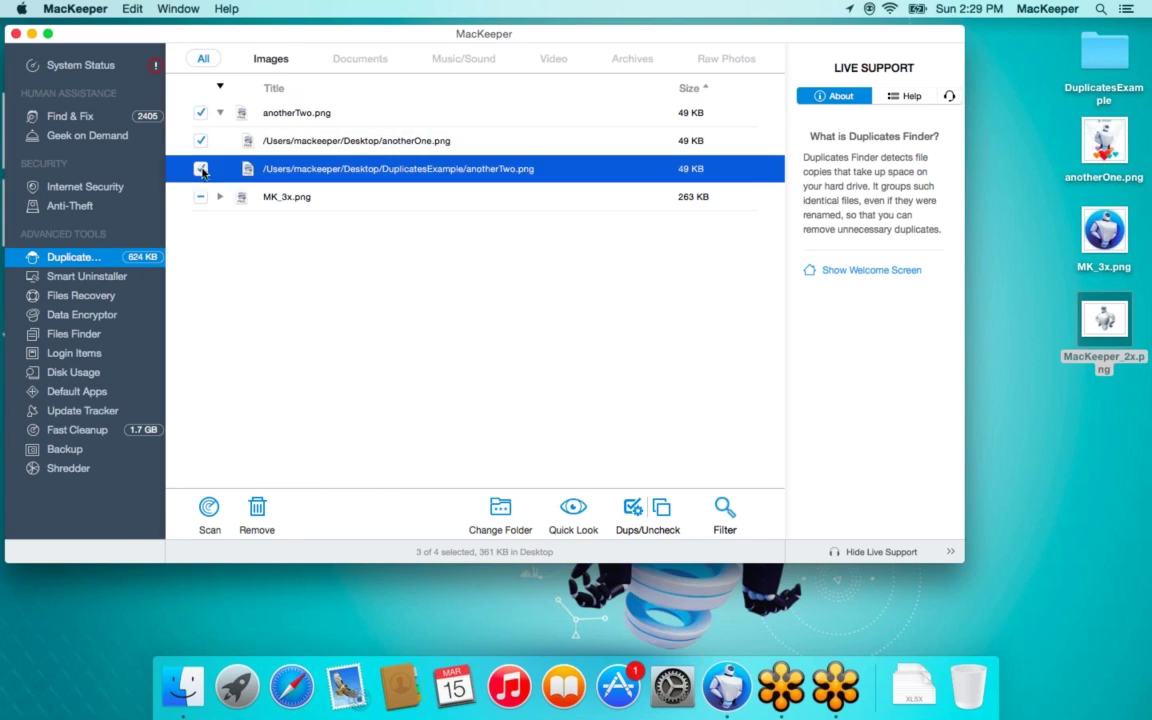
click(200, 113)
click(200, 197)
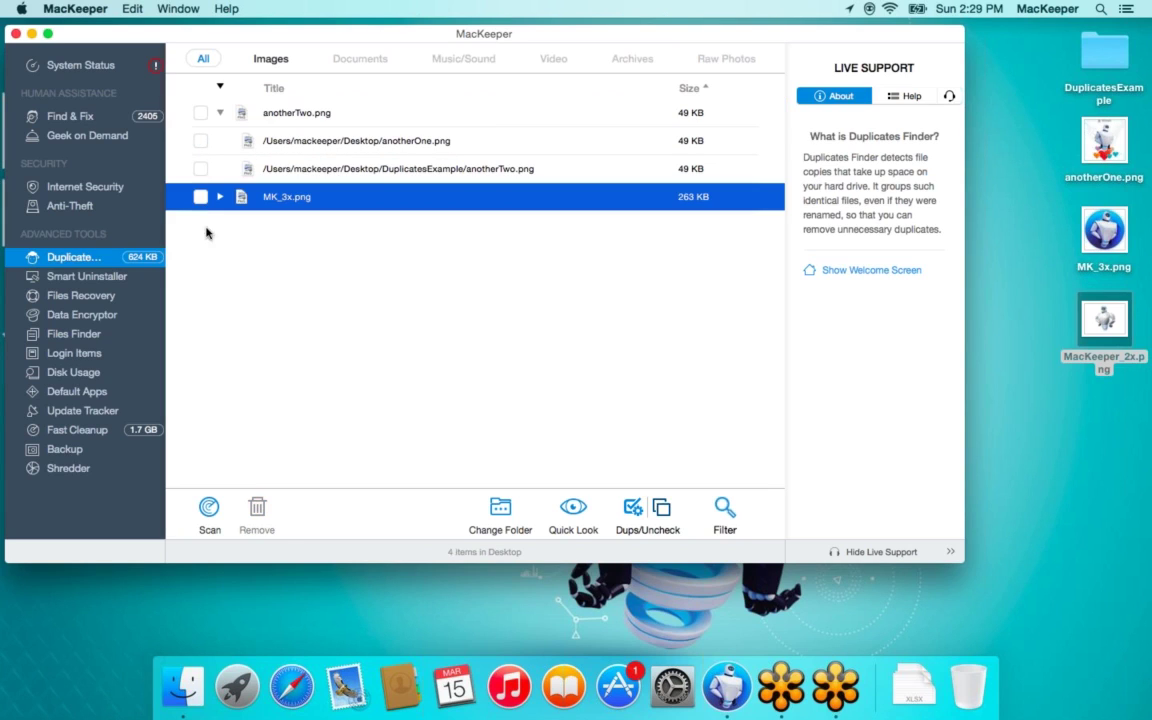
click(200, 197)
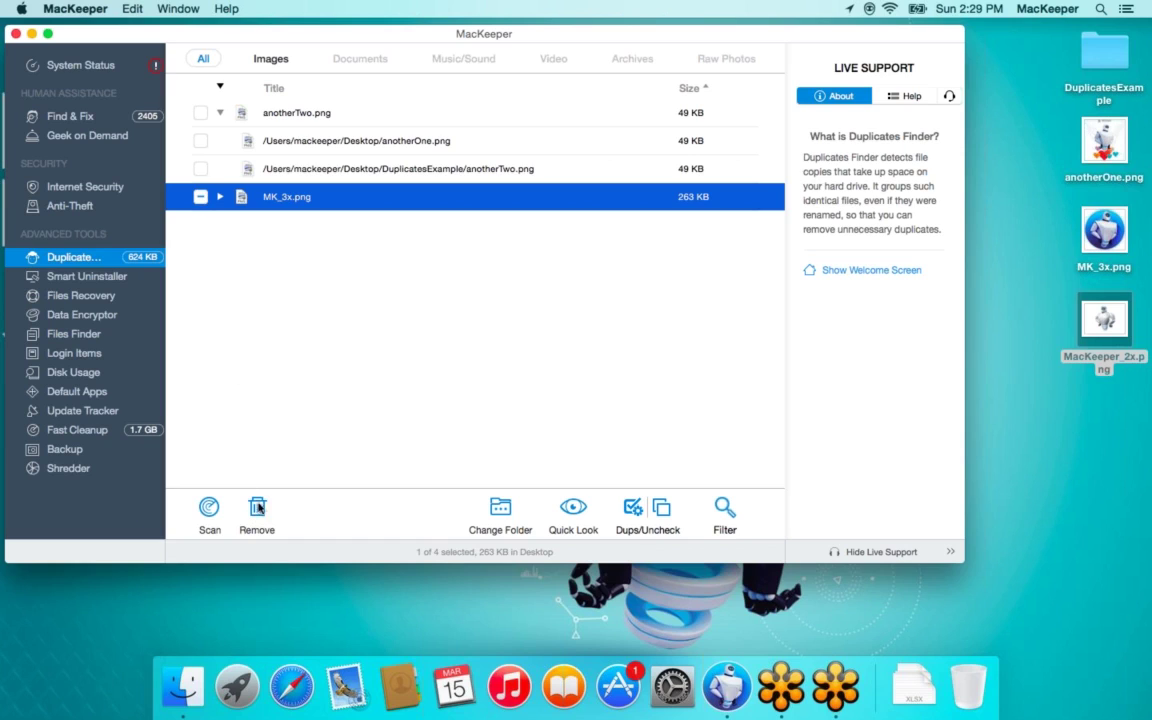
click(200, 197)
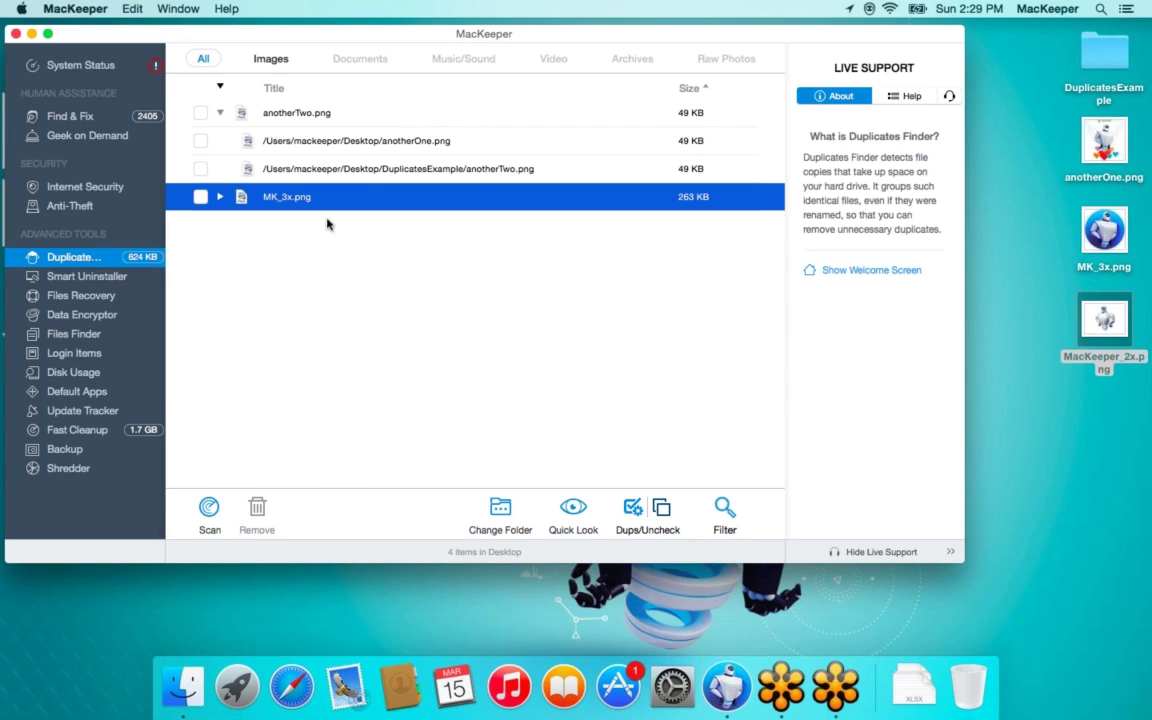
- View the Live Support contact options and return to the Duplicates Finder description
click(949, 95)
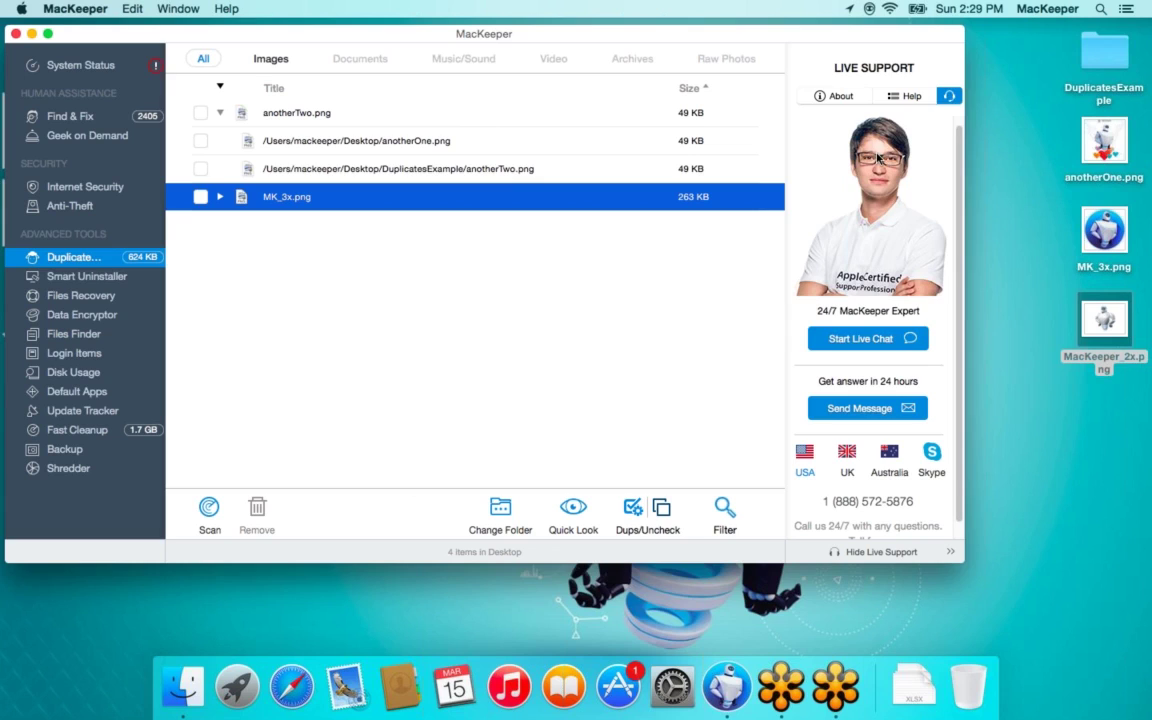
click(835, 96)
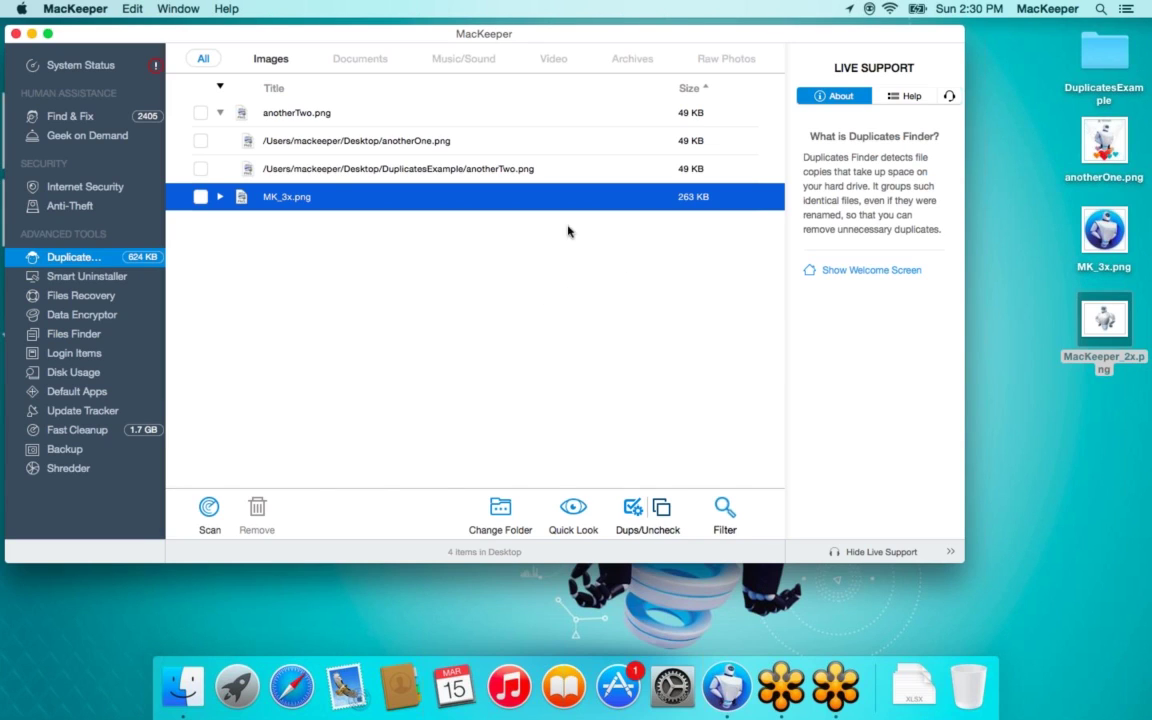
- Show the Applications folder in Finder, select the Skype application, and close the window
click(183, 680)
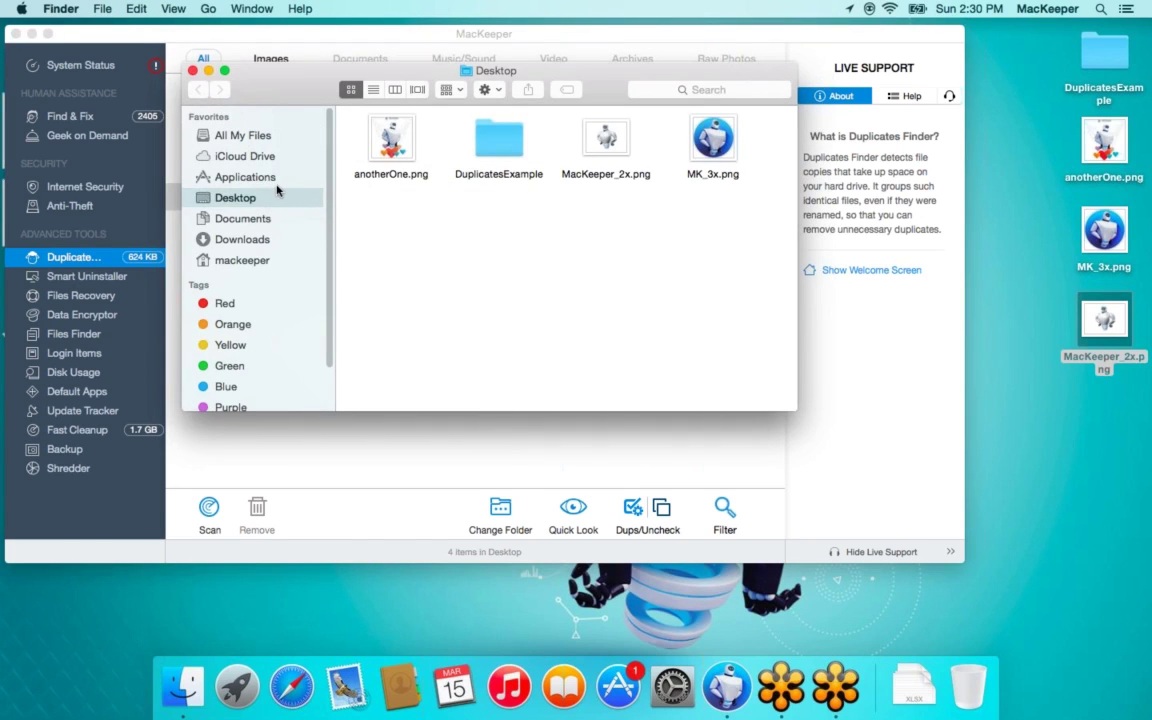
click(222, 172)
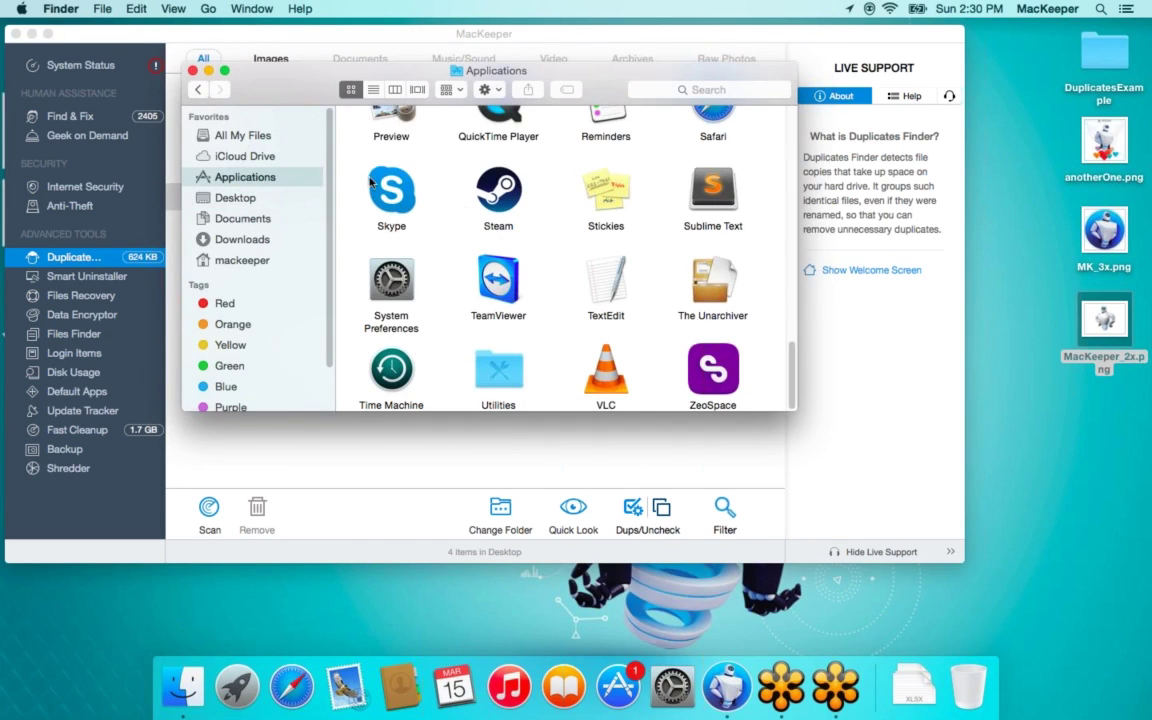
click(367, 180)
drag(367, 180, 397, 203)
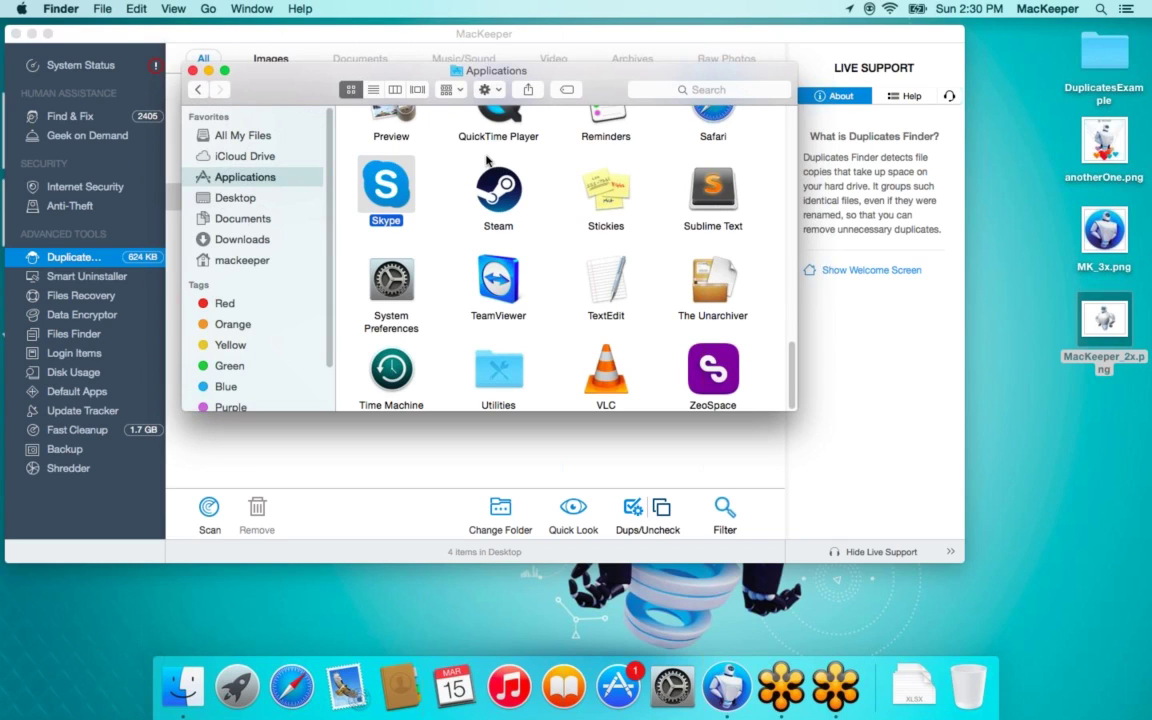
click(112, 543)
click(93, 614)
- Open the hidden user Library folder, look through its Application Support folder, and return to Library
click(208, 9)
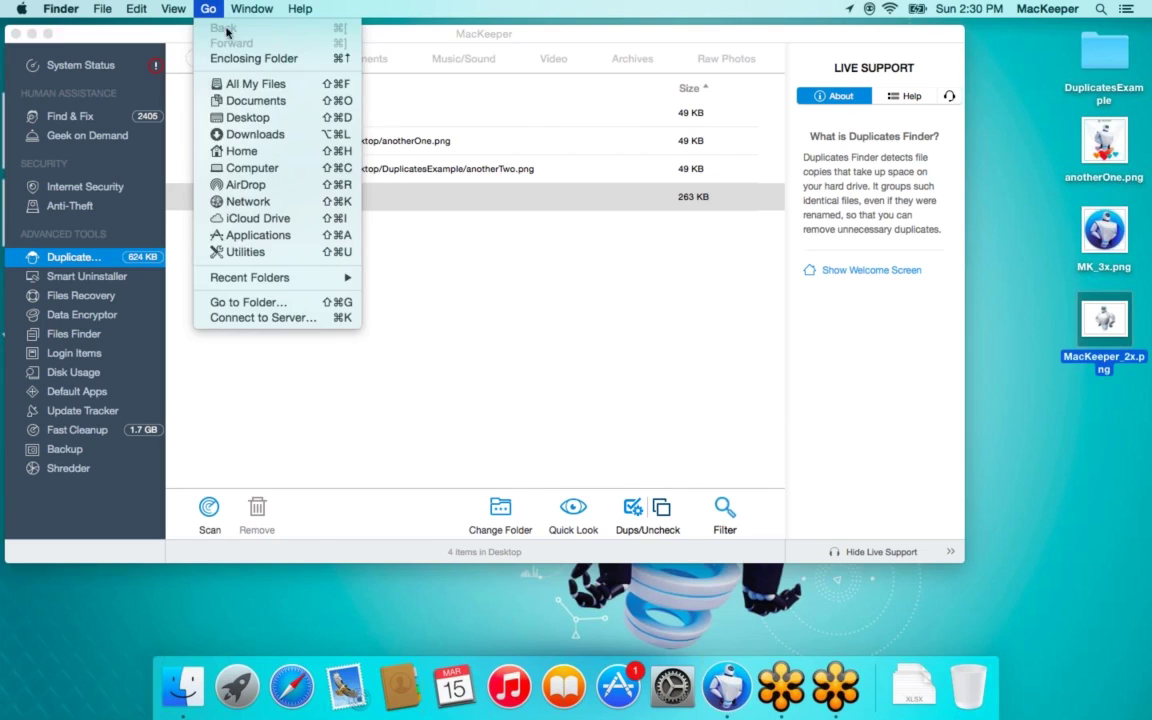
key(alt)
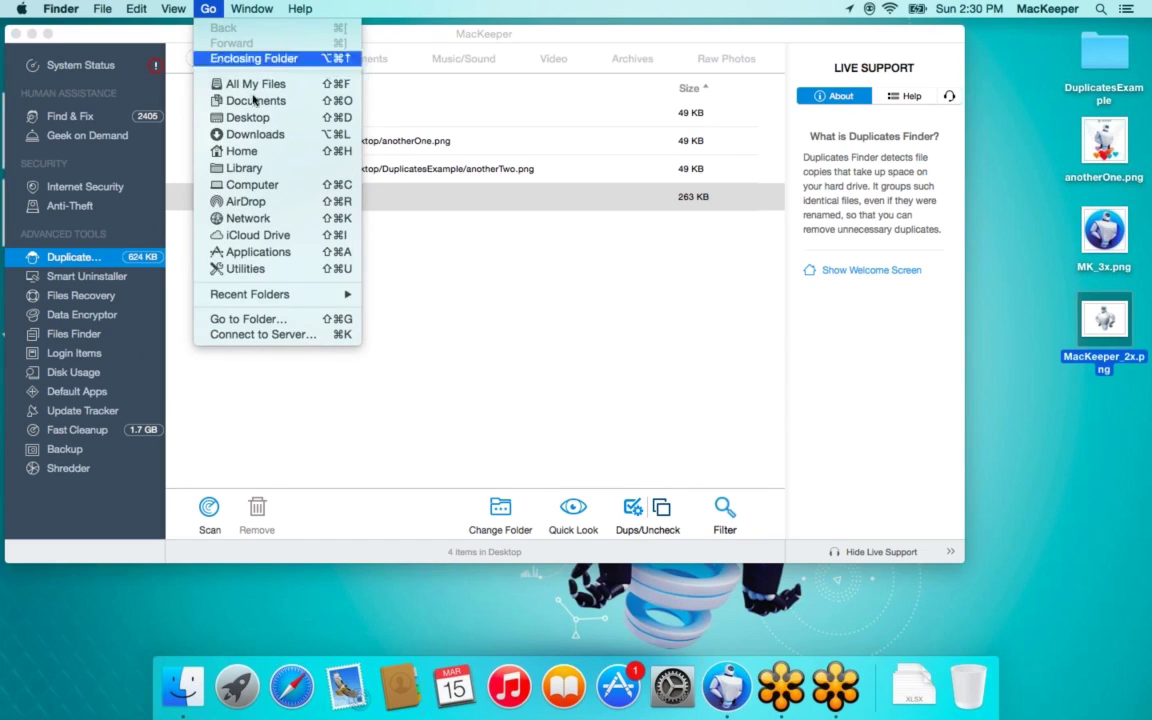
click(290, 168)
scroll(420, 175, up, 5)
double_click(450, 140)
scroll(470, 198, down, 5)
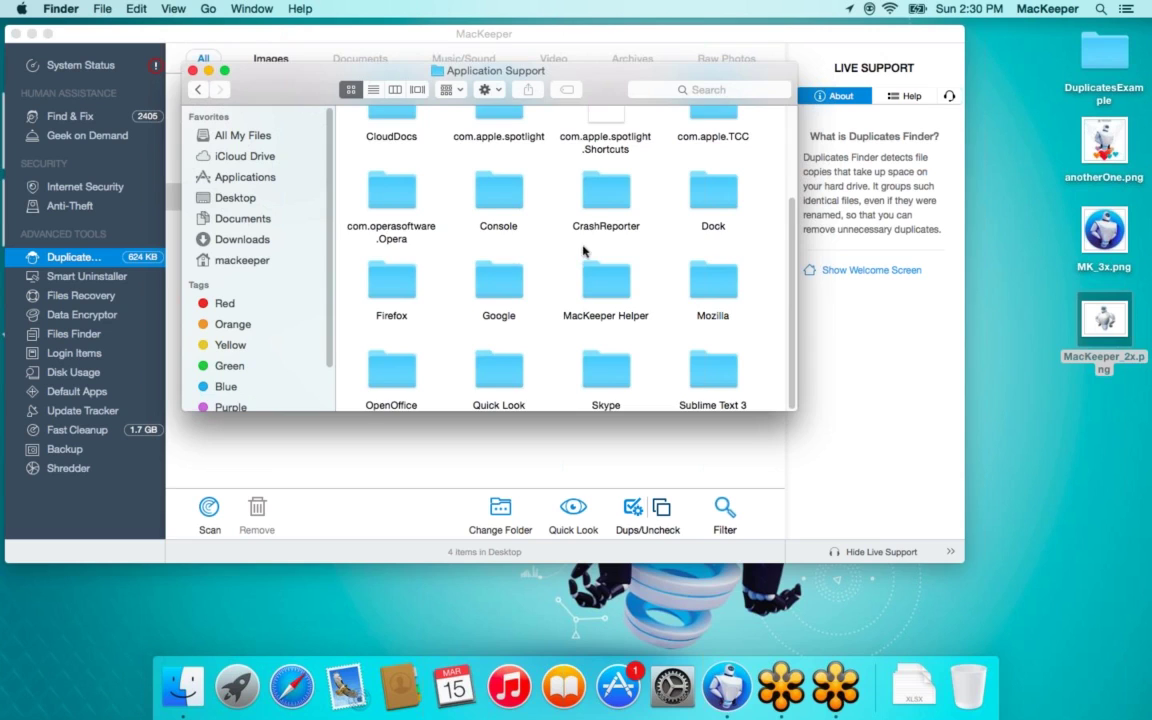
scroll(528, 228, up, 3)
click(200, 91)
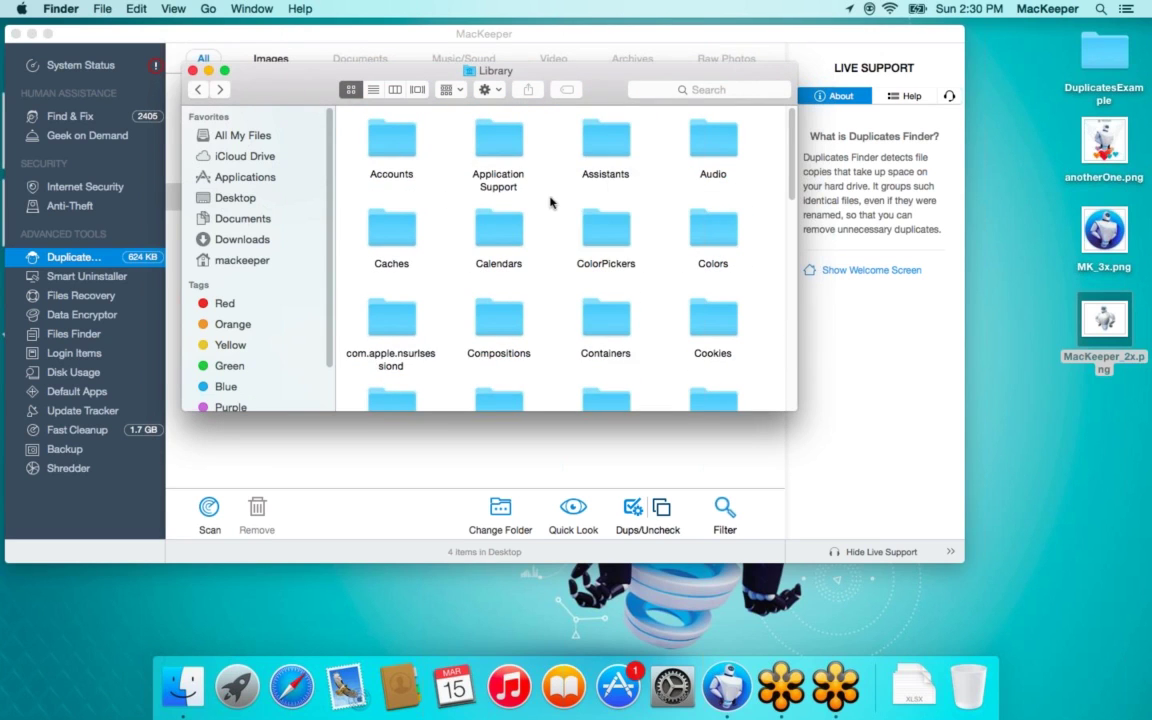
- Look through the subfolders of the user Library, selecting the Safari folder along the way
scroll(550, 203, down, 10)
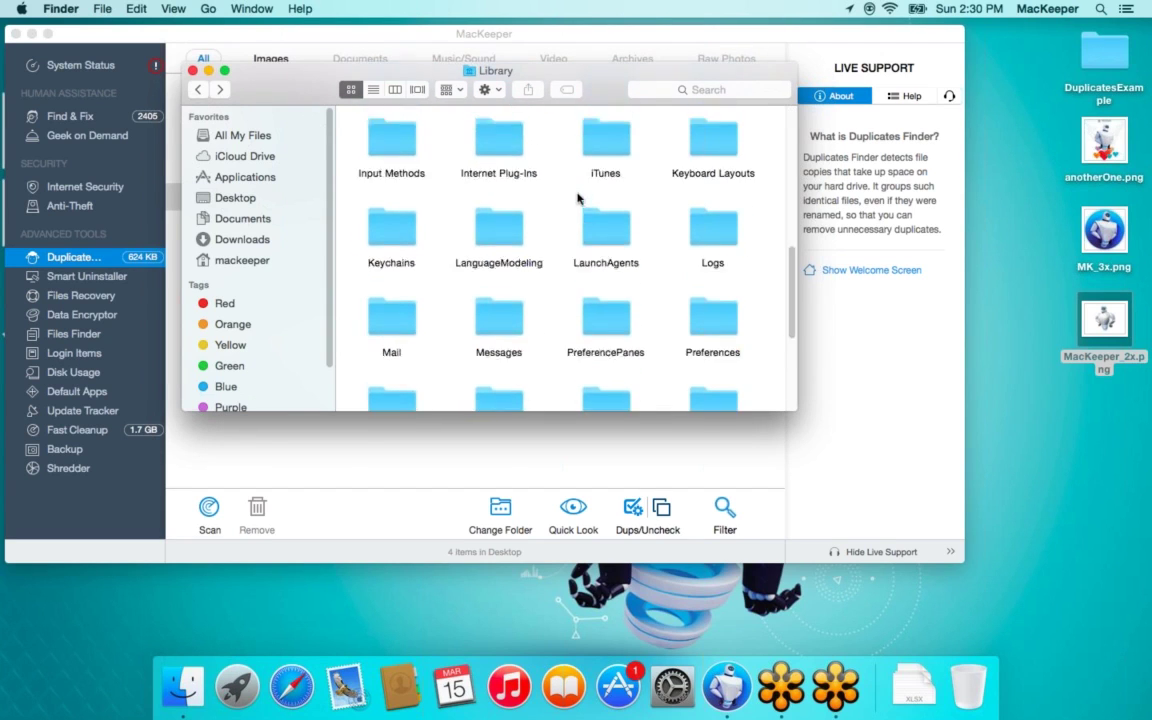
scroll(540, 314, up, 10)
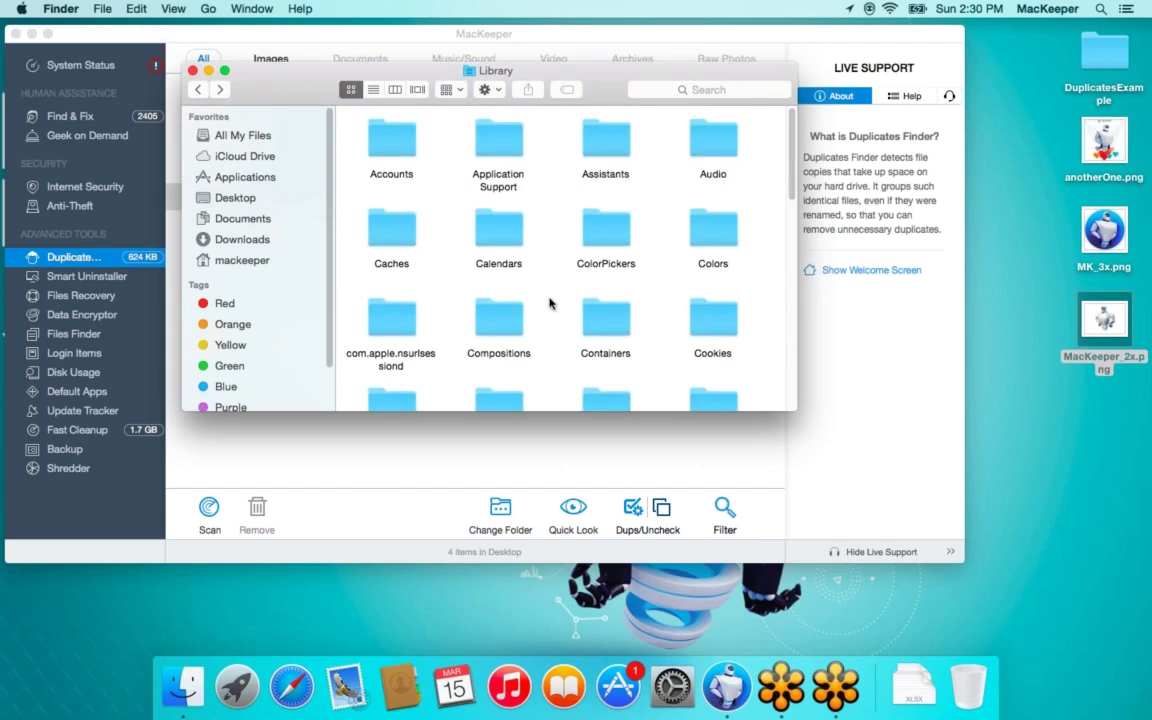
scroll(540, 283, down, 10)
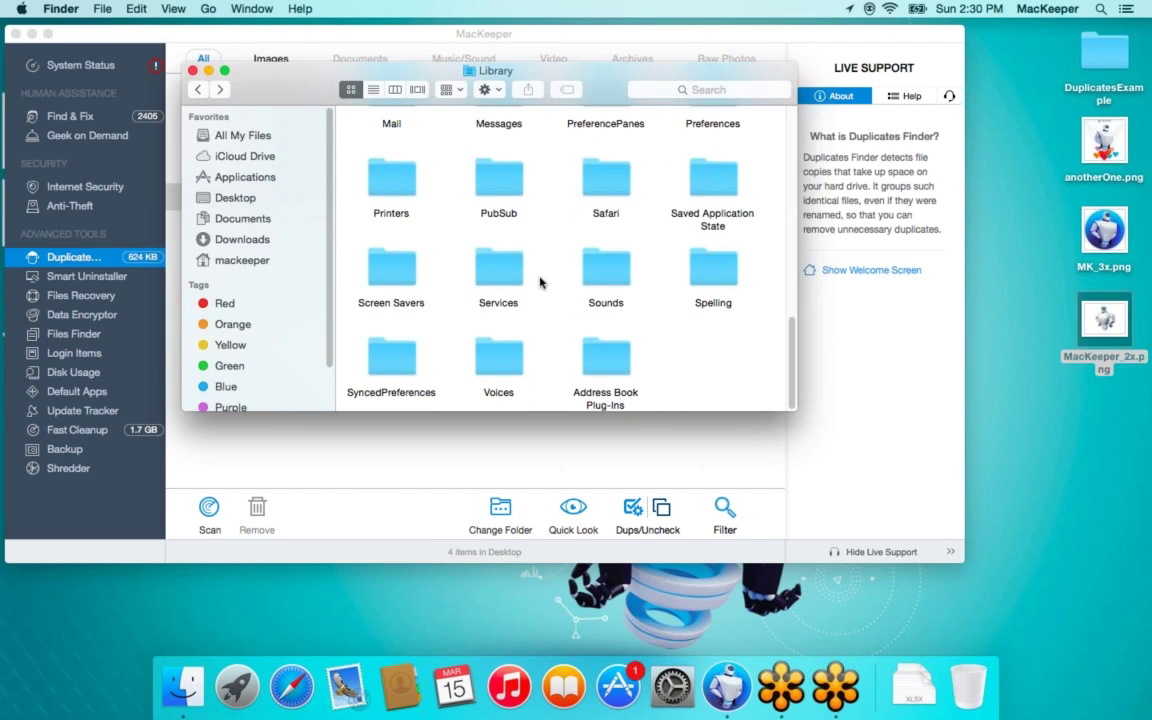
click(604, 178)
scroll(532, 216, up, 1)
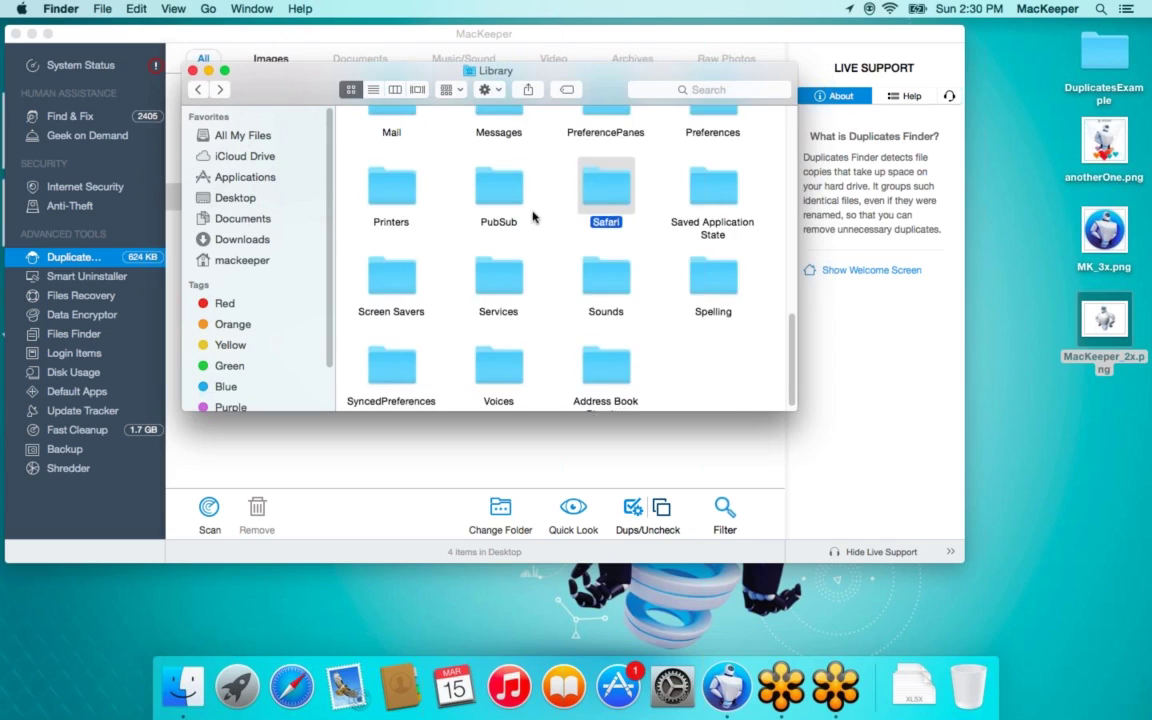
scroll(540, 230, up, 10)
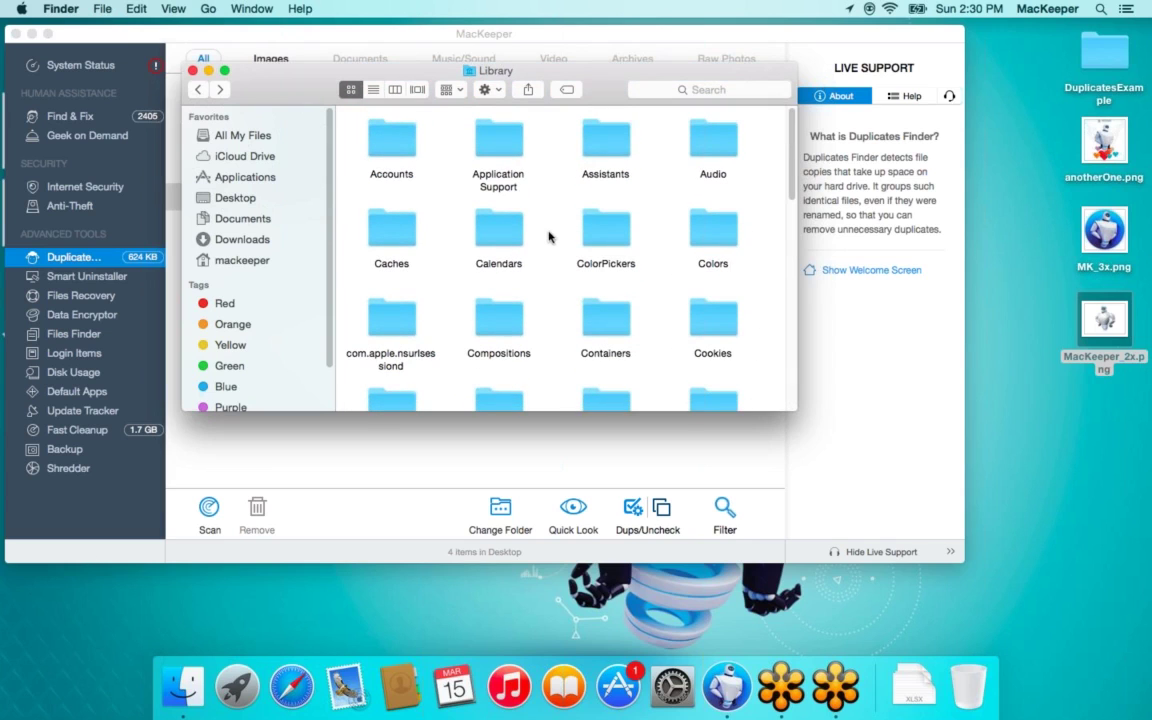
- Look through the user Library for the Caches and Logs folders, selecting each one
click(391, 233)
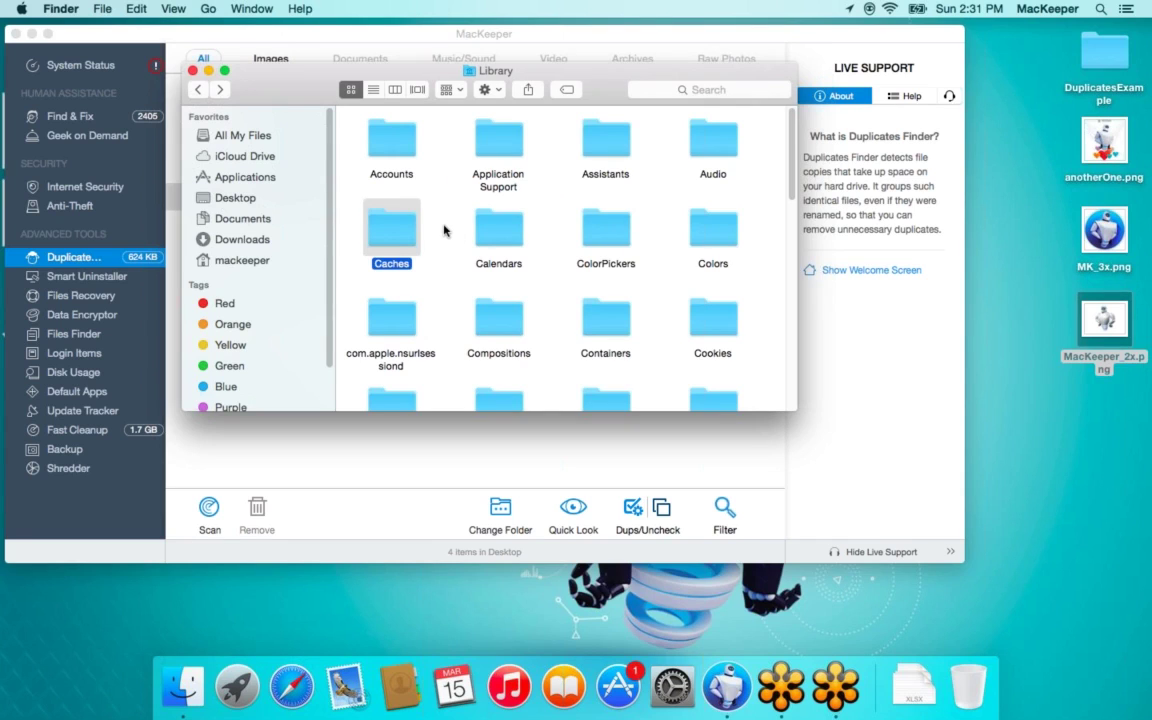
scroll(444, 230, down, 3)
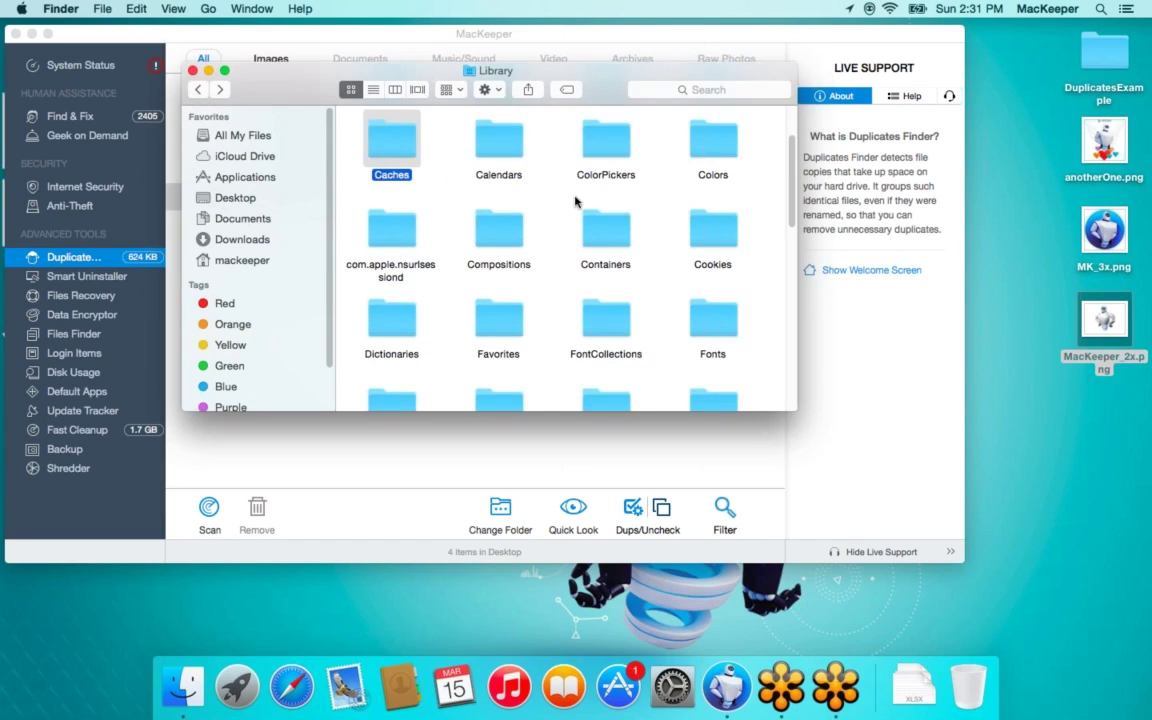
scroll(612, 201, down, 5)
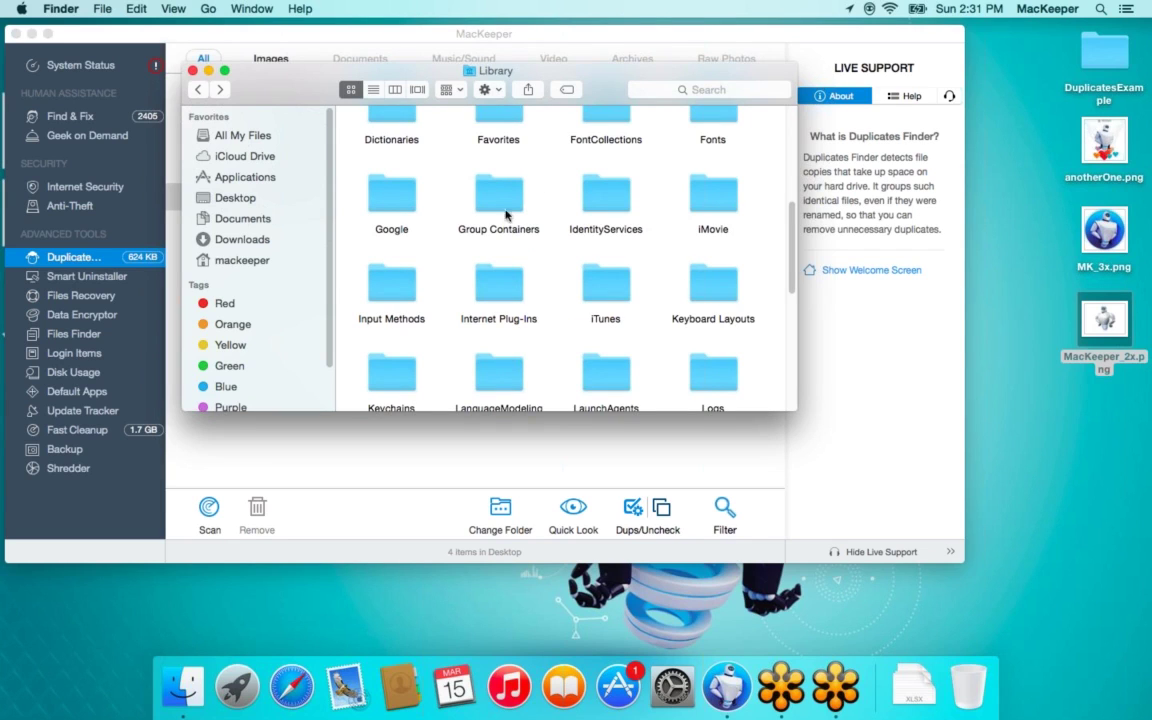
scroll(555, 223, down, 3)
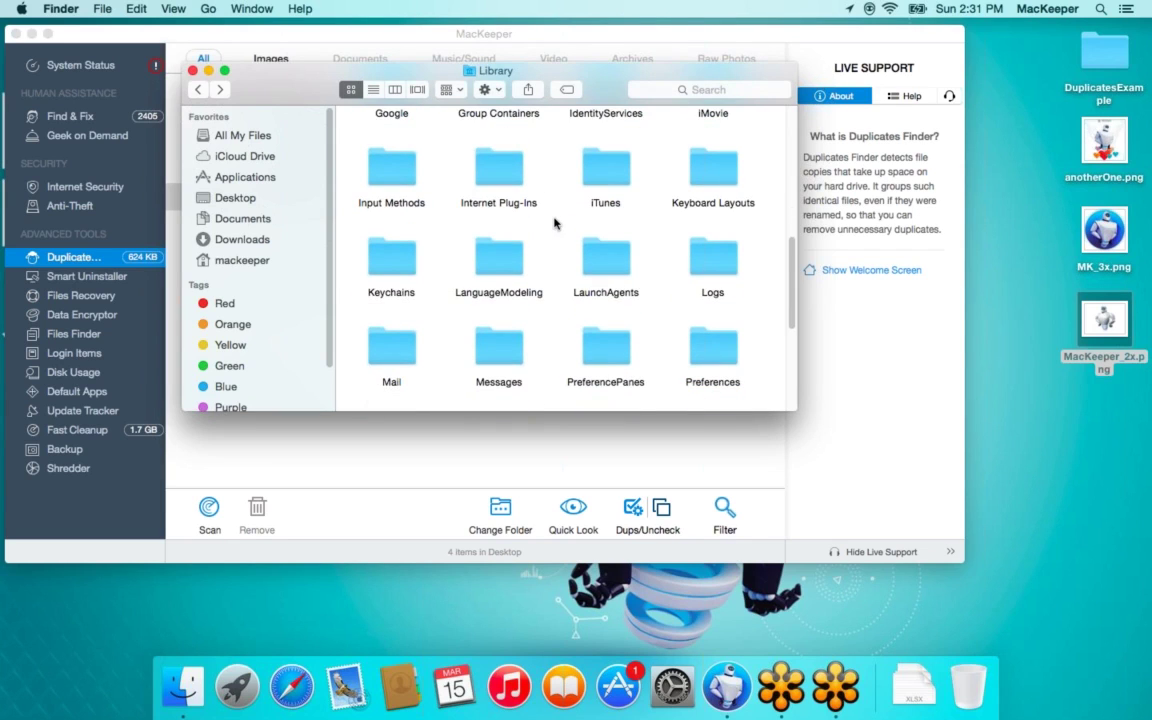
scroll(555, 223, down, 2)
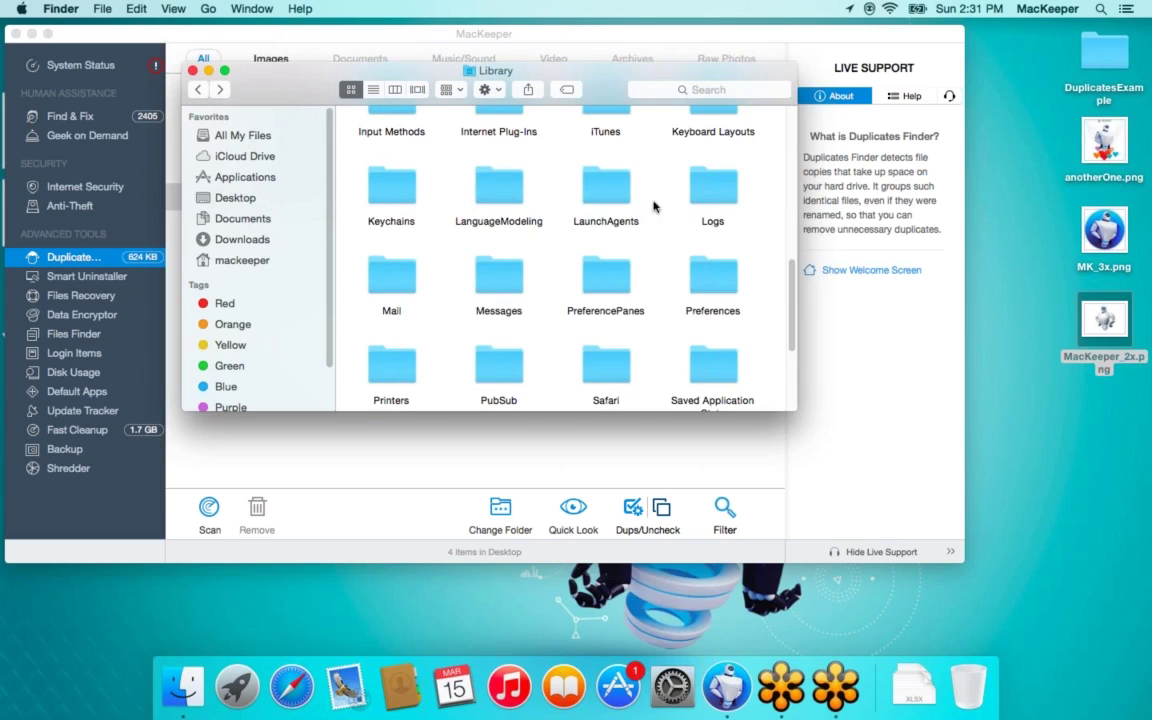
click(709, 197)
scroll(660, 226, down, 2)
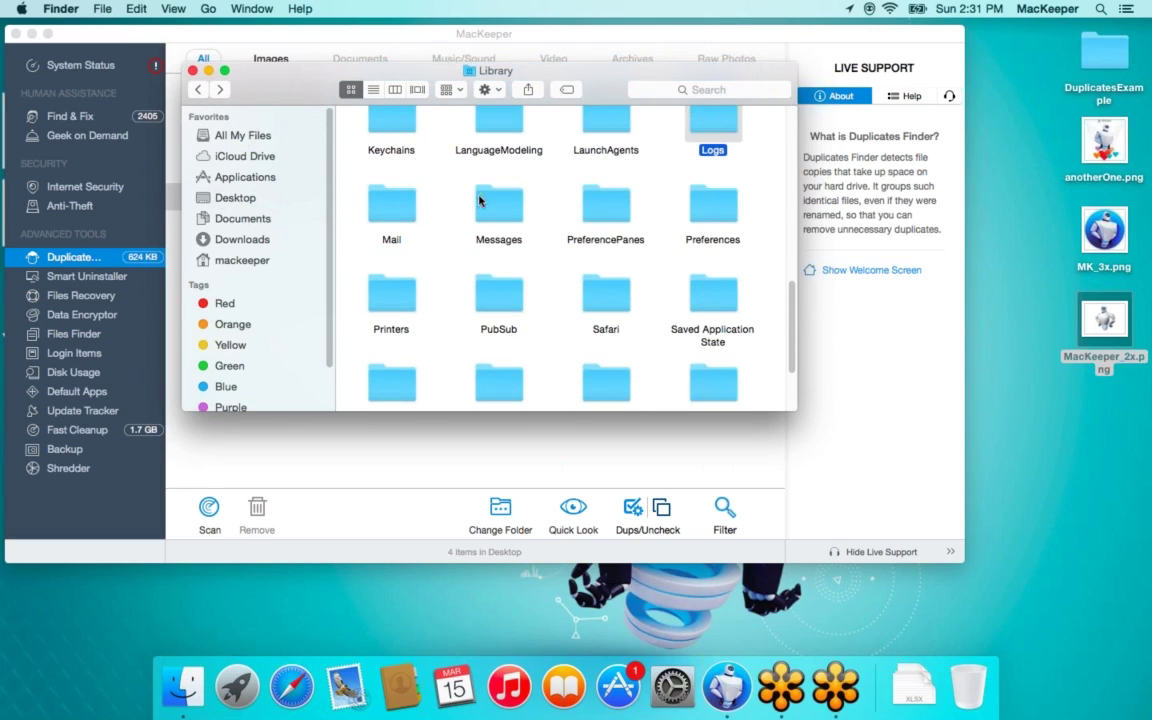
- Open the Preferences folder in the user Library and select the com.skype.skype.plist file
click(717, 208)
double_click(718, 212)
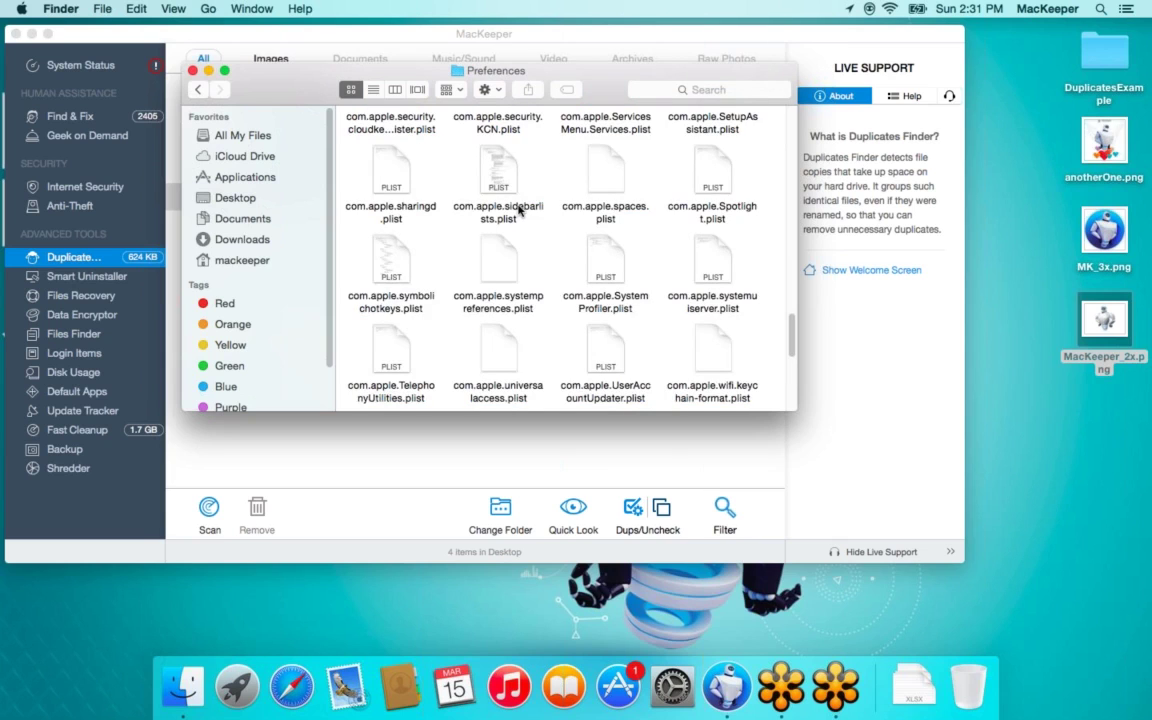
scroll(521, 210, down, 4)
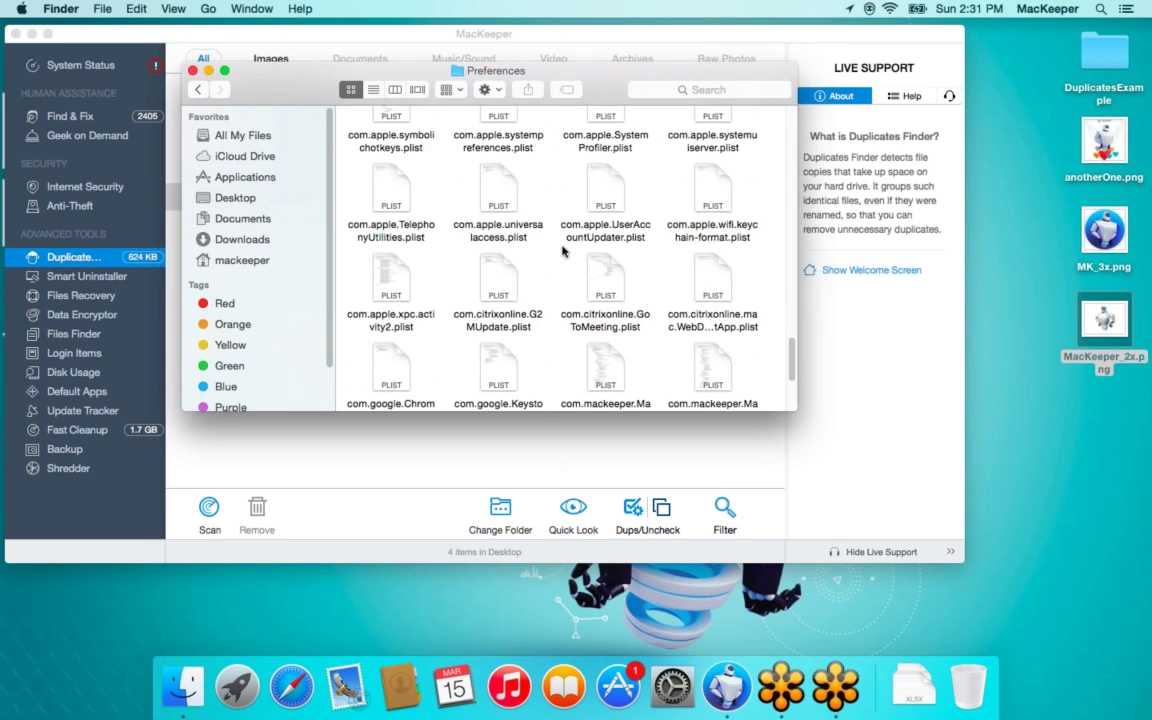
click(458, 222)
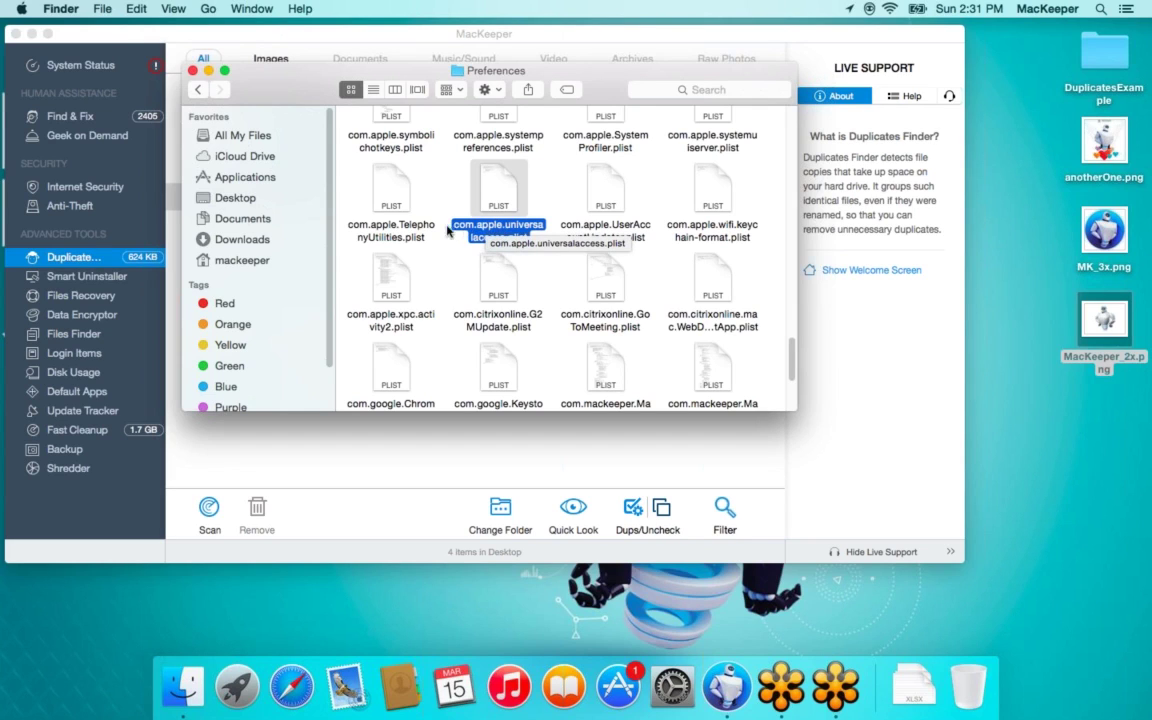
scroll(543, 235, down, 5)
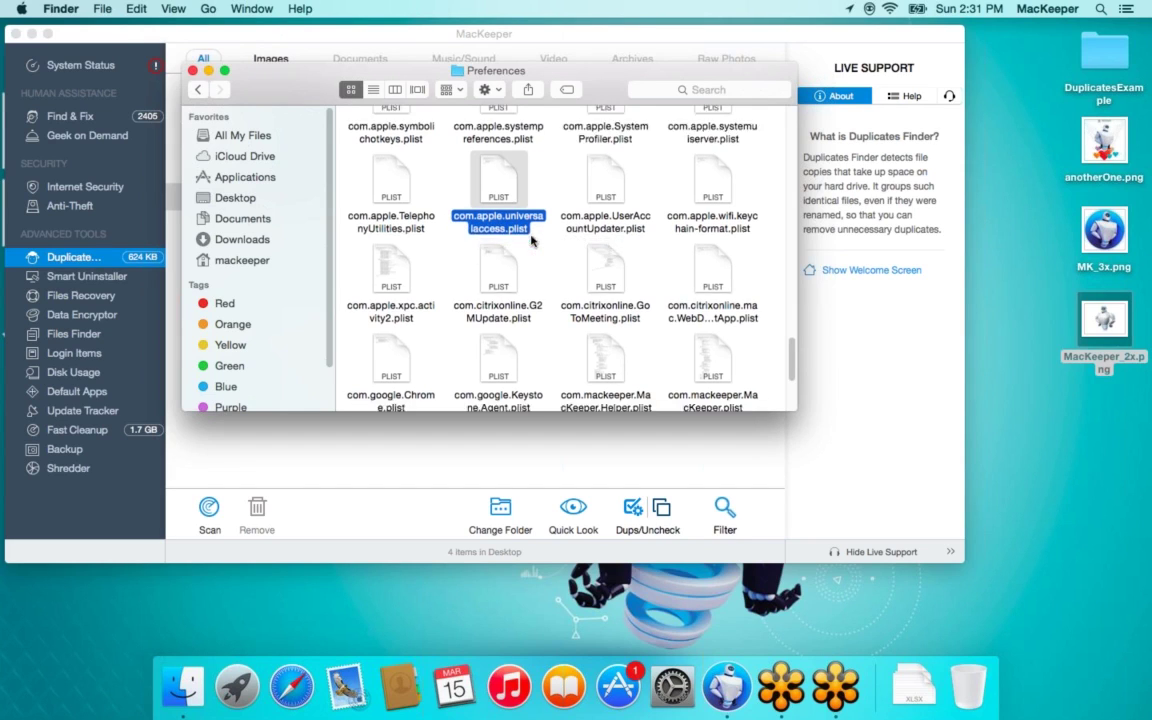
click(512, 270)
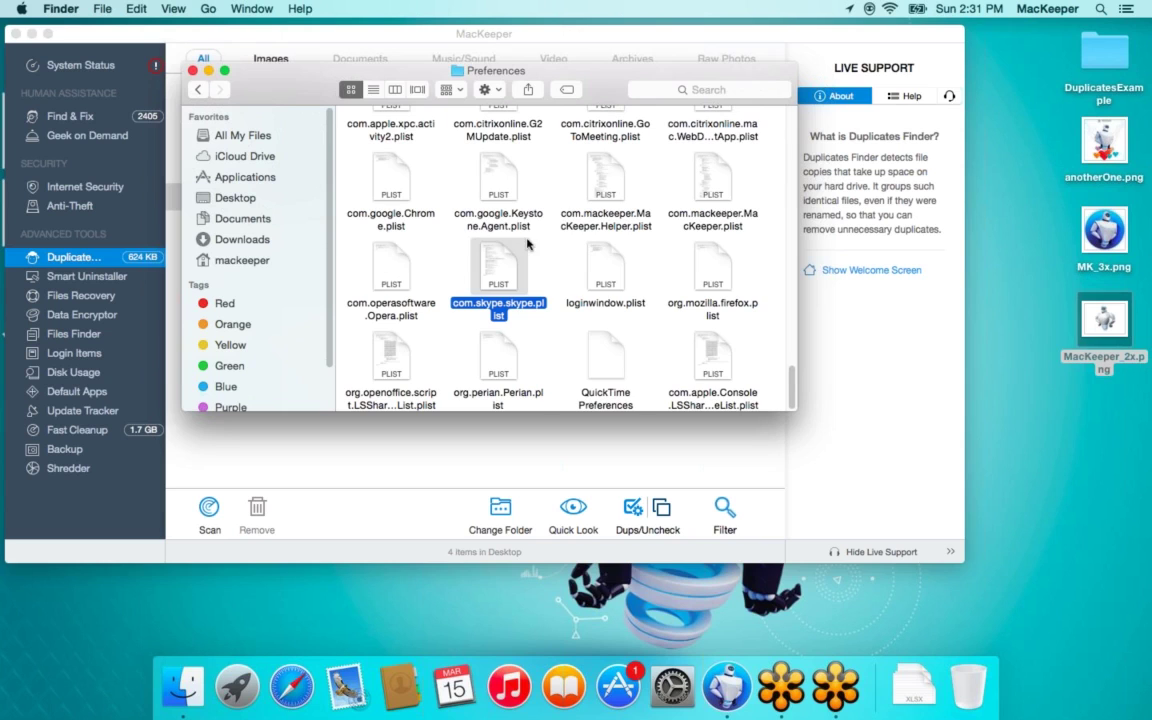
- Look over the neighbouring preference files in the Preferences folder and select com.skype.skype.plist again
scroll(509, 265, up, 5)
scroll(509, 265, up, 1)
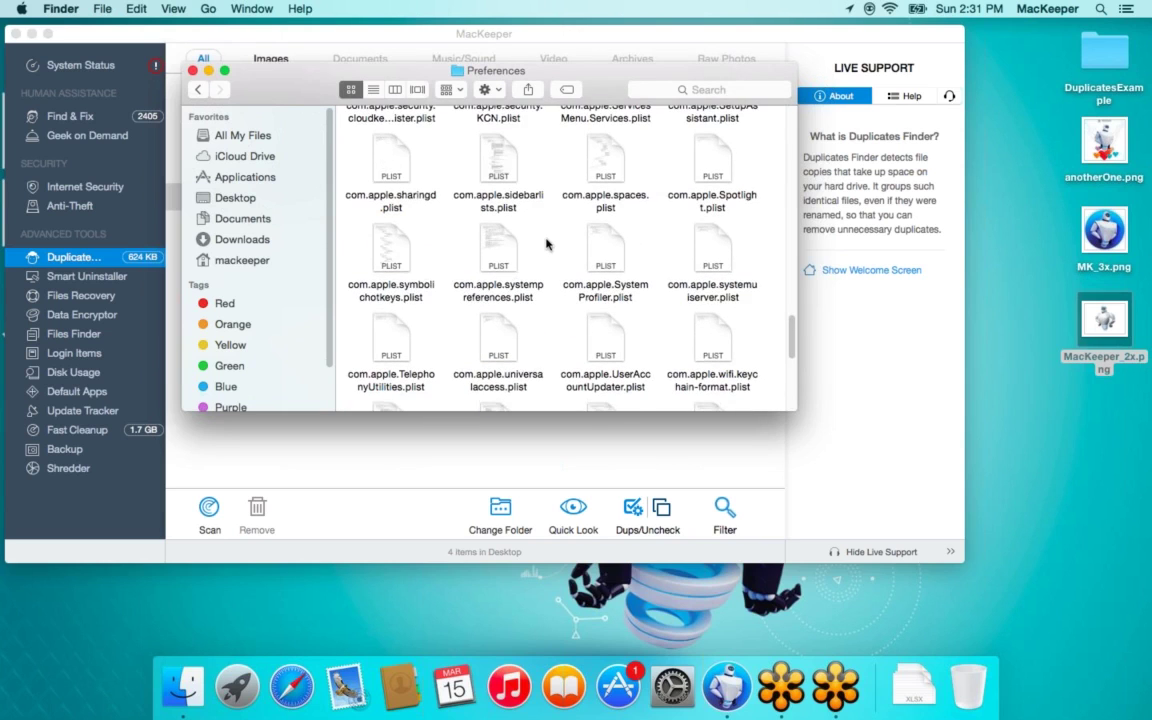
scroll(500, 248, down, 1)
scroll(428, 218, down, 2)
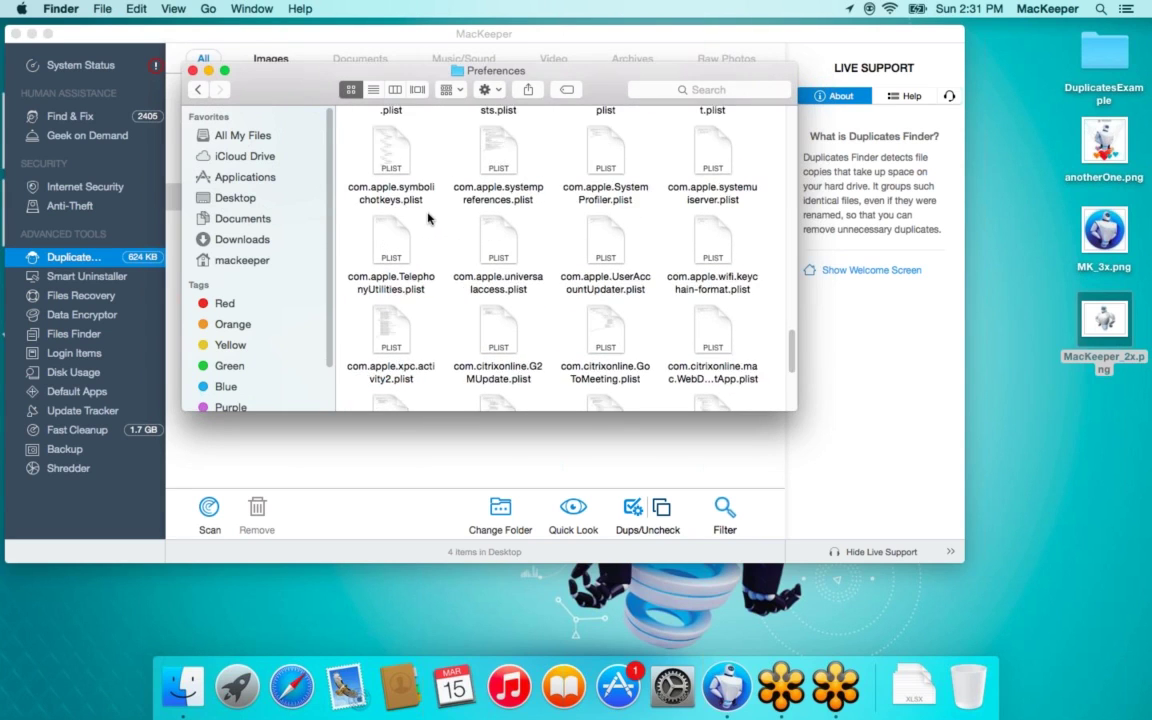
scroll(428, 218, down, 1)
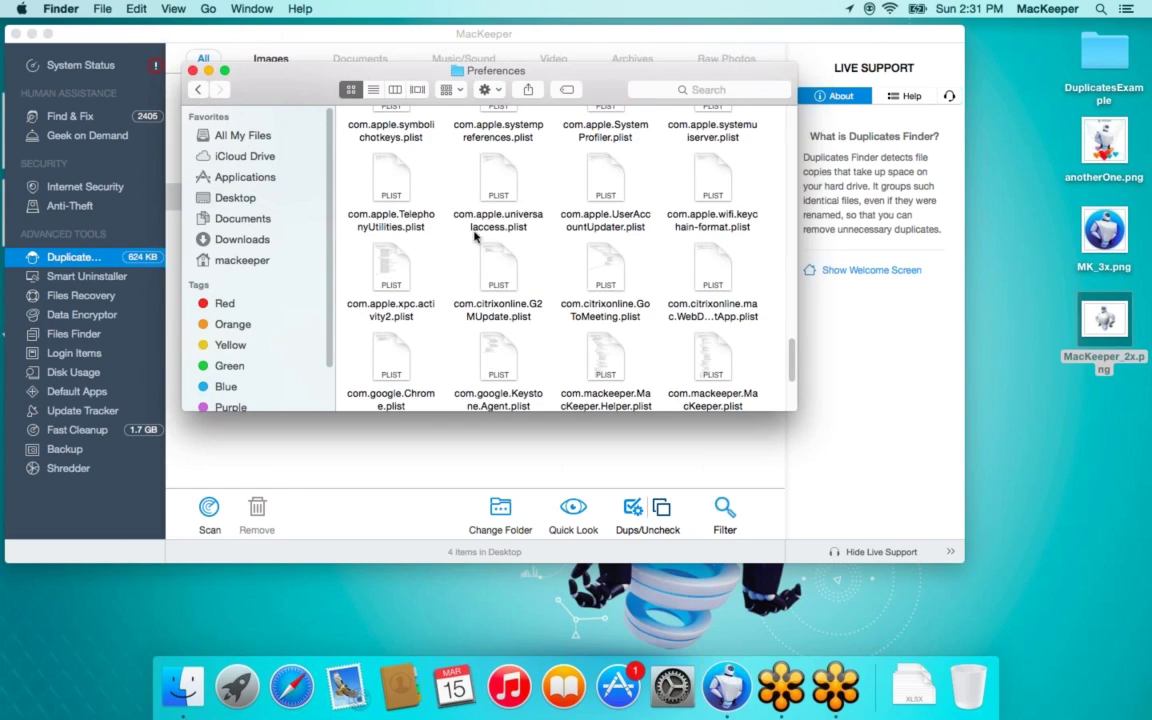
scroll(476, 235, down, 2)
click(496, 266)
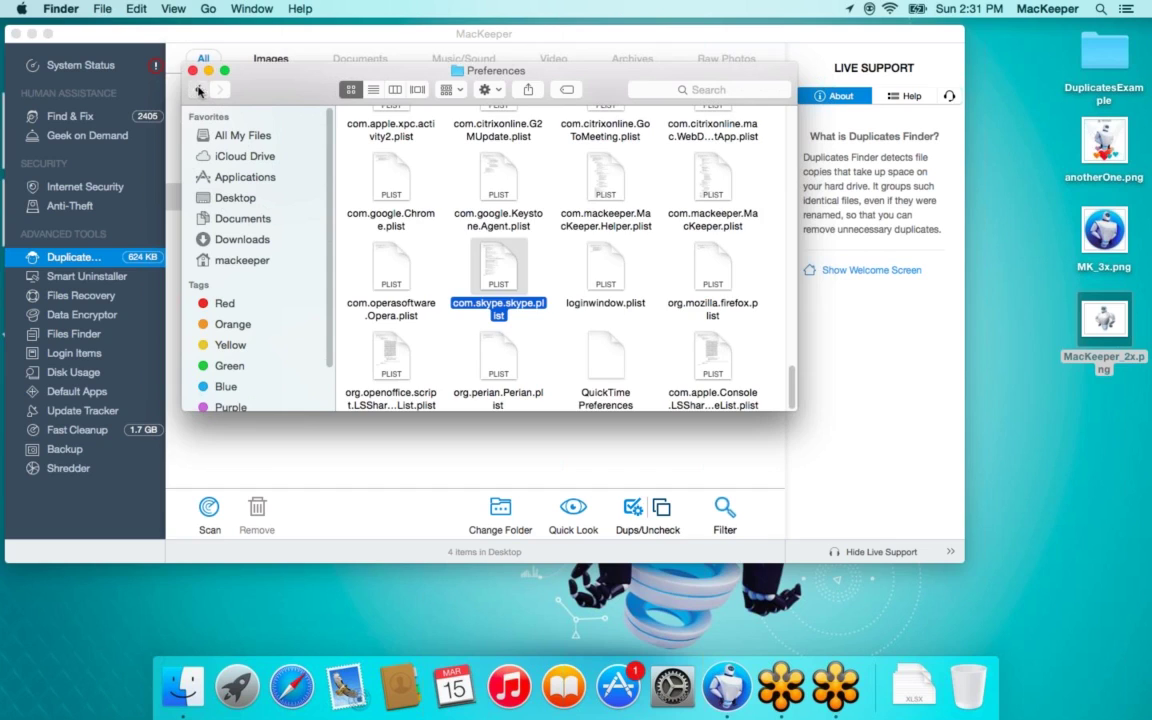
- Return to Library, look inside the Saved Application State folder, selecting com.apple.finder.savedState, and go back to Library
click(199, 90)
scroll(598, 257, down, 2)
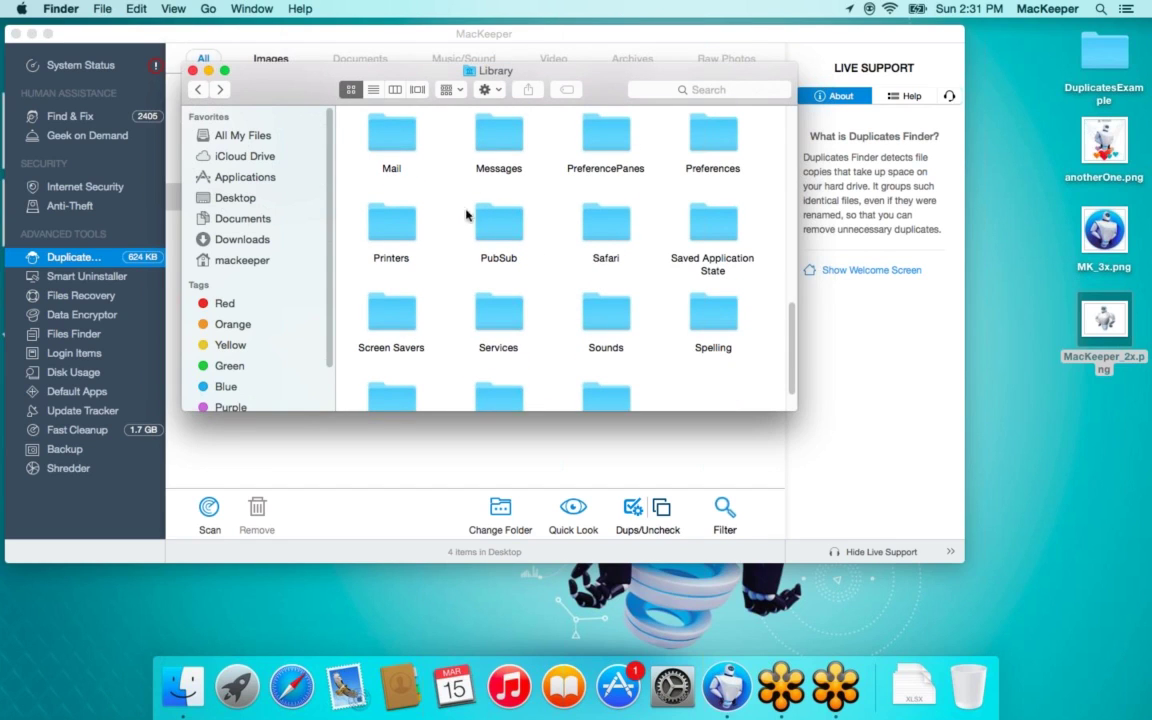
scroll(458, 222, down, 2)
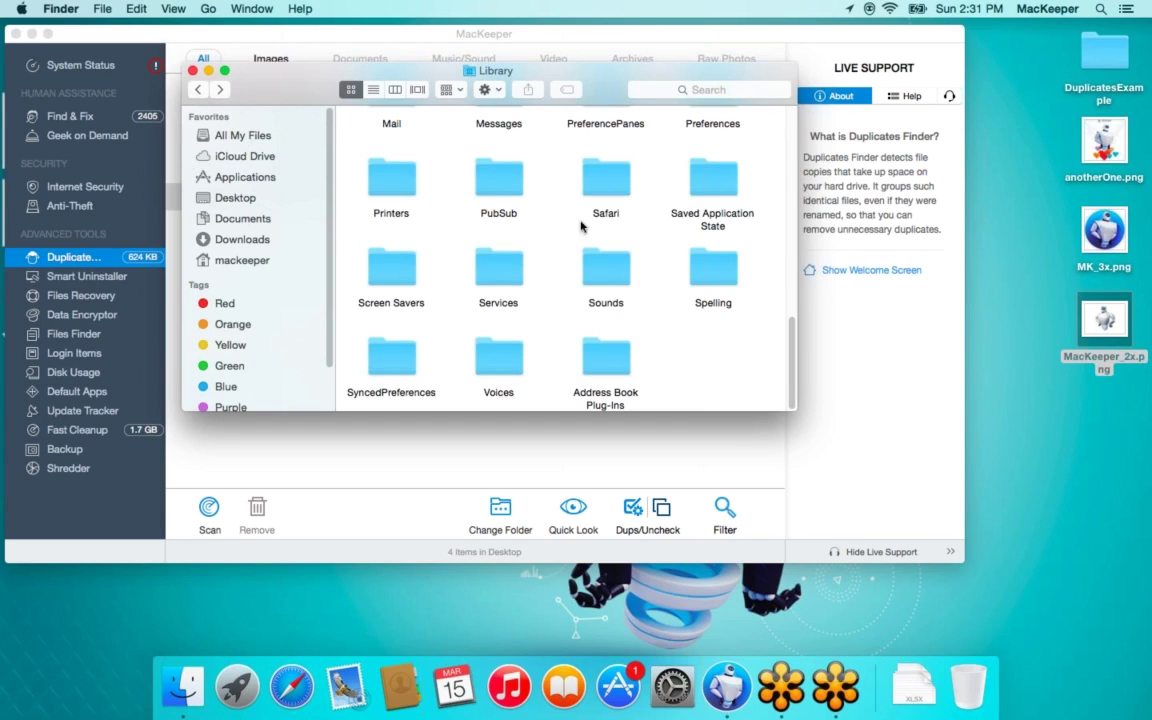
click(700, 178)
double_click(720, 178)
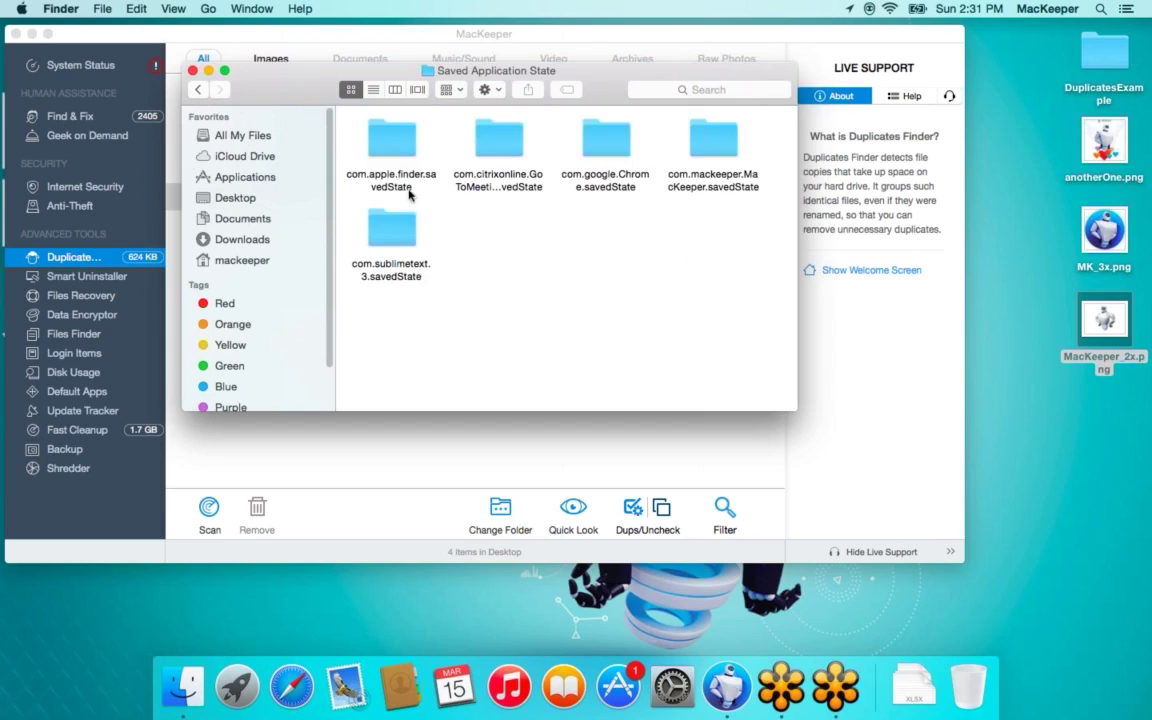
click(375, 136)
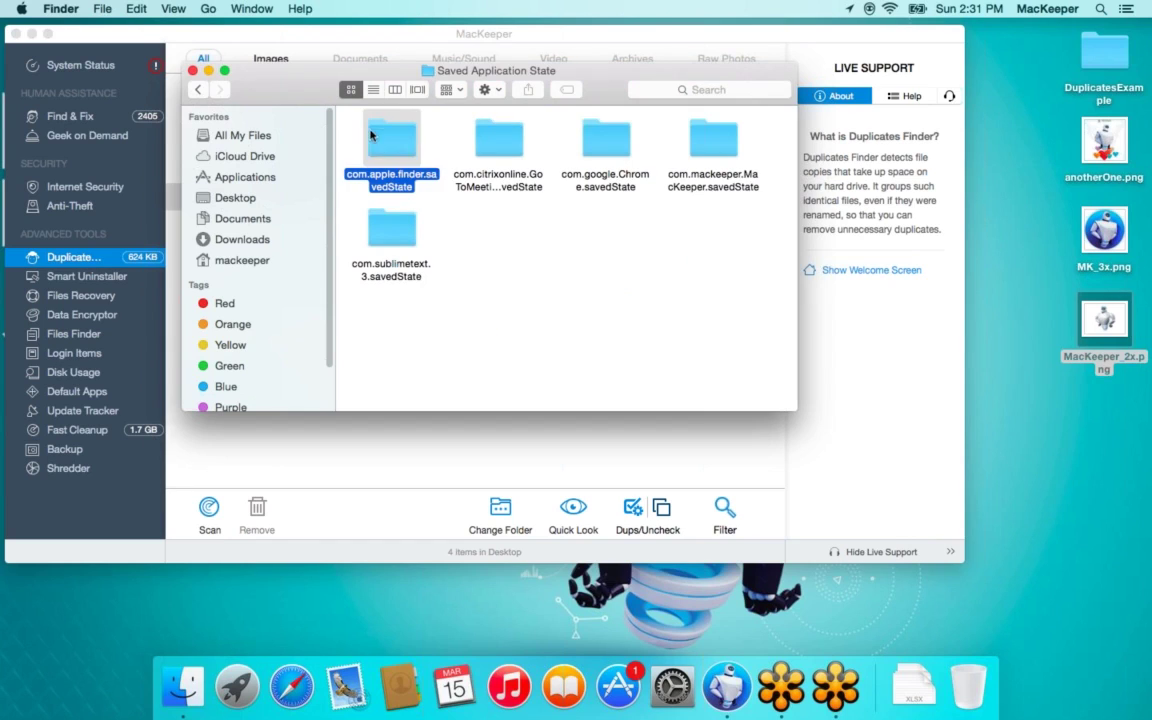
click(197, 89)
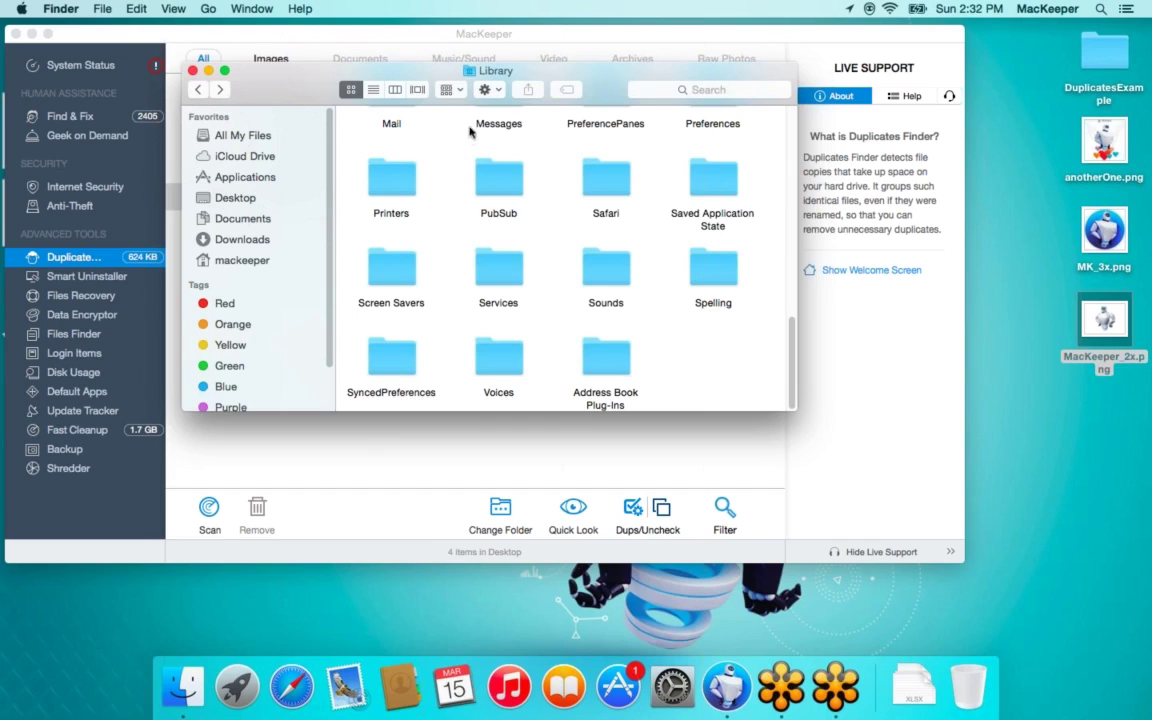
- Close the Finder window showing the user Library
click(208, 8)
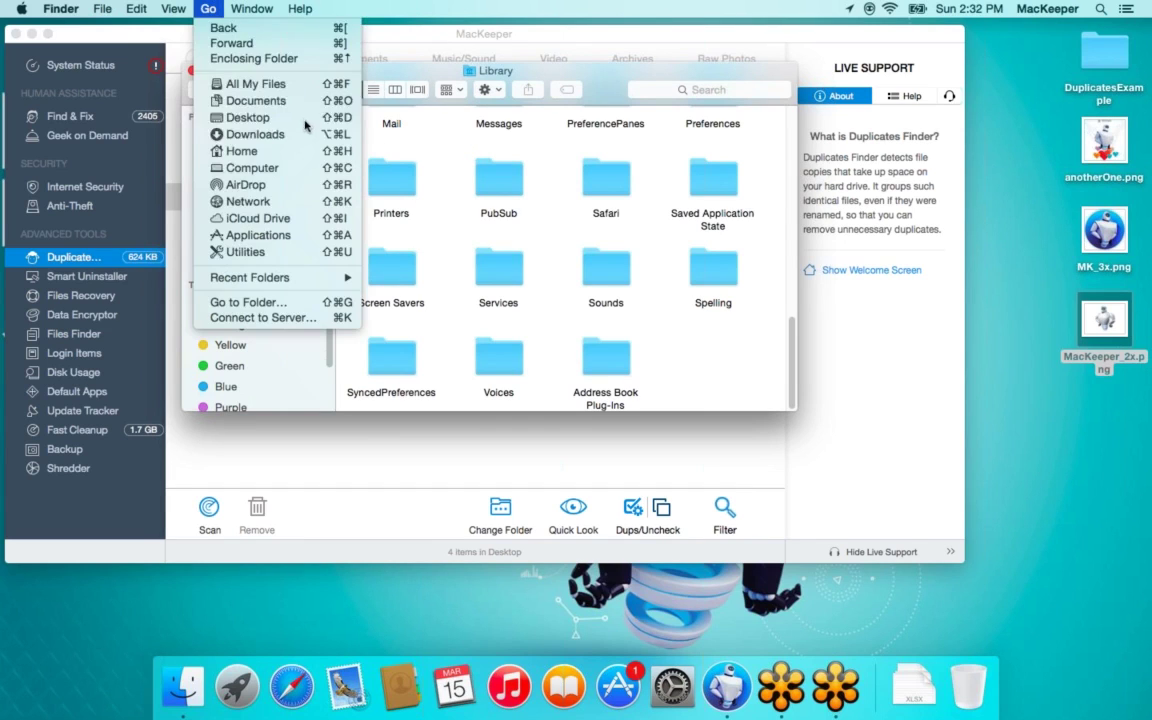
click(420, 172)
click(182, 70)
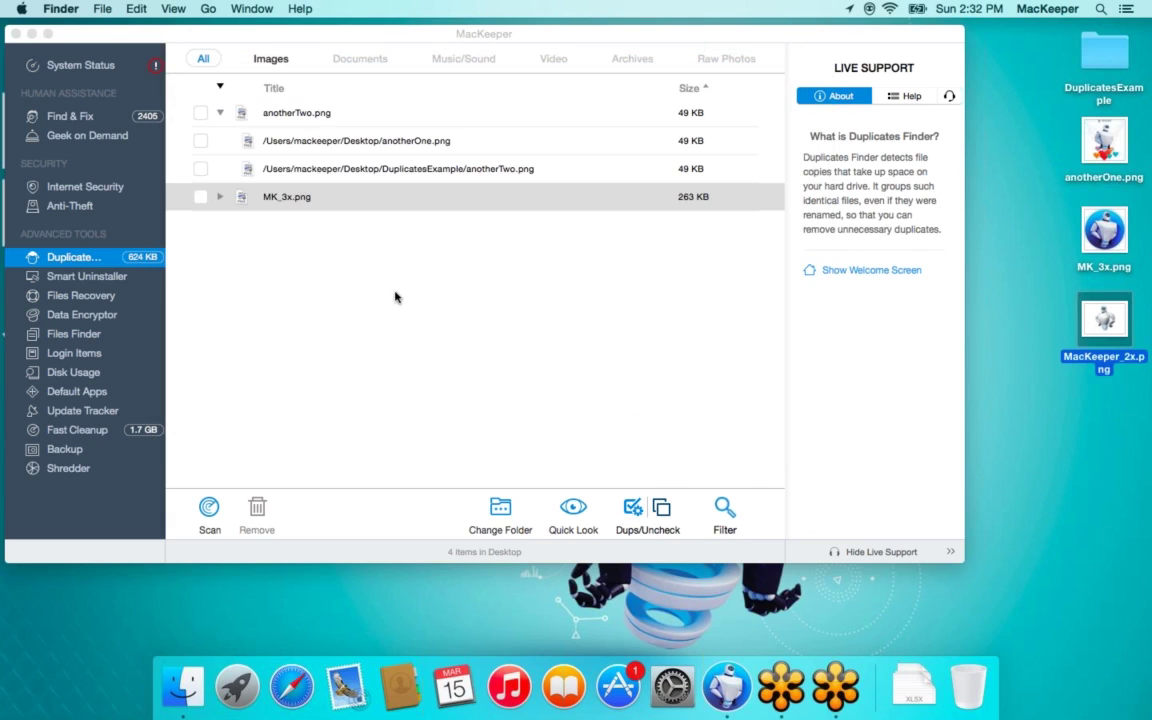
- Switch to MacKeeper's Smart Uninstaller and run its scan
click(355, 266)
click(85, 276)
click(471, 513)
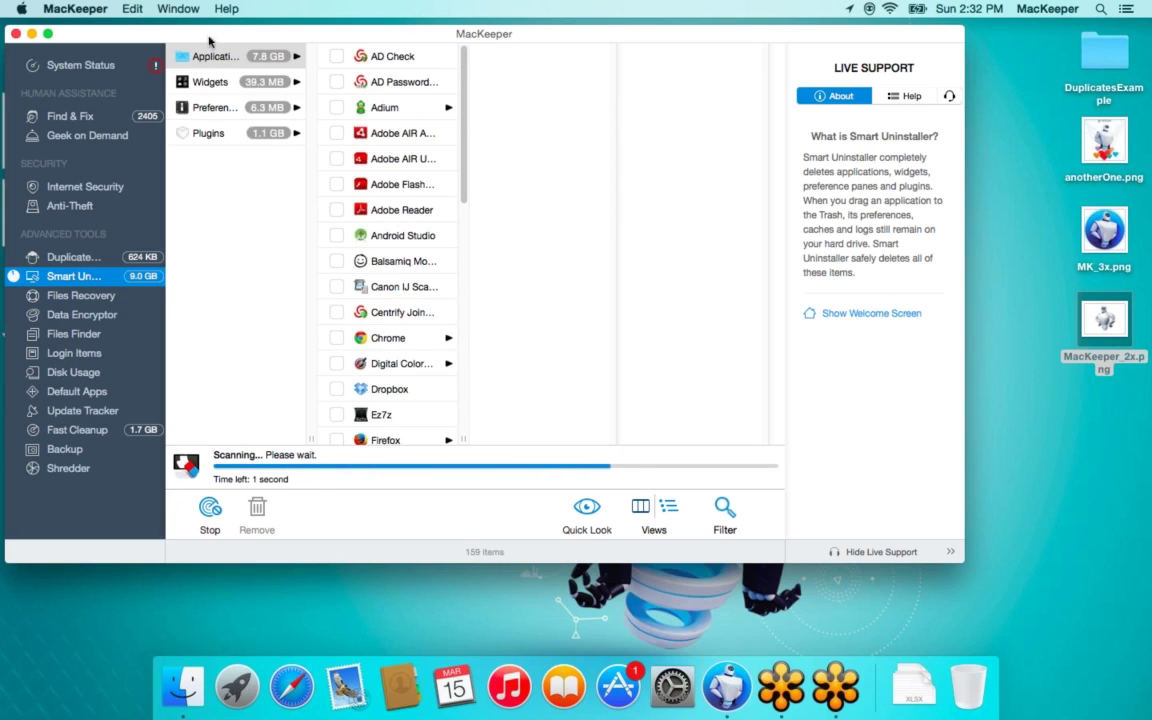
- Browse the scanned applications, widgets and preference panes in Smart Uninstaller
scroll(390, 128, down, 8)
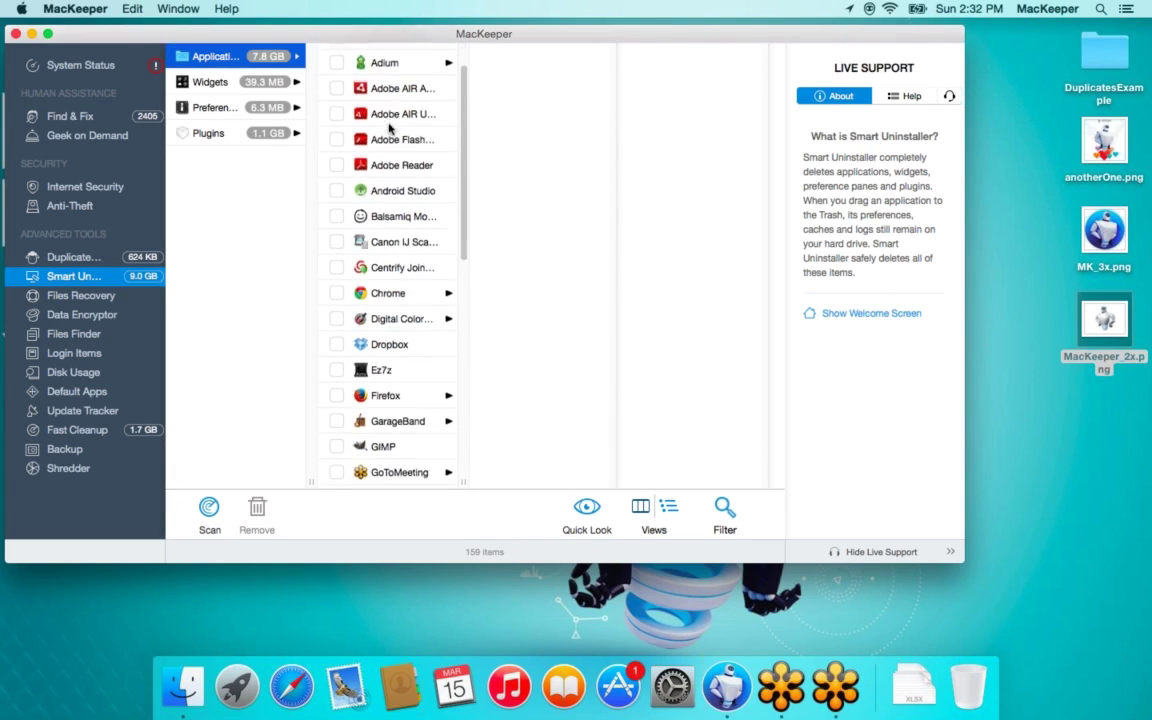
click(211, 82)
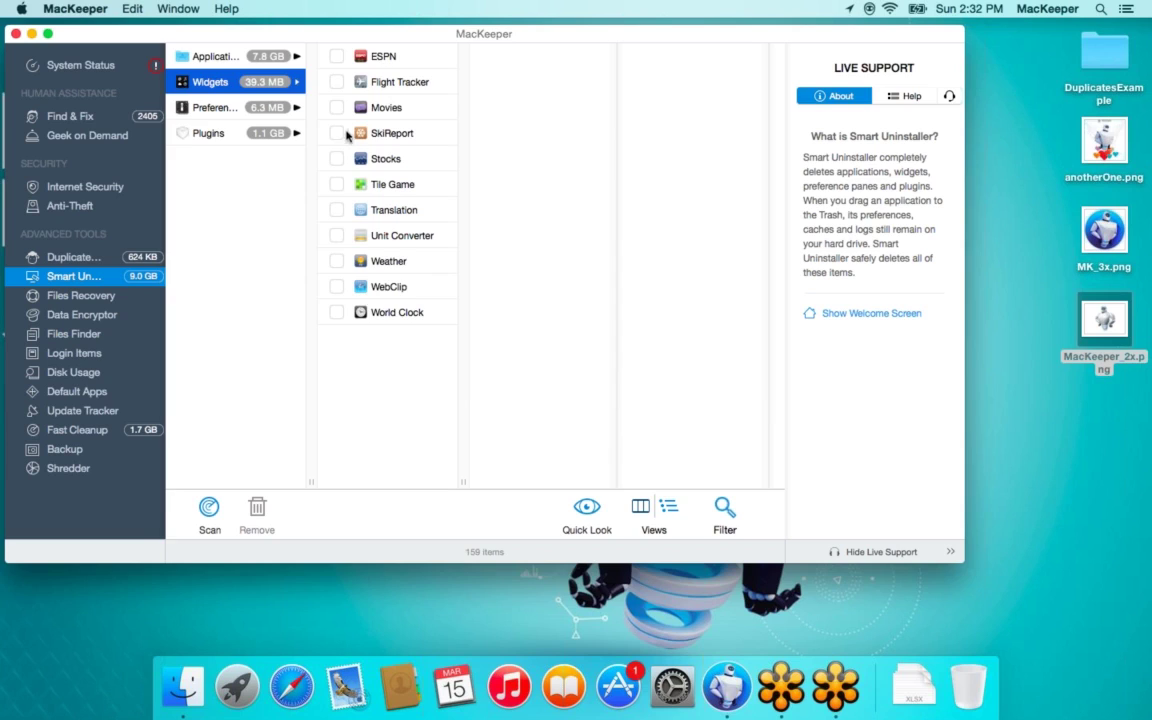
click(188, 106)
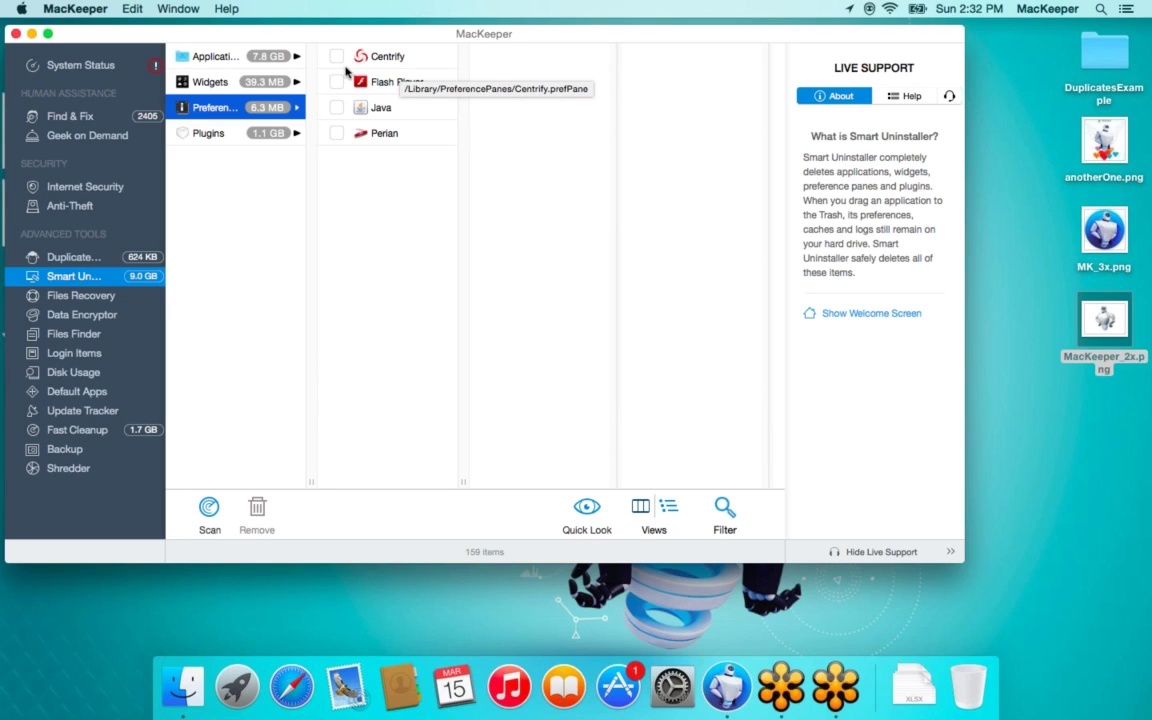
- Show the third-party preference panes in System Preferences, open the Java Control Panel, cancel it, and close System Preferences
click(19, 8)
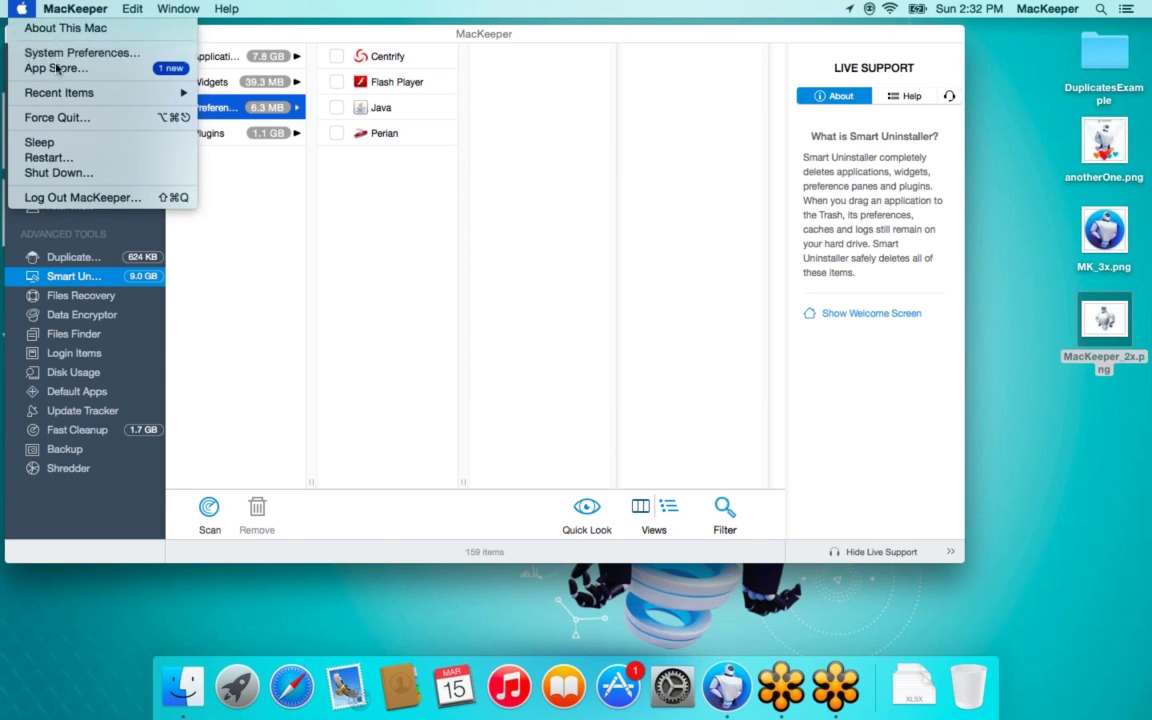
click(37, 55)
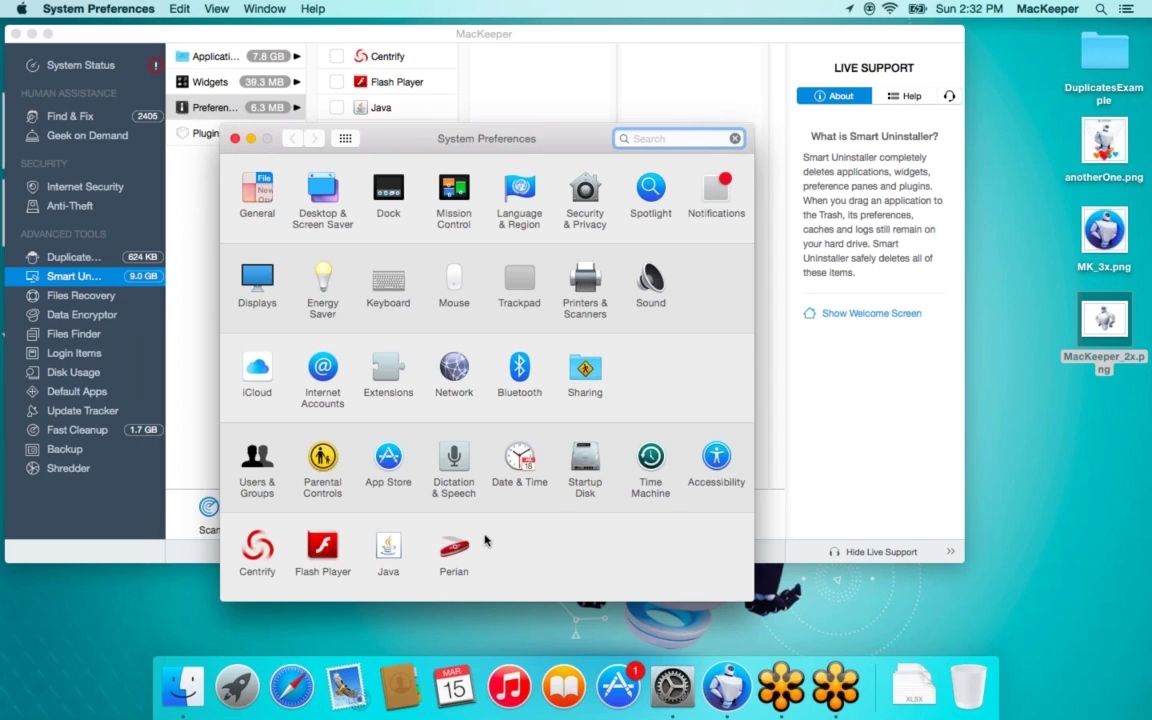
click(388, 545)
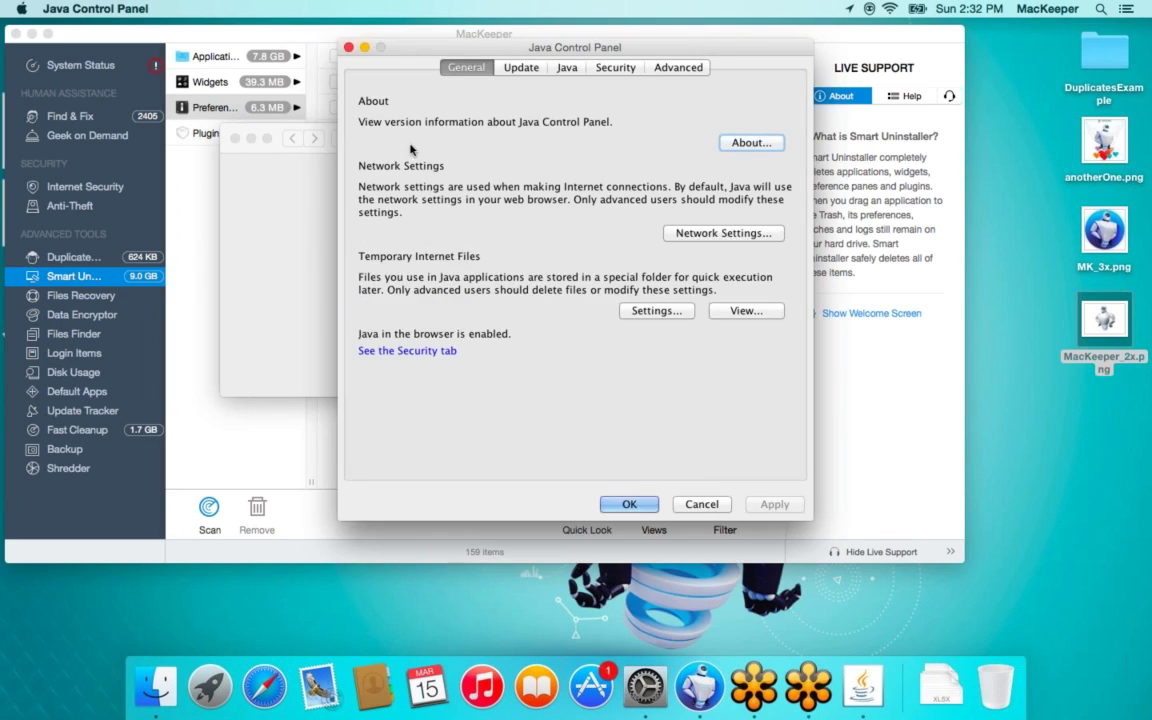
click(701, 504)
click(233, 139)
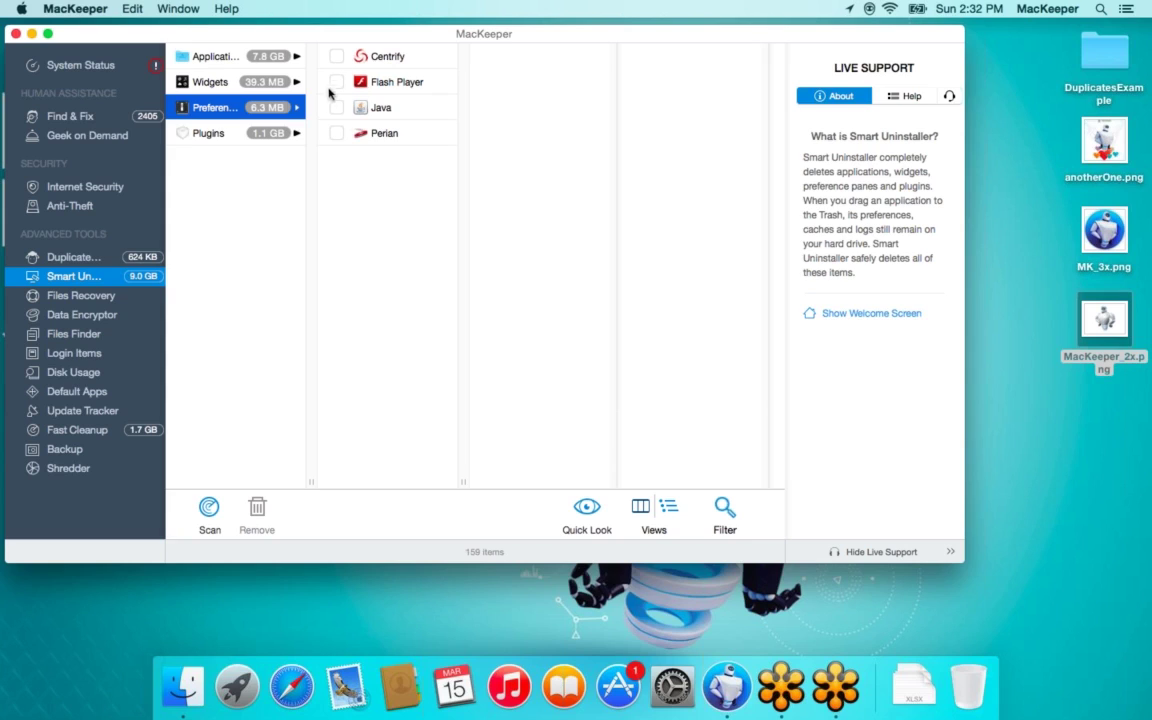
- View the Plugins category in Smart Uninstaller, list the web browser plugins, and clear the category selection
click(200, 134)
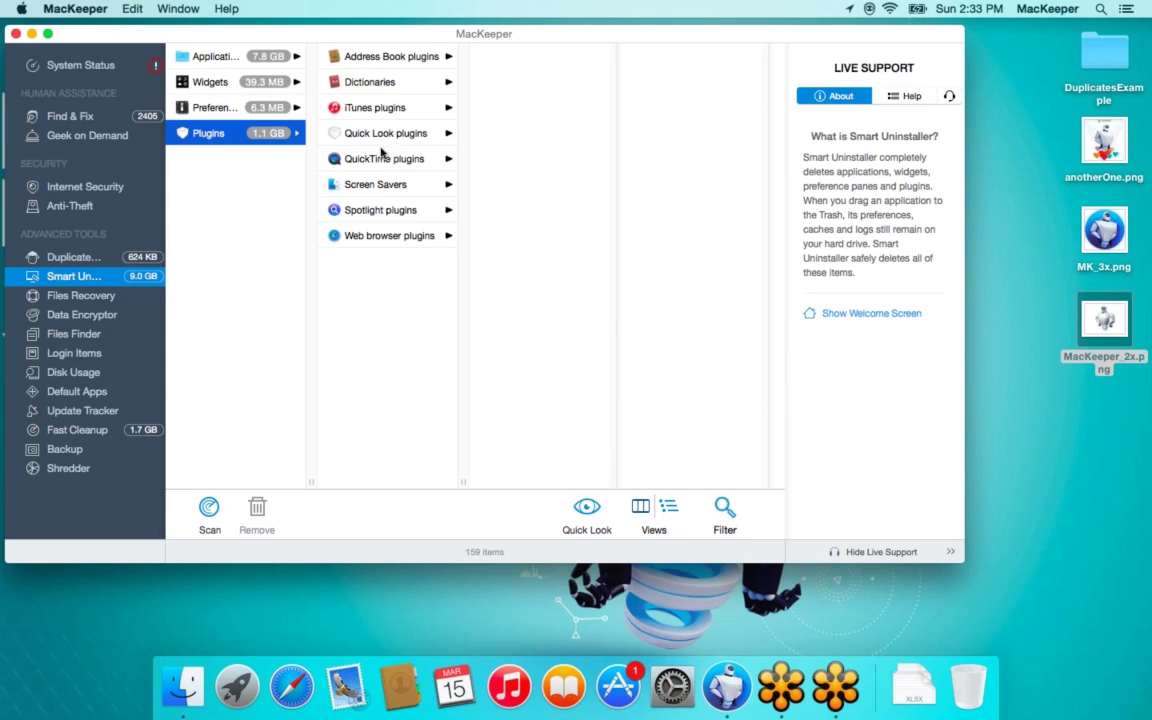
click(352, 237)
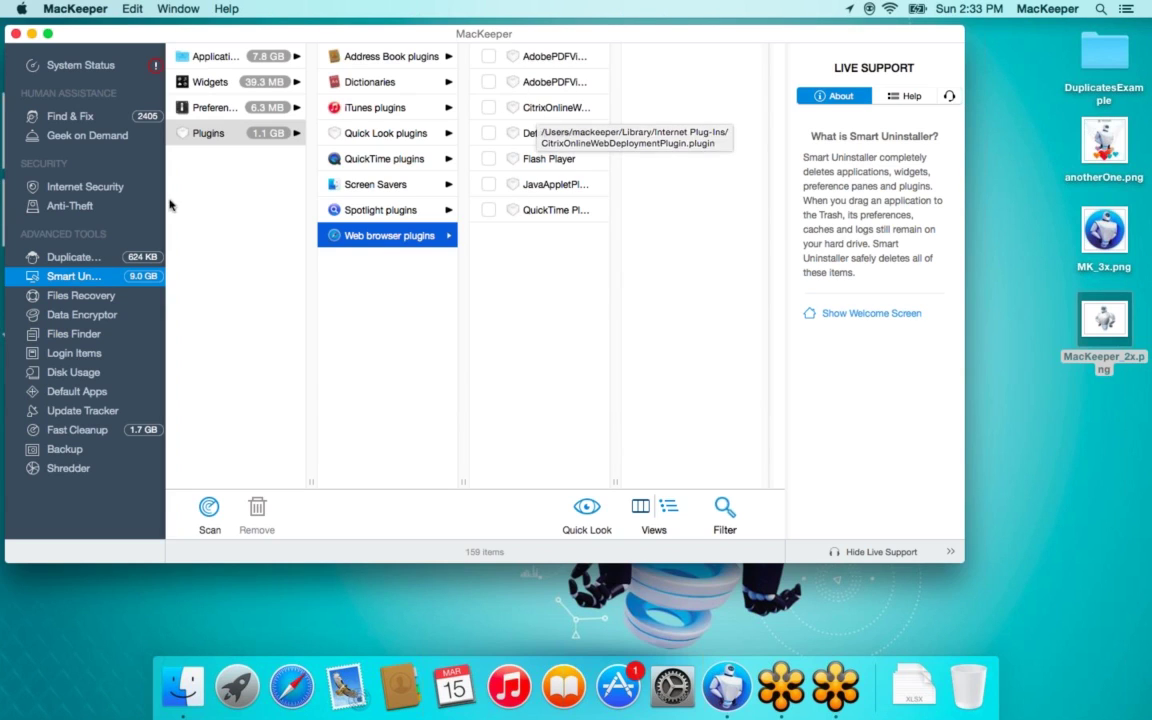
click(211, 191)
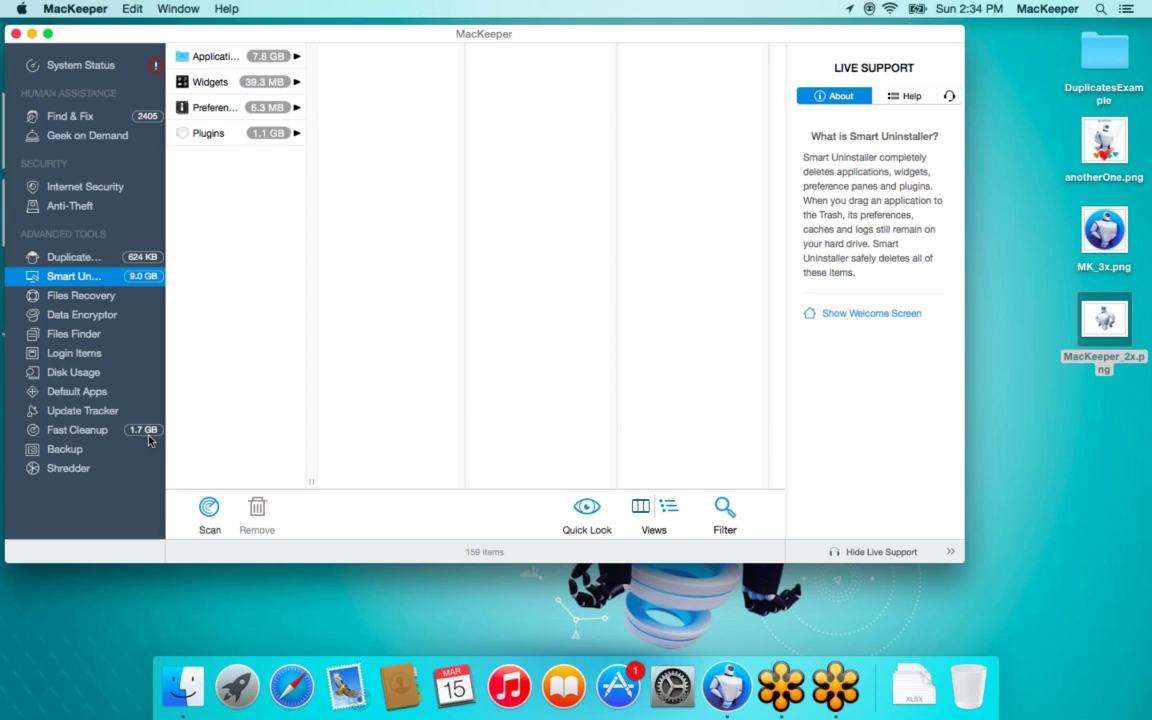
- Switch to System Preferences and show the current user's login items in Users & Groups
click(83, 583)
click(22, 9)
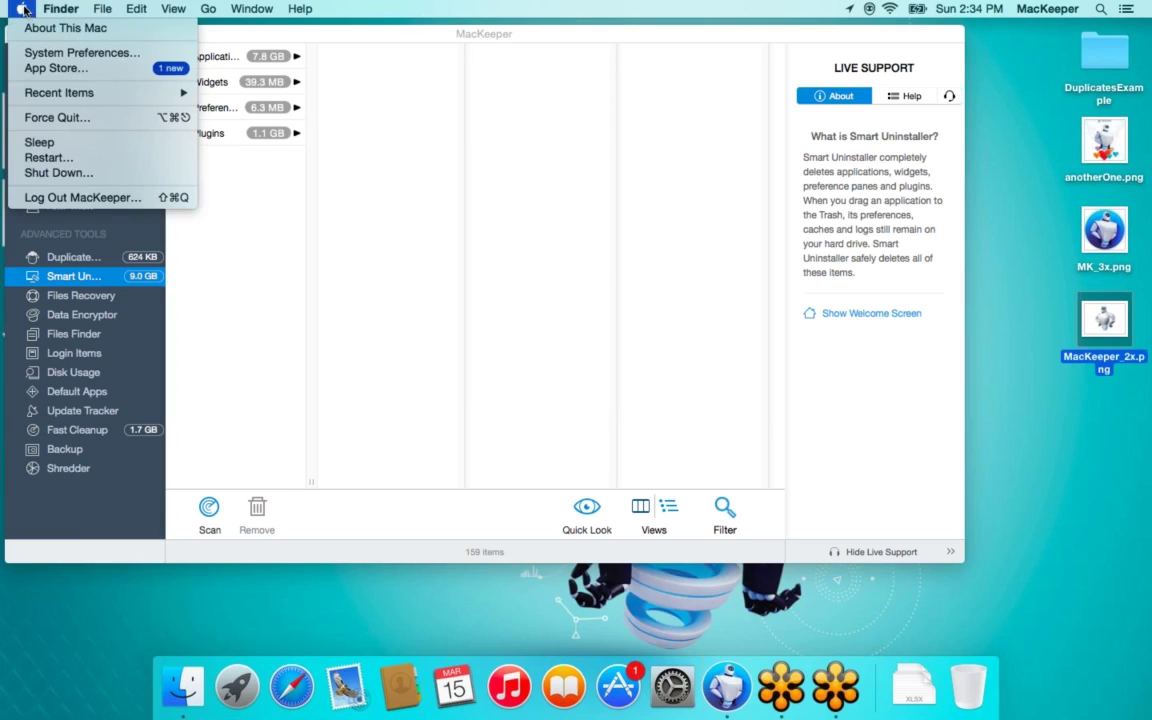
click(49, 55)
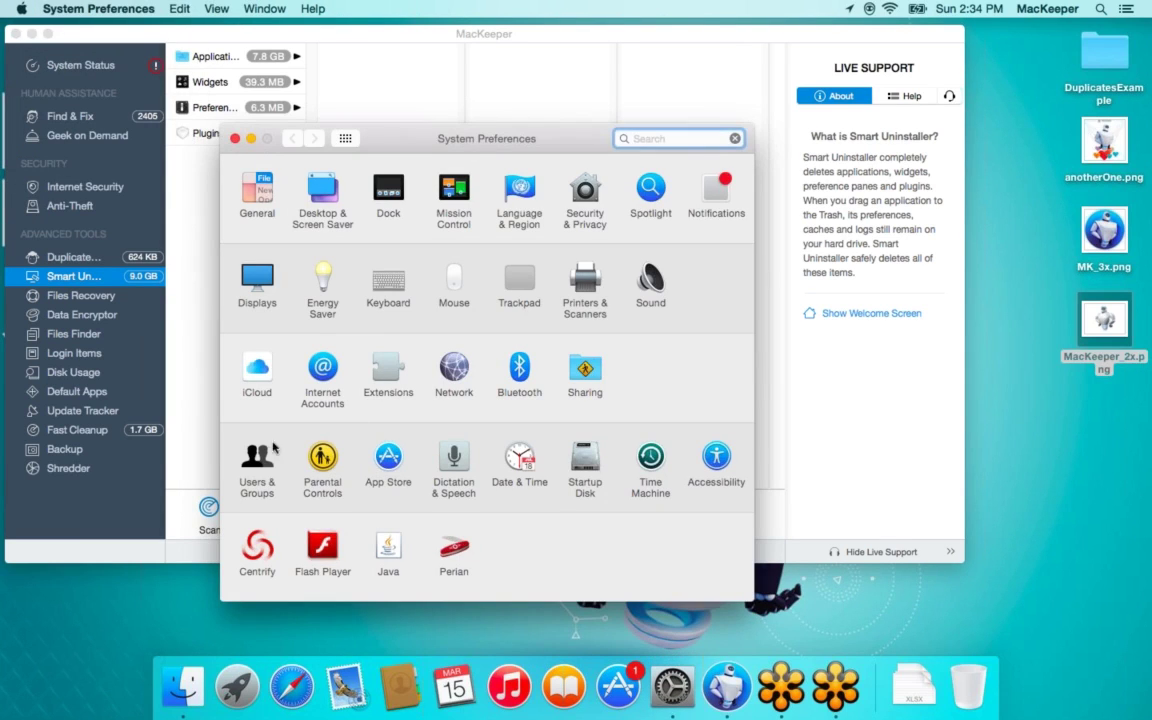
click(257, 460)
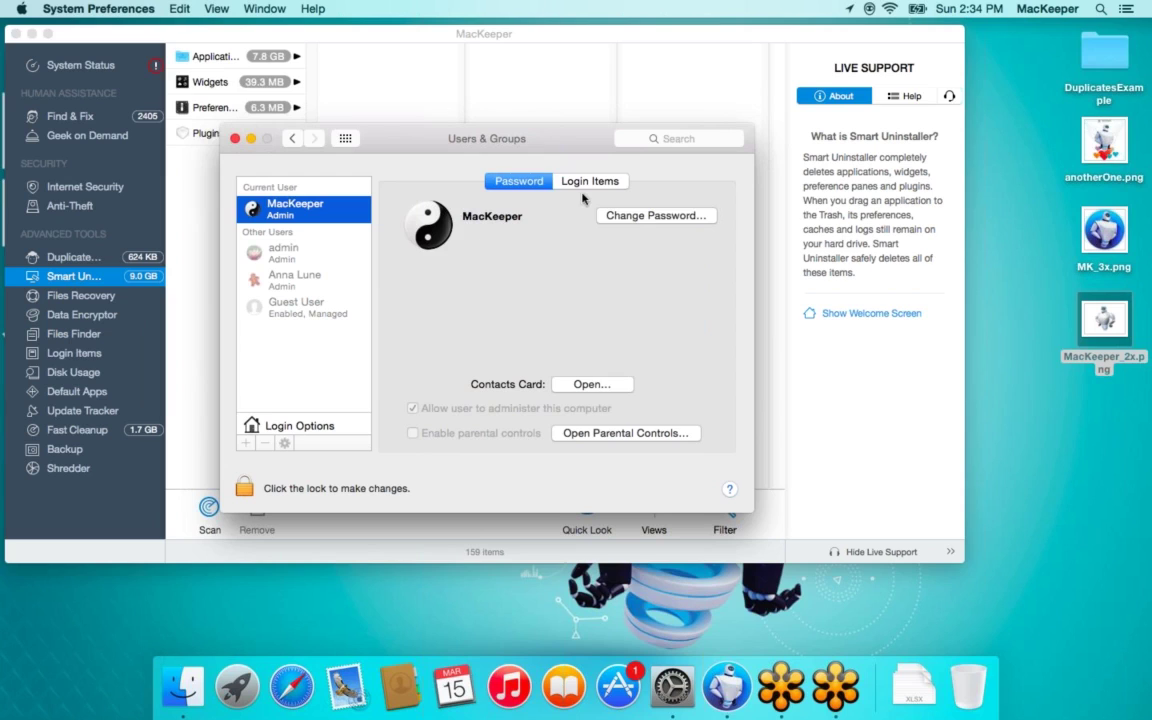
click(613, 183)
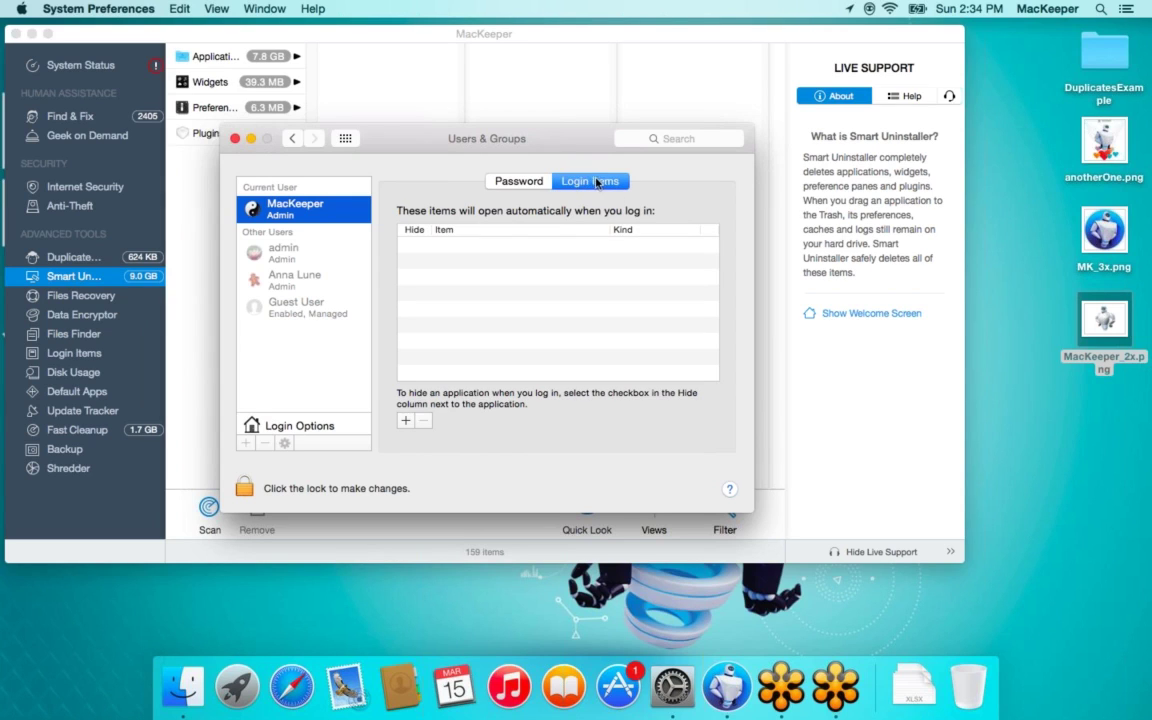
click(452, 272)
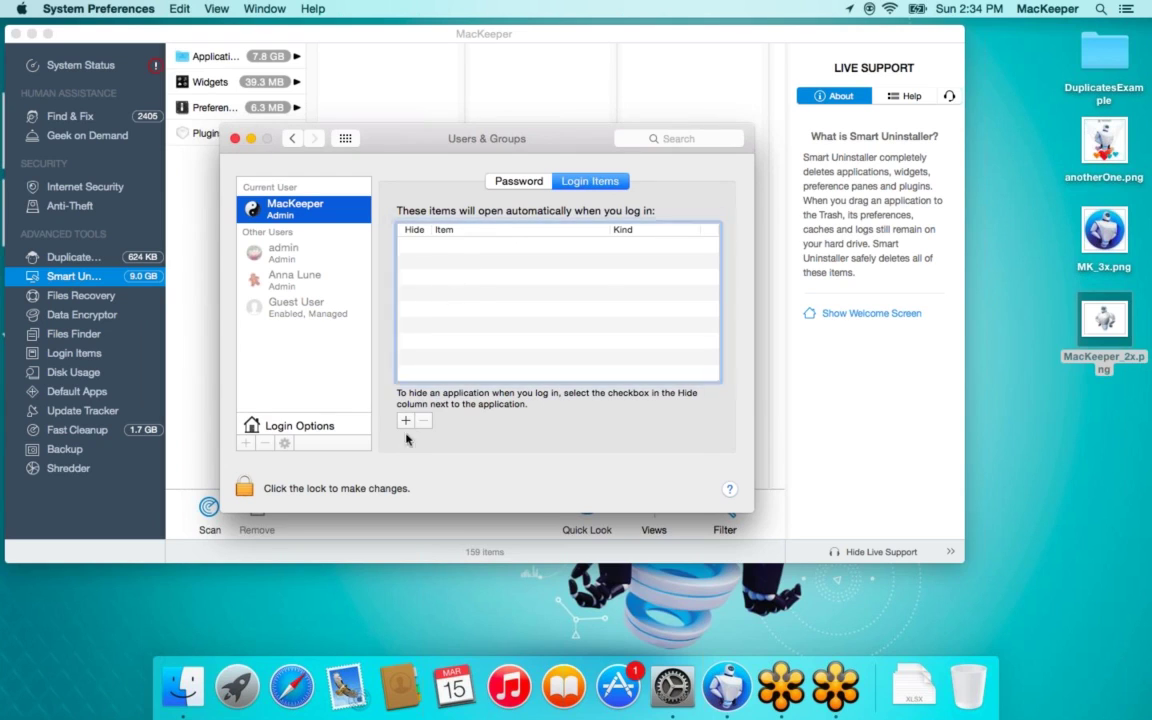
- Add App Store from the Applications folder to the user's login items
click(406, 421)
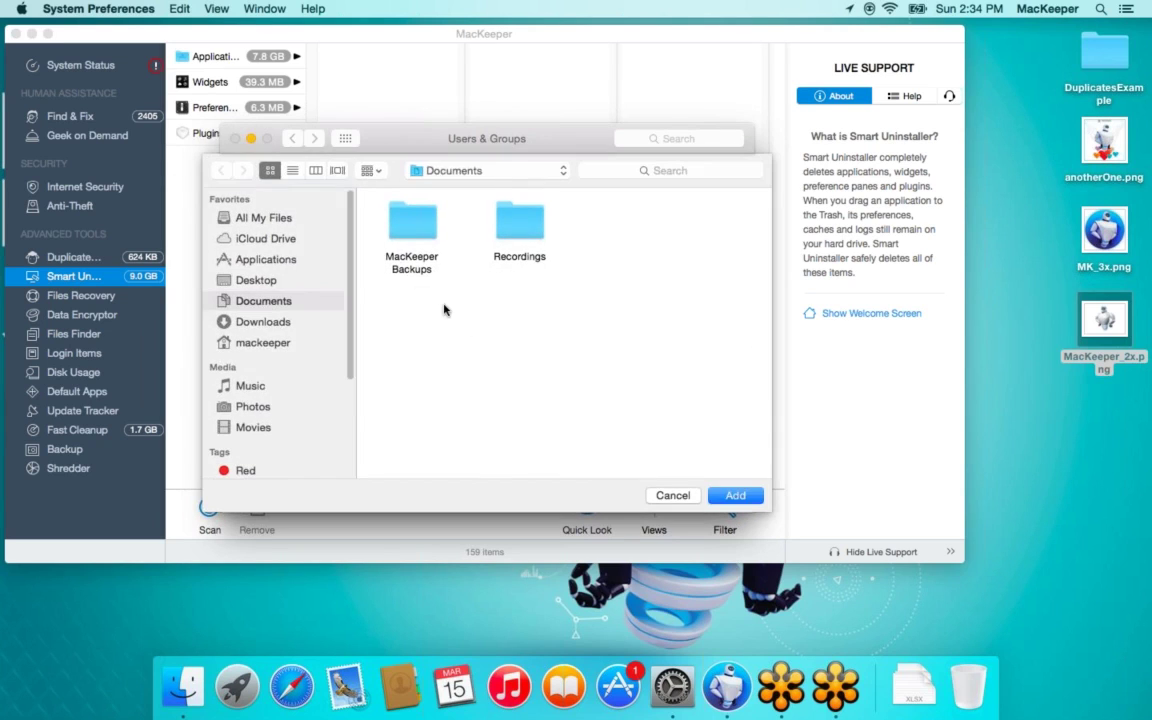
click(256, 259)
scroll(489, 295, down, 3)
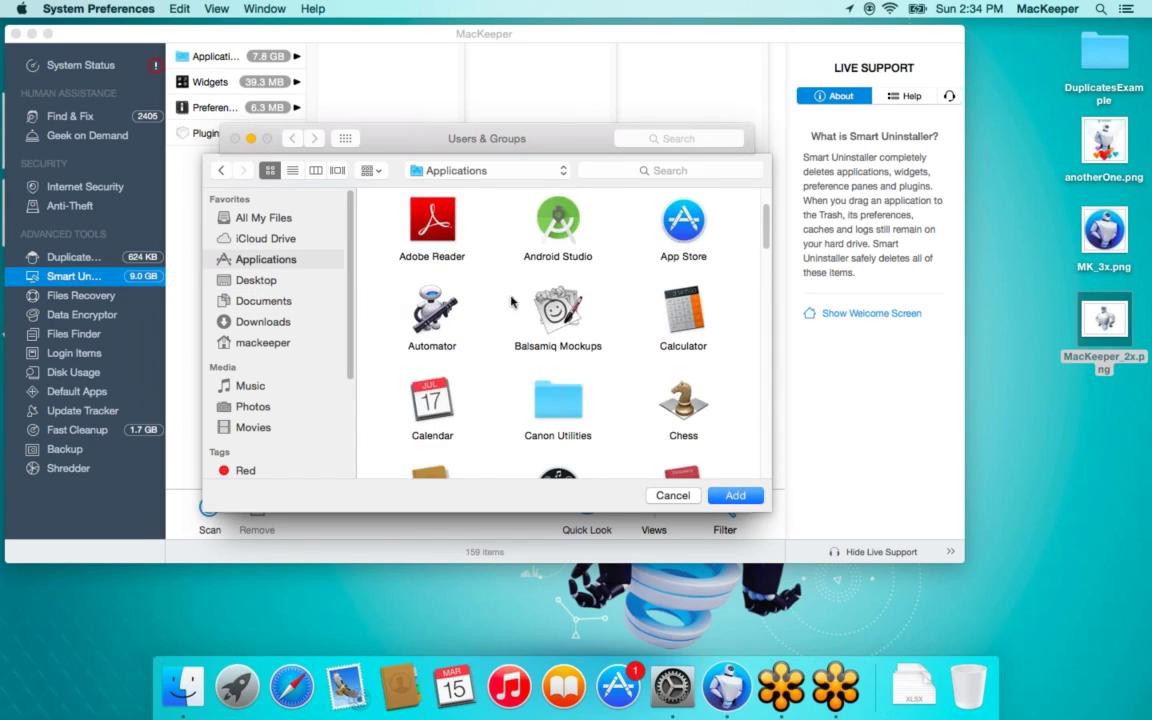
scroll(665, 258, down, 2)
scroll(668, 257, up, 5)
double_click(687, 305)
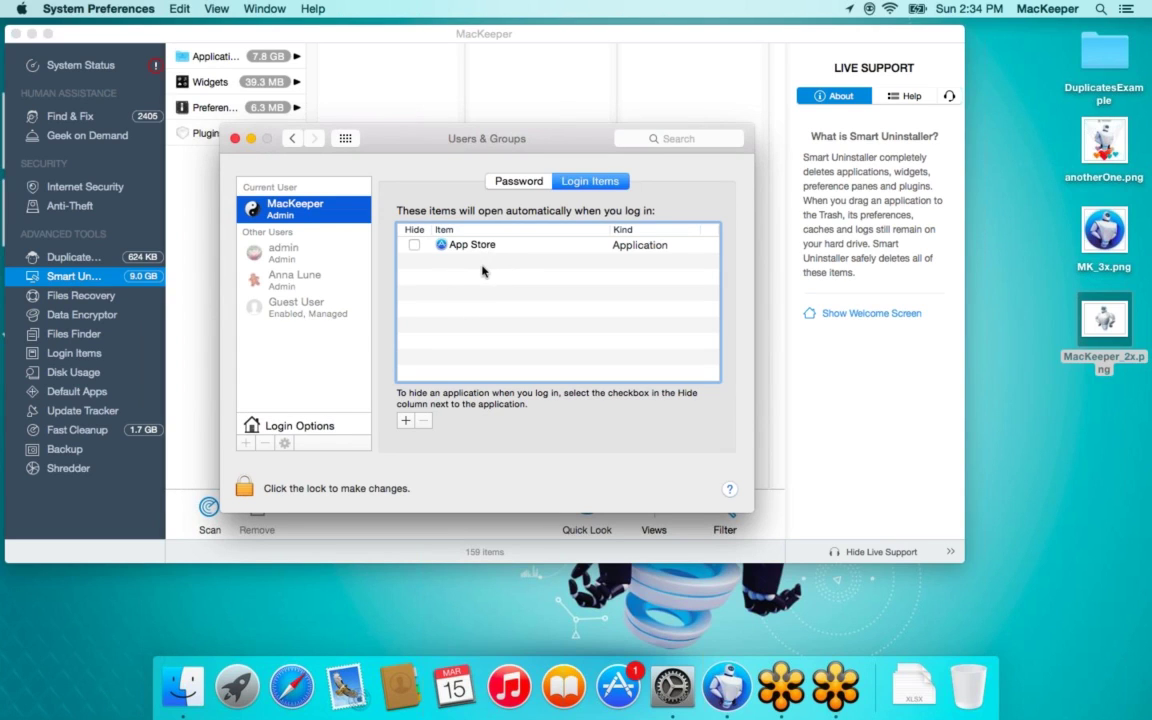
- Set the App Store login item to be hidden when the user logs in
click(414, 244)
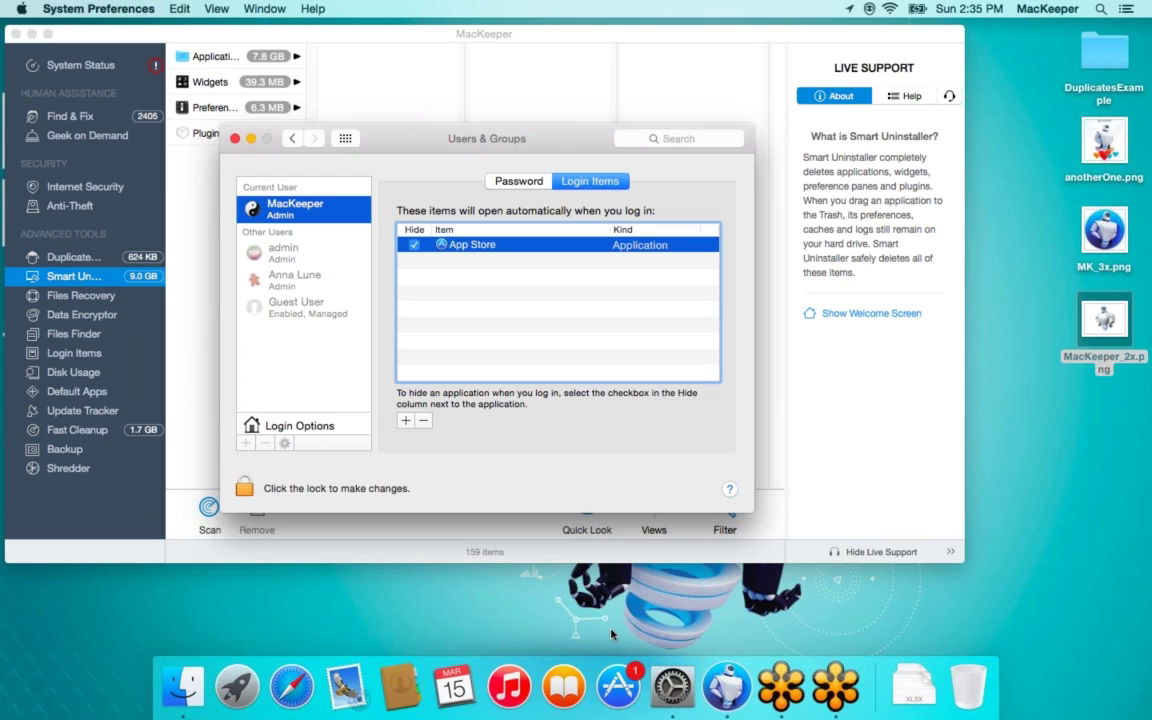
click(414, 244)
click(414, 245)
- Bring up the computer's restart confirmation, point out the option to reopen windows when logging back in, and cancel the restart
click(18, 9)
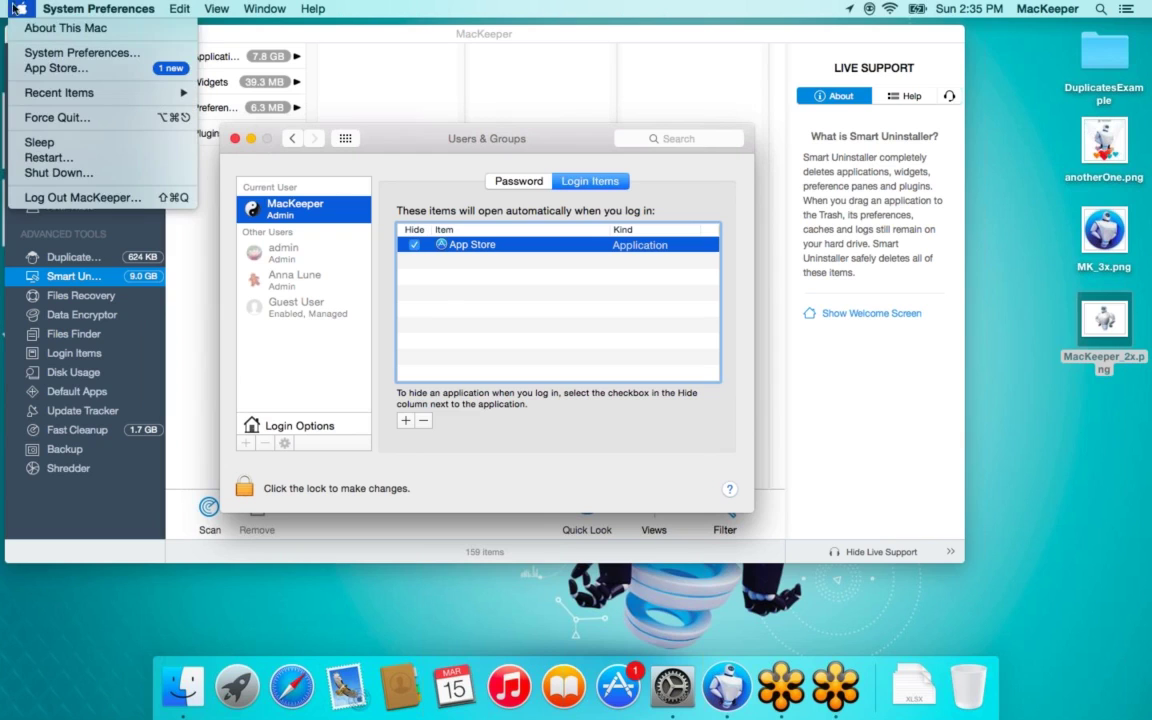
click(59, 163)
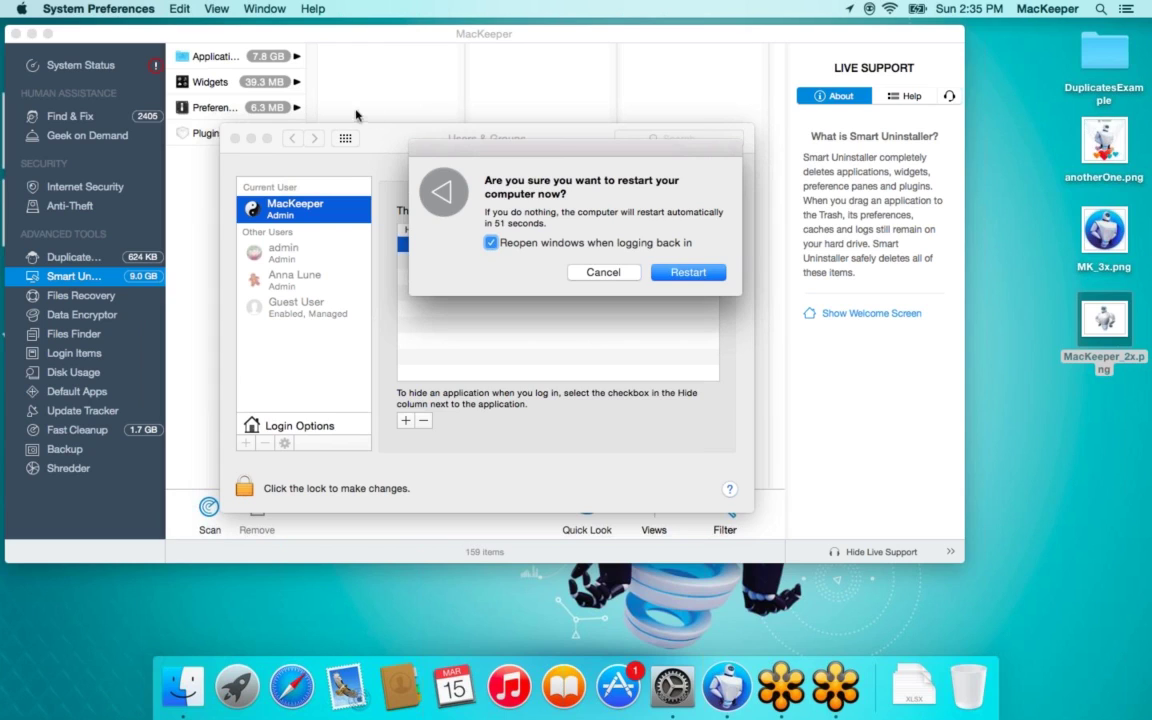
click(491, 243)
click(433, 296)
click(603, 272)
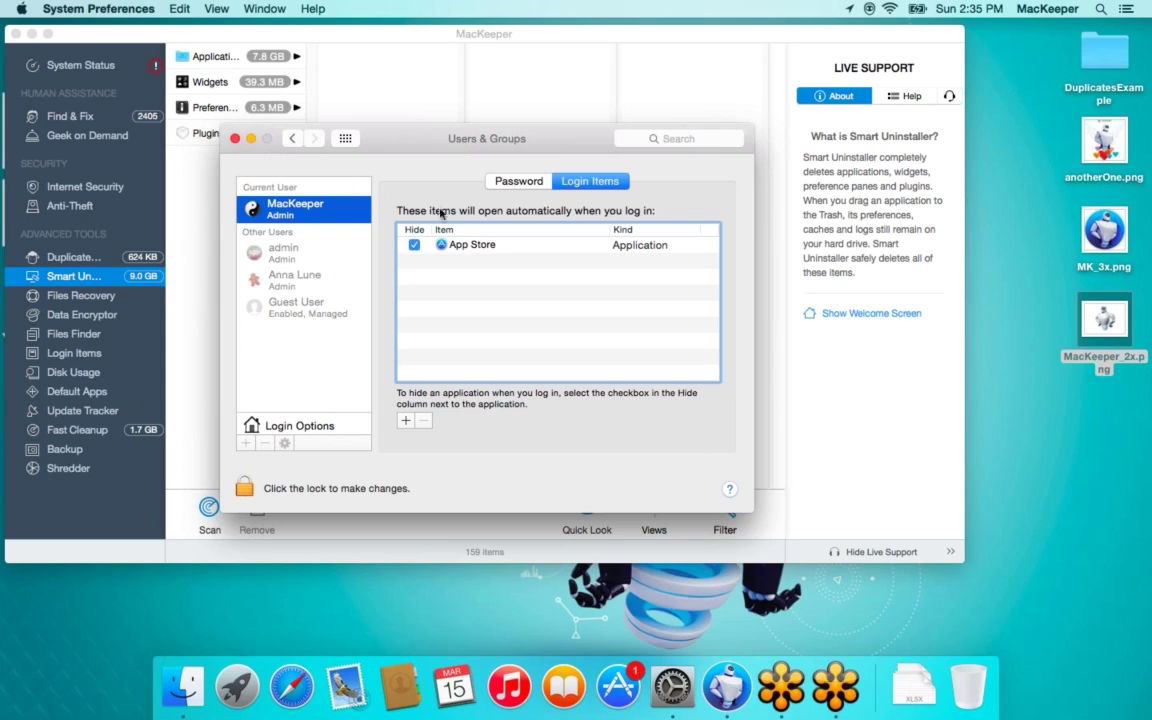
- Close the Users & Groups preferences, show the System Preferences overview again, and close it
click(474, 249)
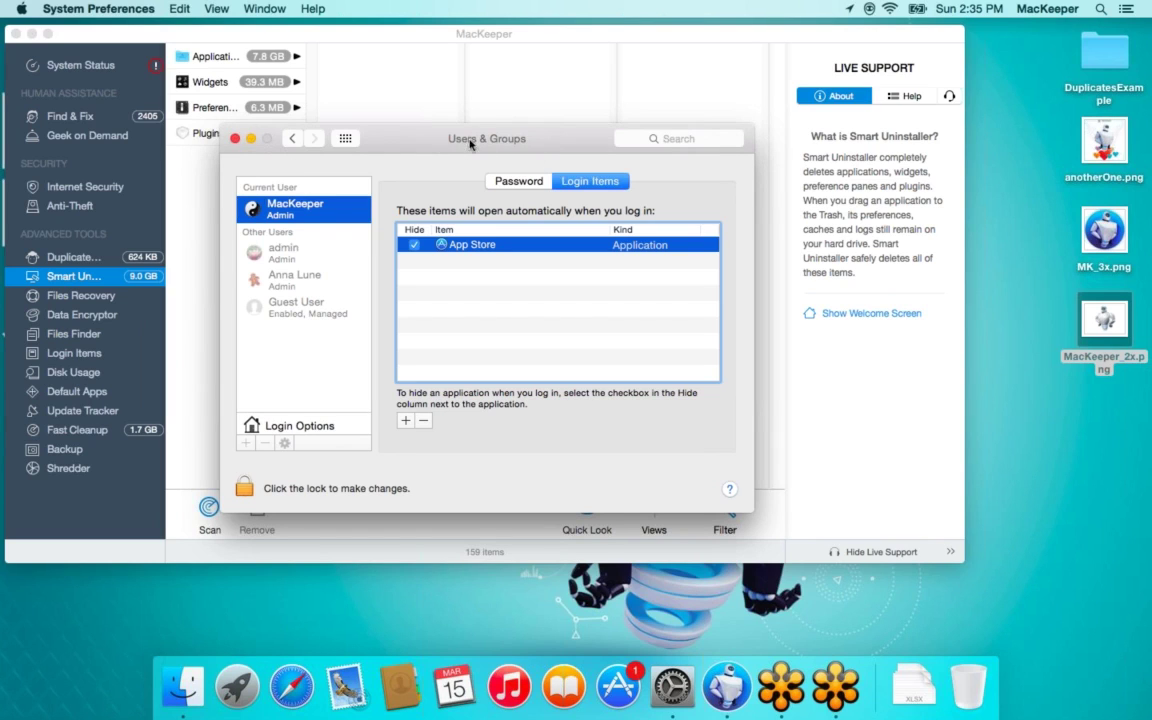
click(235, 138)
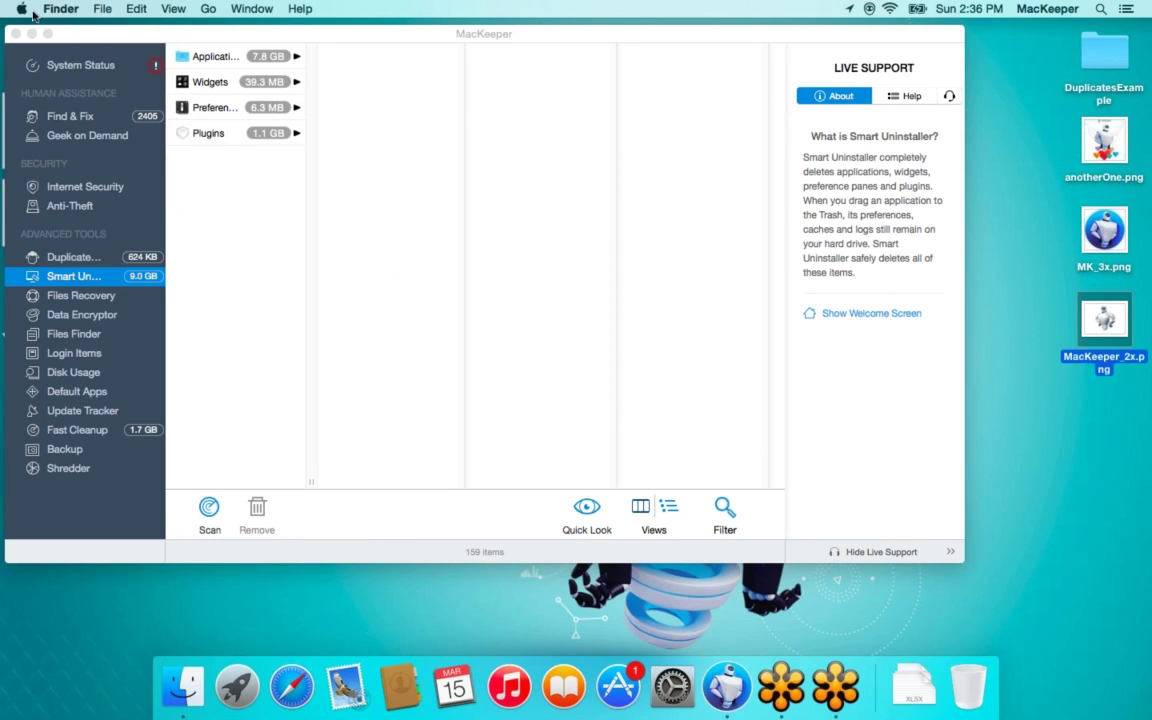
click(21, 9)
click(36, 50)
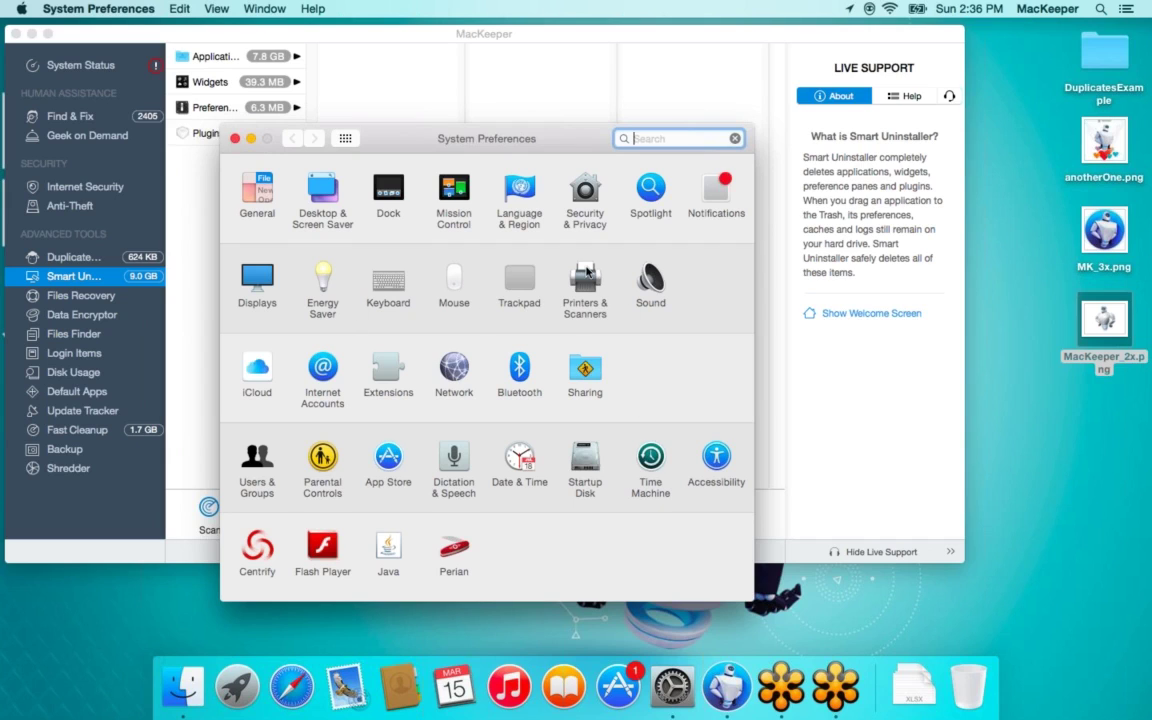
click(235, 138)
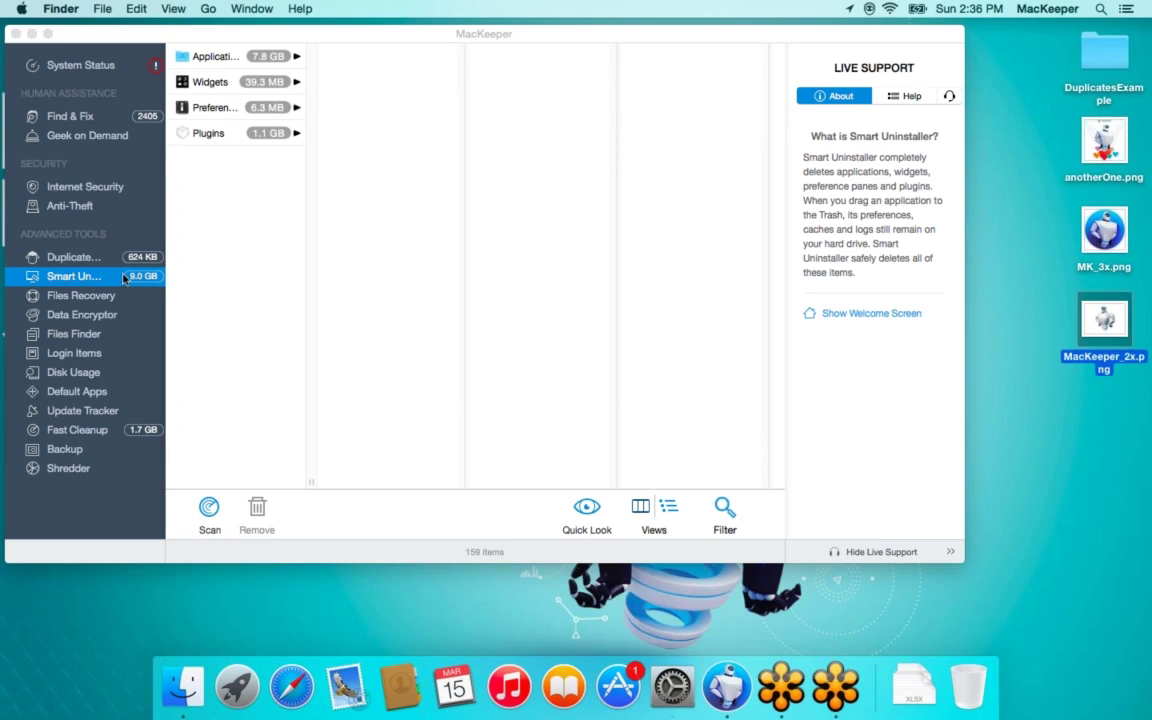
- Remove App Store from the startup applications with MacKeeper's Login Items tool
click(72, 353)
click(74, 353)
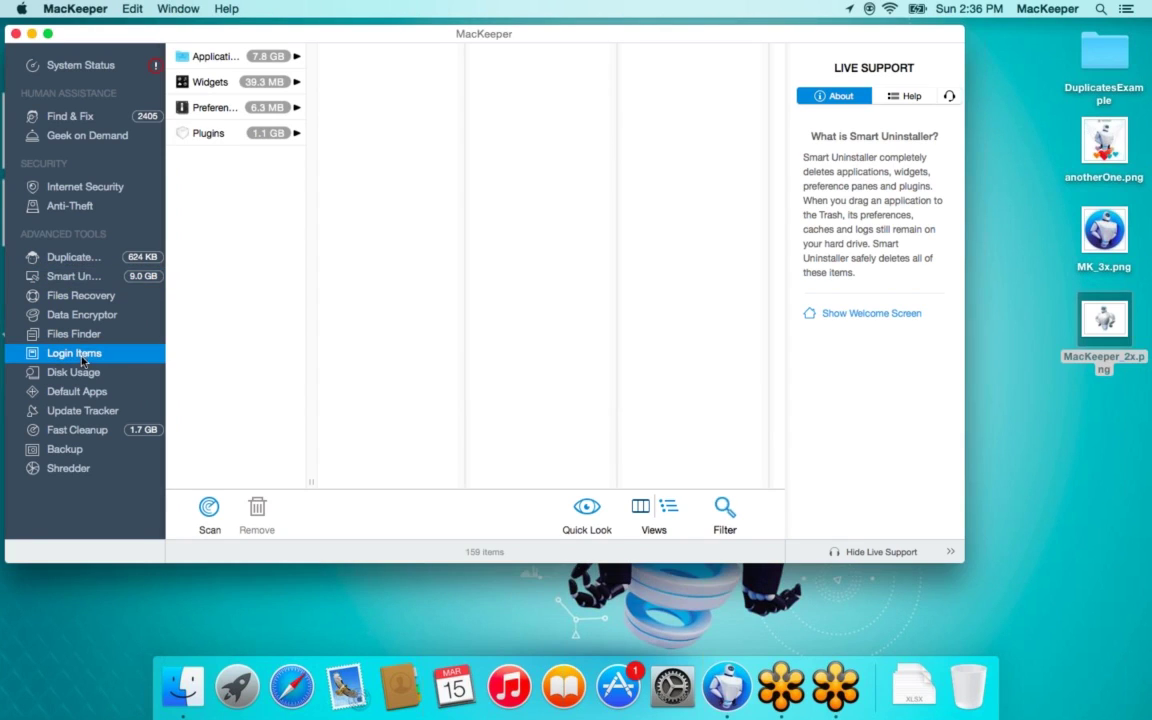
click(300, 116)
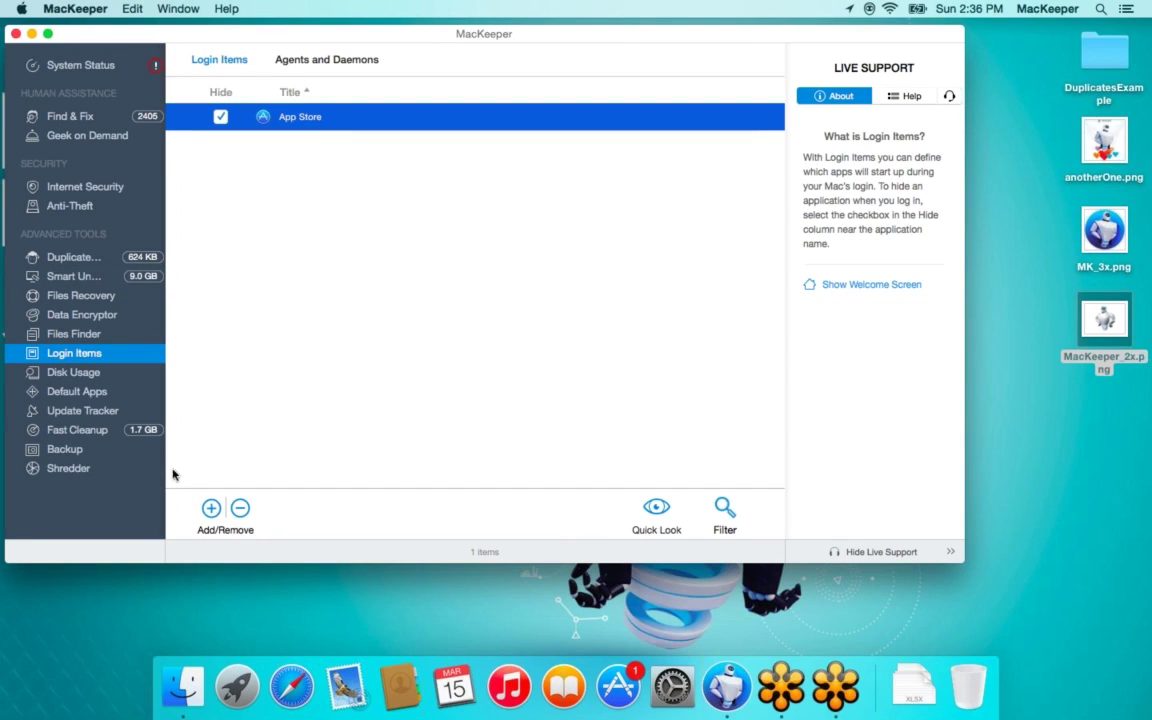
click(240, 508)
click(590, 146)
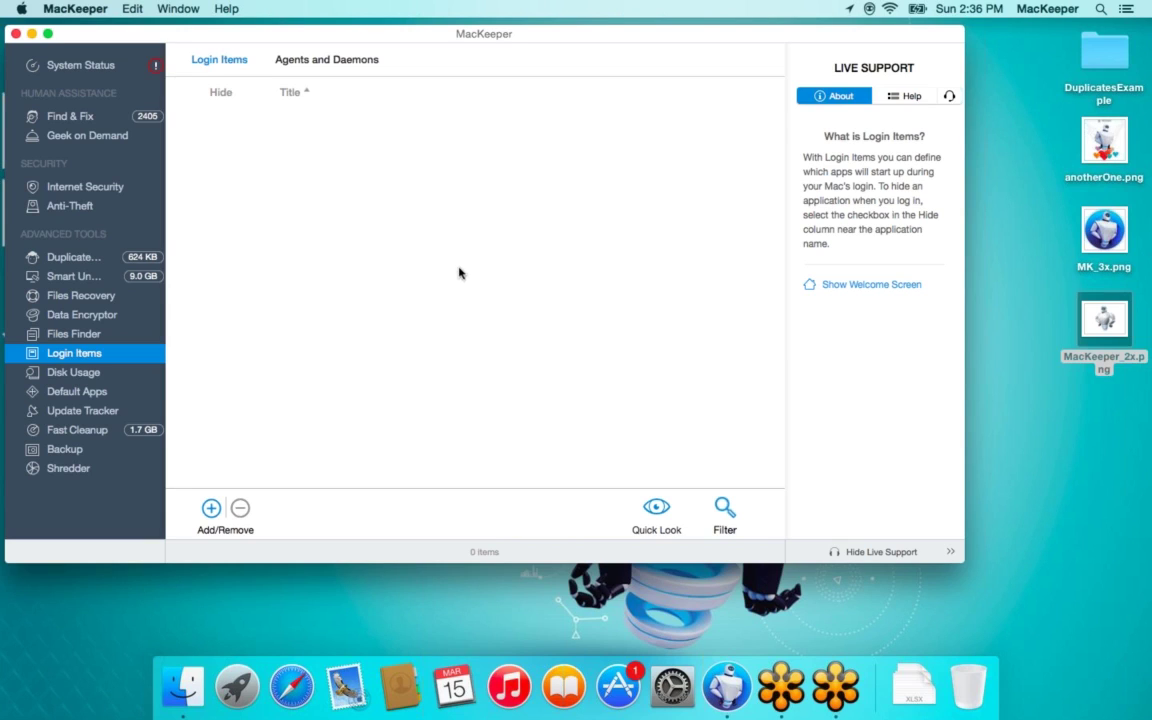
- Minimize MacKeeper and switch to Finder to show the contents of the Desktop folder
click(32, 35)
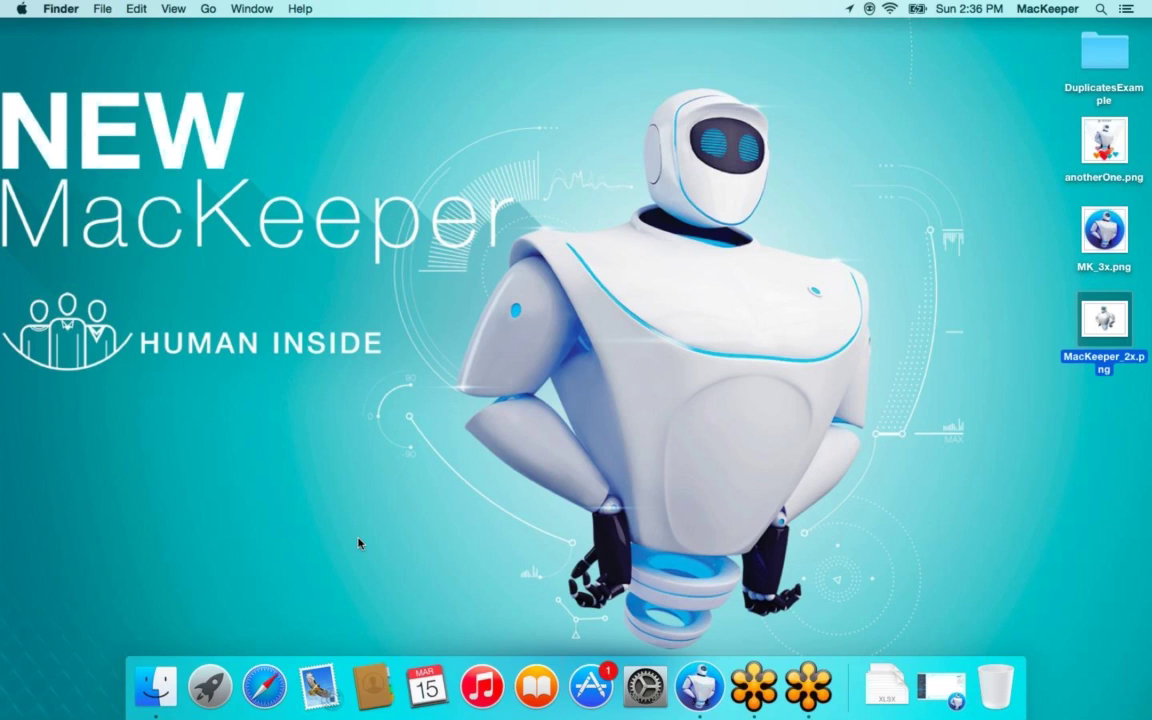
click(157, 683)
click(228, 260)
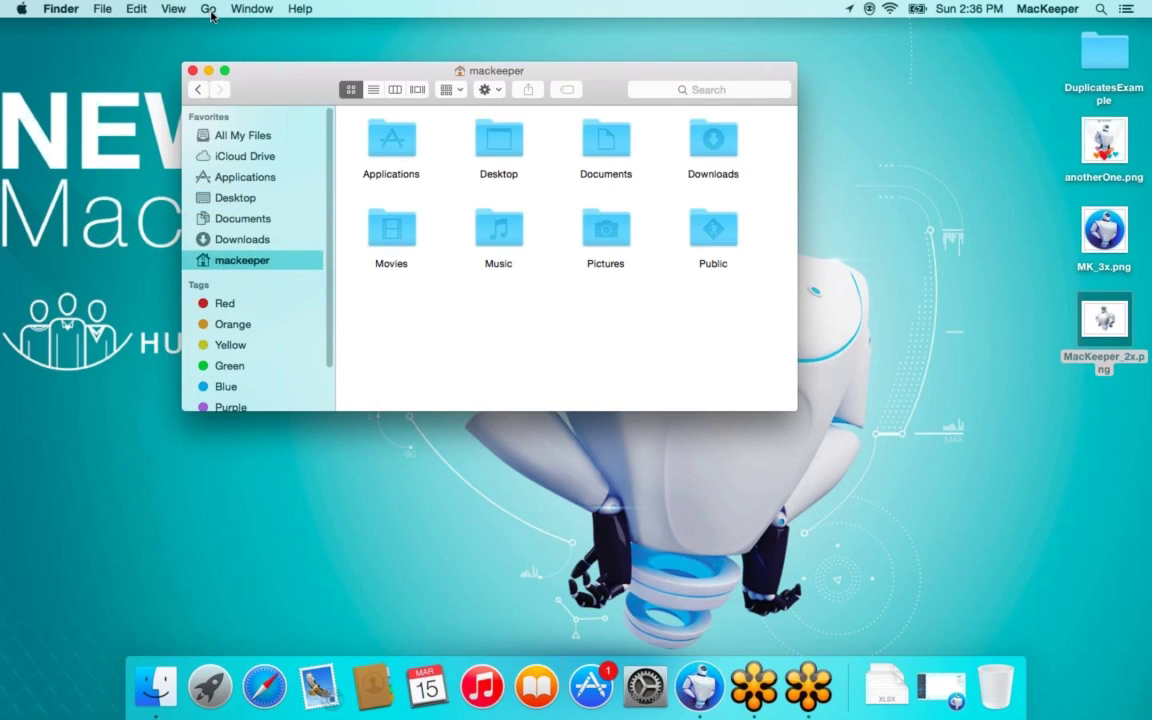
click(208, 8)
click(241, 150)
double_click(479, 141)
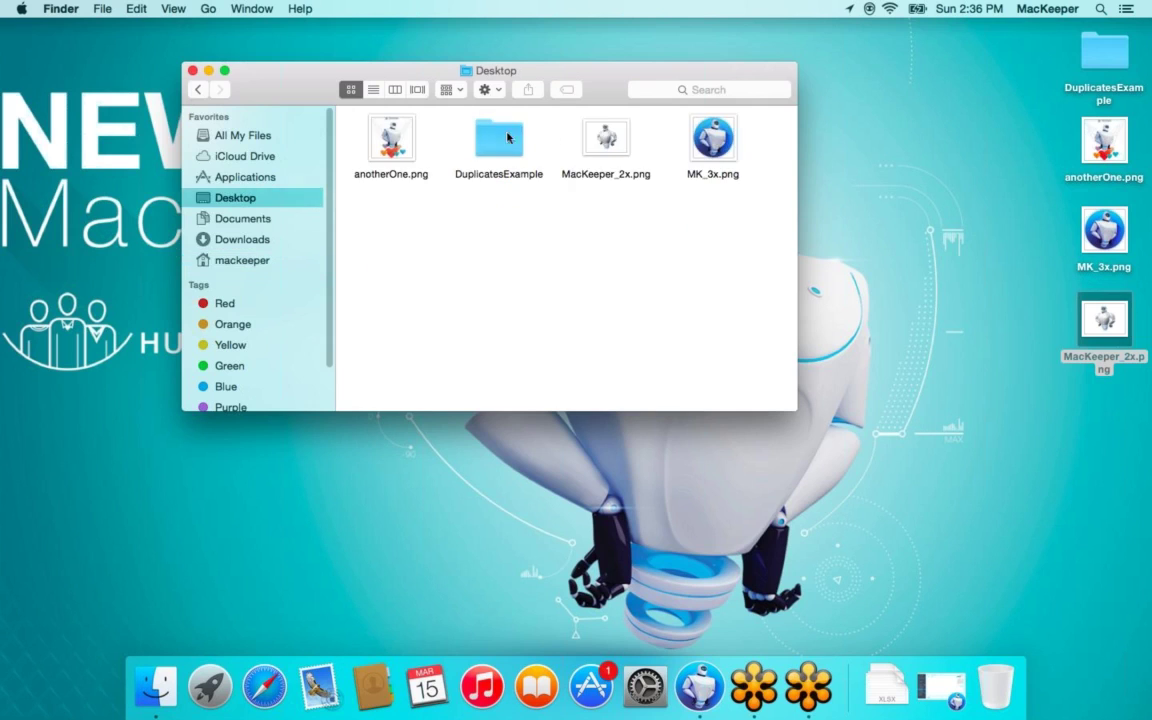
- Move MacKeeper_2x.png from the Desktop folder to the Trash
click(626, 177)
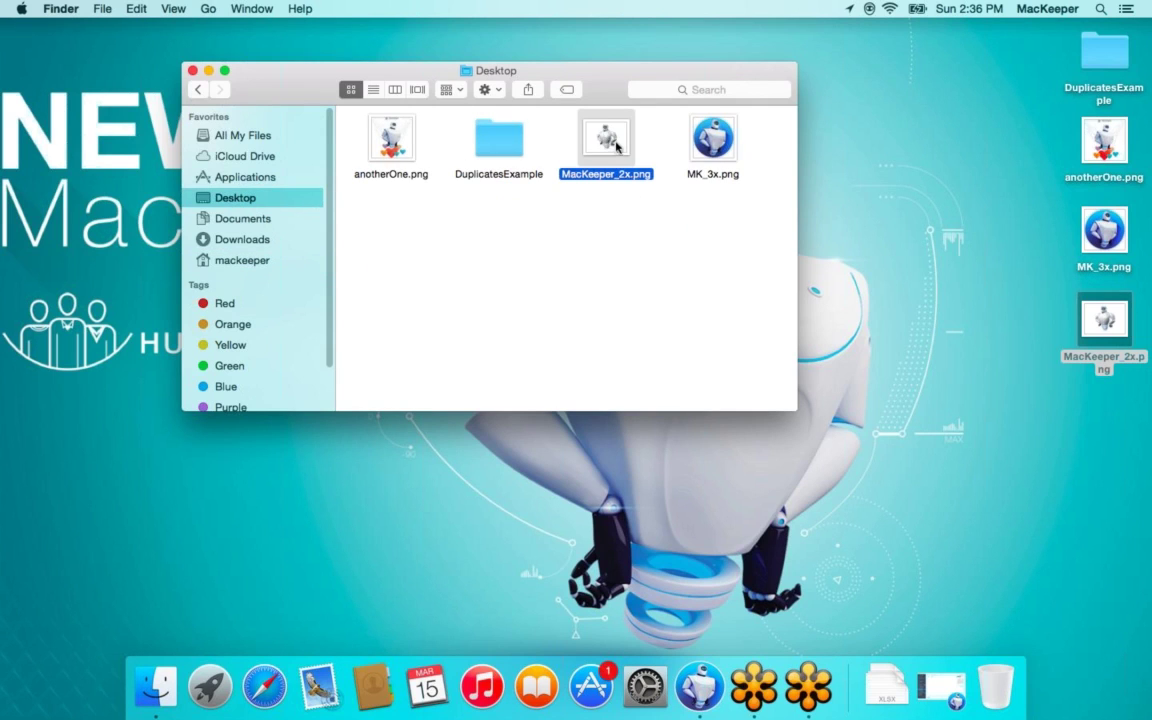
right_click(604, 132)
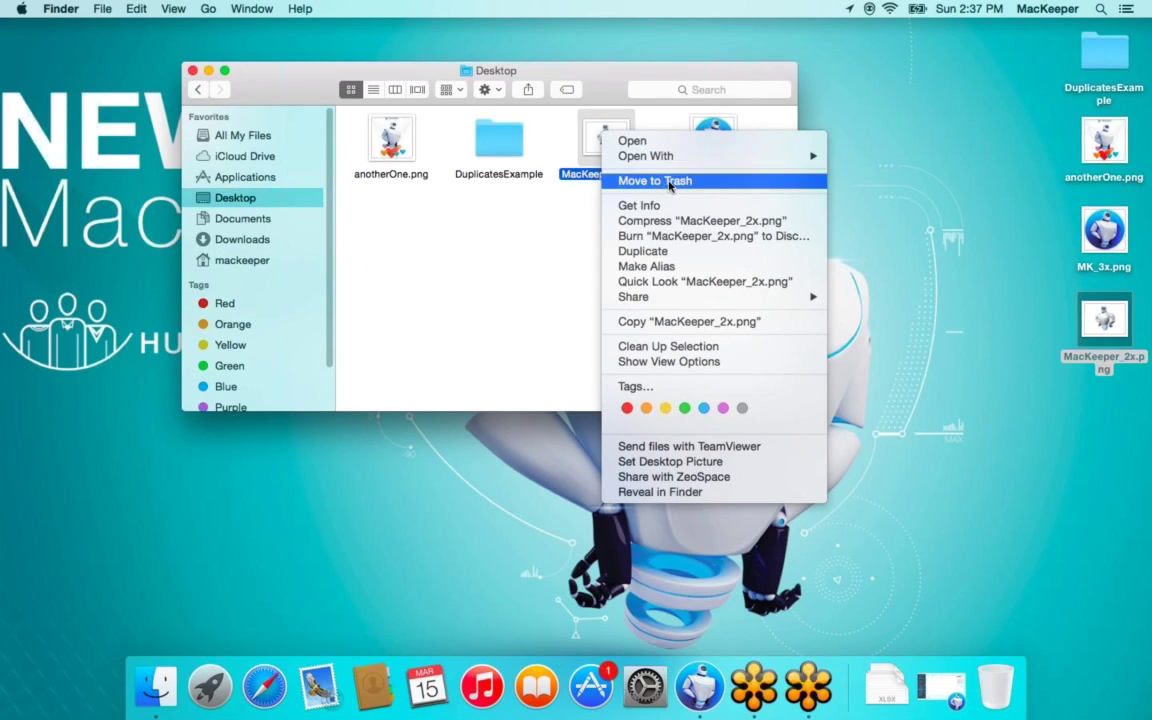
click(656, 181)
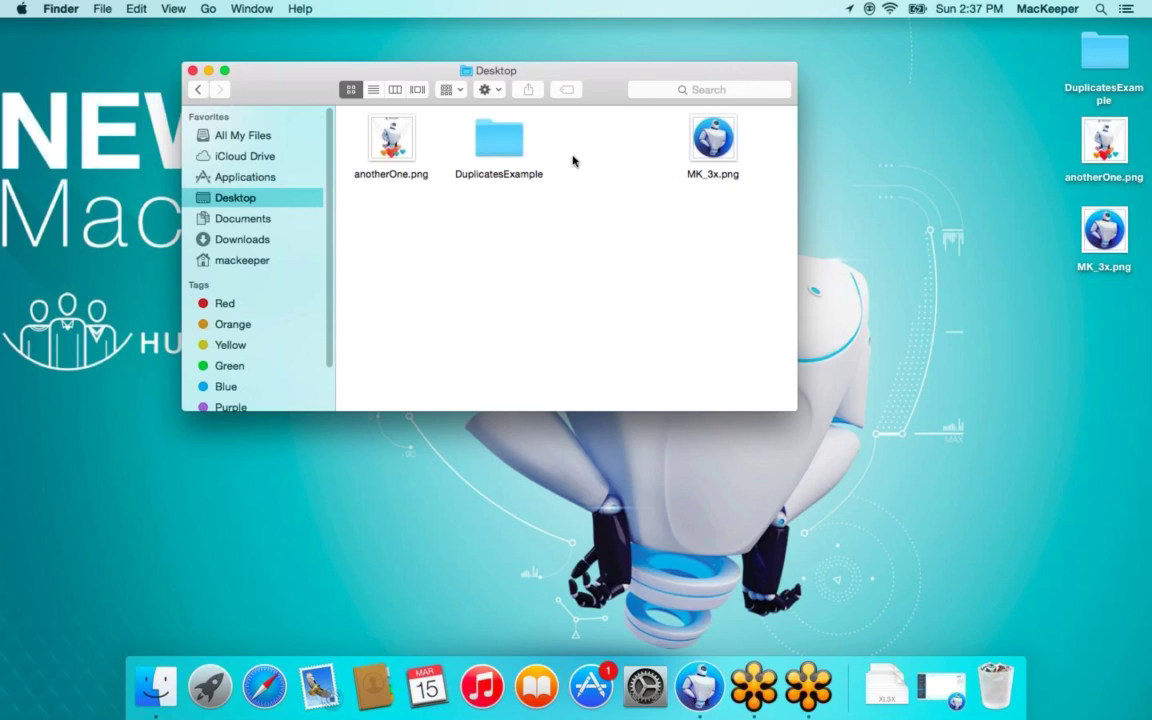
- Move anotherOne.png into the empty spot between DuplicatesExample and MK_3x.png, and close the Finder window
click(390, 138)
drag(390, 138, 575, 150)
click(440, 250)
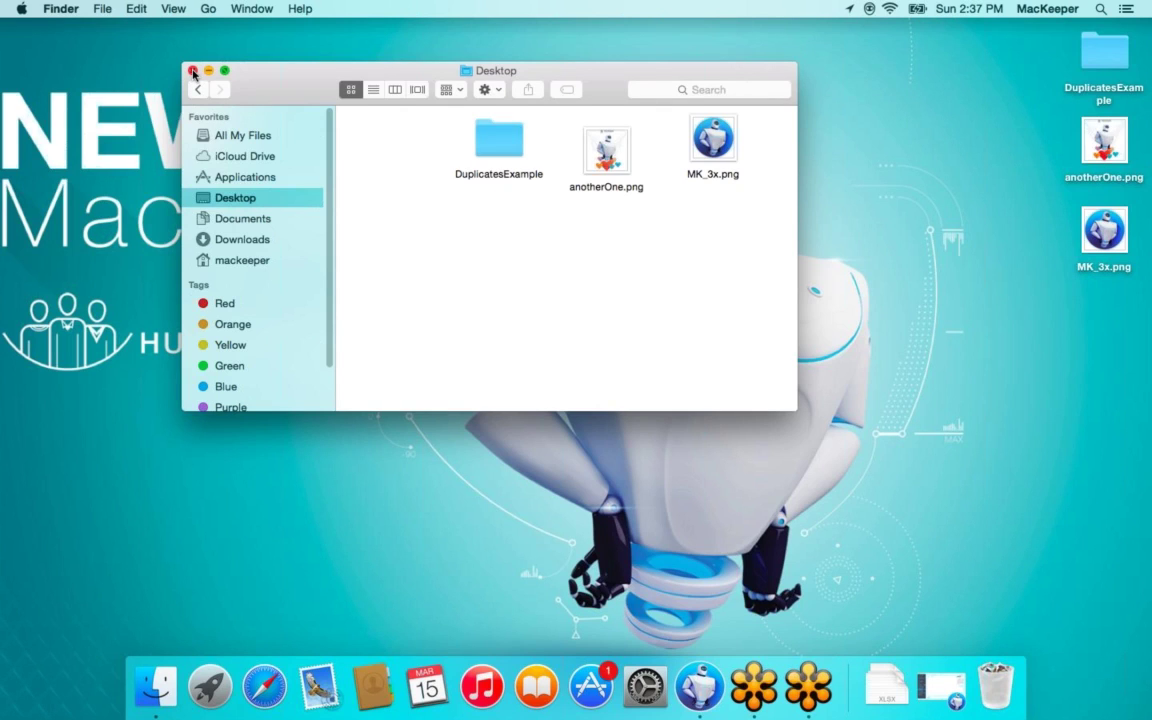
click(193, 71)
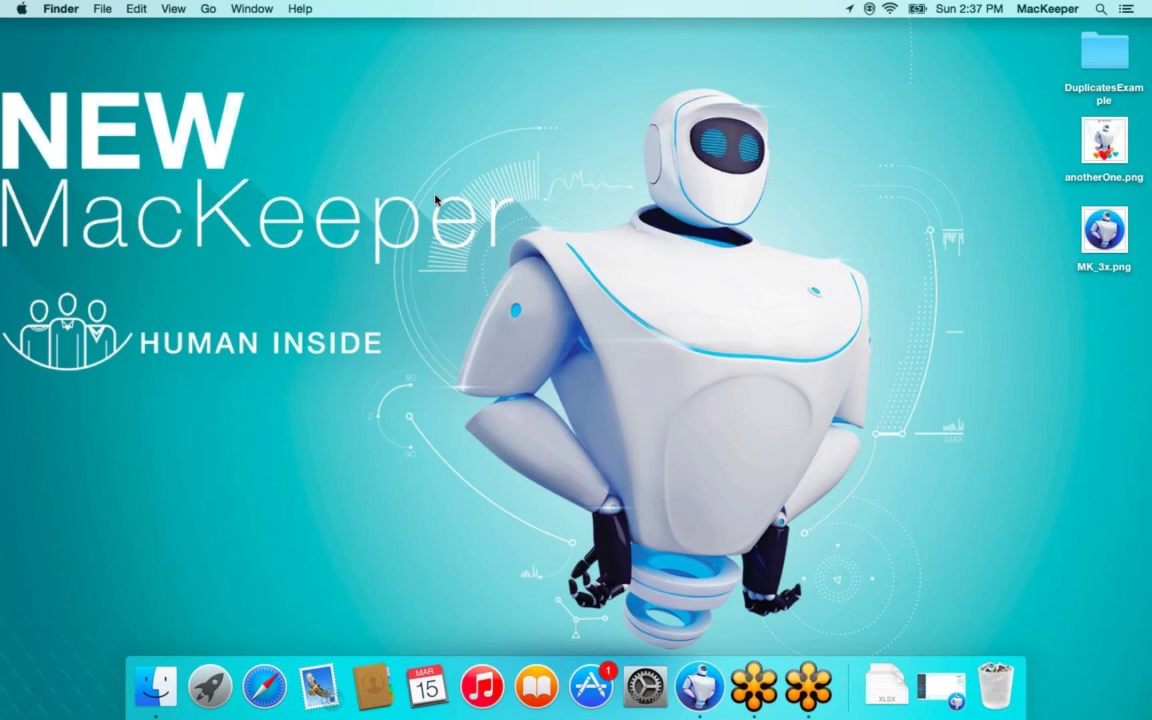
- Switch to Safari, point out the Clear History and Website Data command without running it, and quit Safari
click(265, 688)
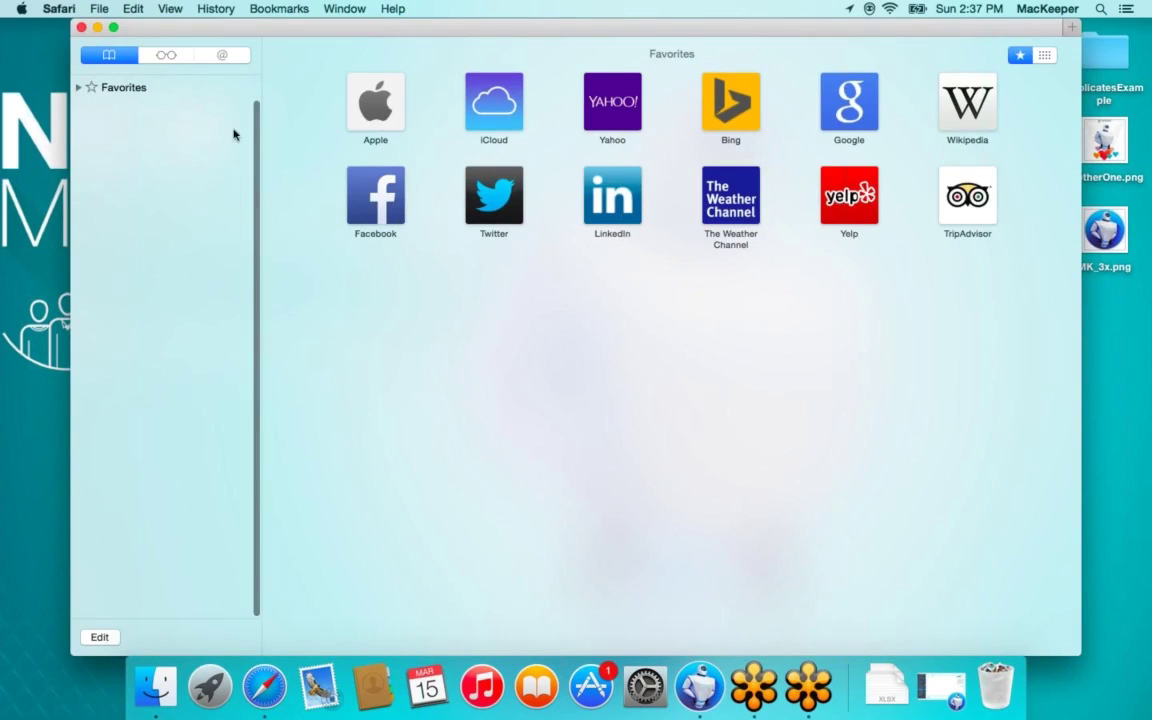
click(60, 8)
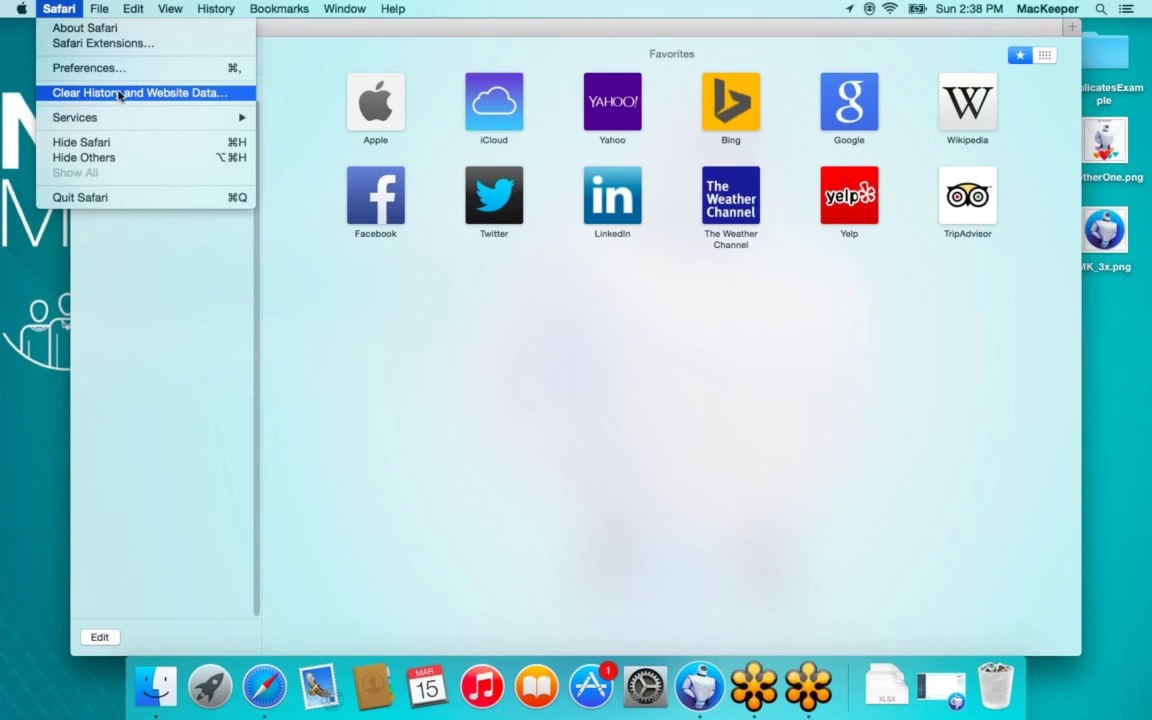
click(317, 31)
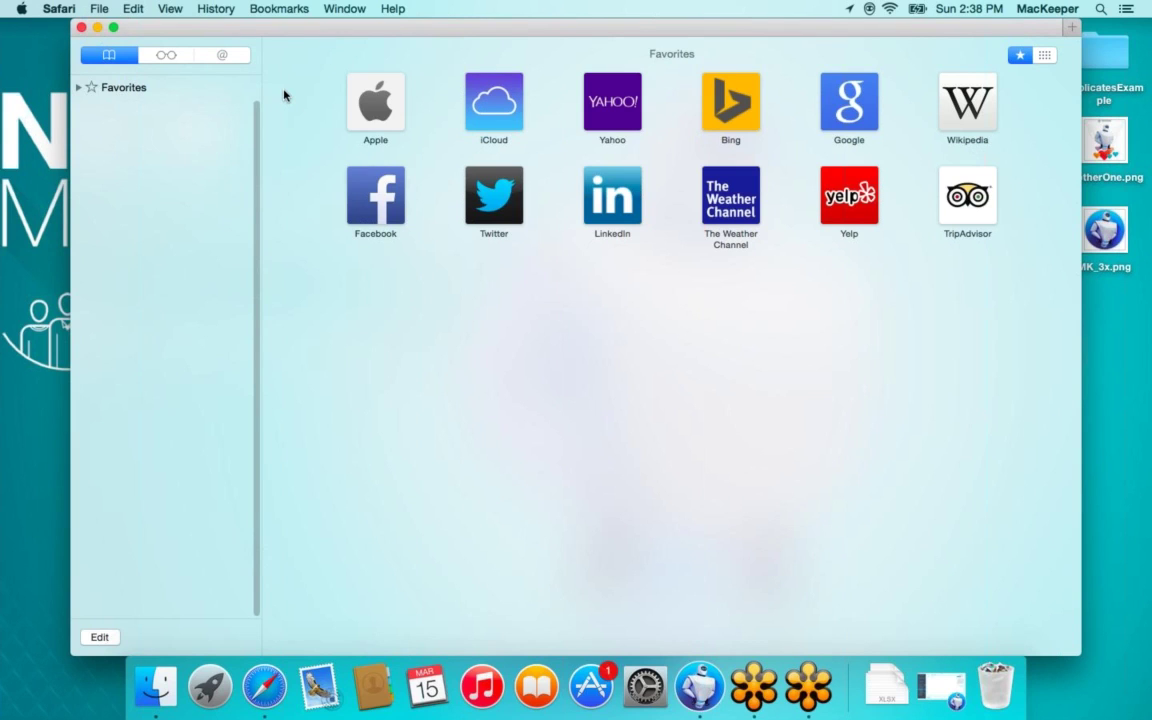
key(super+q)
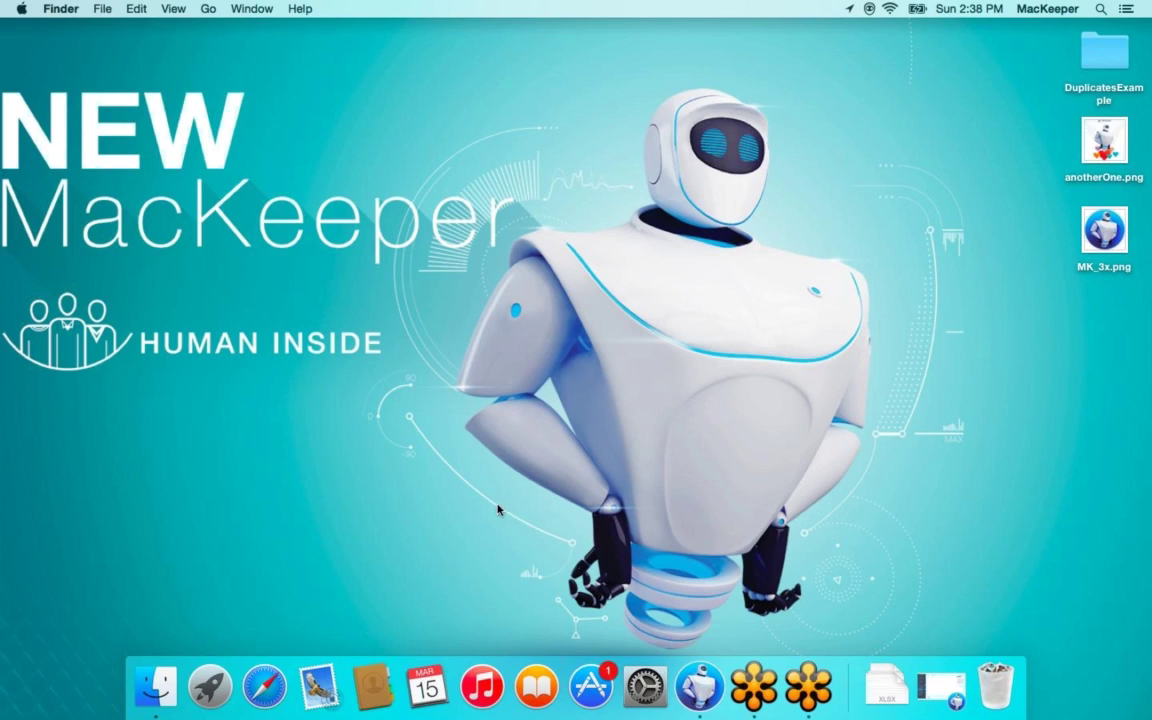
- Restore the MacKeeper window, move it nearer the middle of the desktop, then close and reopen it
click(700, 688)
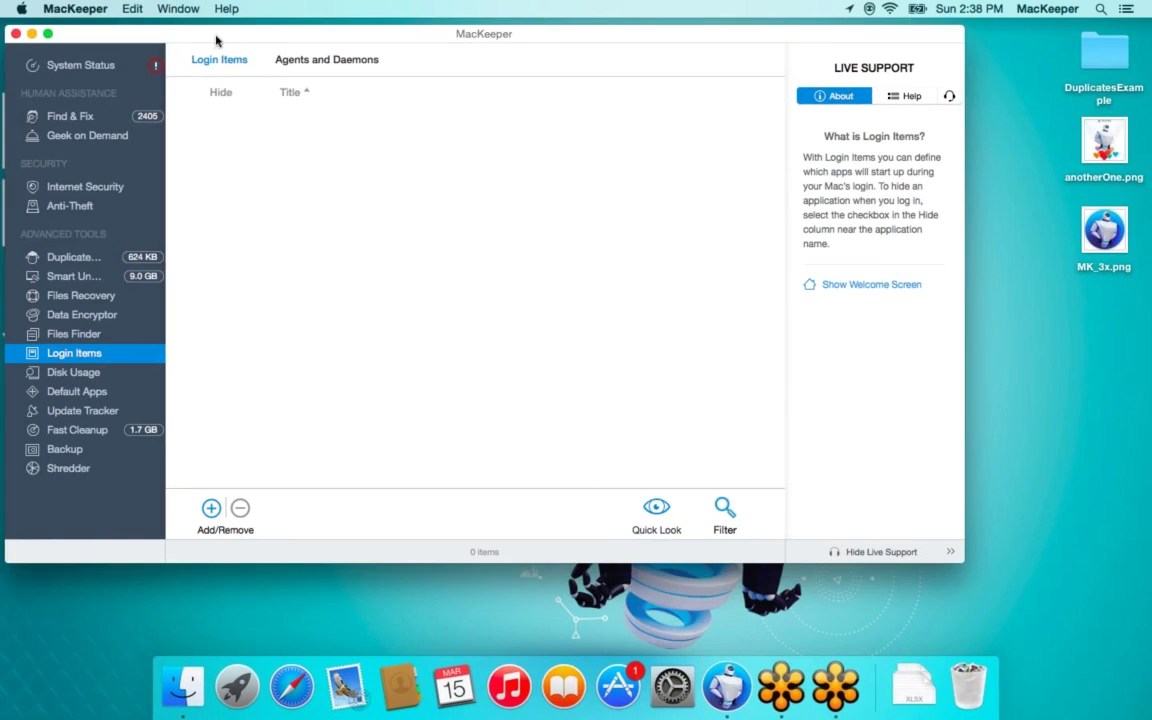
drag(216, 40, 305, 49)
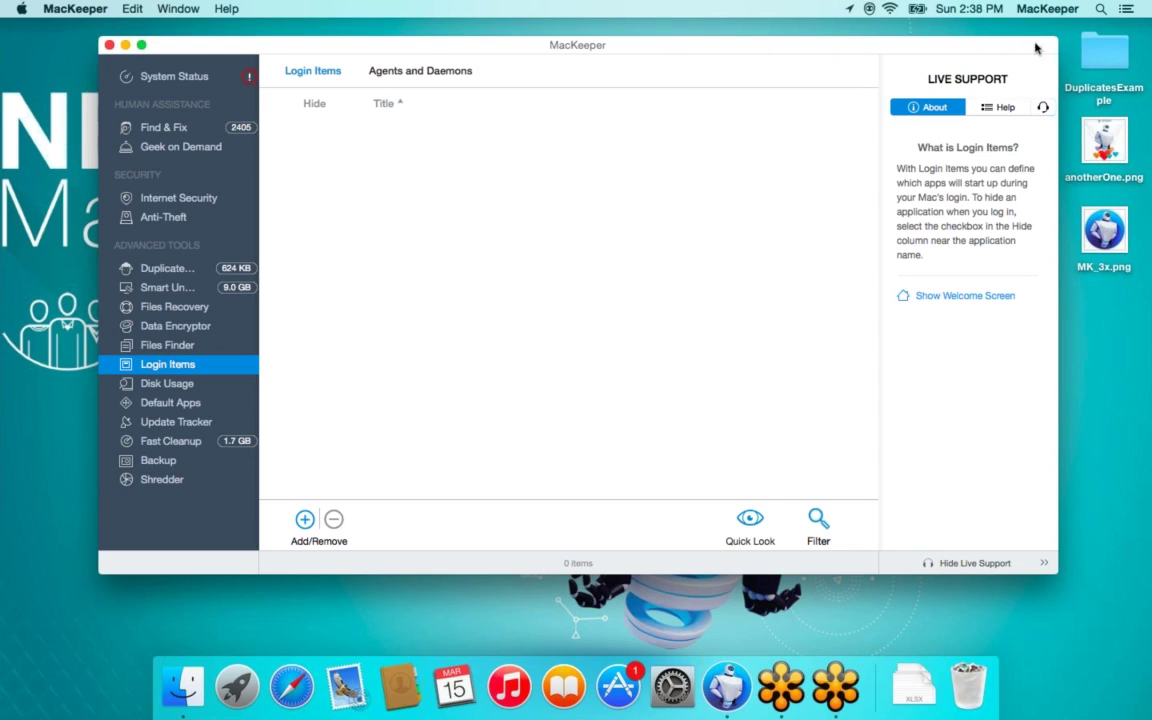
click(109, 46)
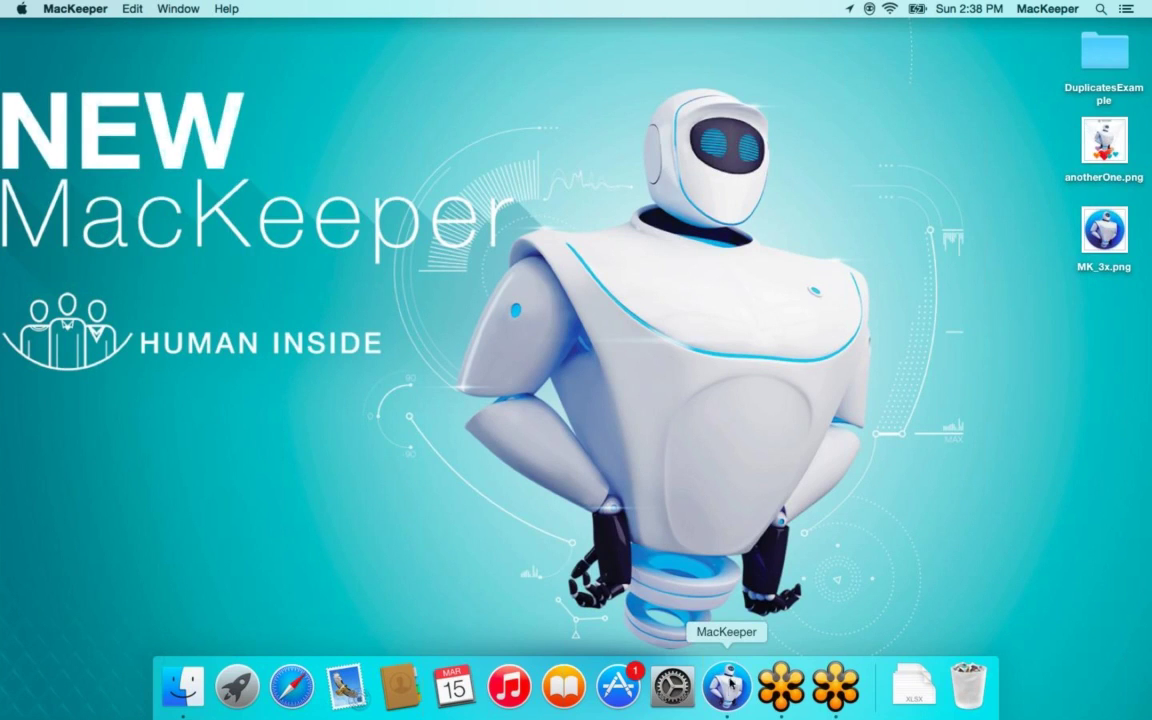
click(727, 712)
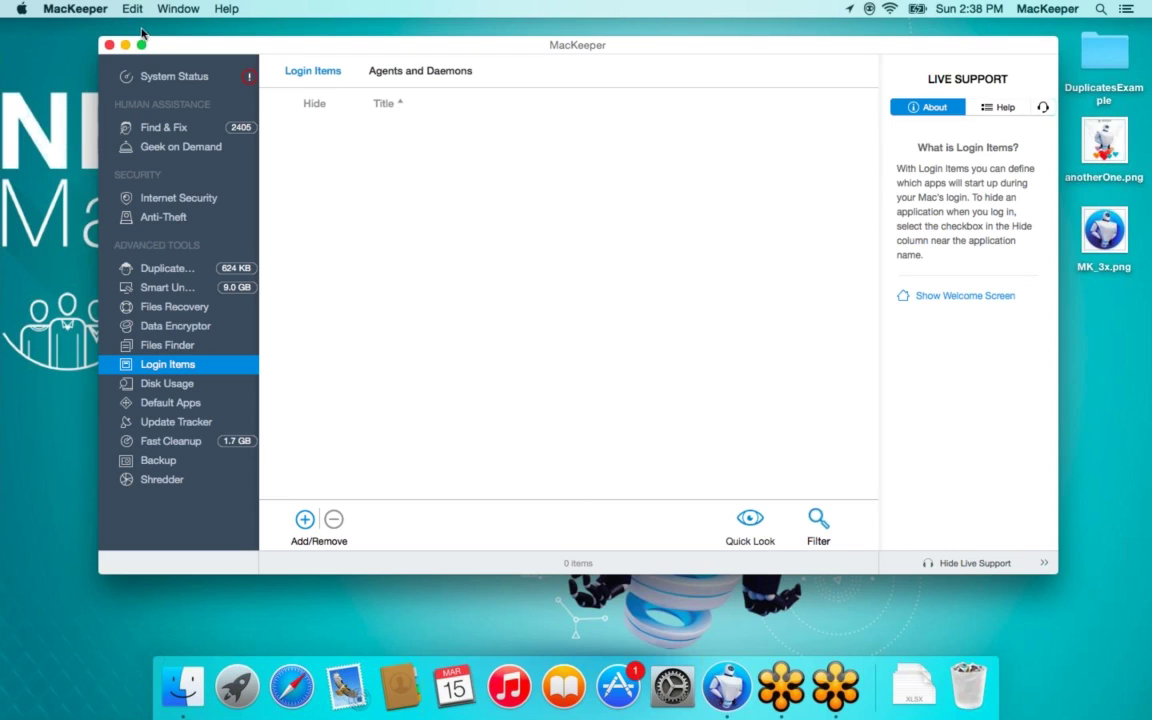
- Show the Quit MacKeeper command among the application's own commands without running it
click(77, 10)
click(75, 10)
click(73, 13)
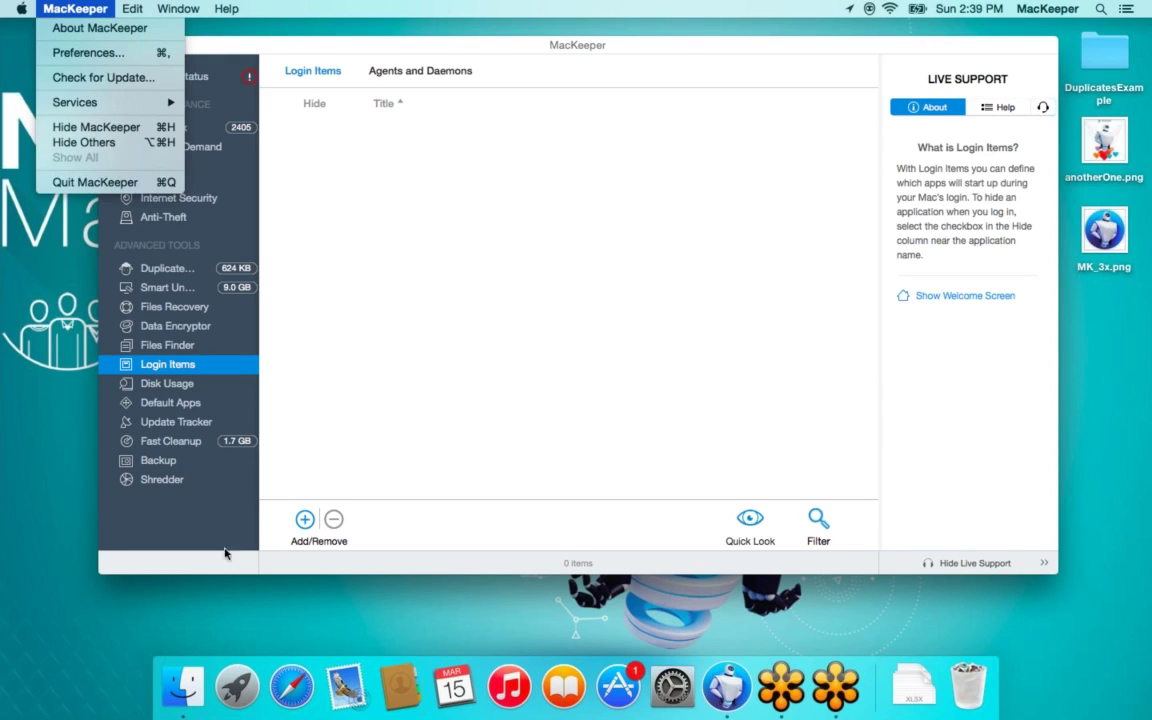
- Open Safari and quit it using its own Quit command
click(291, 686)
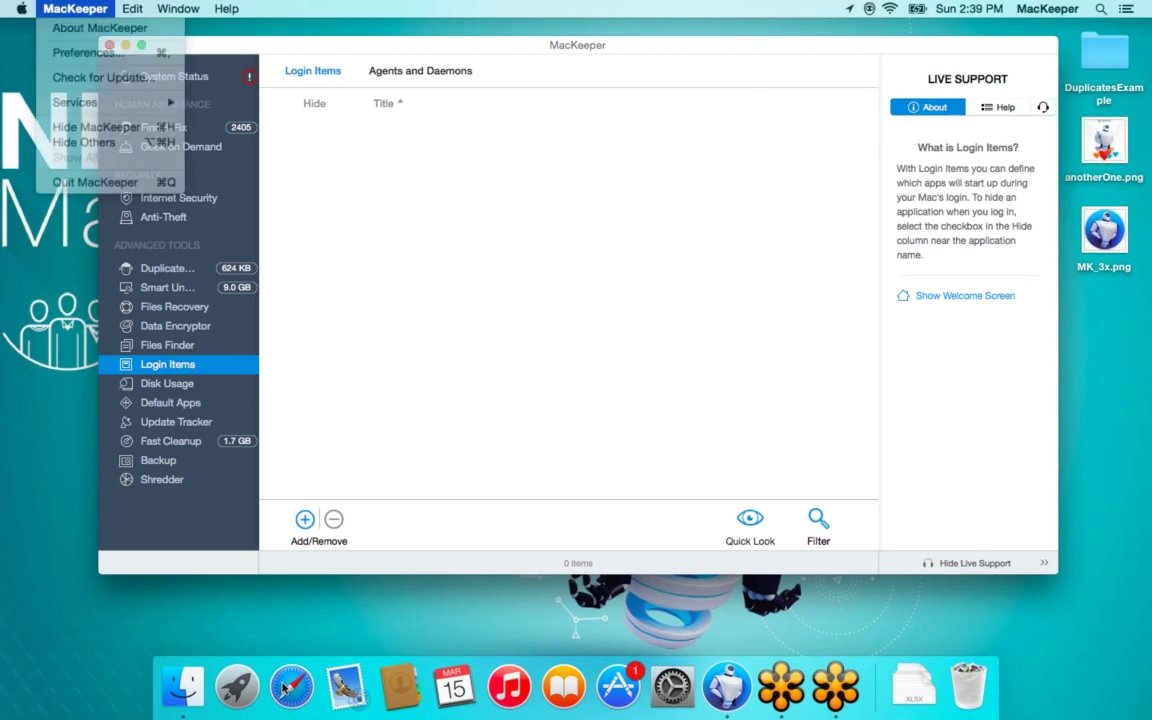
click(57, 9)
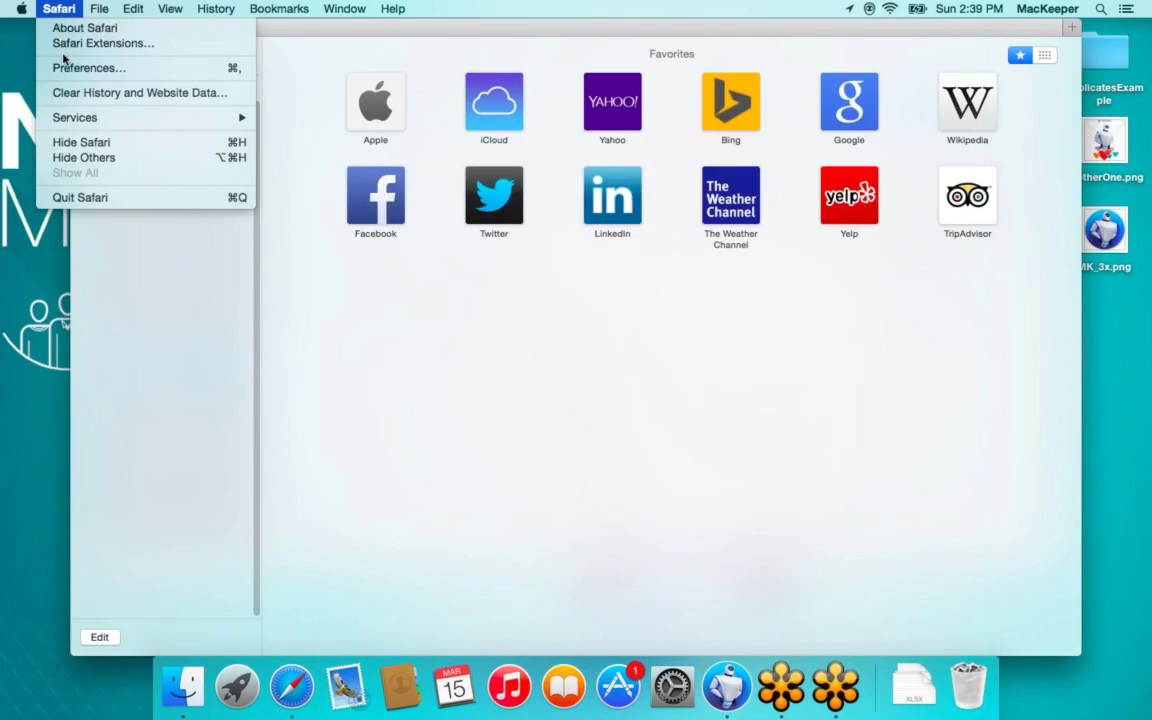
click(79, 197)
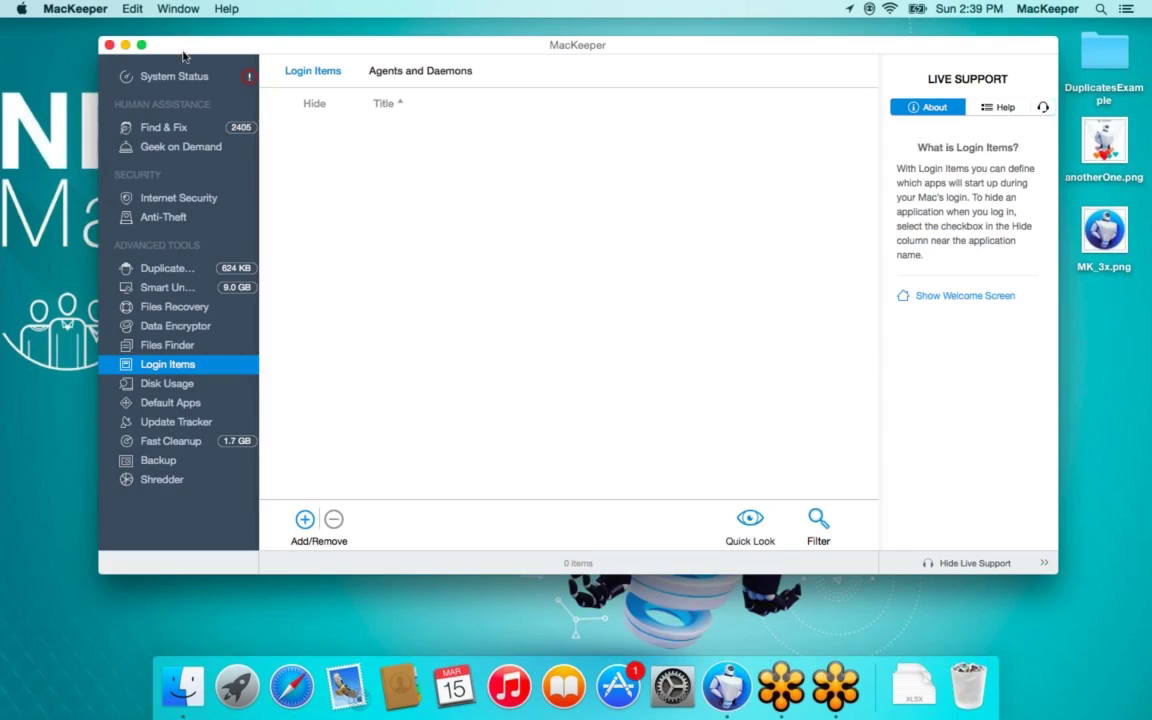
- Point out MacKeeper's Quit command, both in the application itself and on its Dock icon, without quitting
click(82, 9)
click(501, 239)
right_click(733, 685)
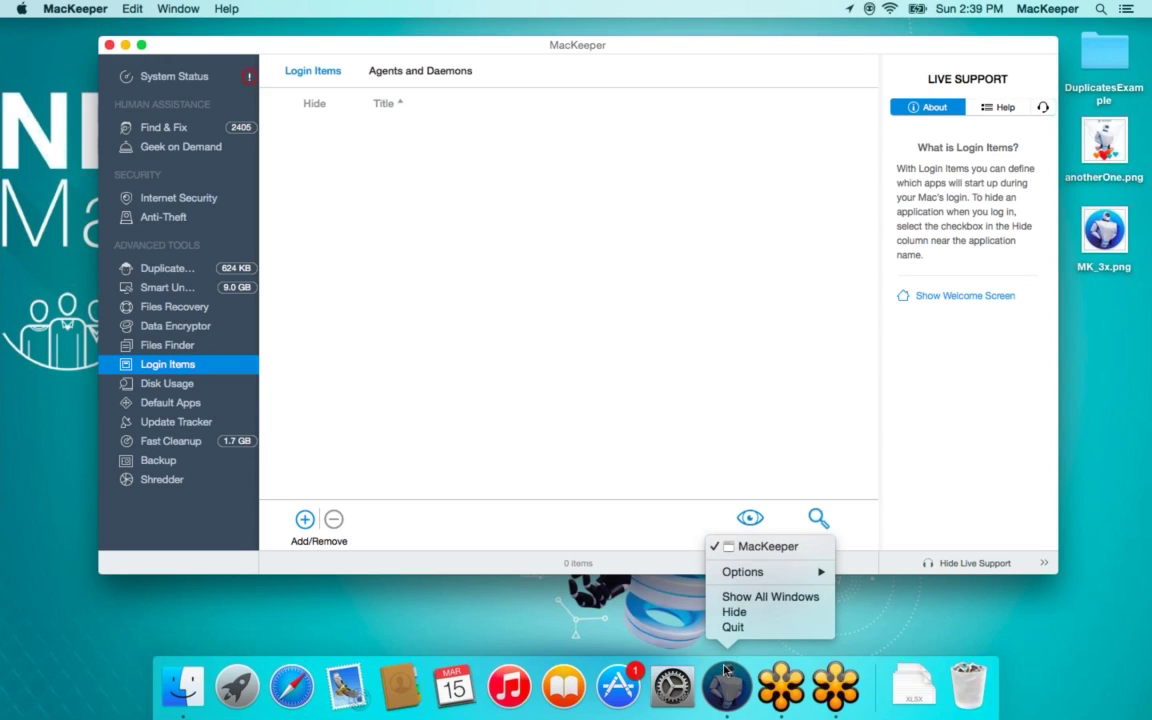
click(765, 648)
right_click(721, 690)
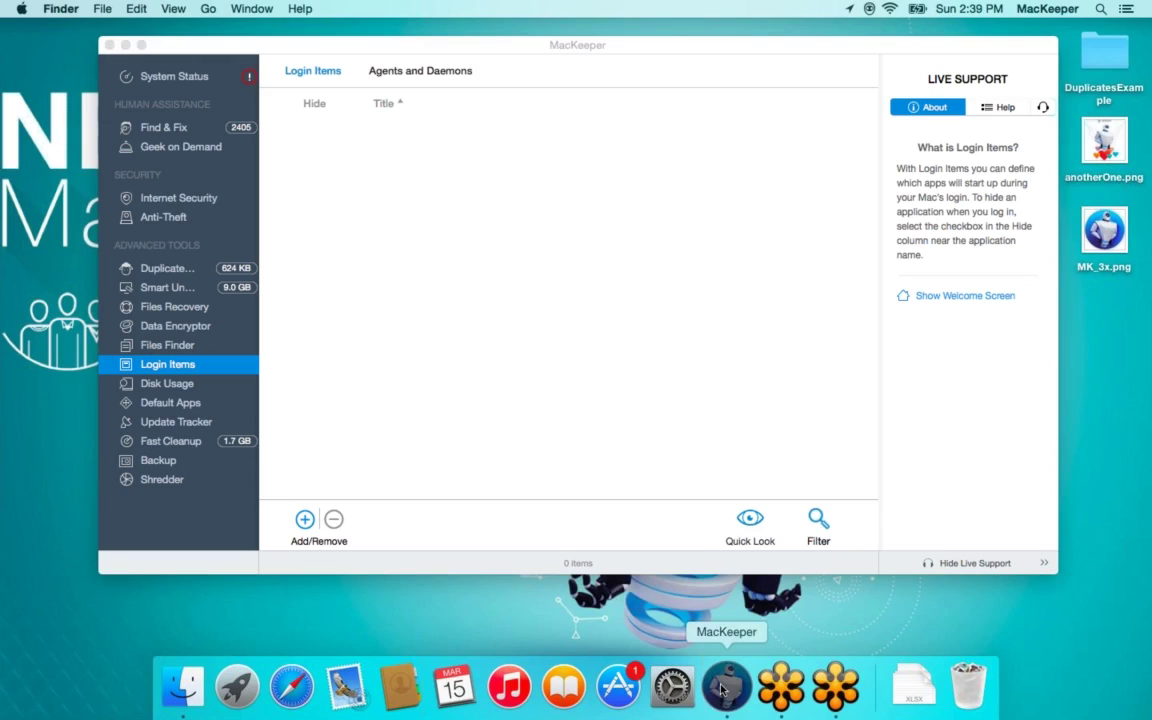
click(732, 650)
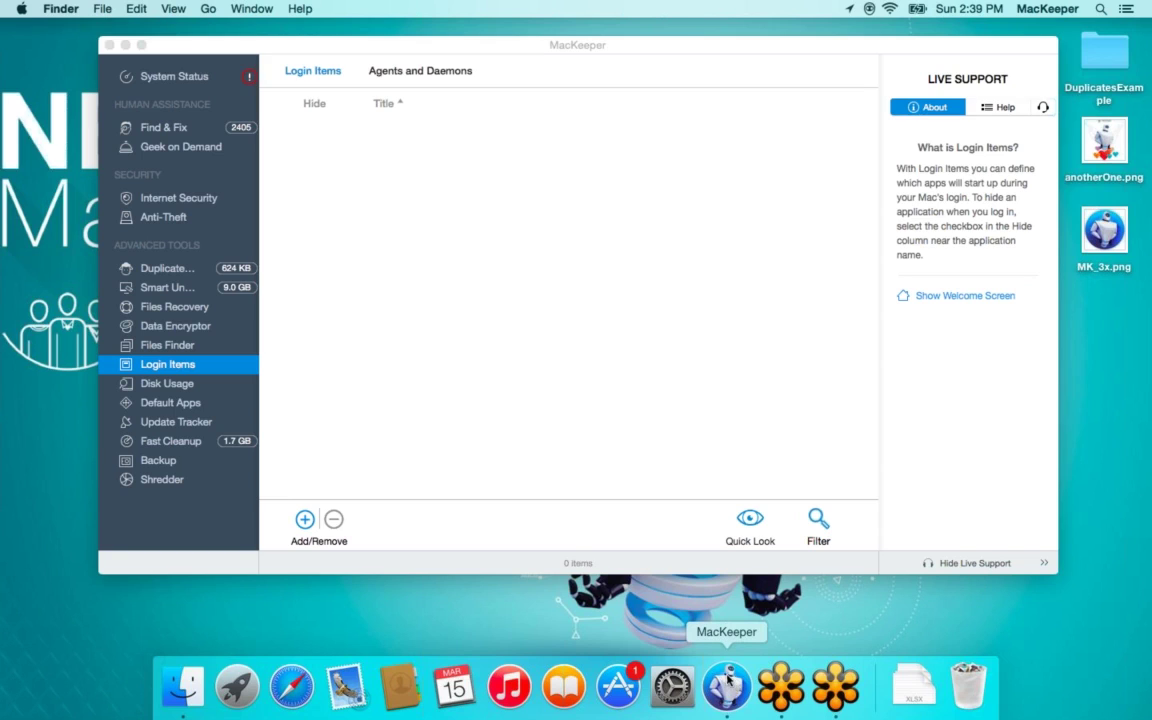
right_click(735, 685)
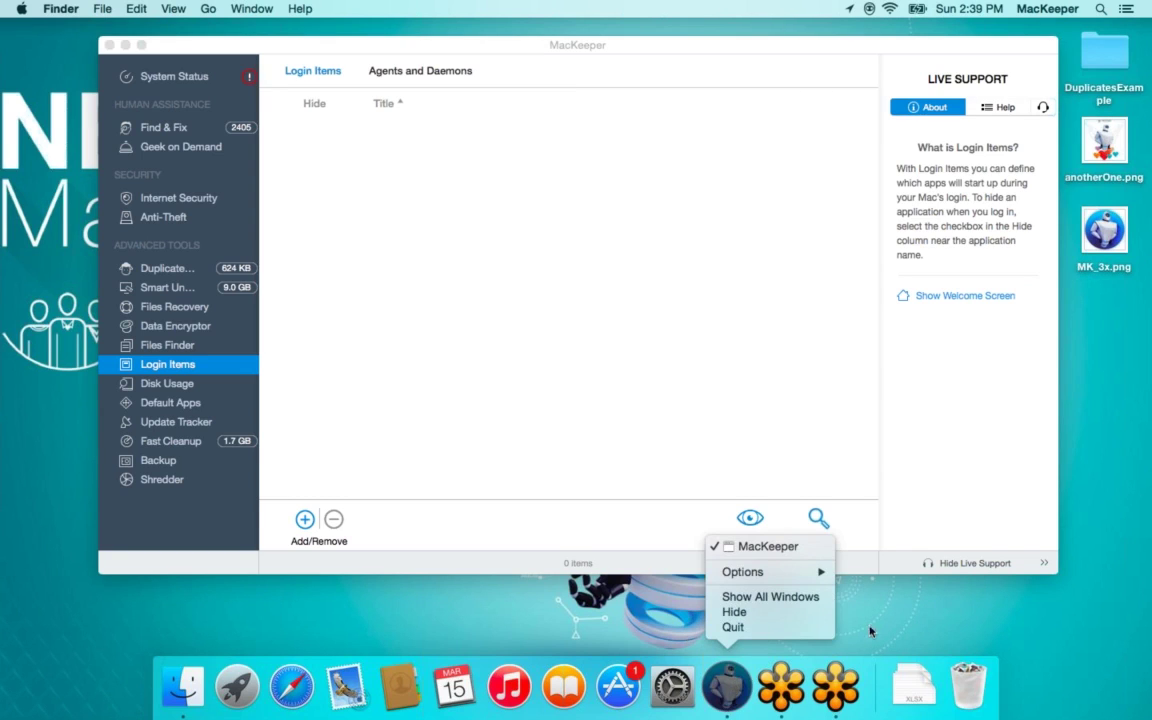
click(857, 625)
right_click(720, 688)
click(733, 625)
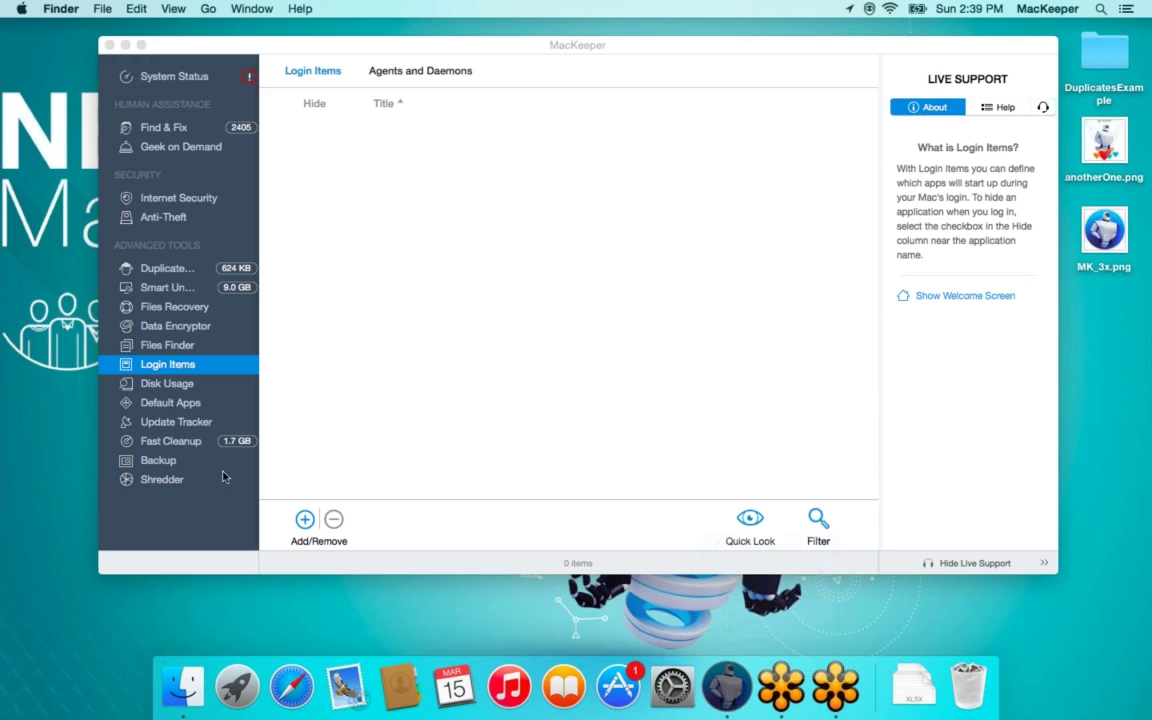
- Bring up Force Quit Applications and compare the actions offered for MacKeeper and Finder without running either
click(20, 8)
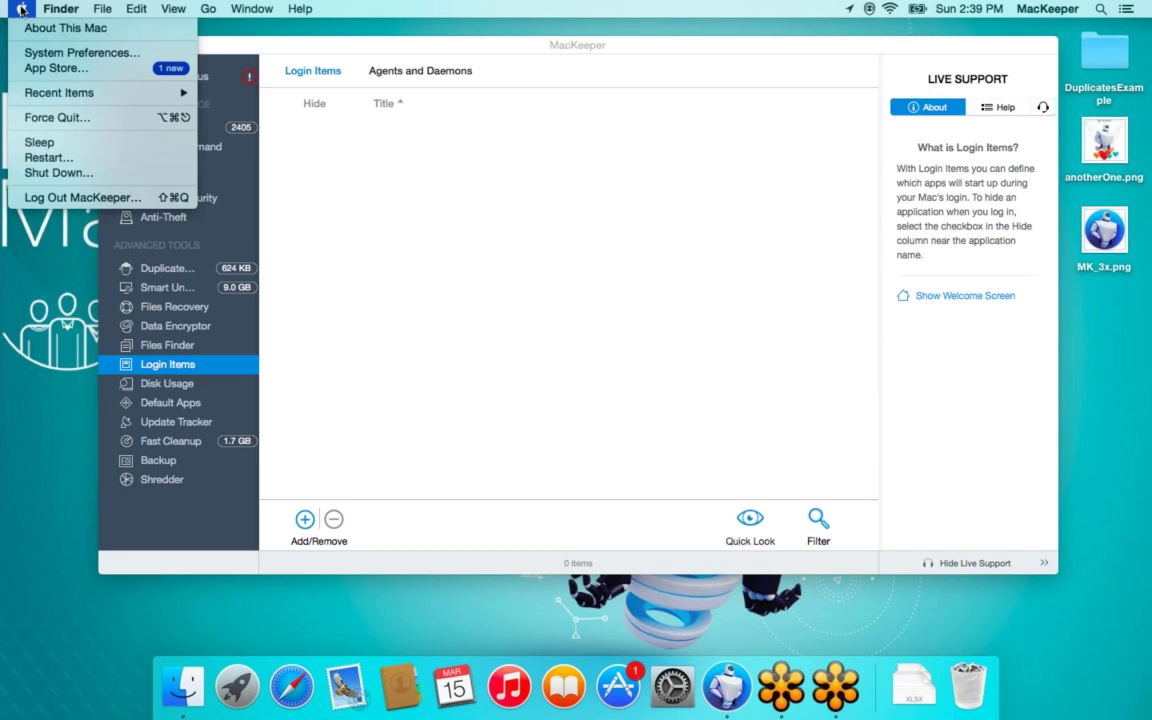
click(57, 117)
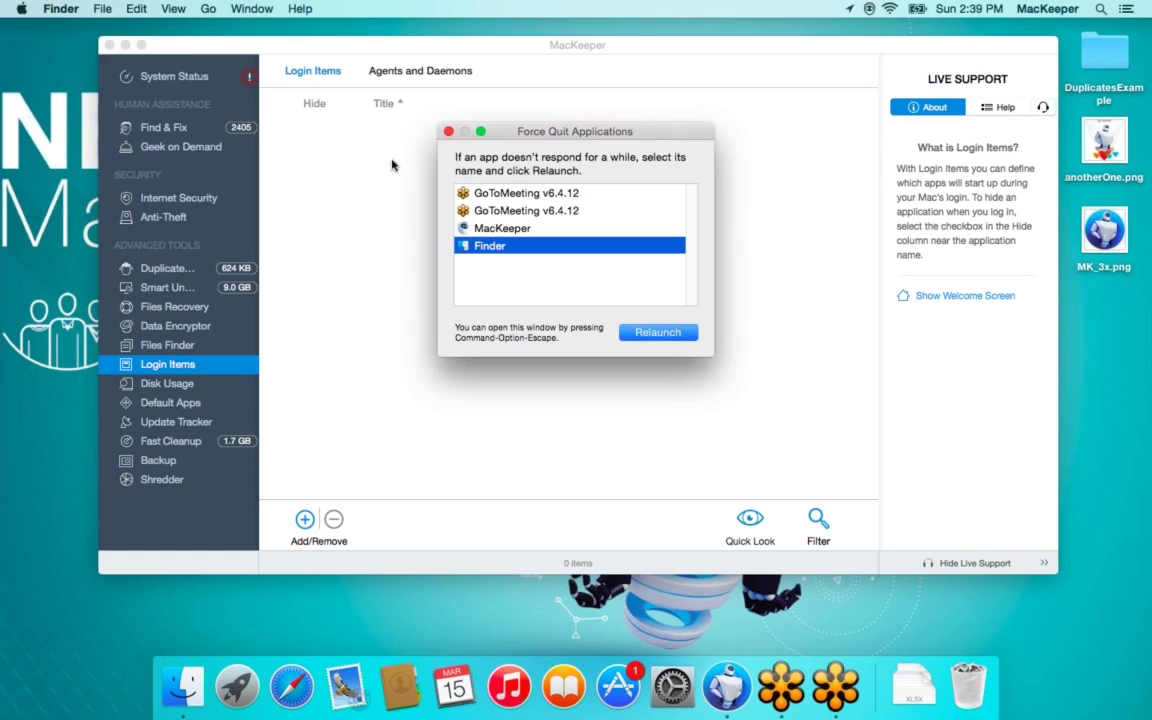
click(545, 228)
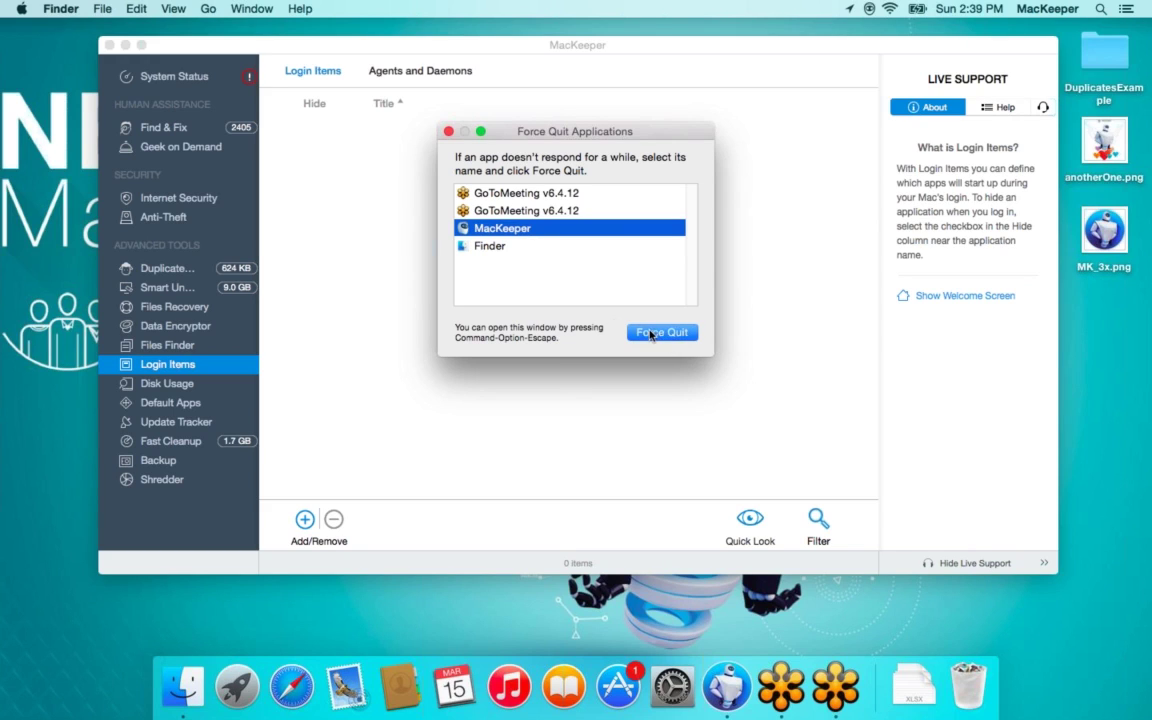
click(505, 246)
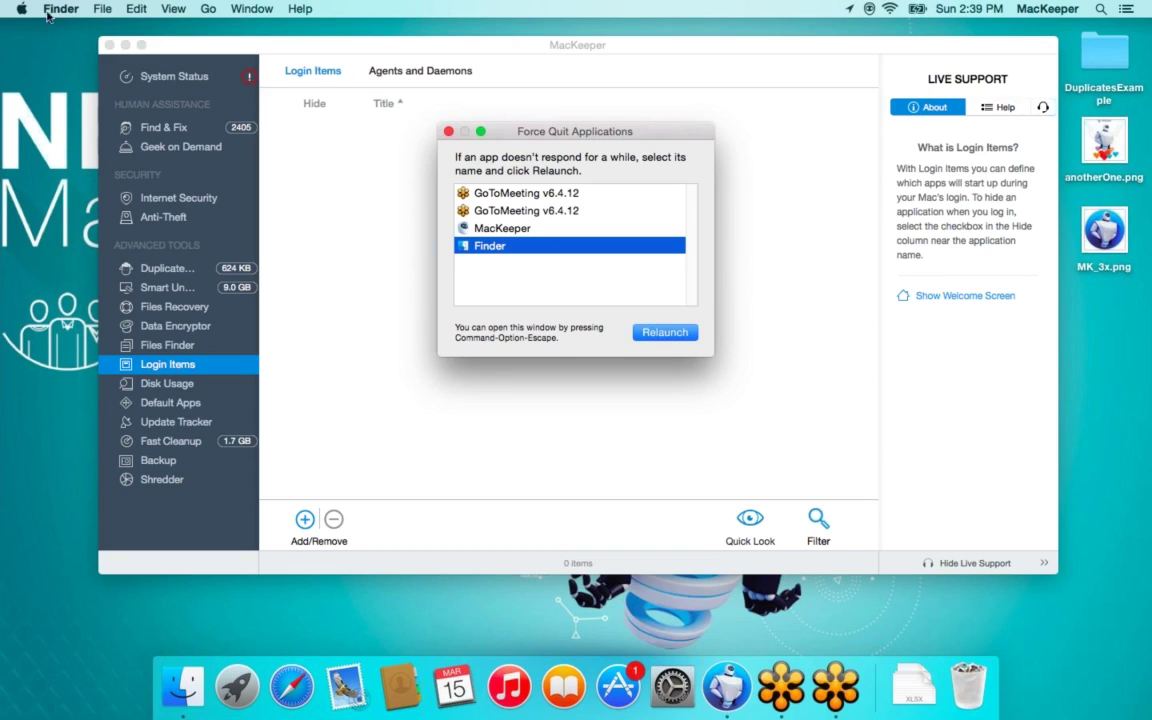
click(498, 232)
- Close the Force Quit Applications window, return to MacKeeper and quit it
click(449, 134)
click(434, 217)
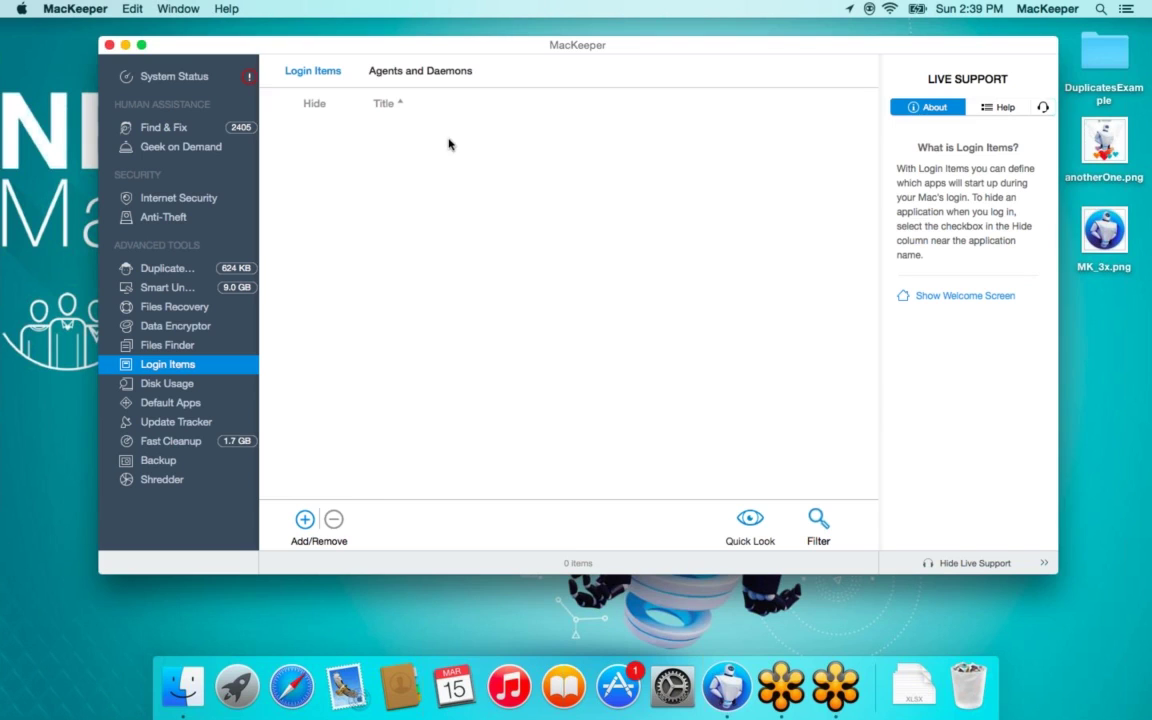
key(super+q)
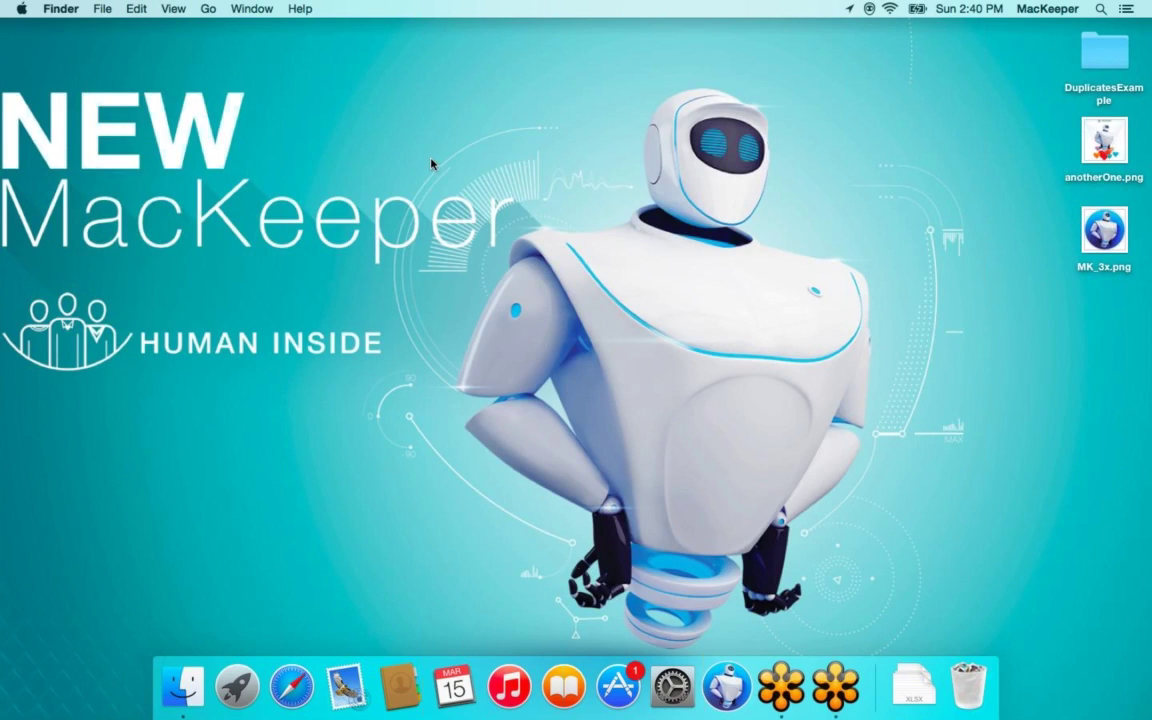